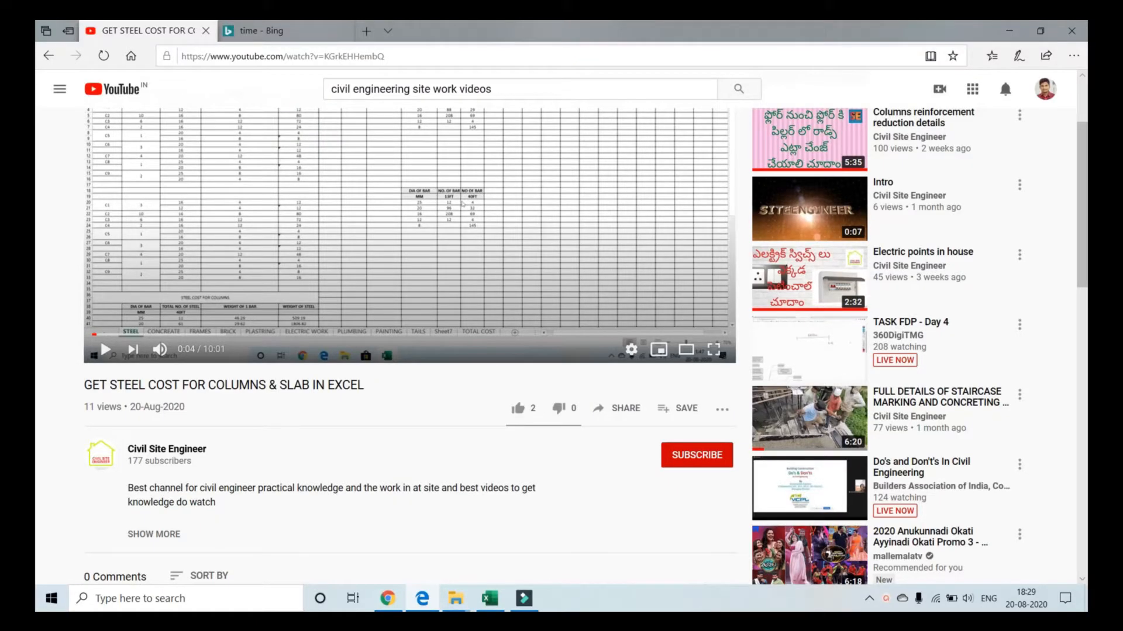
Subscribe to the Civil Site Engineer channel and turn on its notifications.
{"action": "left_click", "coordinate": [702, 459]}
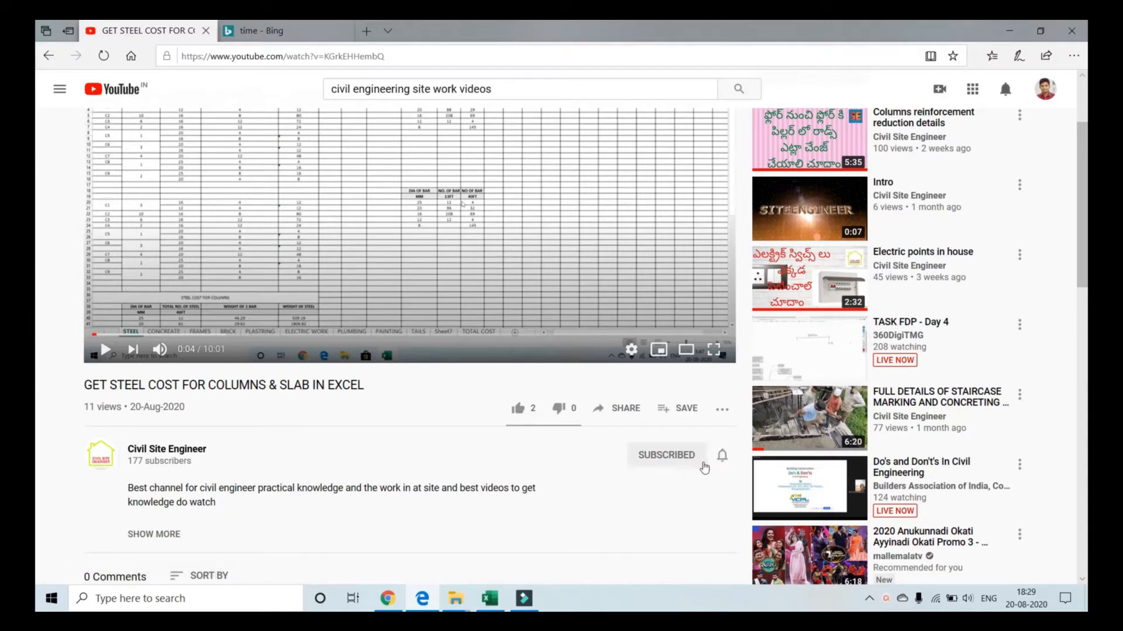
{"action": "left_click", "coordinate": [722, 456]}
{"action": "left_click", "coordinate": [754, 485]}
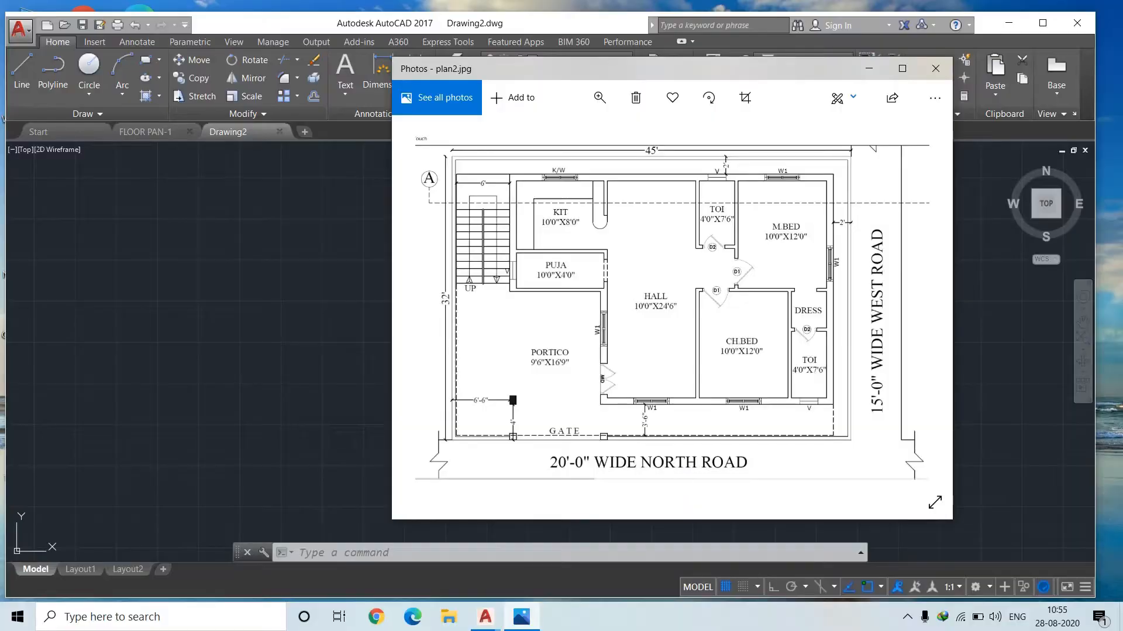
Configure the drawing units to Engineering length with 0'-0.0" precision and accept keeping millimetres as the insertion scale.
{"action": "left_click", "coordinate": [910, 74]}
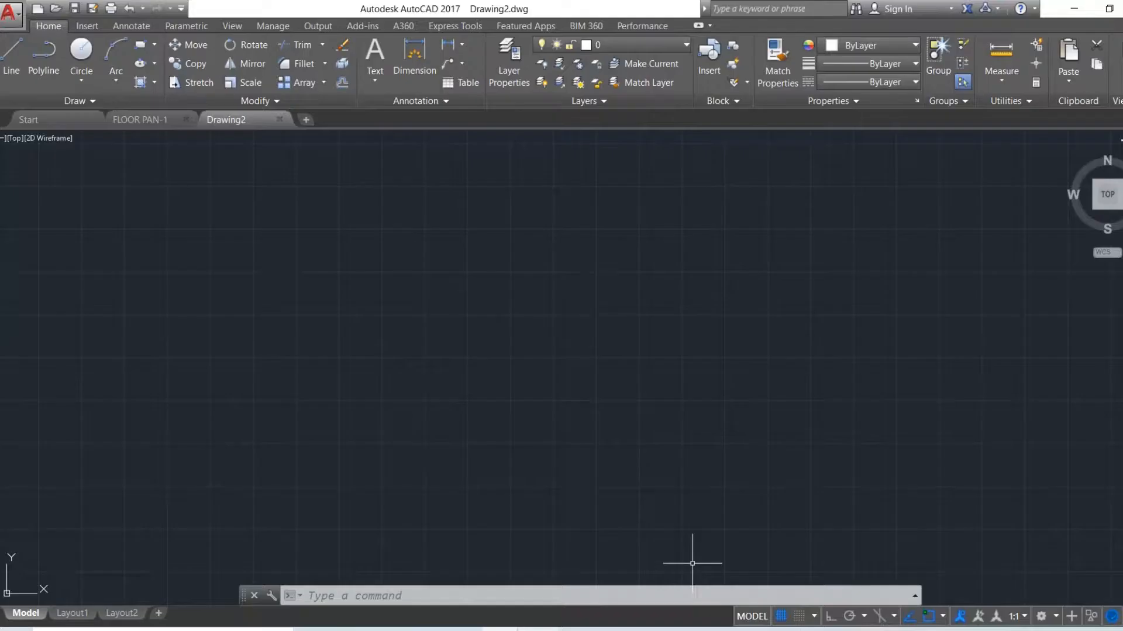
{"action": "type", "text": "UNITS"}
{"action": "key", "text": "Return"}
{"action": "left_click", "coordinate": [507, 215]}
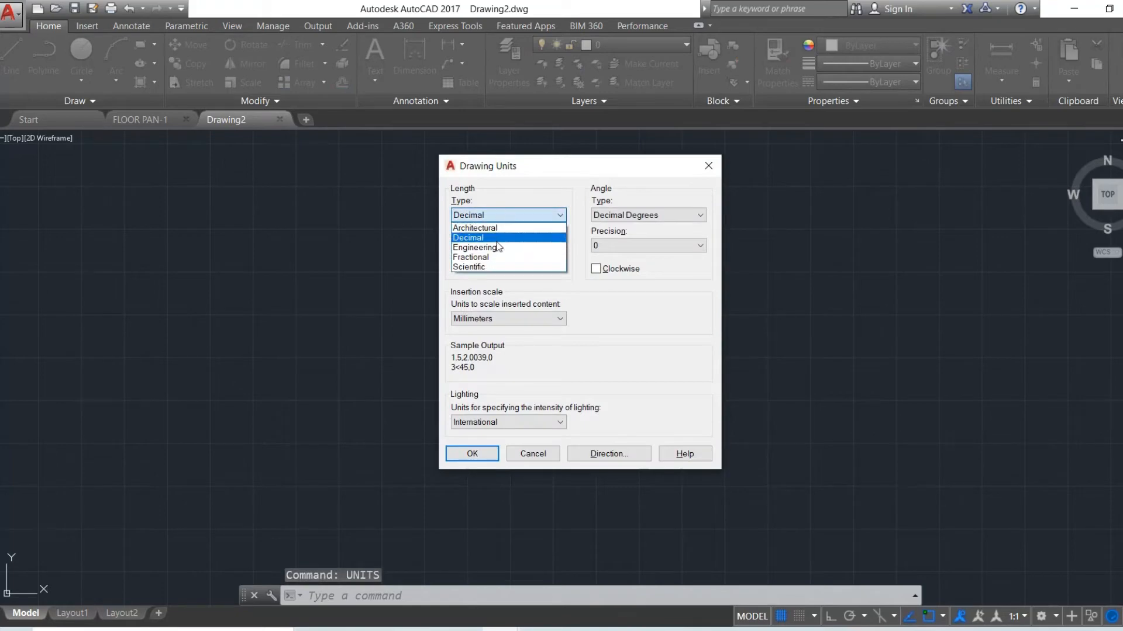
{"action": "left_click", "coordinate": [496, 248]}
{"action": "left_click", "coordinate": [495, 246]}
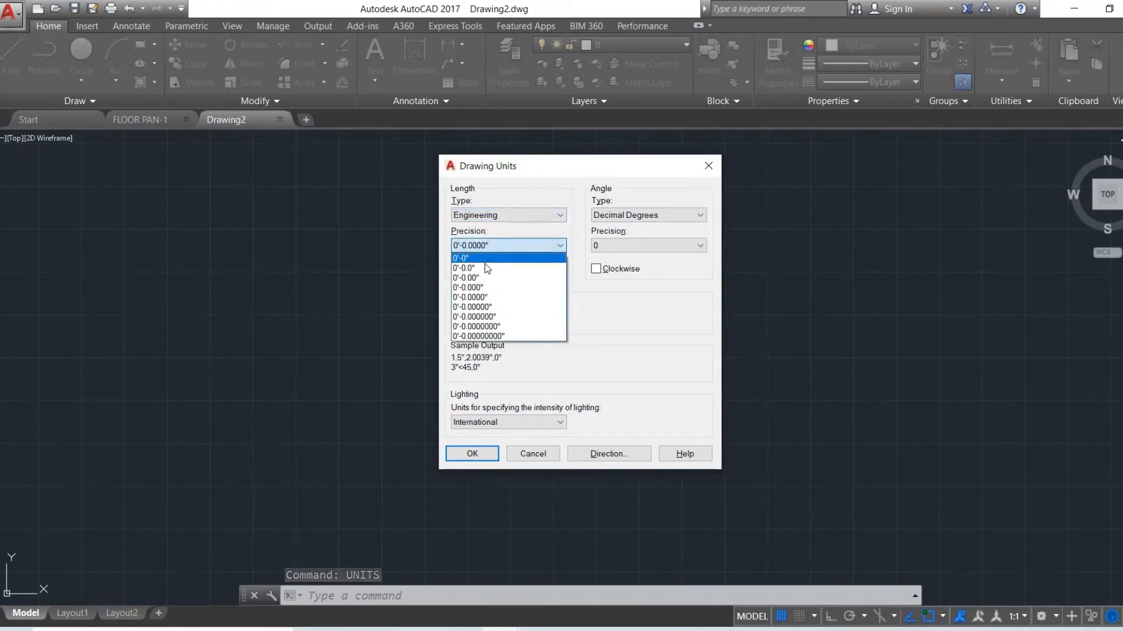
{"action": "left_click", "coordinate": [483, 269]}
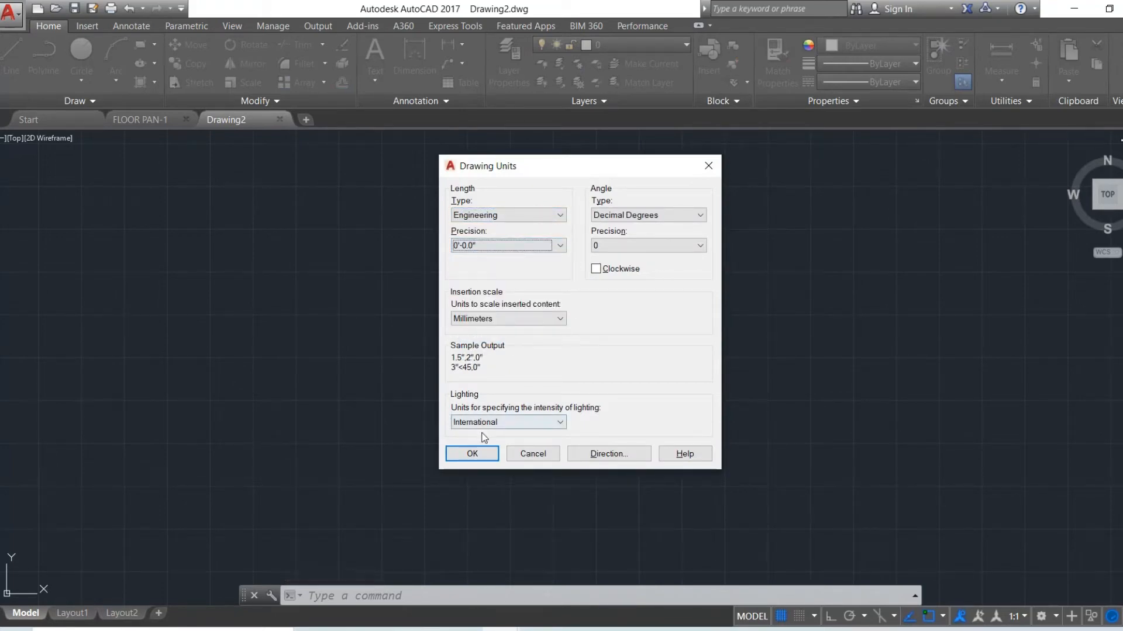
{"action": "left_click", "coordinate": [474, 455]}
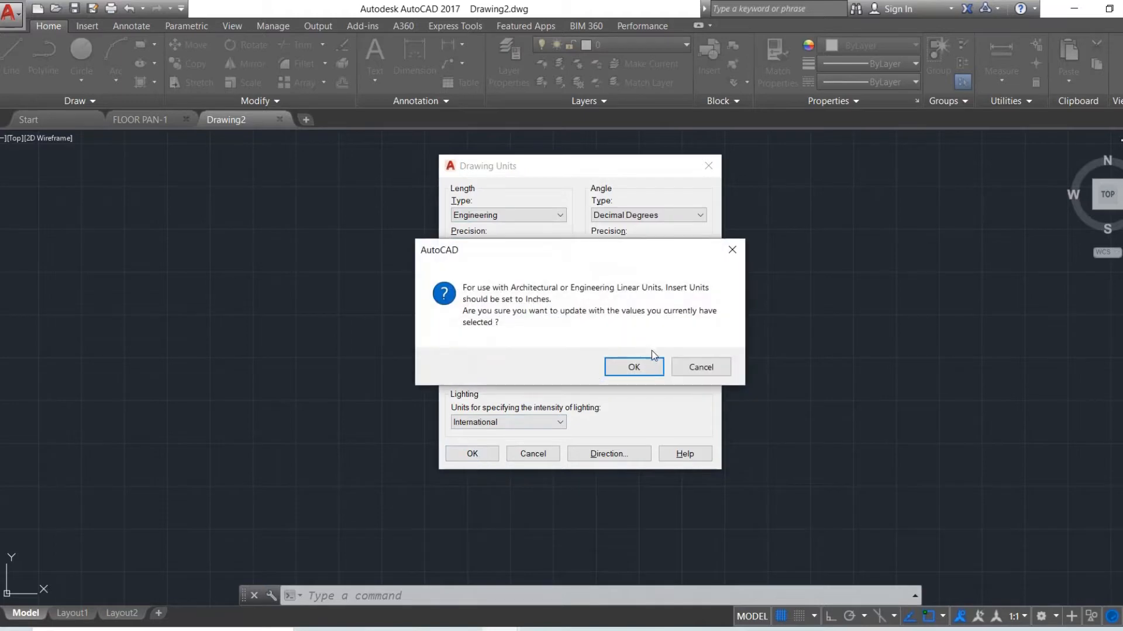
{"action": "left_click", "coordinate": [641, 367]}
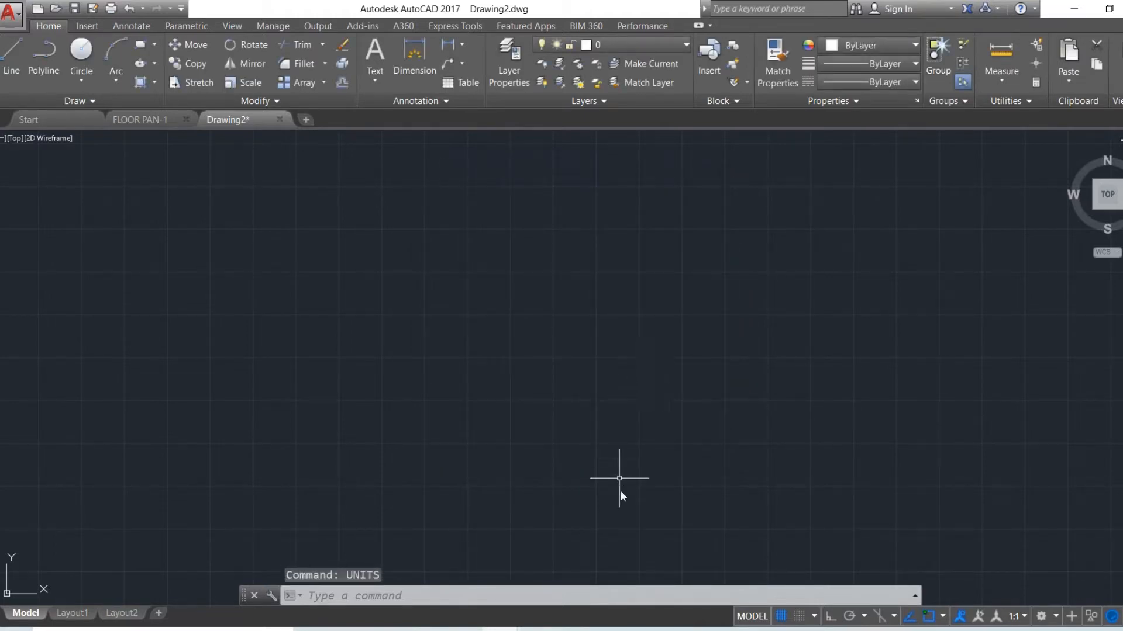
Consult the plan2.jpg floor plan and draw the upper outer wall as a 37' horizontal line with Ortho on.
{"action": "left_click", "coordinate": [531, 630]}
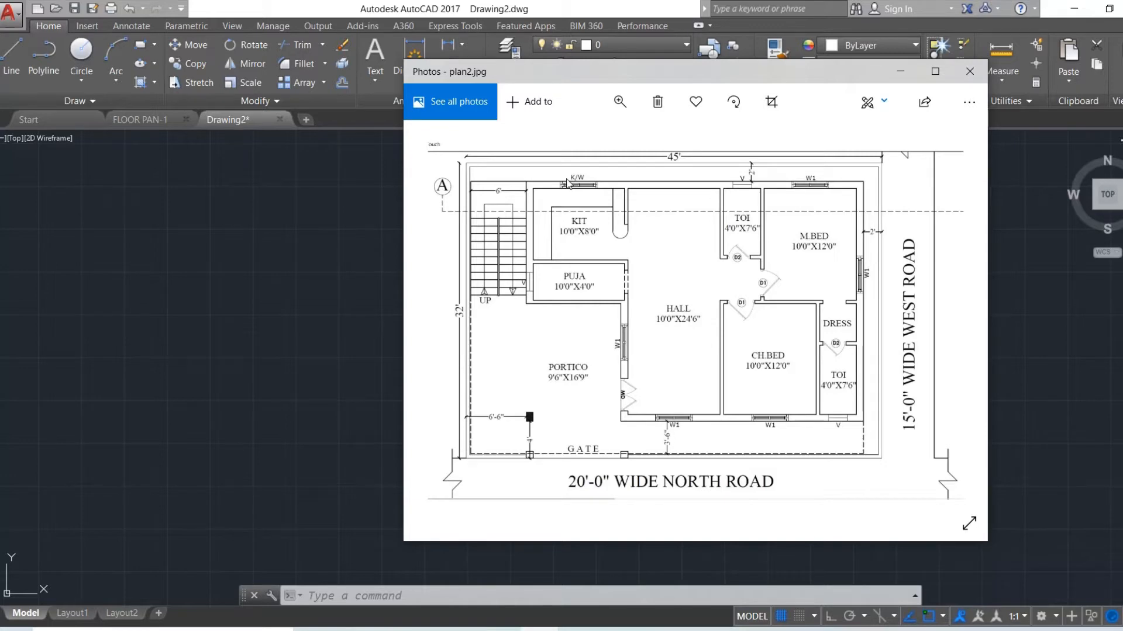
{"action": "left_click", "coordinate": [898, 73]}
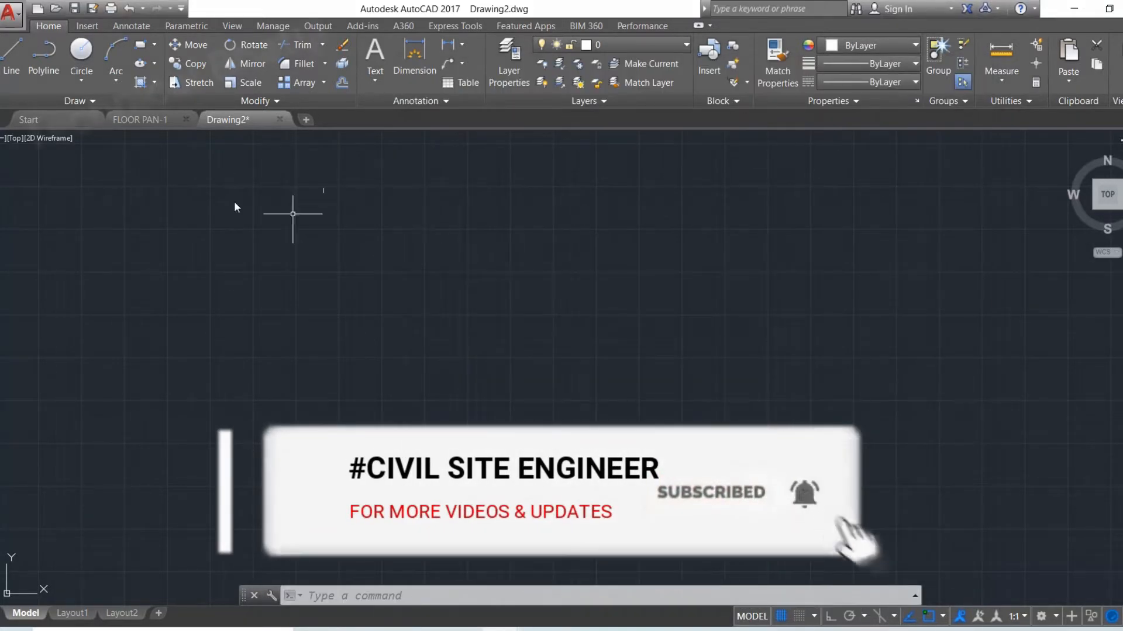
{"action": "left_click", "coordinate": [12, 56]}
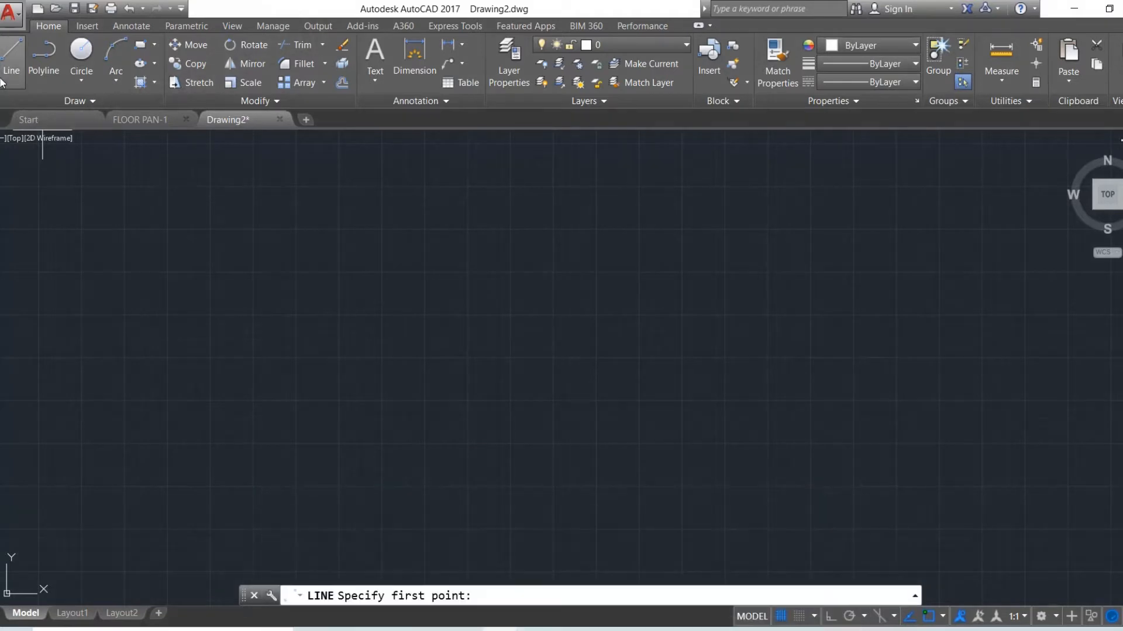
{"action": "left_click", "coordinate": [310, 224]}
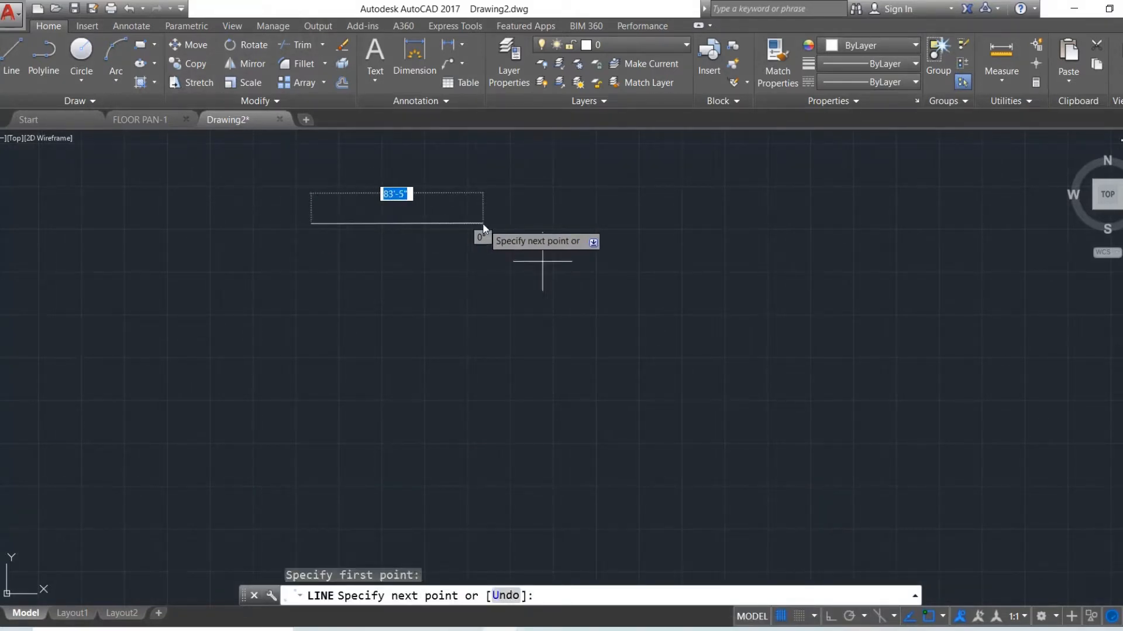
{"action": "left_click", "coordinate": [830, 619]}
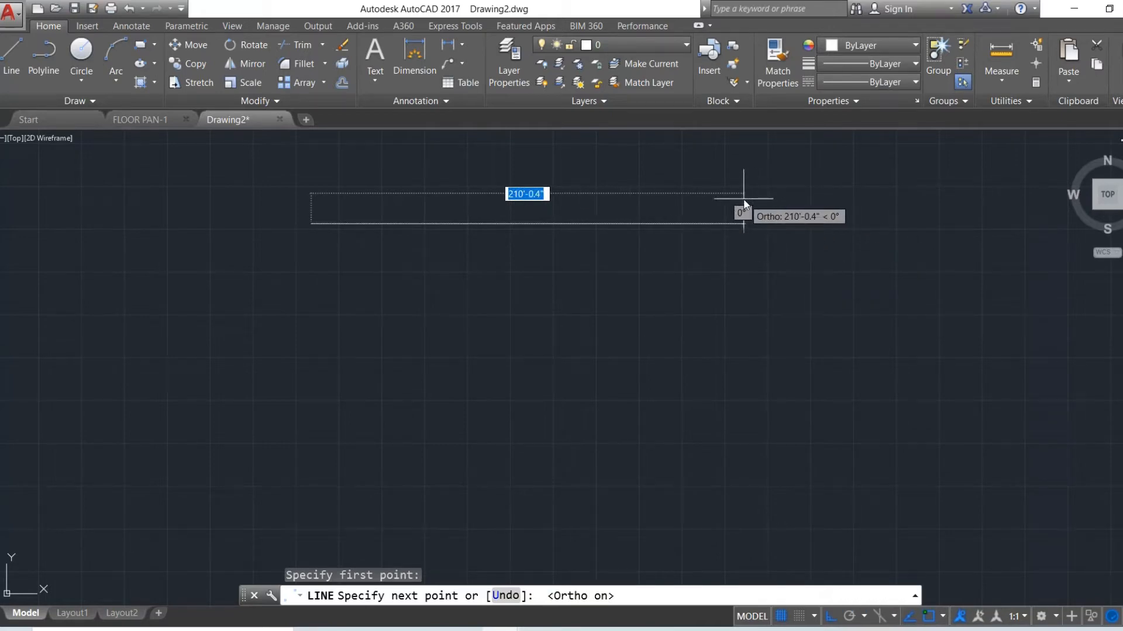
{"action": "type", "text": "37"}
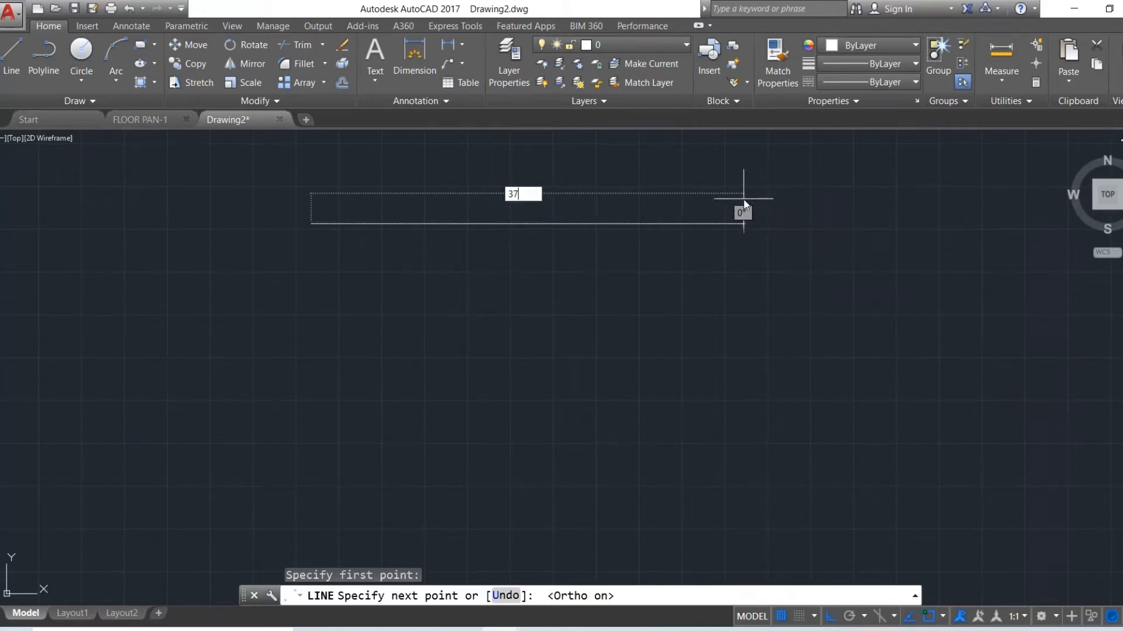
{"action": "key", "text": "Return"}
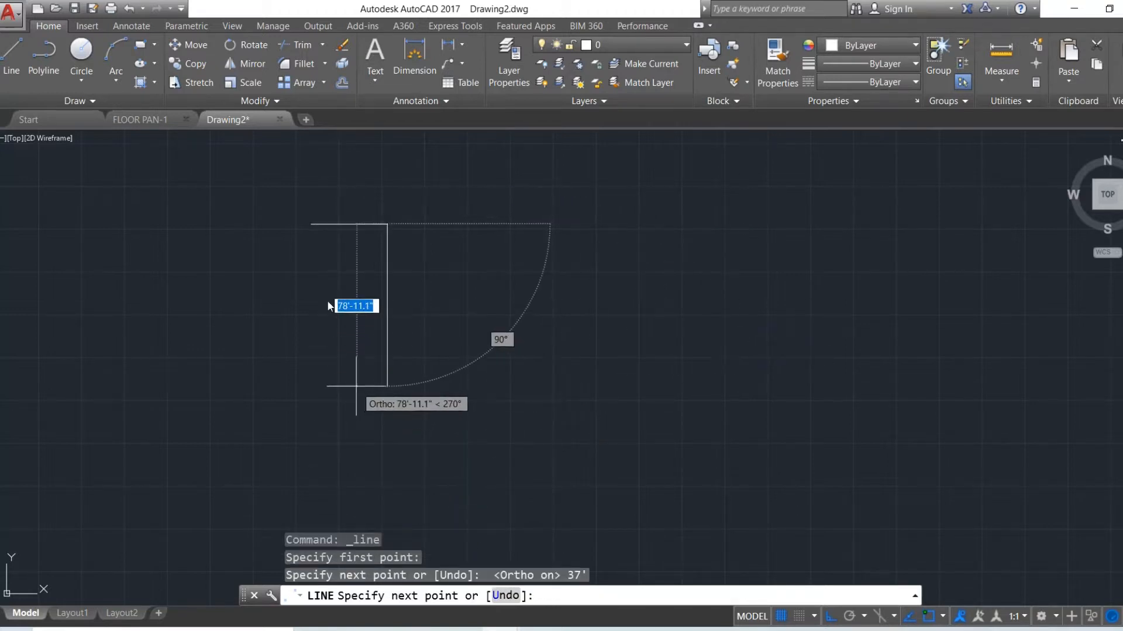
Continue the line 26'6" straight down from the upper wall's east end, checking the reference plan, and finish the Line command.
{"action": "scroll", "coordinate": [335, 262], "scroll_direction": "up", "scroll_amount": 5}
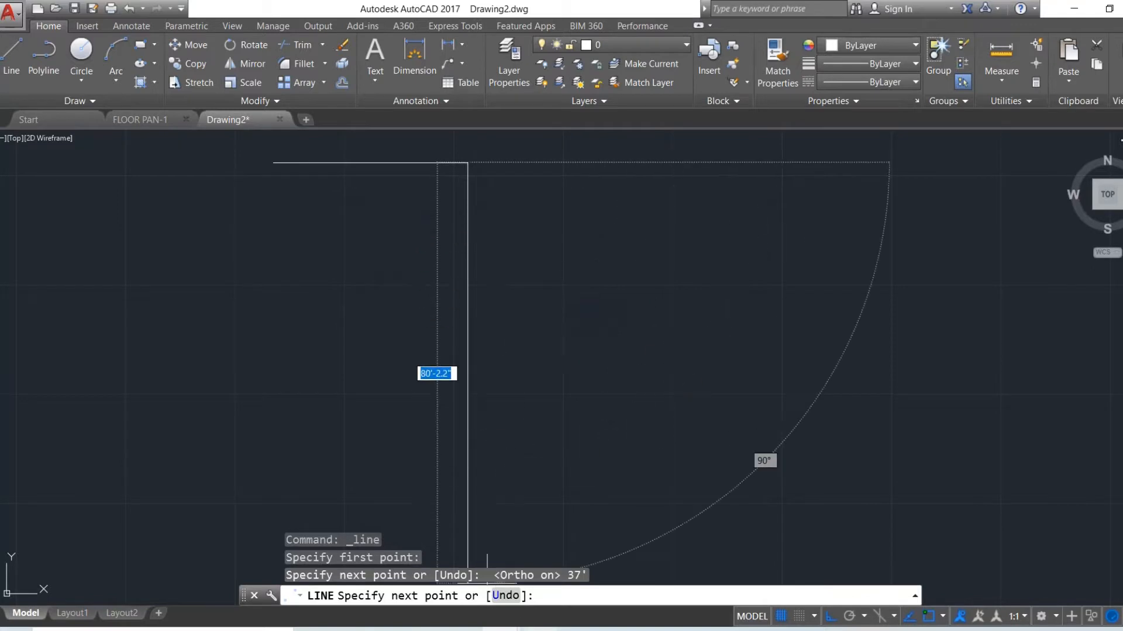
{"action": "key", "text": "alt+Tab"}
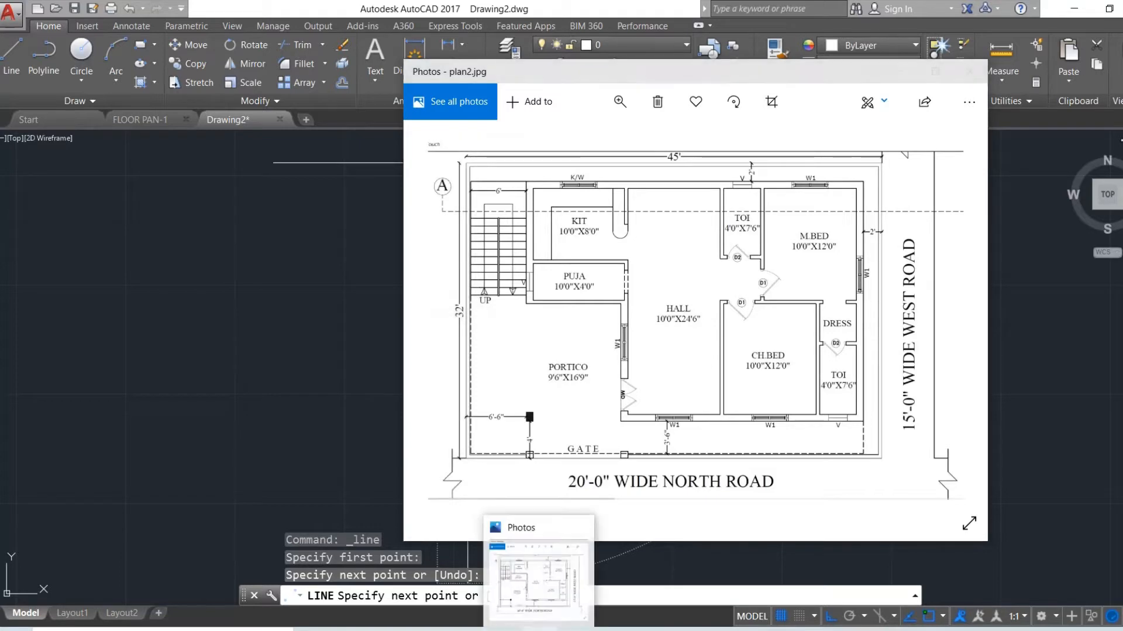
{"action": "left_click", "coordinate": [501, 629]}
{"action": "type", "text": "2"}
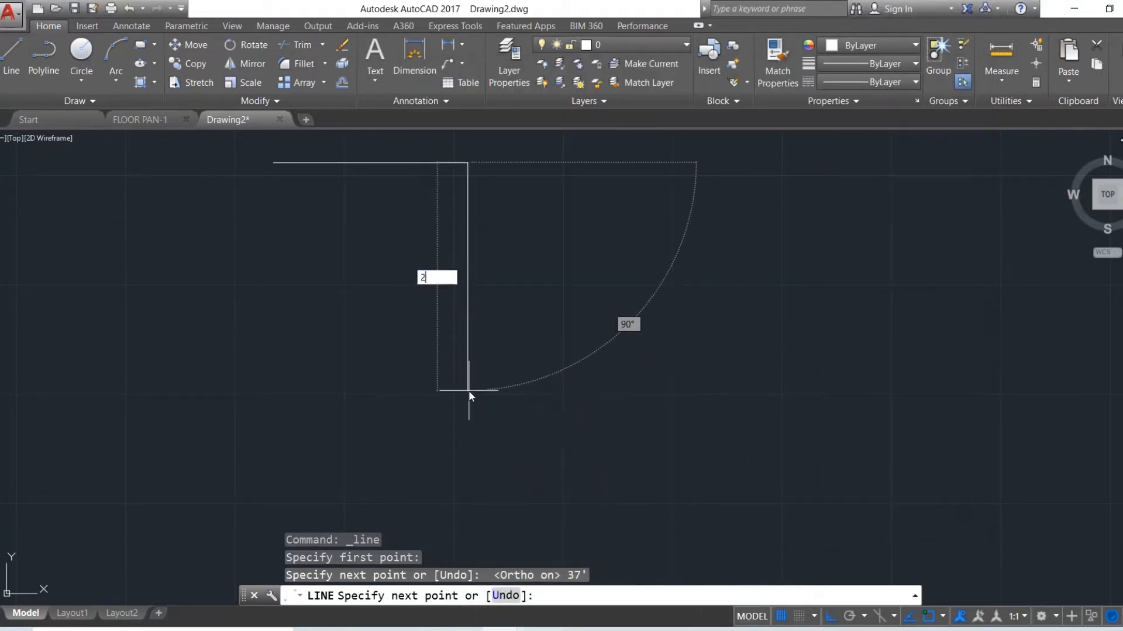
{"action": "type", "text": "6'6\""}
{"action": "key", "text": "Return"}
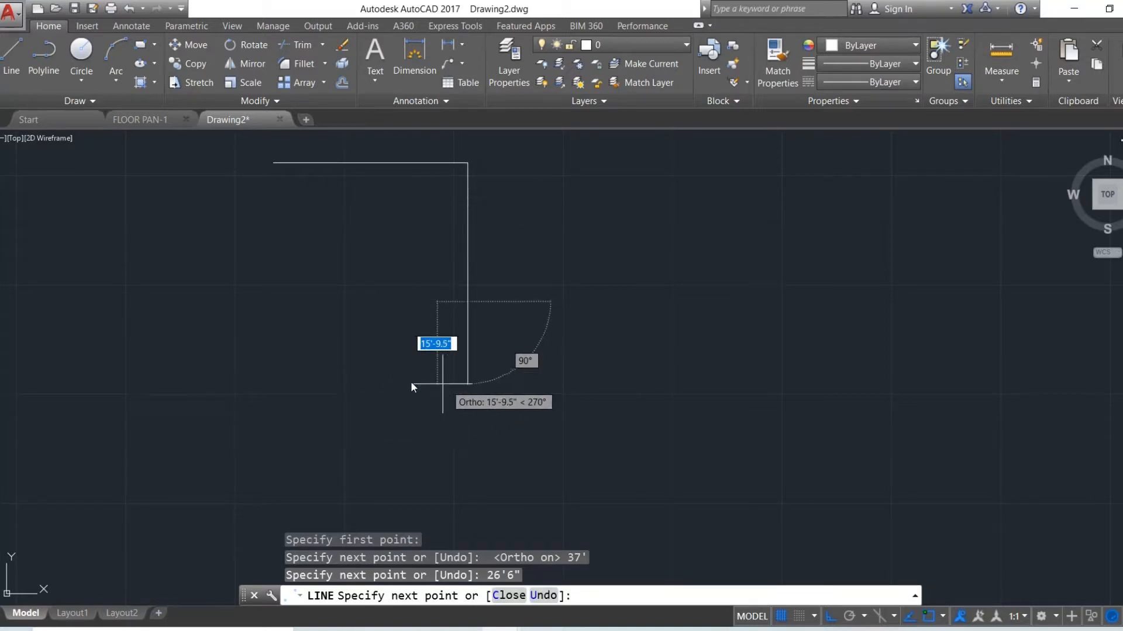
{"action": "key", "text": "Escape"}
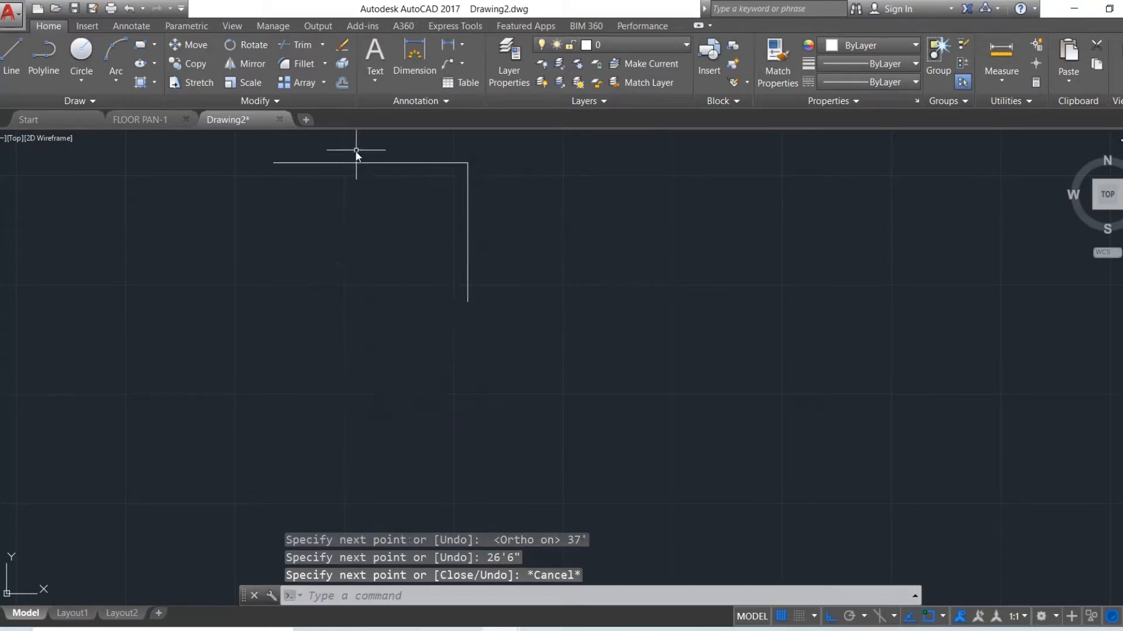
Offset the upper horizontal and east vertical wall lines 9" inward to give the outer walls their thickness.
{"action": "left_click", "coordinate": [342, 83]}
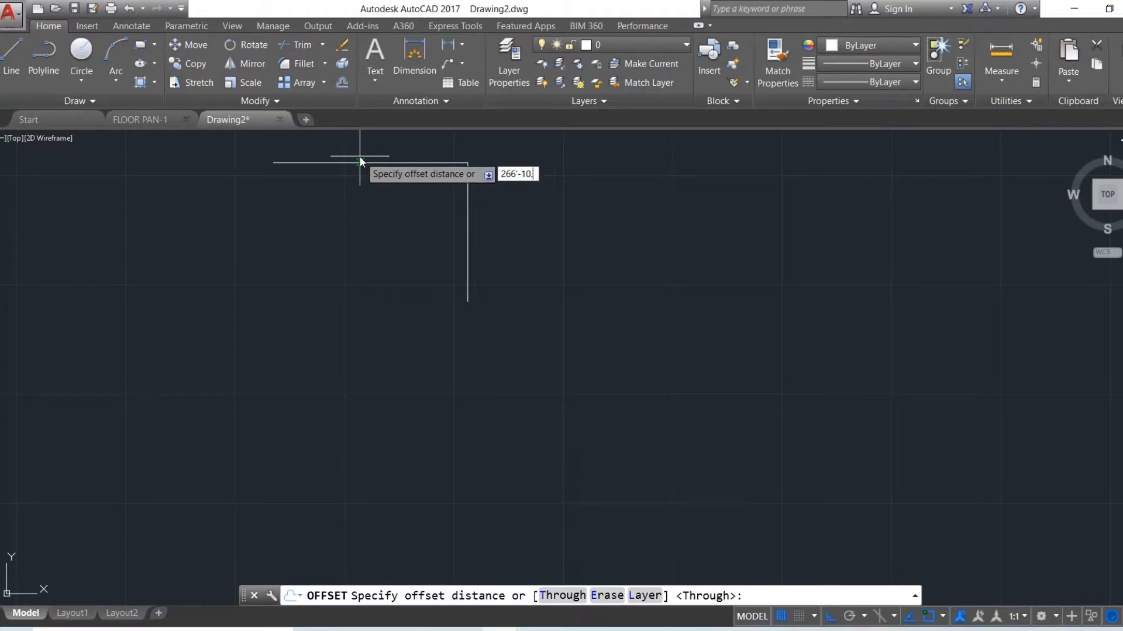
{"action": "key", "text": "BackSpace"}
{"action": "key", "text": "BackSpace"}
{"action": "key", "text": "BackSpace"}
{"action": "key", "text": "BackSpace"}
{"action": "key", "text": "BackSpace"}
{"action": "key", "text": "BackSpace"}
{"action": "key", "text": "BackSpace"}
{"action": "key", "text": "BackSpace"}
{"action": "key", "text": "BackSpace"}
{"action": "key", "text": "Return"}
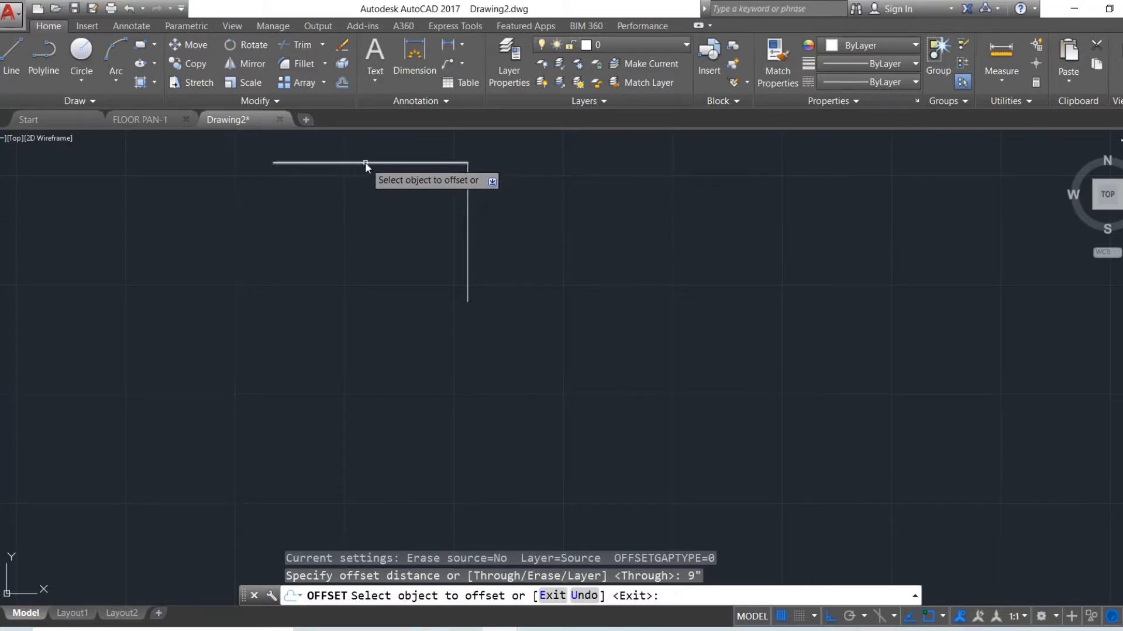
{"action": "left_click", "coordinate": [364, 163]}
{"action": "left_click", "coordinate": [370, 189]}
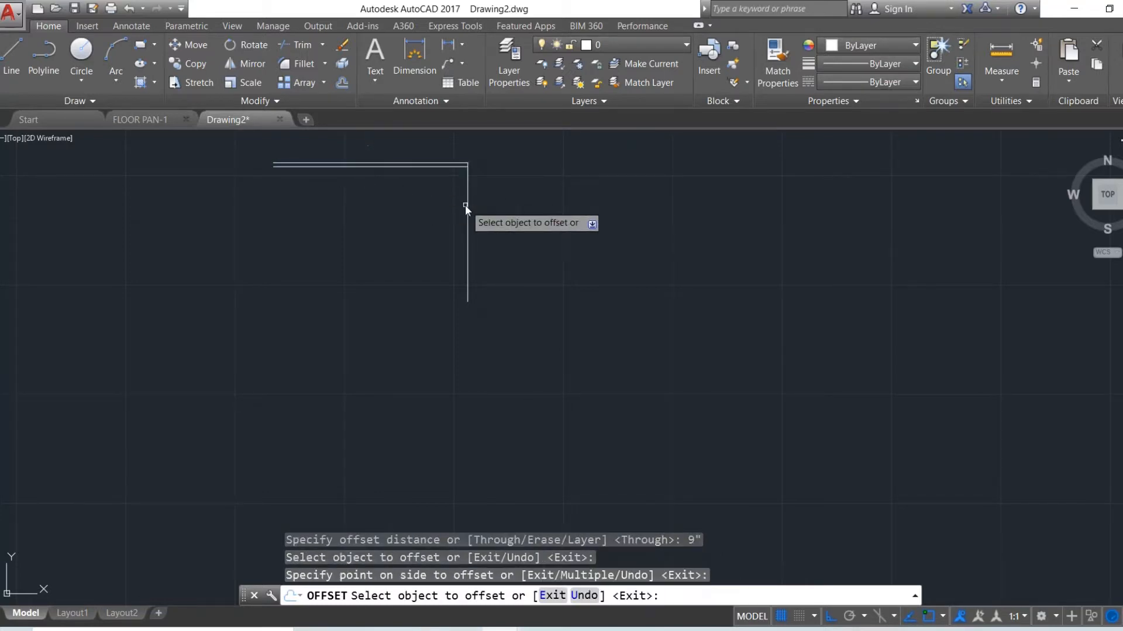
{"action": "left_click", "coordinate": [466, 205]}
{"action": "left_click", "coordinate": [450, 205]}
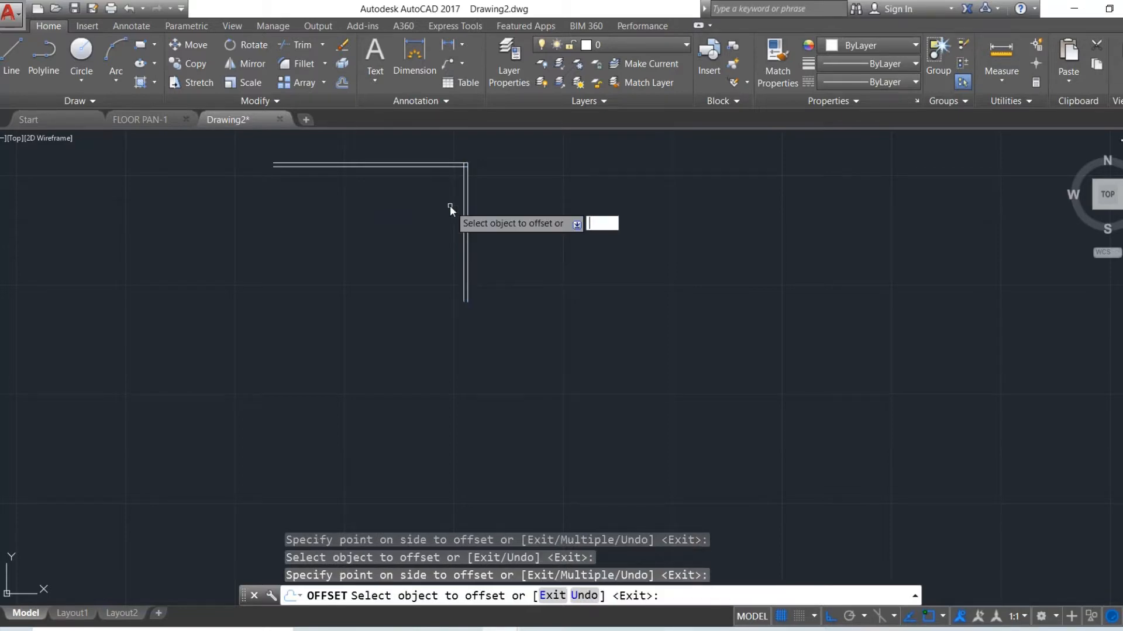
{"action": "key", "text": "Escape"}
Check the toilet width on the reference plan and offset the east wall's inner line 4' into the building.
{"action": "left_click", "coordinate": [539, 629]}
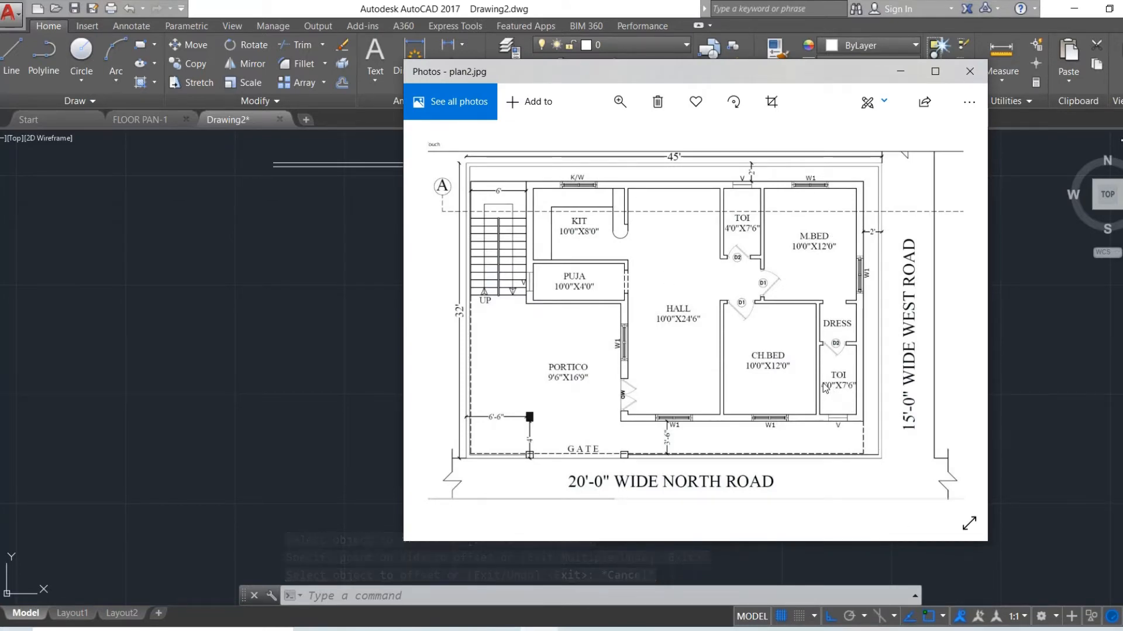
{"action": "left_click", "coordinate": [902, 72]}
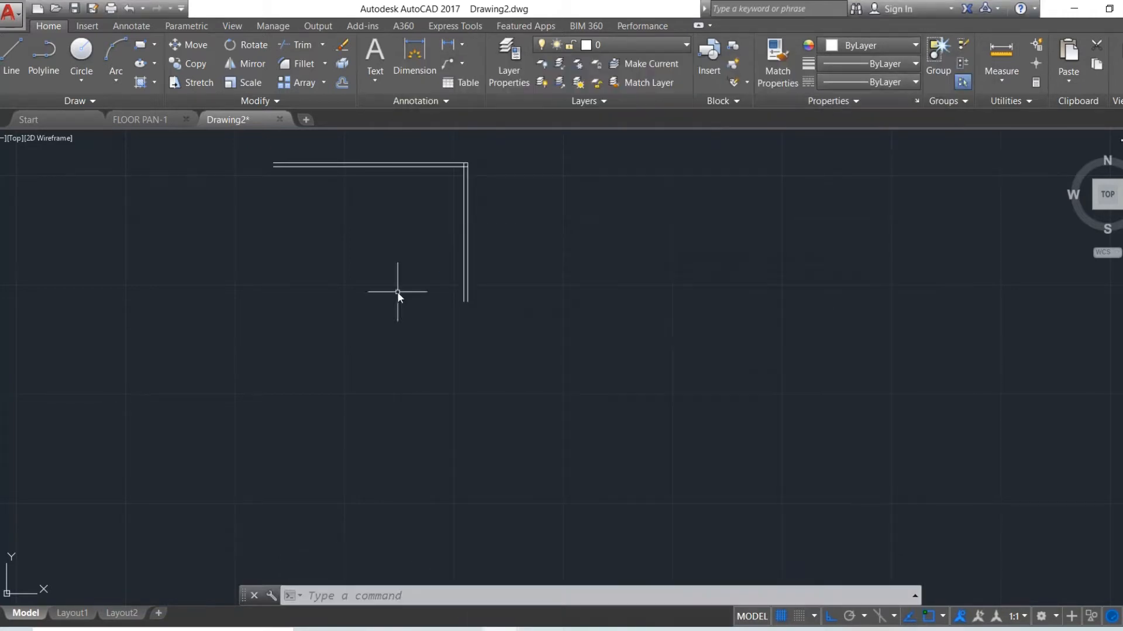
{"action": "left_click", "coordinate": [341, 85]}
{"action": "type", "text": "4"}
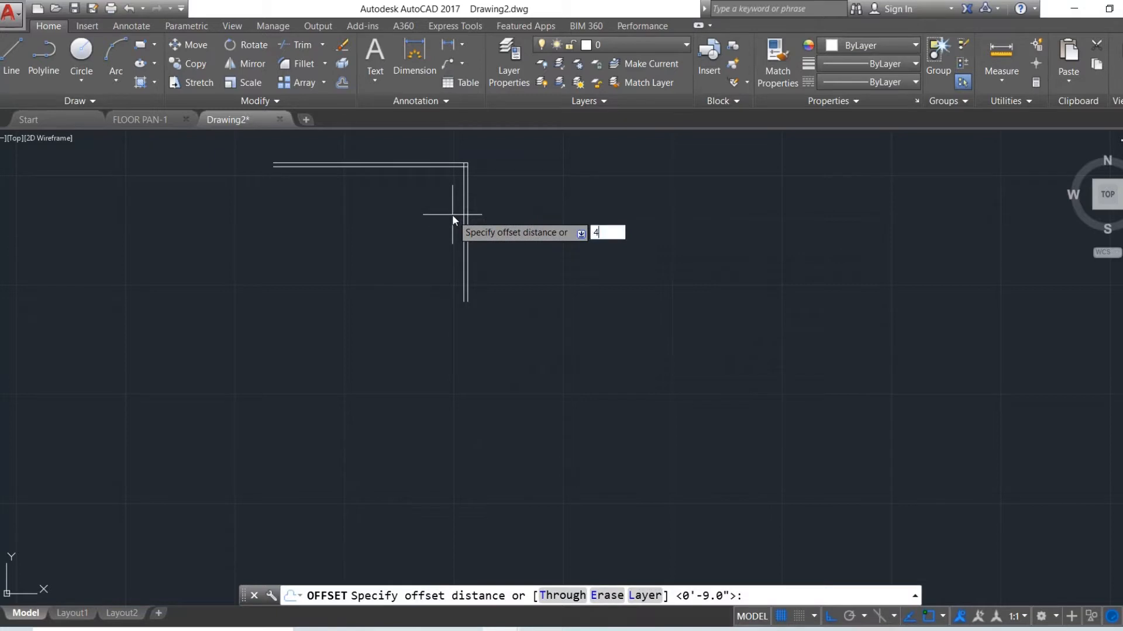
{"action": "type", "text": "'"}
{"action": "key", "text": "Return"}
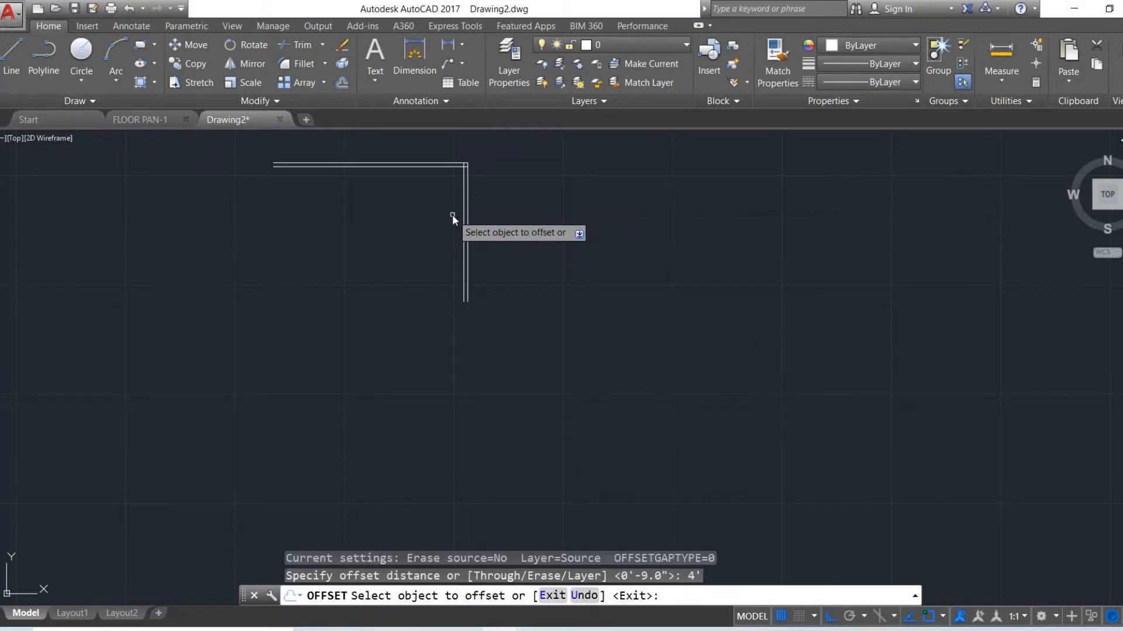
{"action": "left_click", "coordinate": [464, 221]}
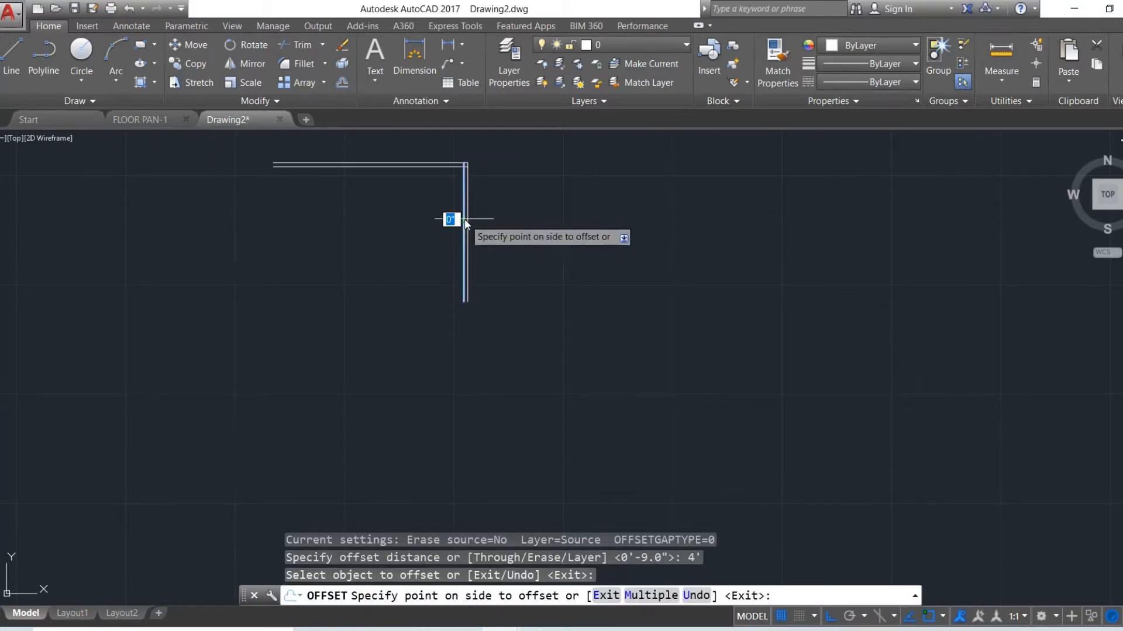
{"action": "left_click", "coordinate": [418, 222]}
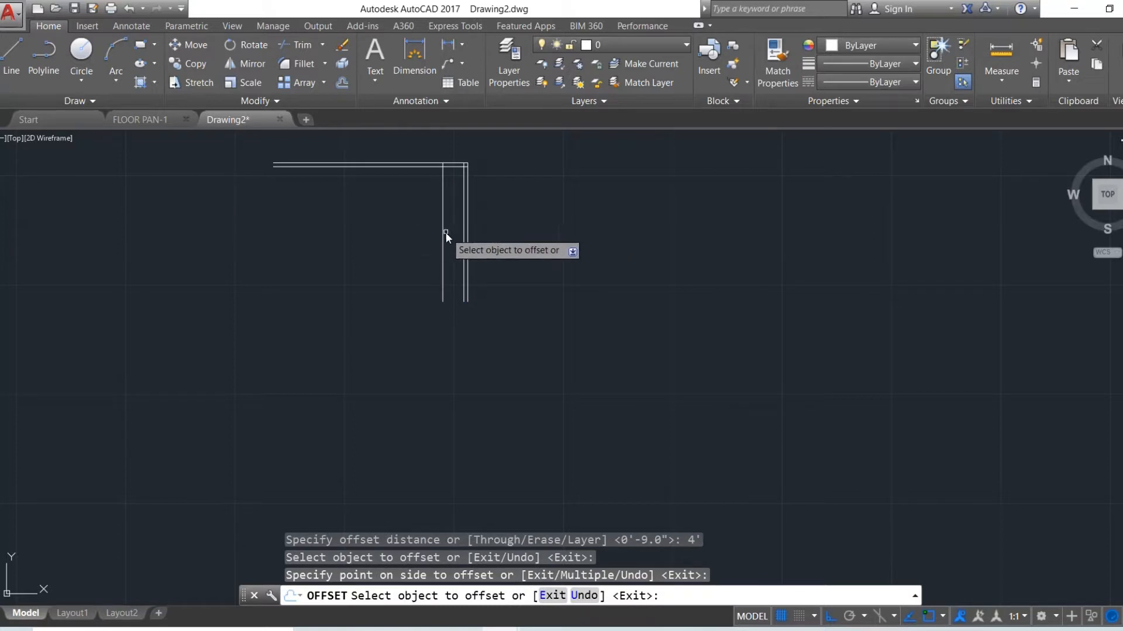
Offset the new partition line 4" further inward to form the partition wall's thickness.
{"action": "left_click", "coordinate": [444, 232]}
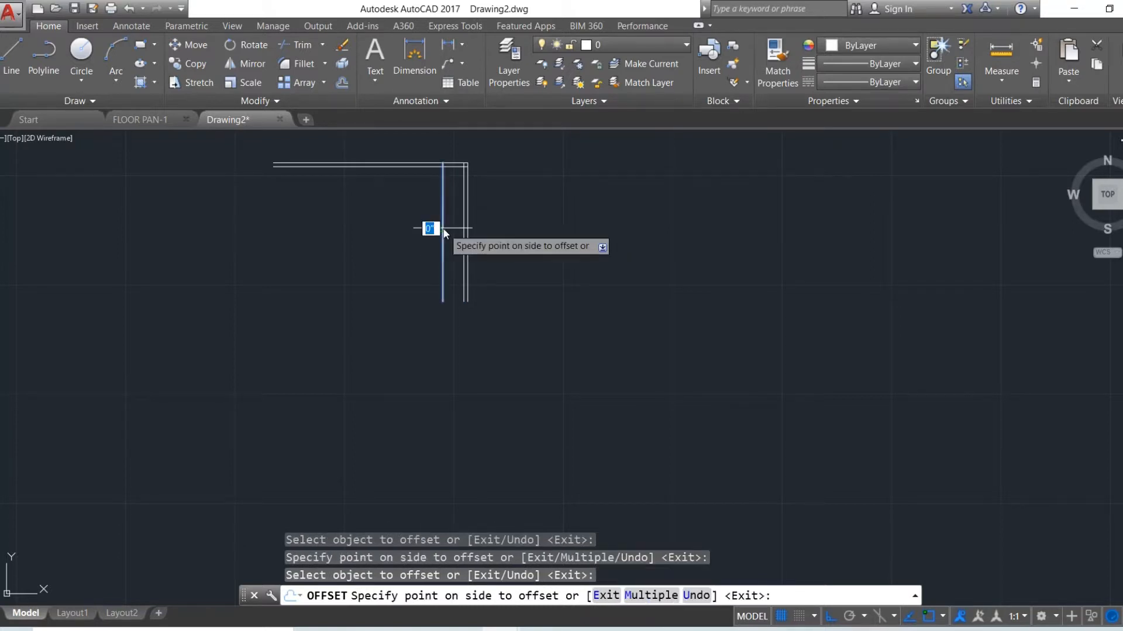
{"action": "type", "text": "4"}
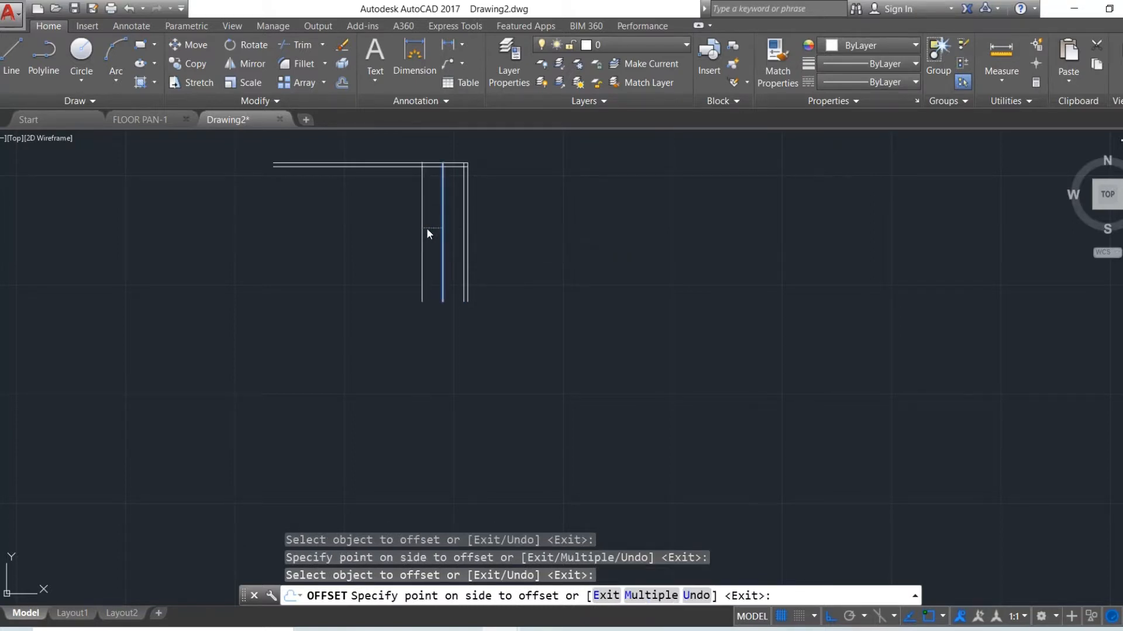
{"action": "key", "text": "Return"}
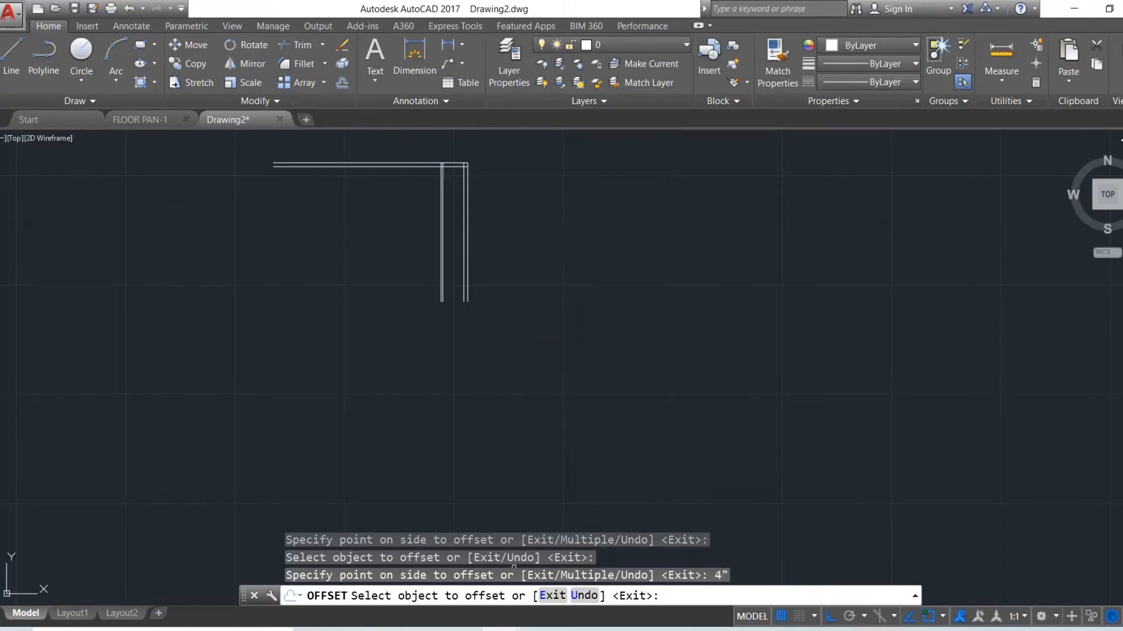
Check the room width on the reference plan, offset the partition's west line 10' westward, and offset the new line 4" for wall thickness.
{"action": "mouse_move", "coordinate": [539, 630]}
{"action": "left_click", "coordinate": [539, 584]}
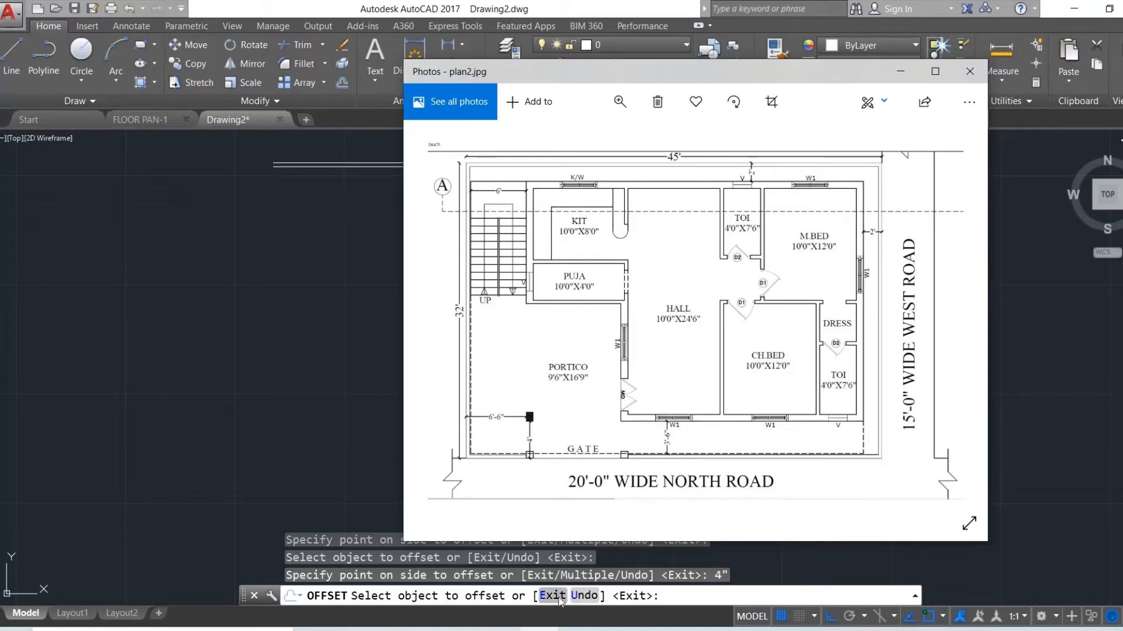
{"action": "left_click", "coordinate": [501, 629]}
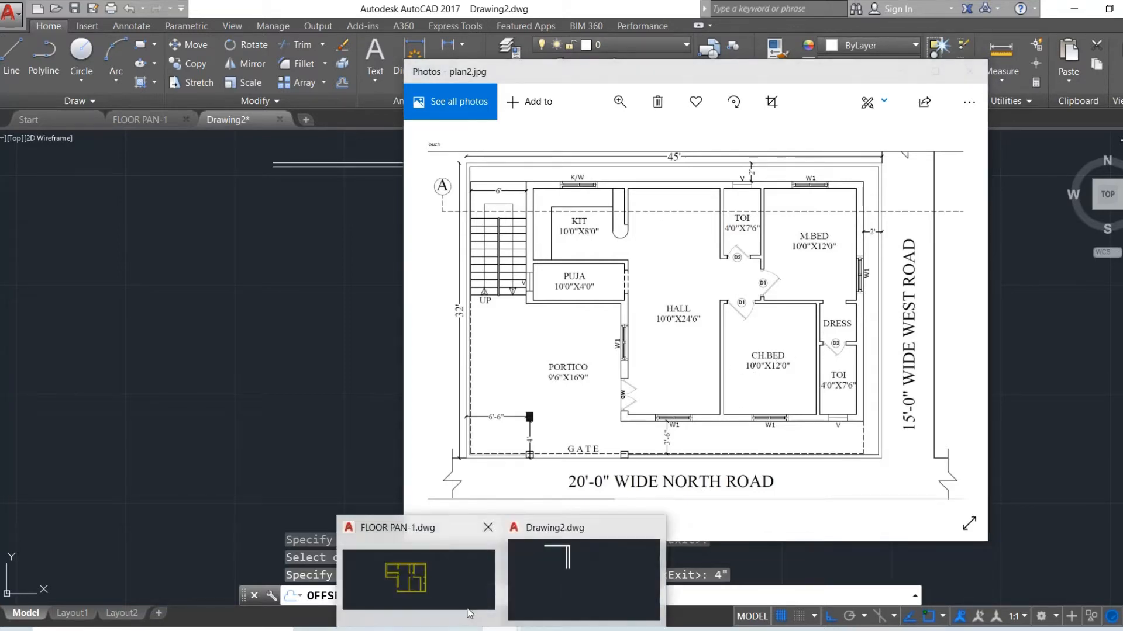
{"action": "left_click", "coordinate": [640, 591]}
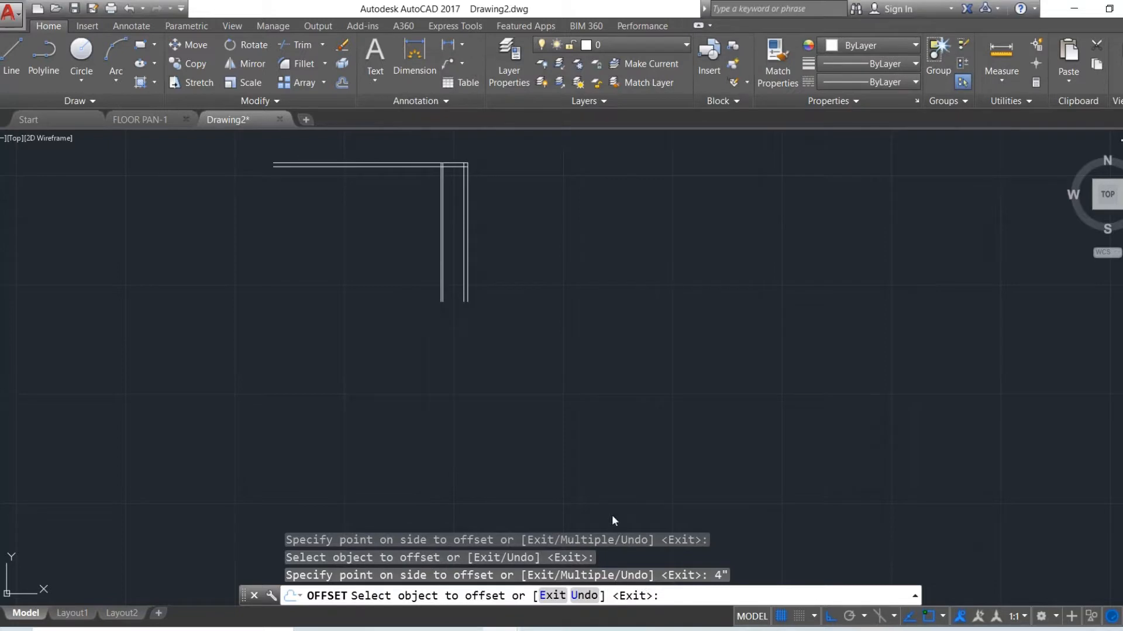
{"action": "left_click", "coordinate": [441, 260]}
{"action": "type", "text": "10"}
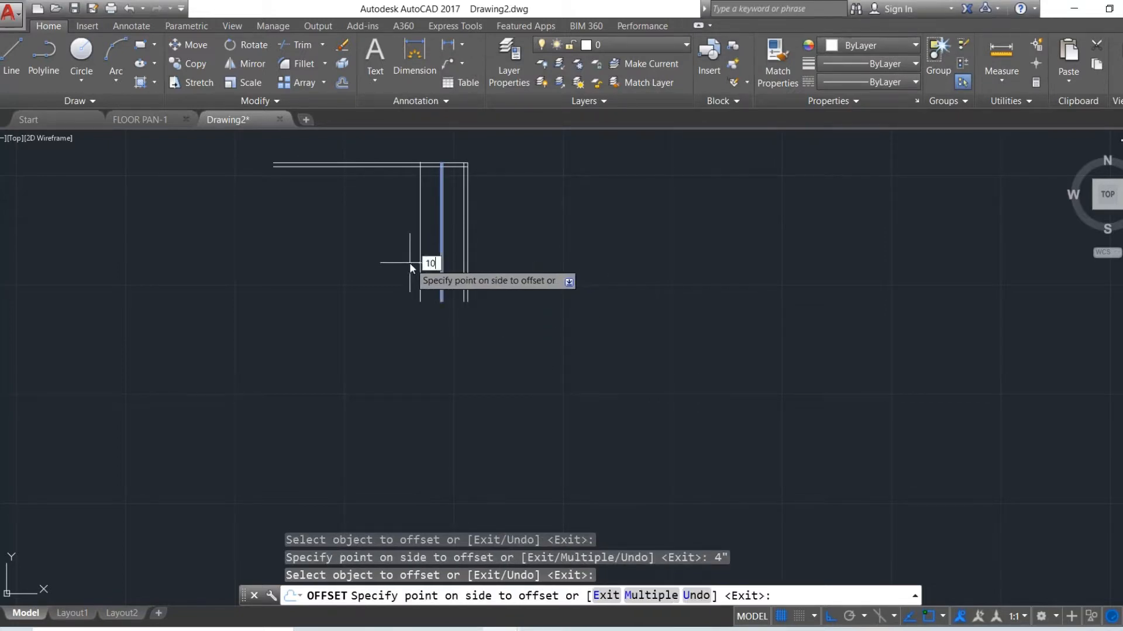
{"action": "type", "text": "'"}
{"action": "key", "text": "Return"}
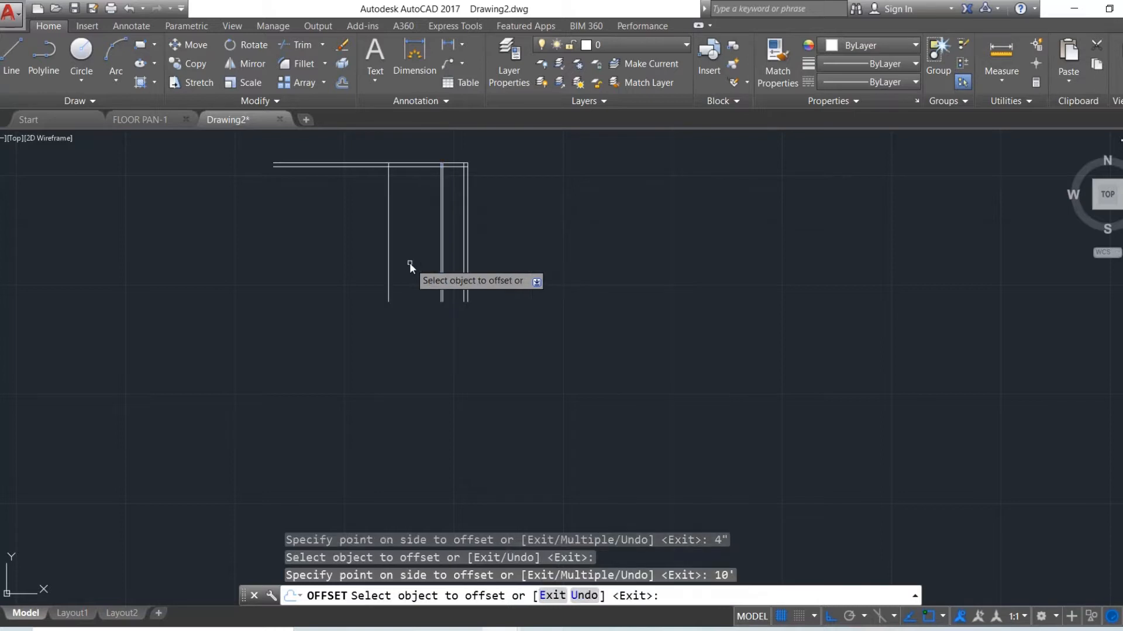
{"action": "left_click", "coordinate": [388, 241]}
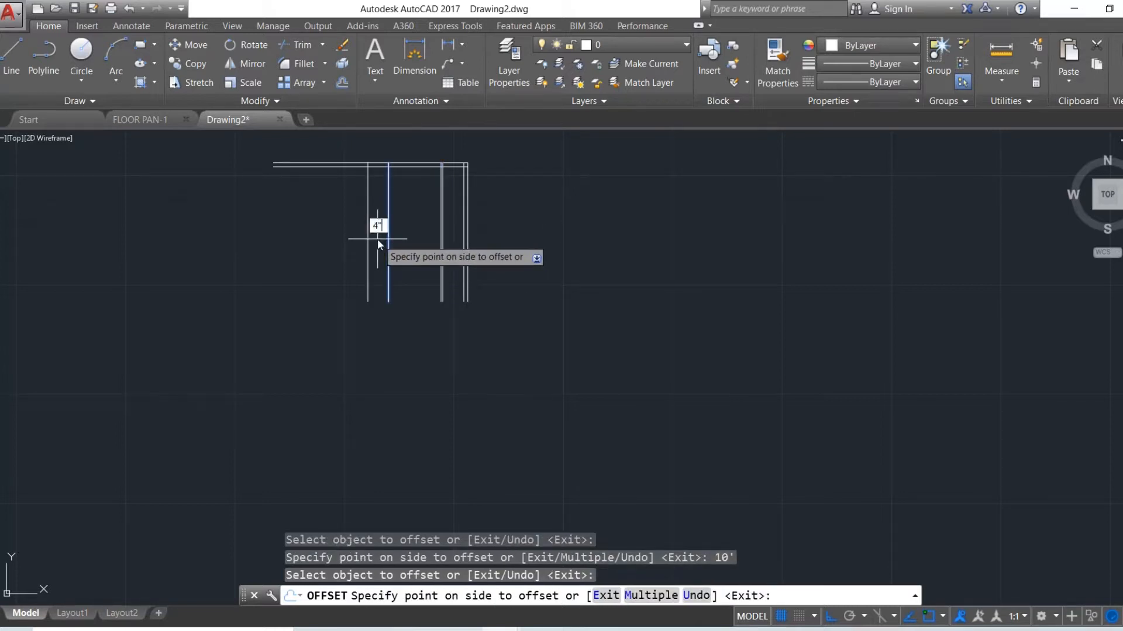
{"action": "key", "text": "Return"}
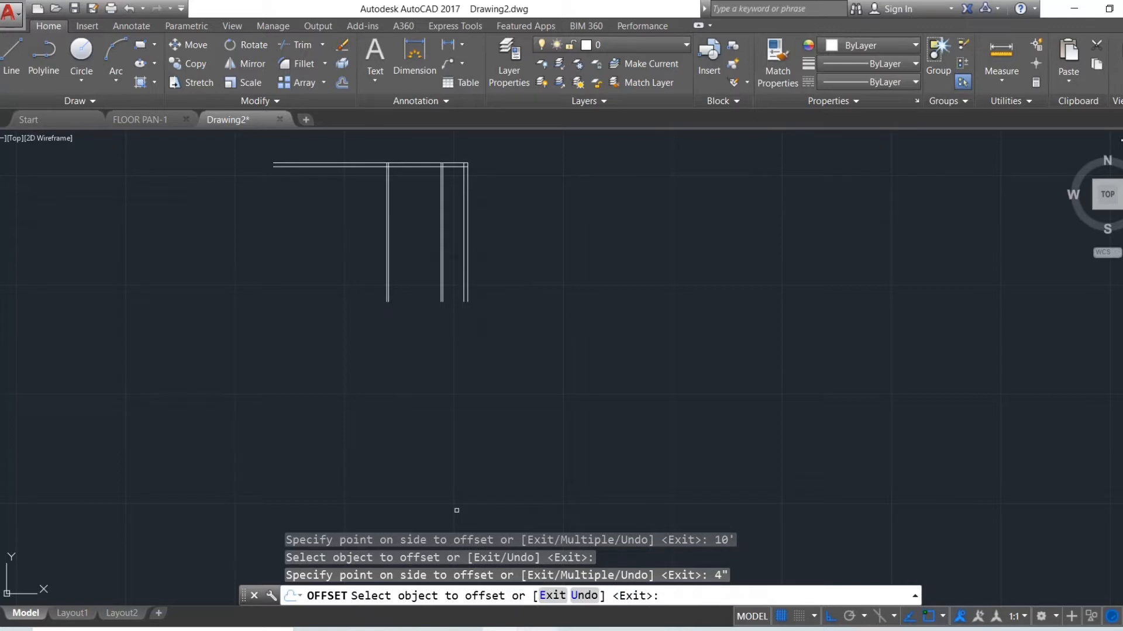
Check the hall width on the reference plan, offset the newest partition's west line 10' westward, and offset the result 9" for wall thickness.
{"action": "left_click", "coordinate": [537, 629]}
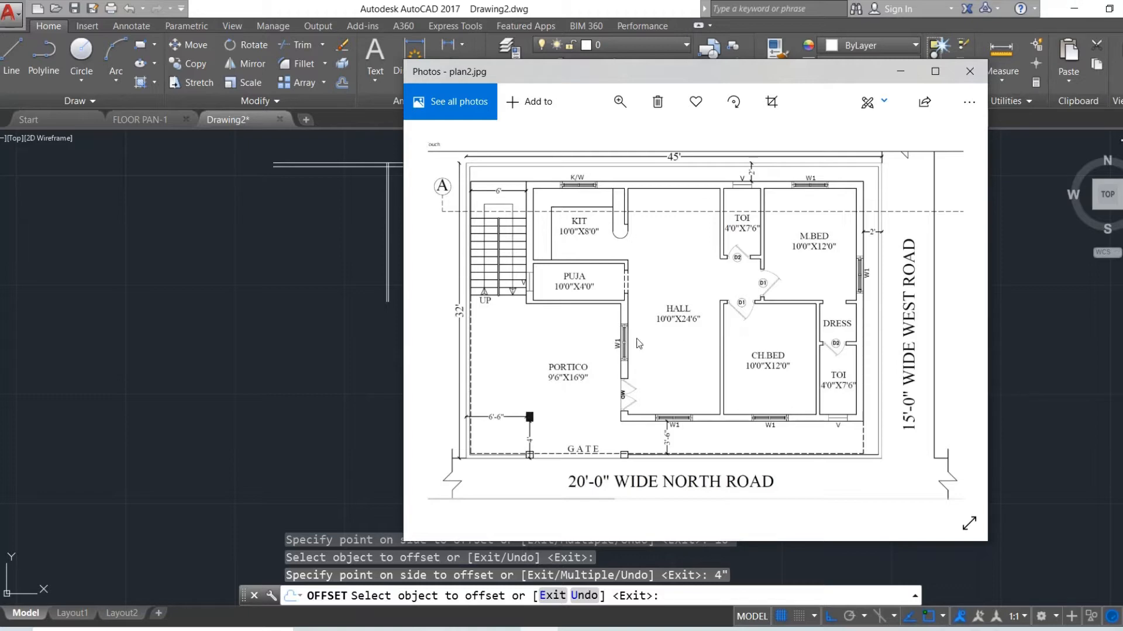
{"action": "left_click", "coordinate": [345, 423]}
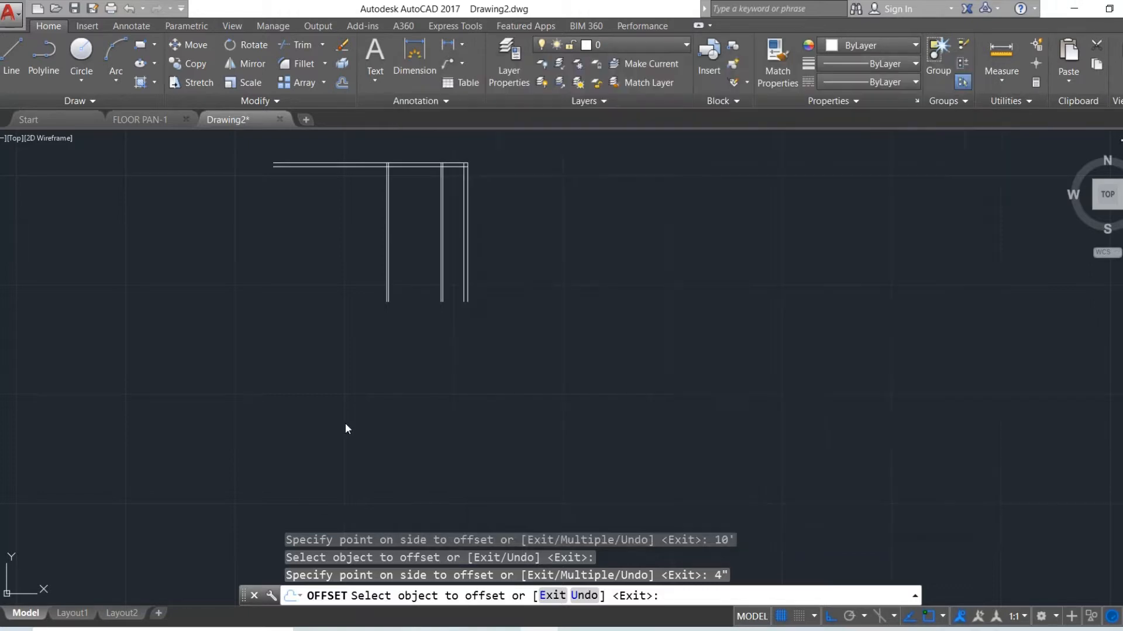
{"action": "left_click", "coordinate": [387, 225]}
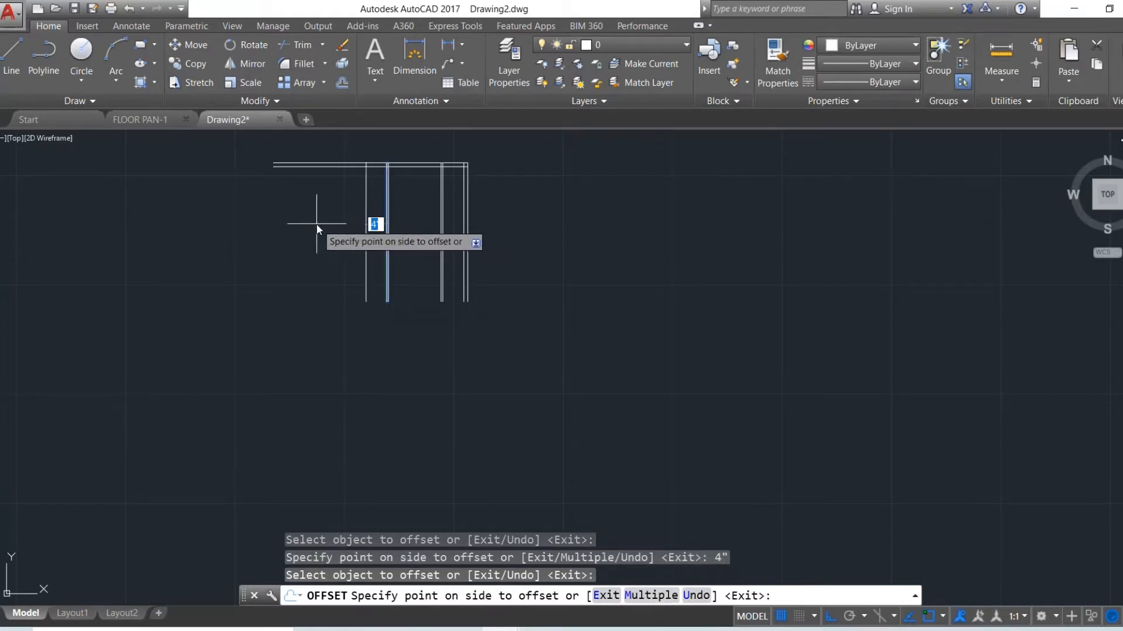
{"action": "type", "text": "10'"}
{"action": "key", "text": "Return"}
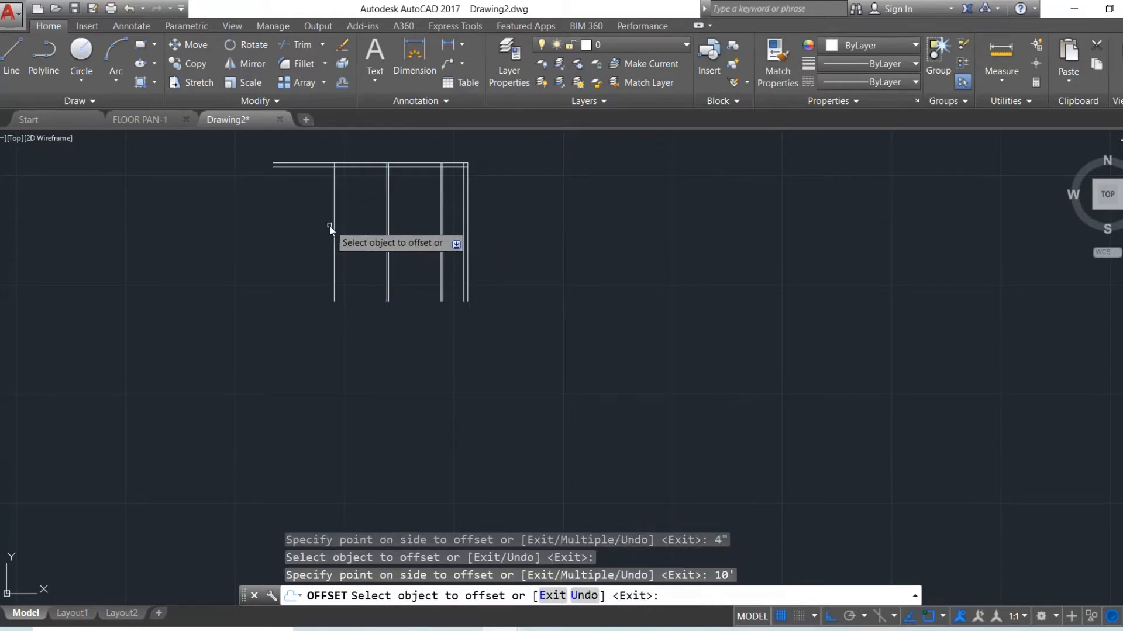
{"action": "left_click", "coordinate": [335, 224]}
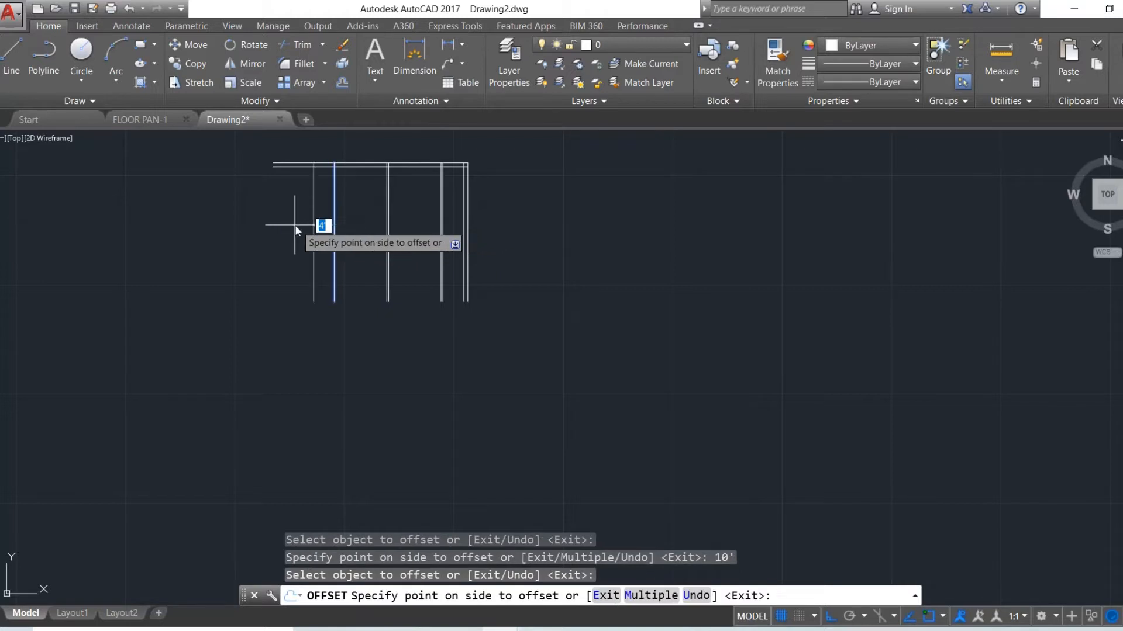
{"action": "type", "text": "9"}
{"action": "key", "text": "Return"}
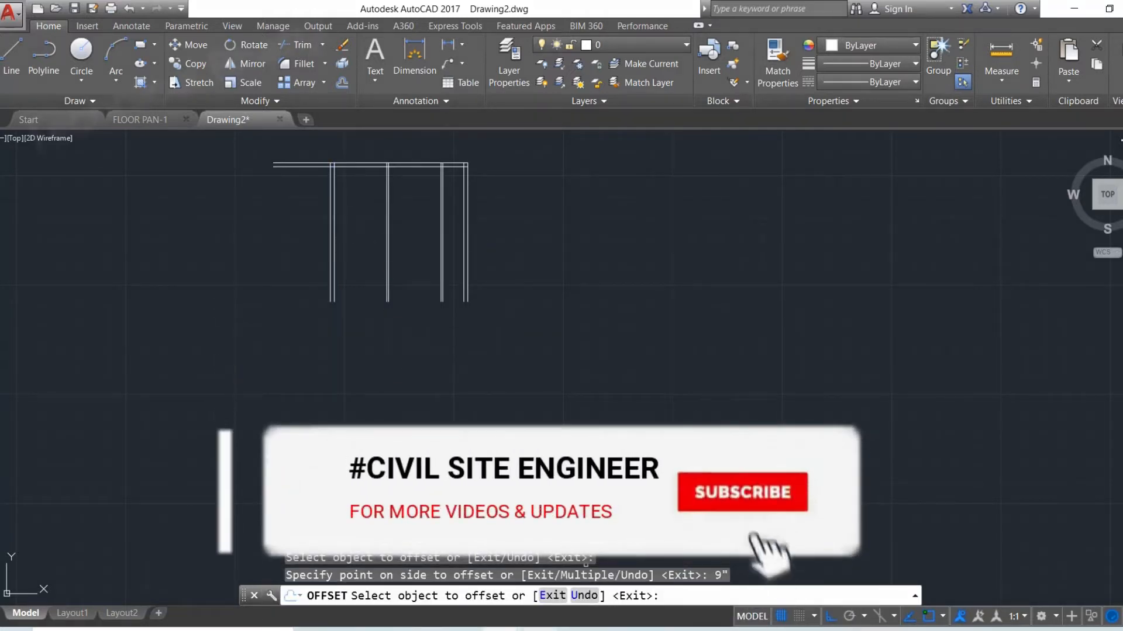
Check the toilet length on the reference plan, offset the upper wall's inner line 7'6" downward, and offset the result 4" for partition thickness.
{"action": "left_click", "coordinate": [538, 584]}
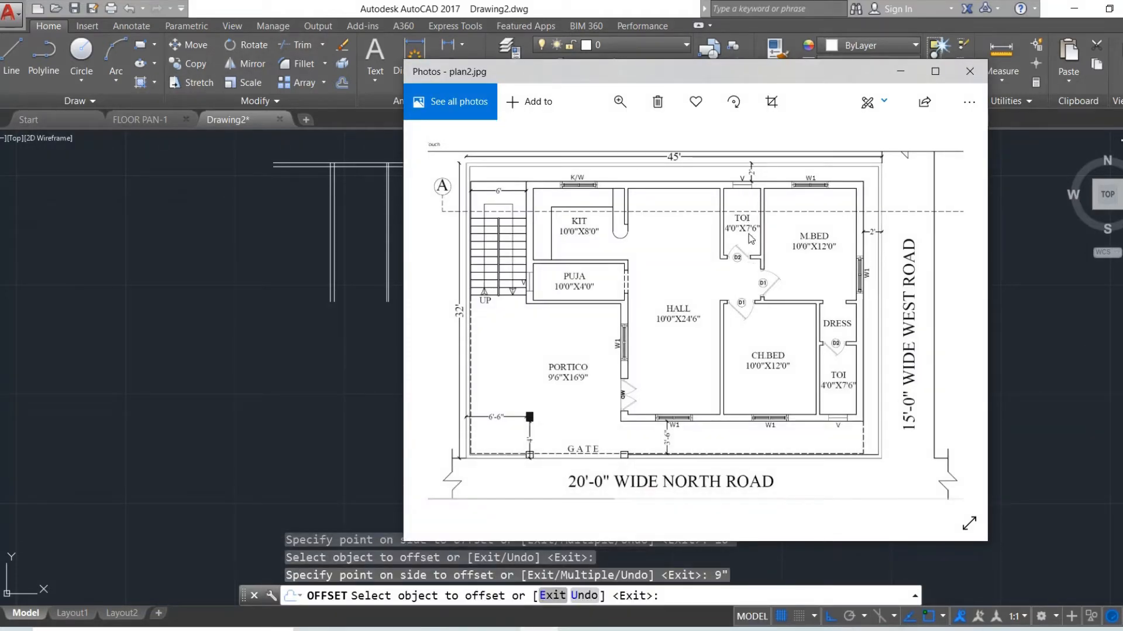
{"action": "left_click", "coordinate": [901, 71]}
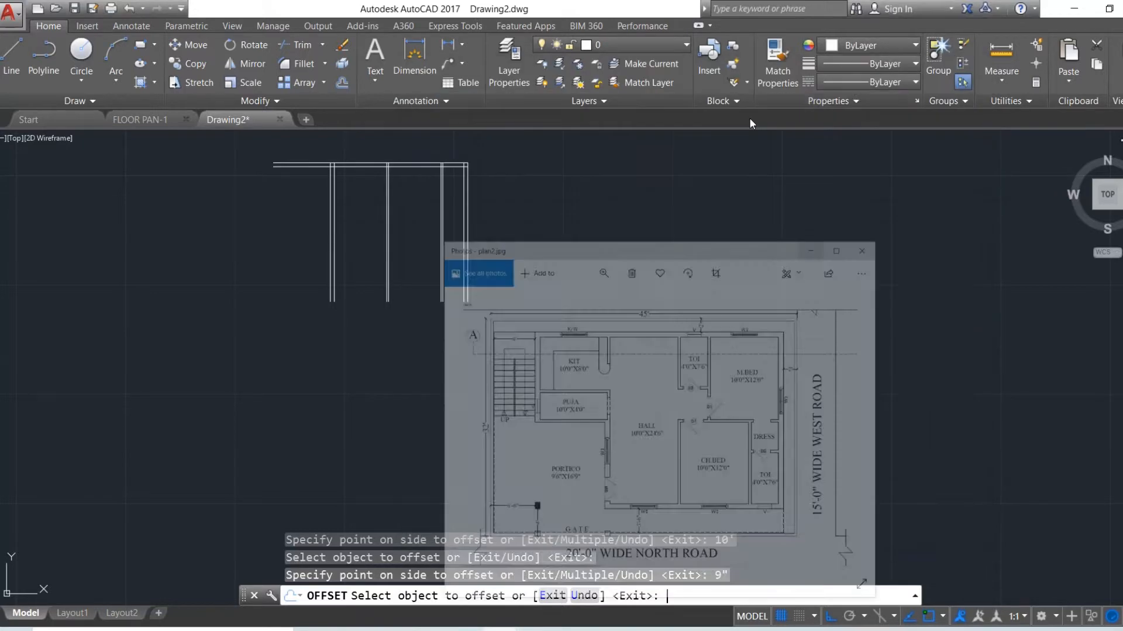
{"action": "left_click", "coordinate": [406, 166]}
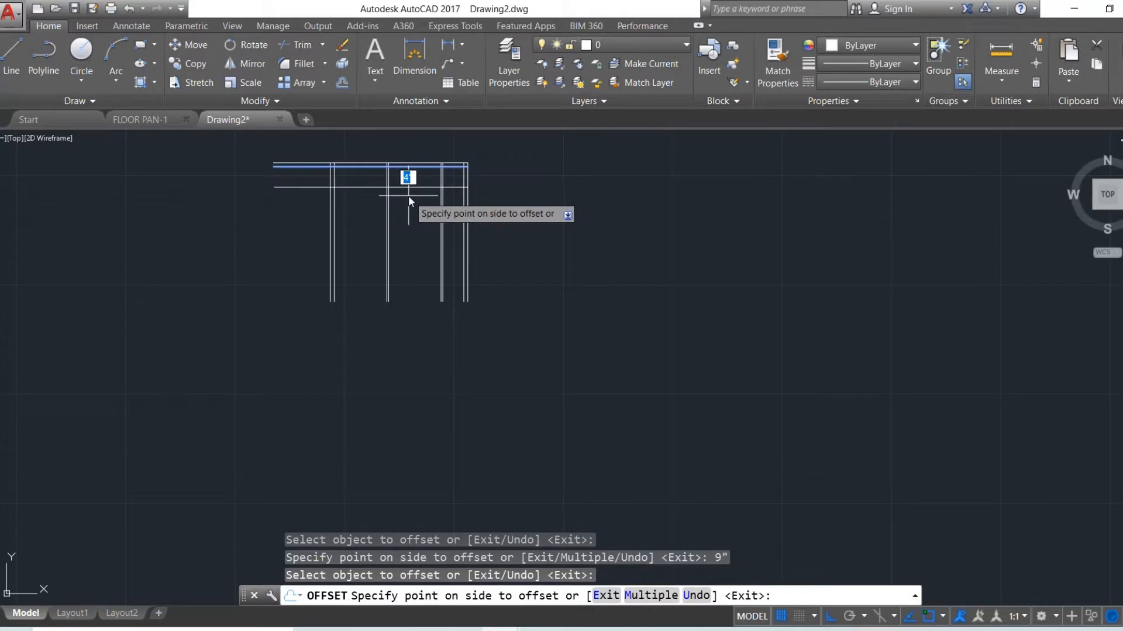
{"action": "type", "text": "7'6\""}
{"action": "key", "text": "Return"}
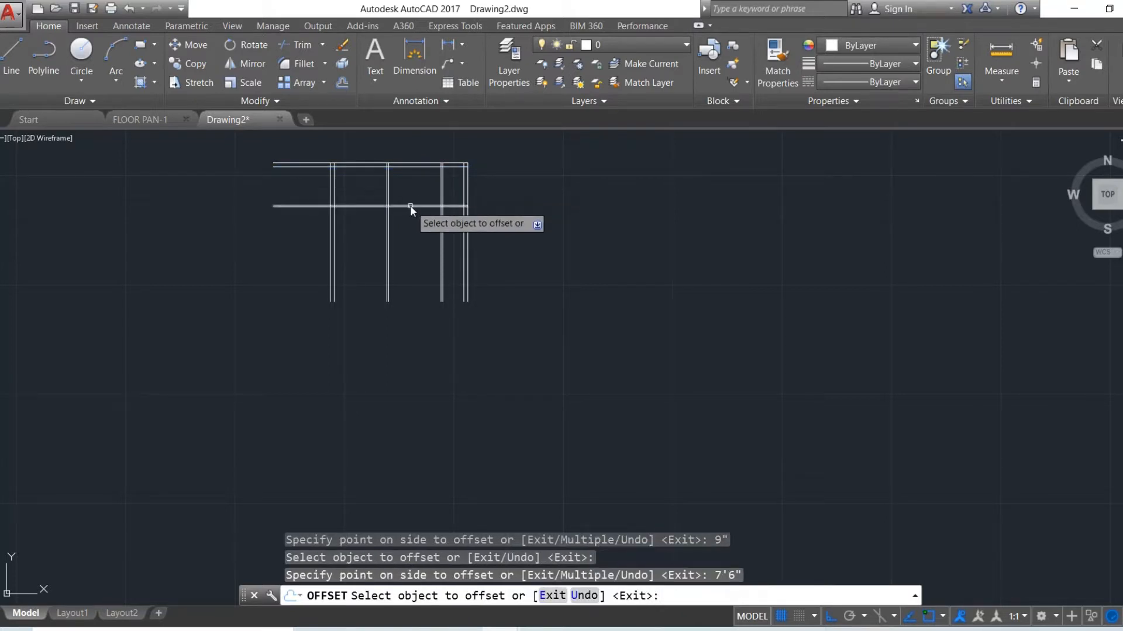
{"action": "left_click", "coordinate": [410, 205]}
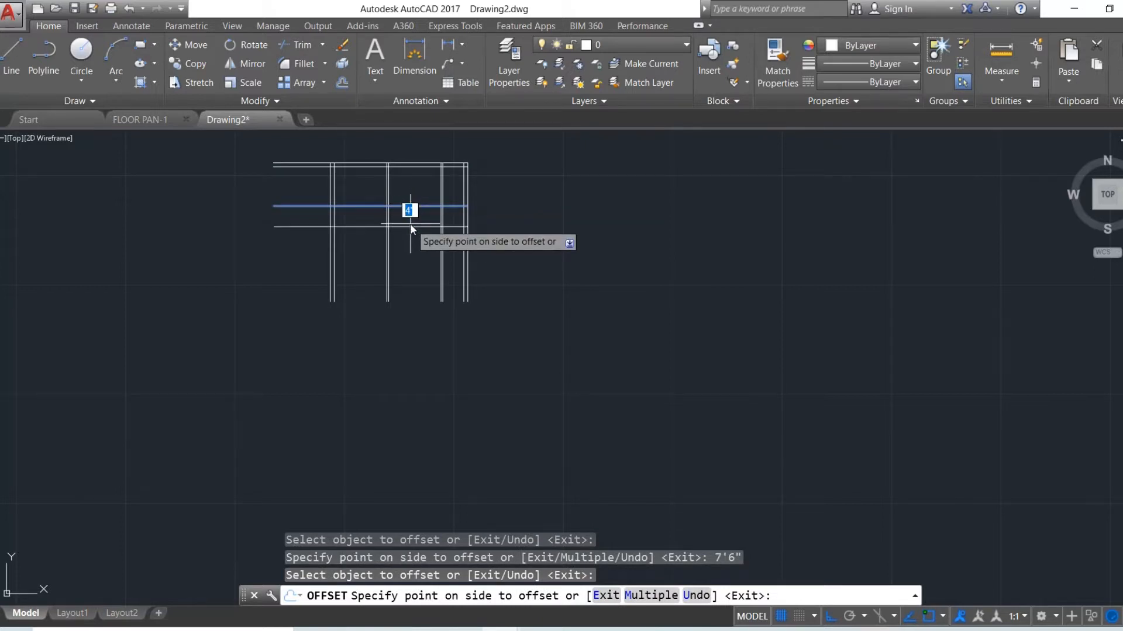
{"action": "type", "text": "4\""}
{"action": "key", "text": "Return"}
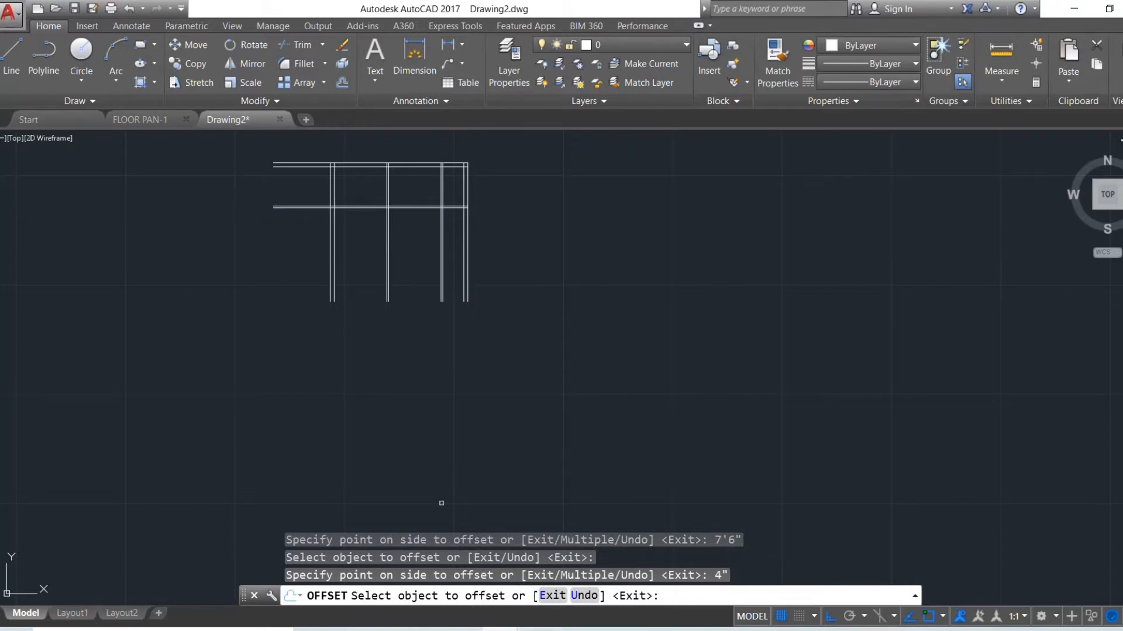
Check the reference plan and draw a line joining the lower ends of the east outer wall and the westernmost 9" wall.
{"action": "mouse_move", "coordinate": [500, 630]}
{"action": "left_click", "coordinate": [533, 629]}
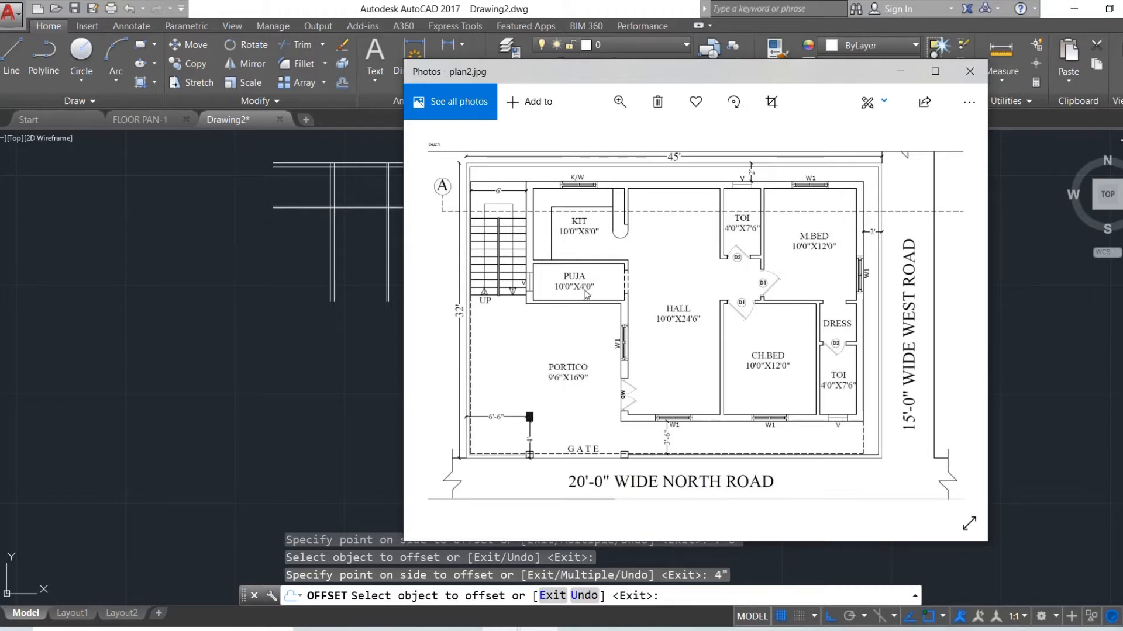
{"action": "left_click", "coordinate": [899, 71]}
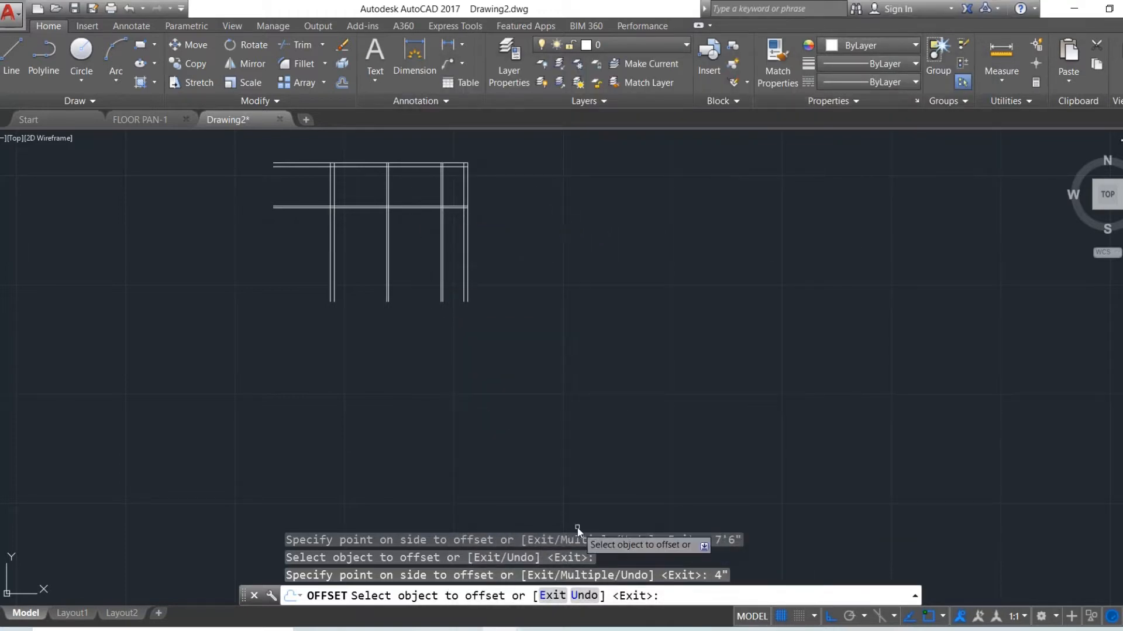
{"action": "left_click", "coordinate": [539, 630]}
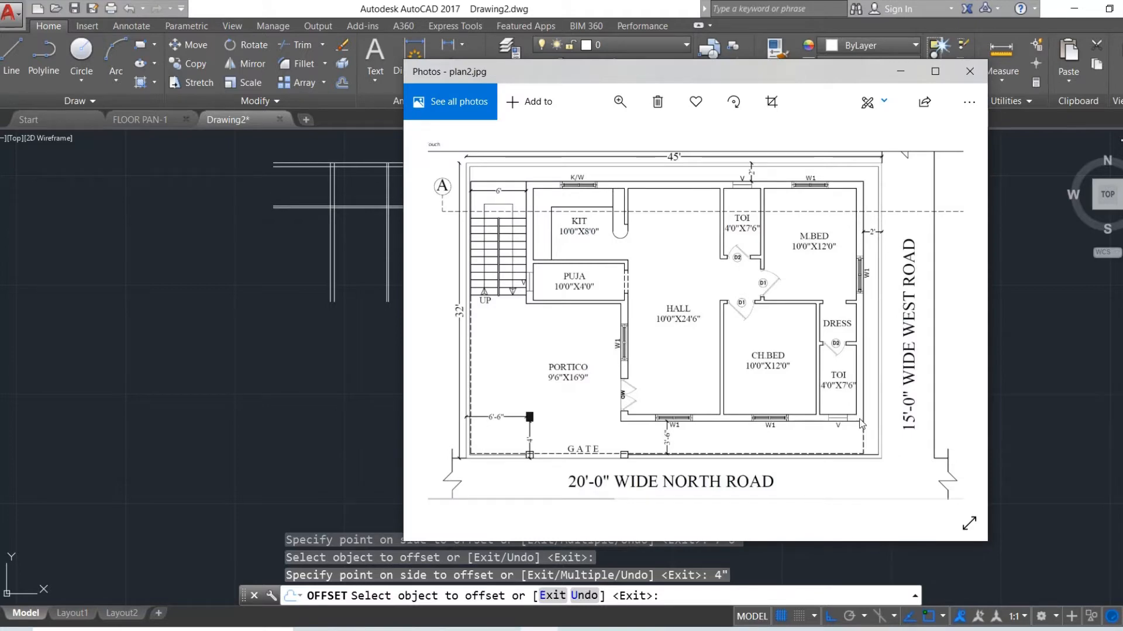
{"action": "left_click", "coordinate": [901, 73]}
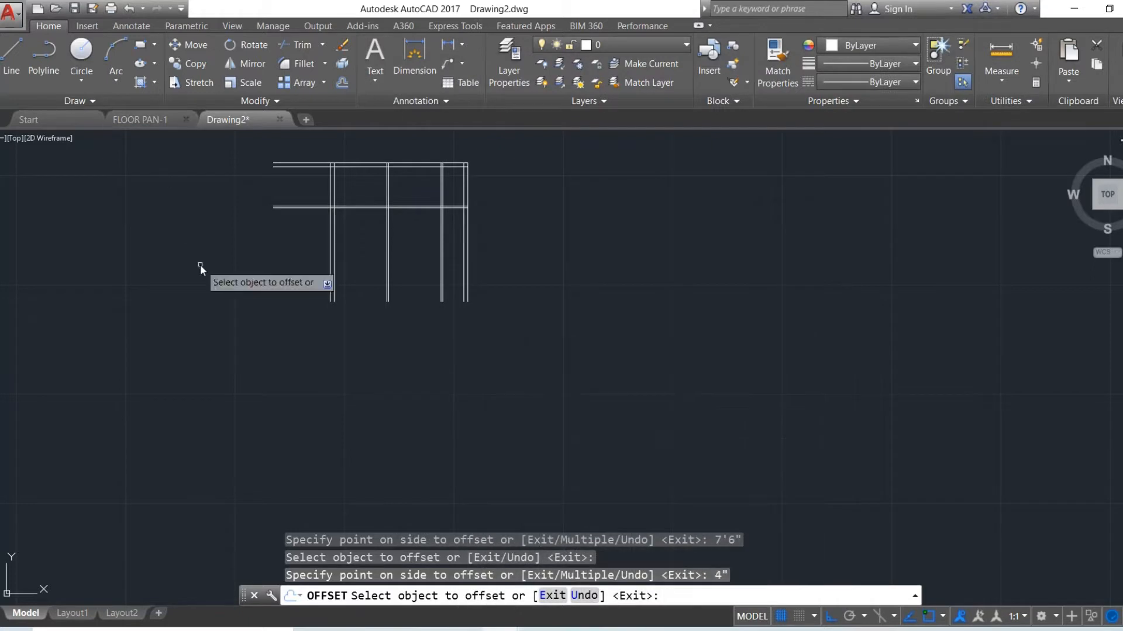
{"action": "key", "text": "Escape"}
{"action": "type", "text": "l"}
{"action": "key", "text": "Return"}
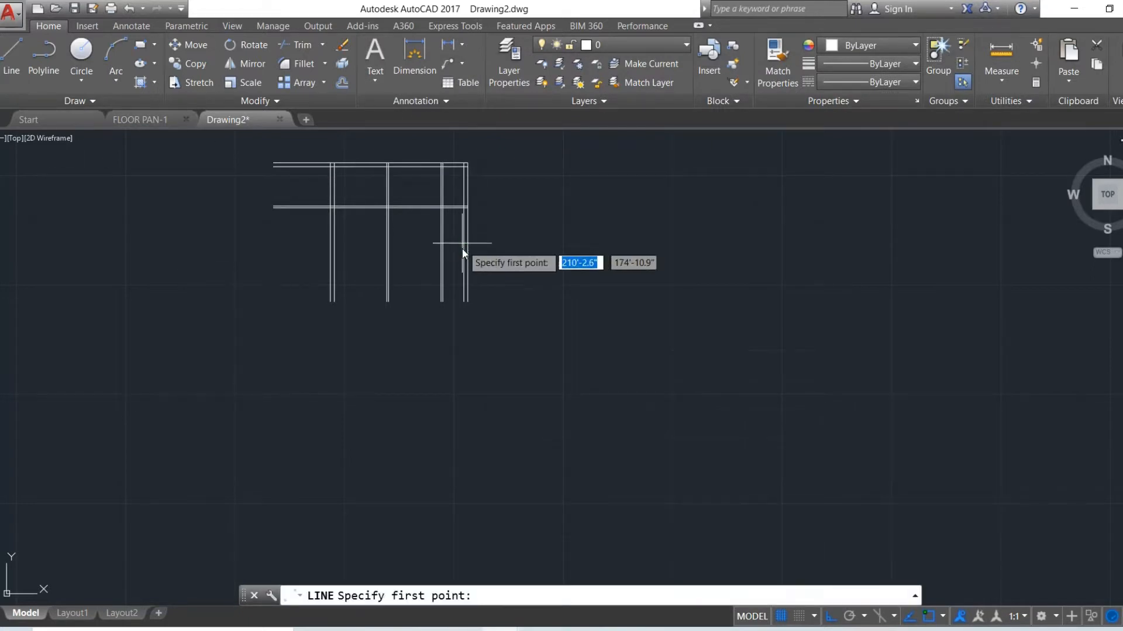
{"action": "left_click", "coordinate": [468, 301]}
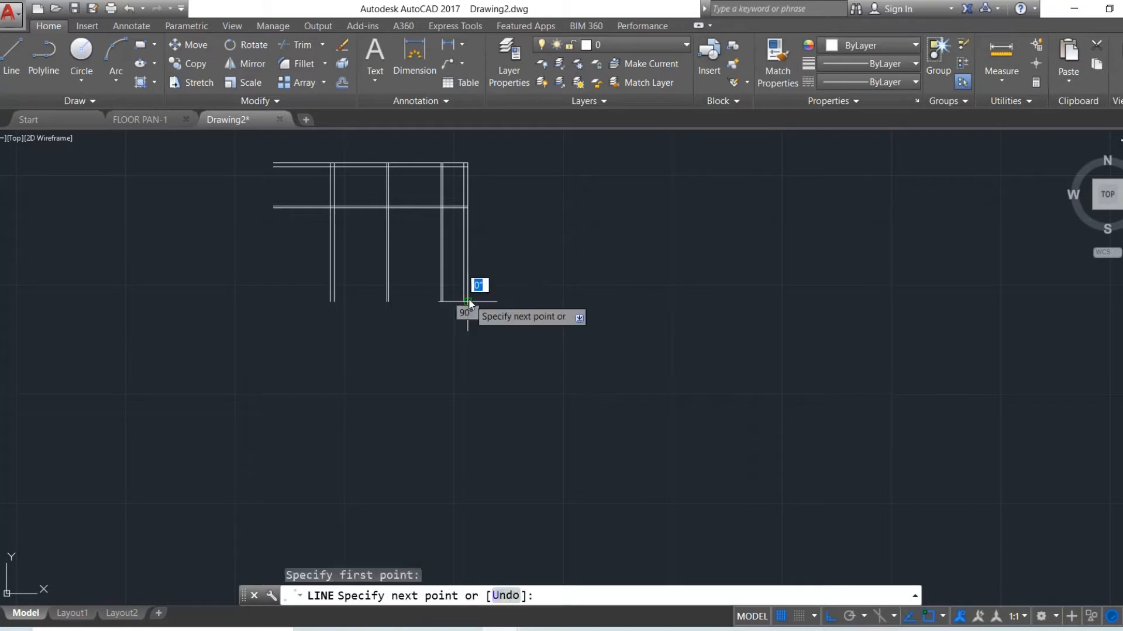
{"action": "left_click", "coordinate": [328, 301]}
{"action": "key", "text": "Escape"}
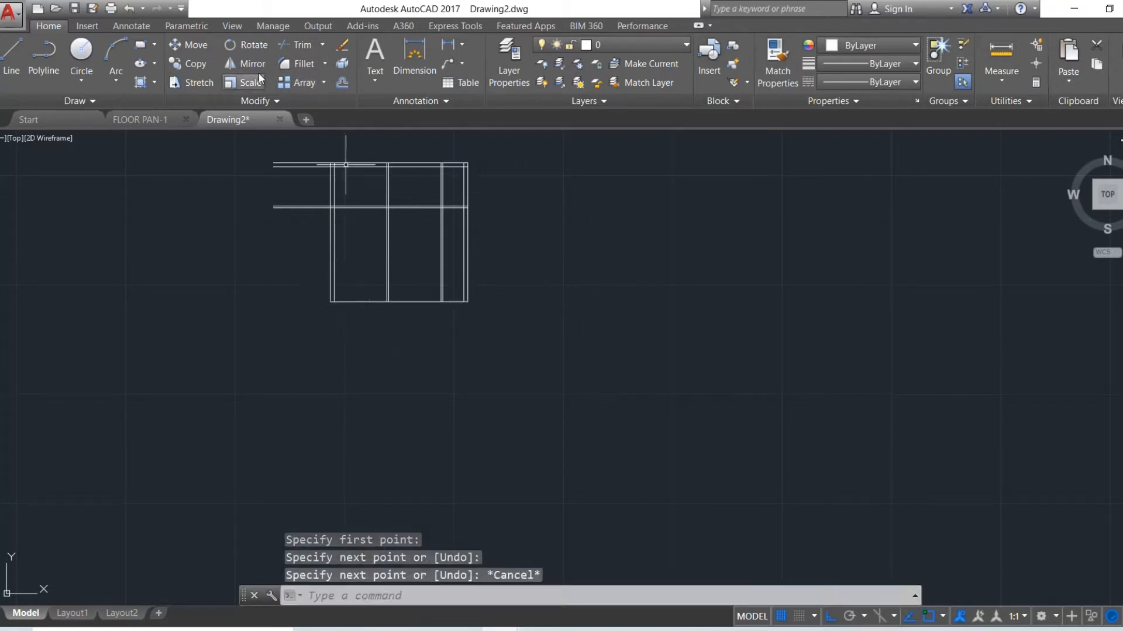
Offset the lower horizontal wall line 9" inward to give that outer wall its thickness.
{"action": "left_click", "coordinate": [342, 83]}
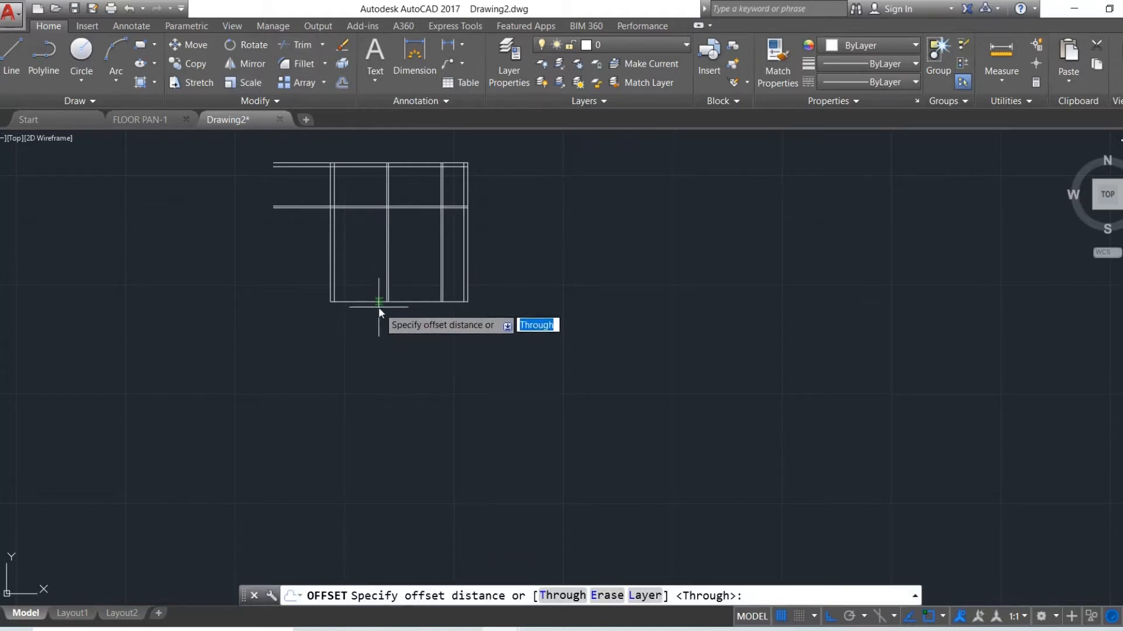
{"action": "type", "text": "9\""}
{"action": "key", "text": "Return"}
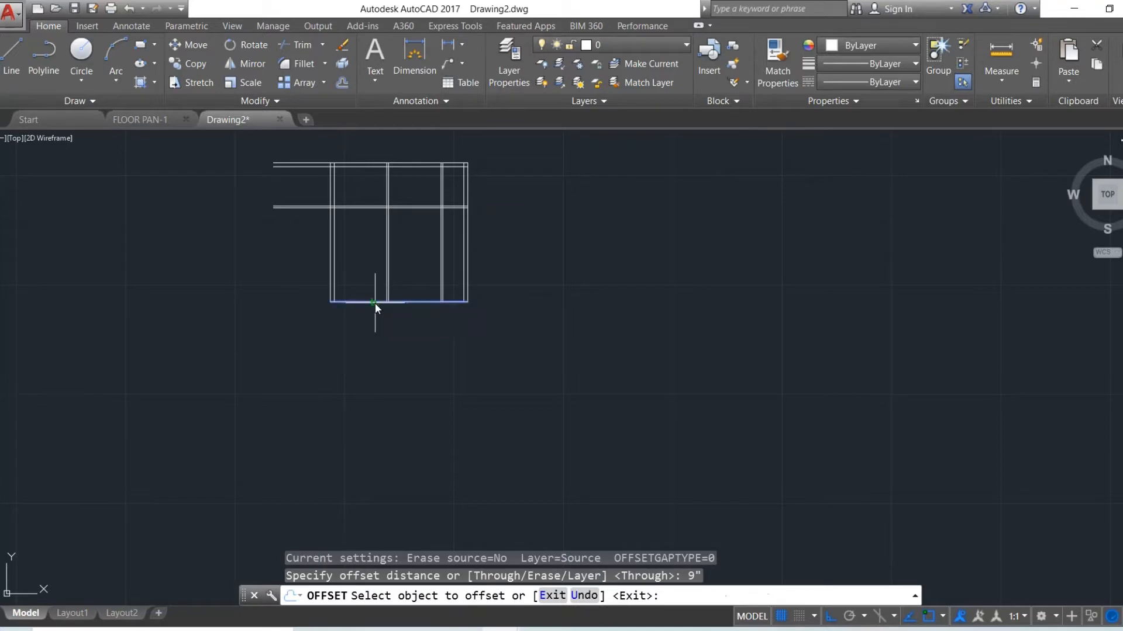
{"action": "left_click", "coordinate": [375, 302]}
{"action": "left_click", "coordinate": [368, 284]}
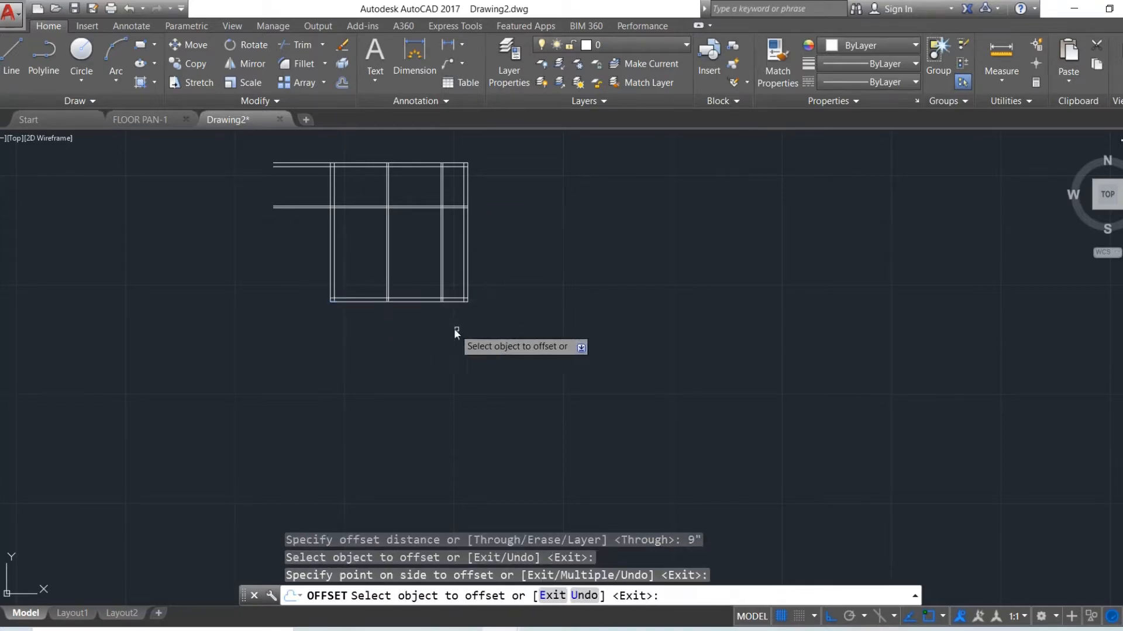
Check the reference plan, offset the toilet partition's lower line 4' downward, and offset the result 4" for partition thickness.
{"action": "key", "text": "alt+Tab"}
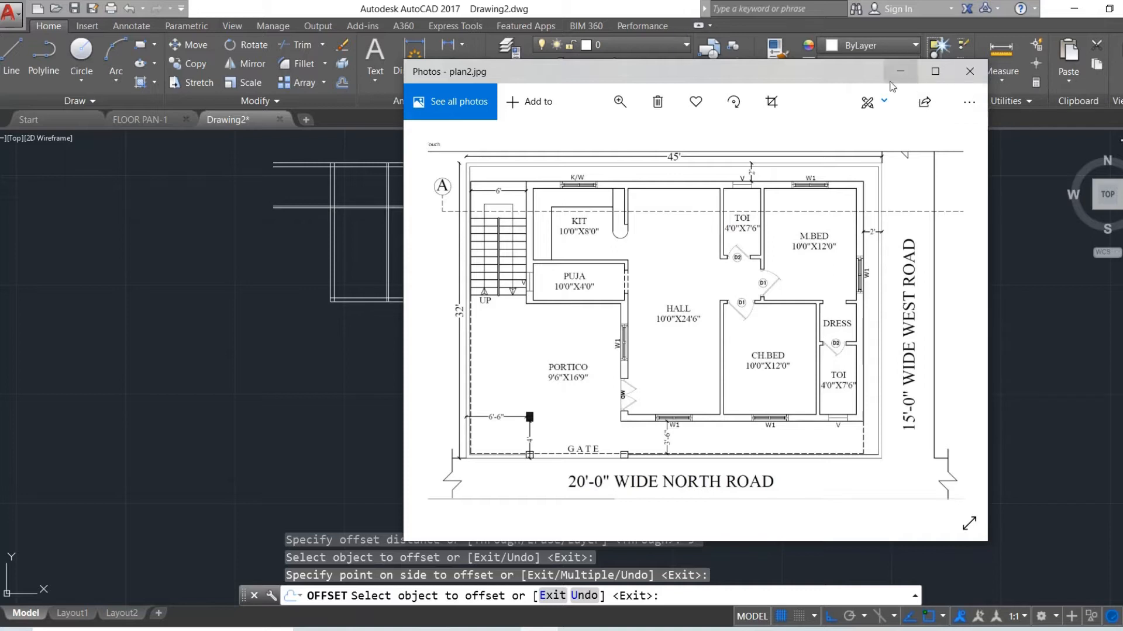
{"action": "left_click_drag", "start_coordinate": [808, 63], "coordinate": [809, 90]}
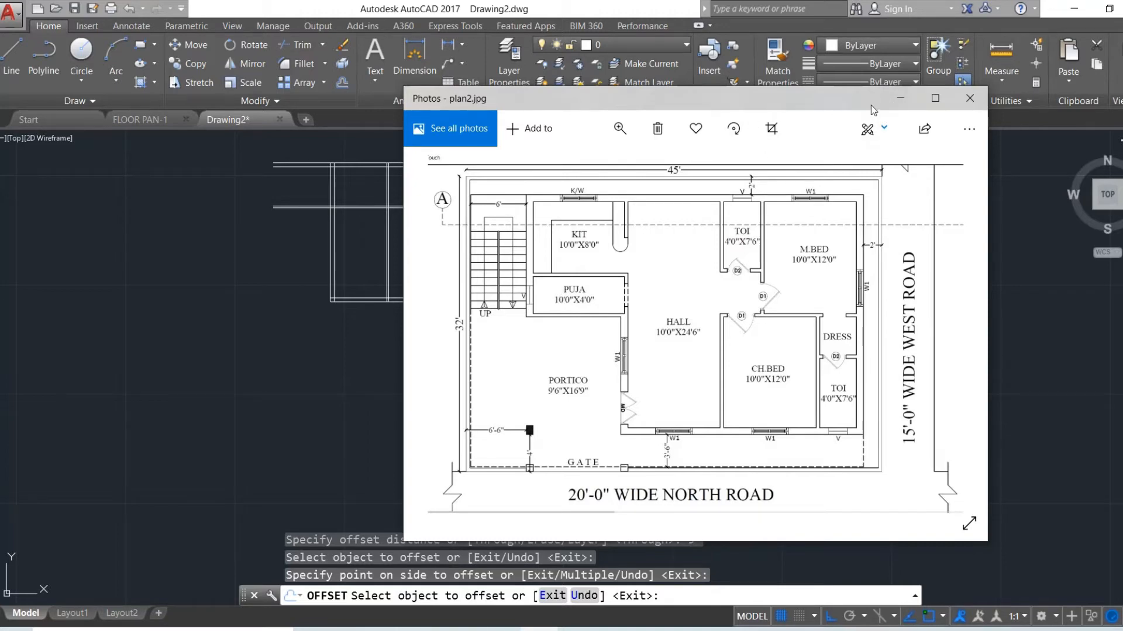
{"action": "left_click", "coordinate": [901, 99]}
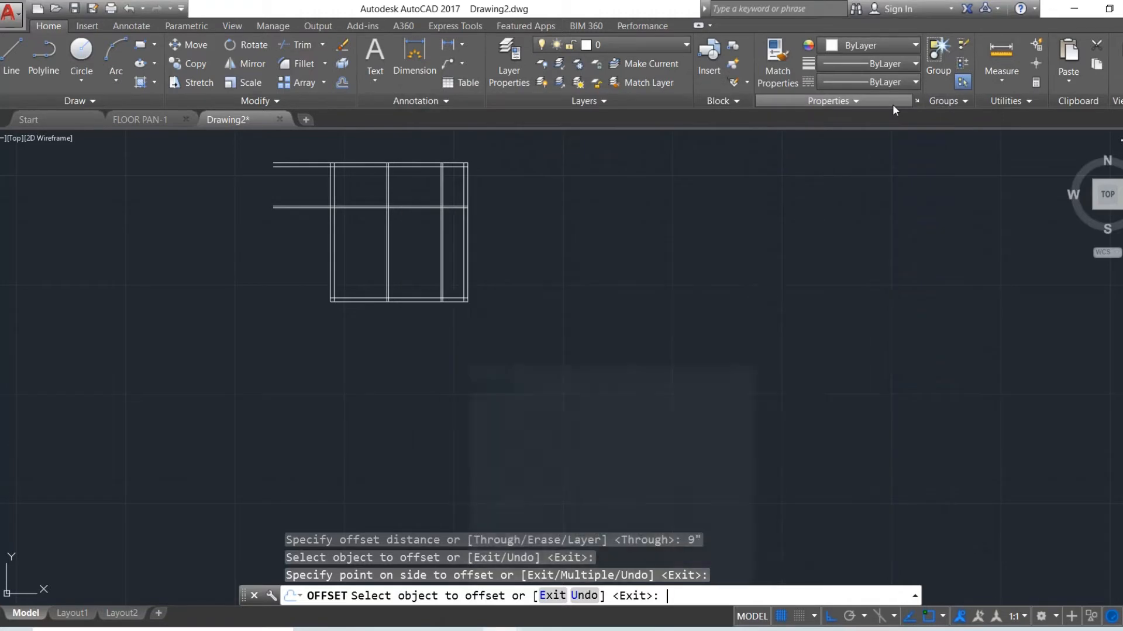
{"action": "left_click", "coordinate": [395, 207]}
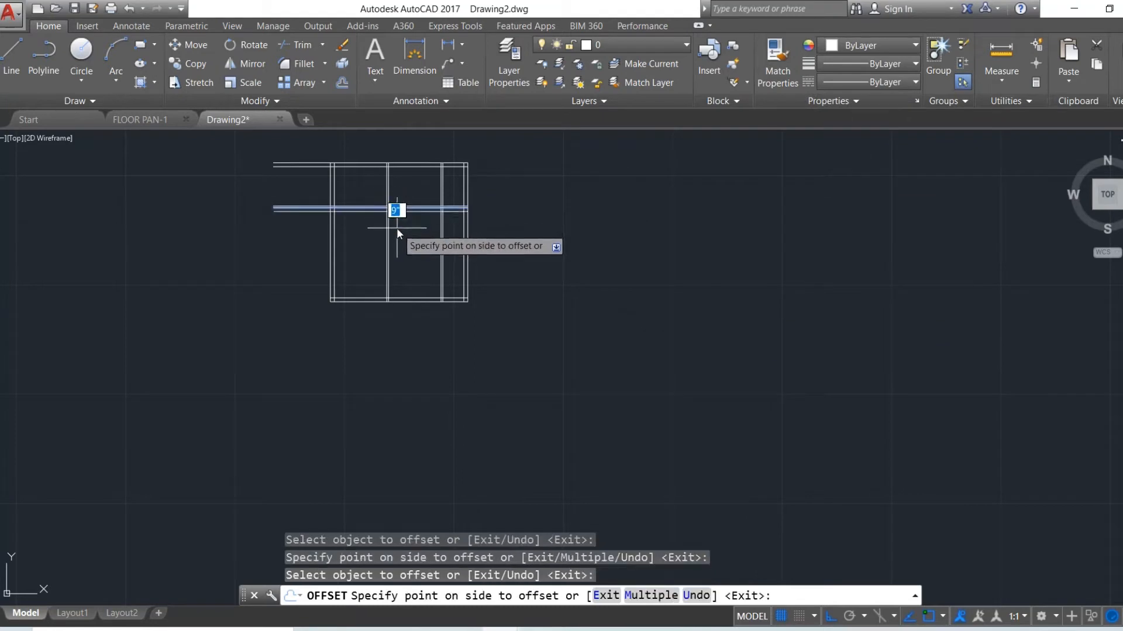
{"action": "left_click", "coordinate": [397, 228]}
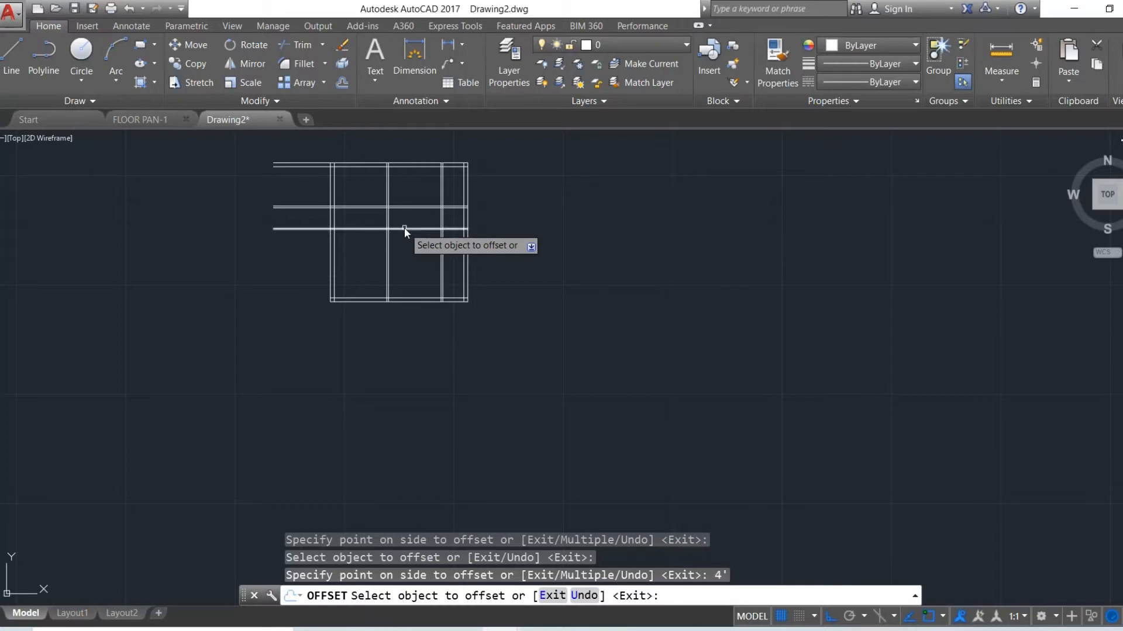
{"action": "left_click", "coordinate": [405, 228]}
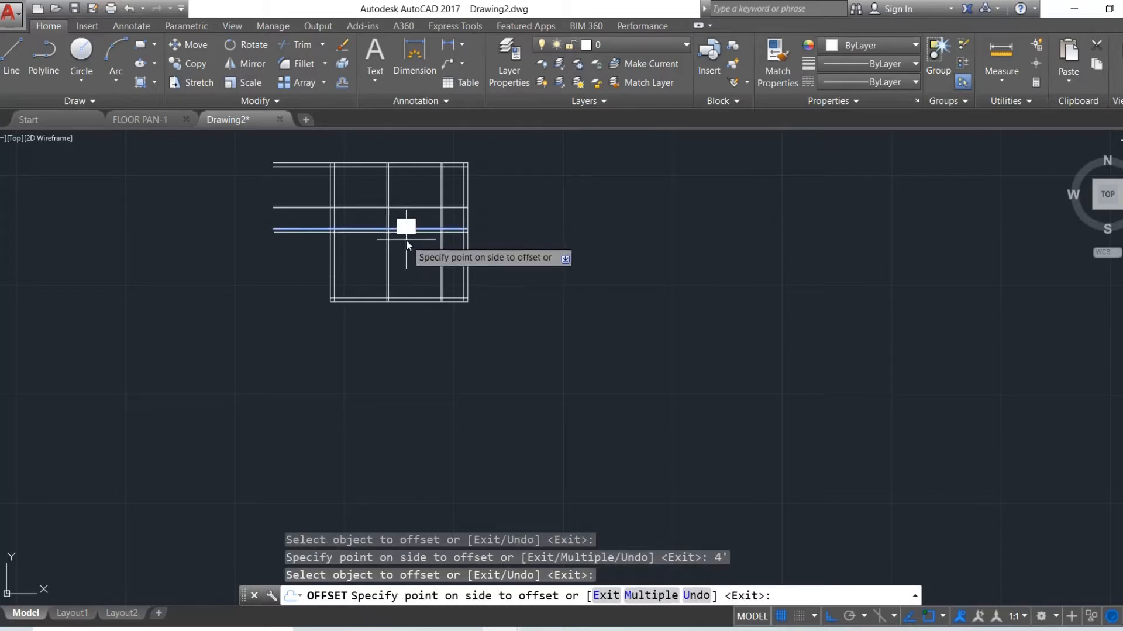
{"action": "key", "text": "Return"}
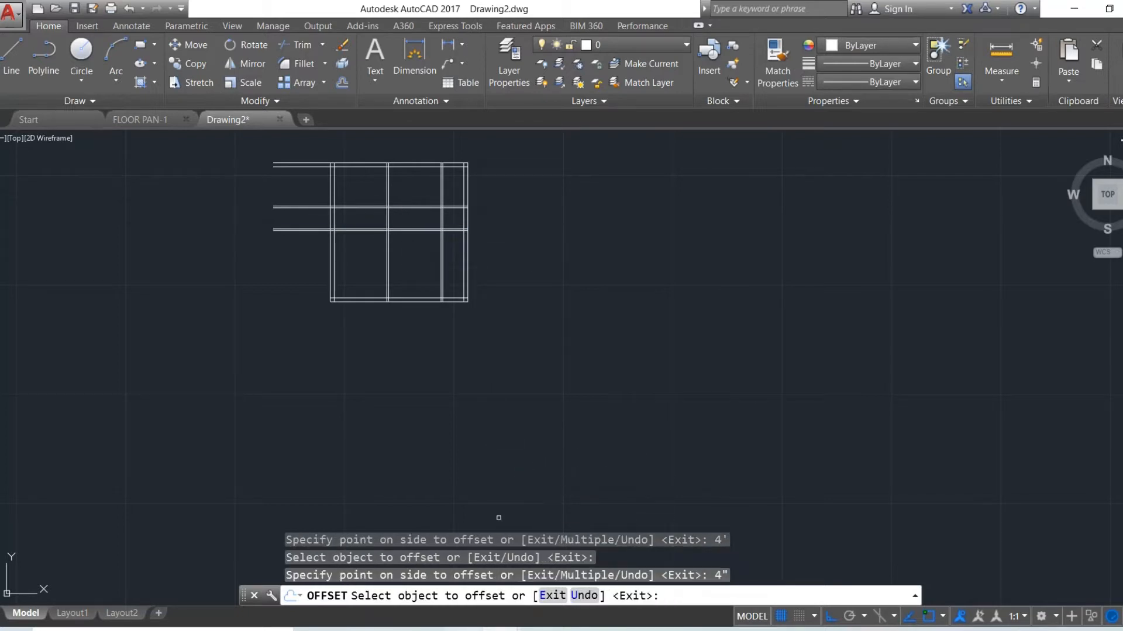
Check the reference plan and trim both horizontal partitions where they cross the hall.
{"action": "left_click", "coordinate": [539, 630]}
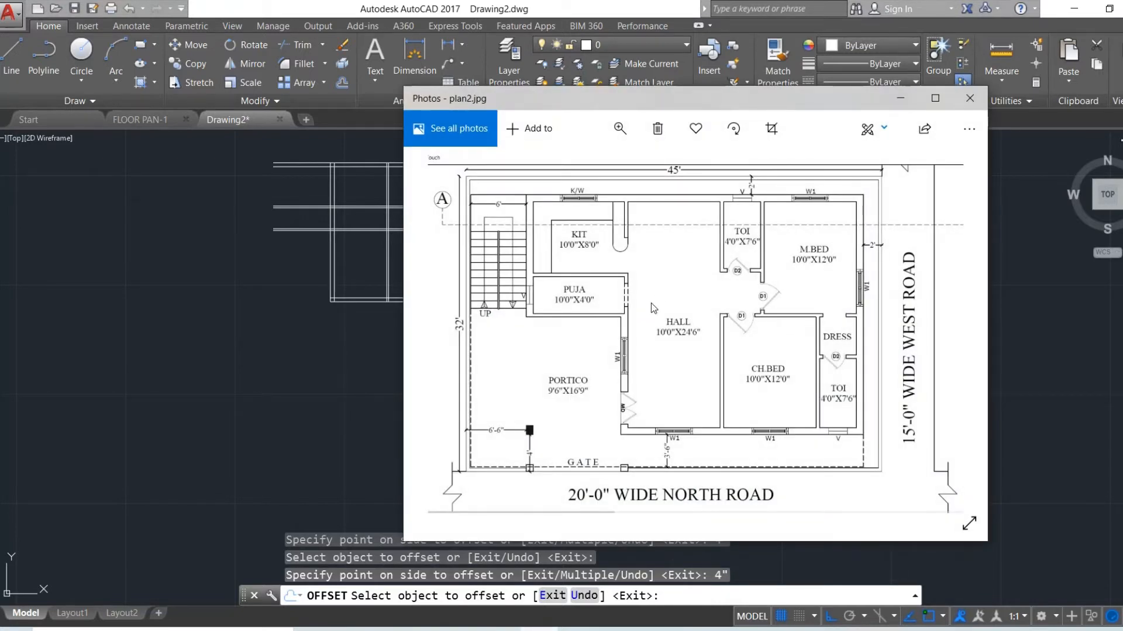
{"action": "left_click", "coordinate": [899, 99]}
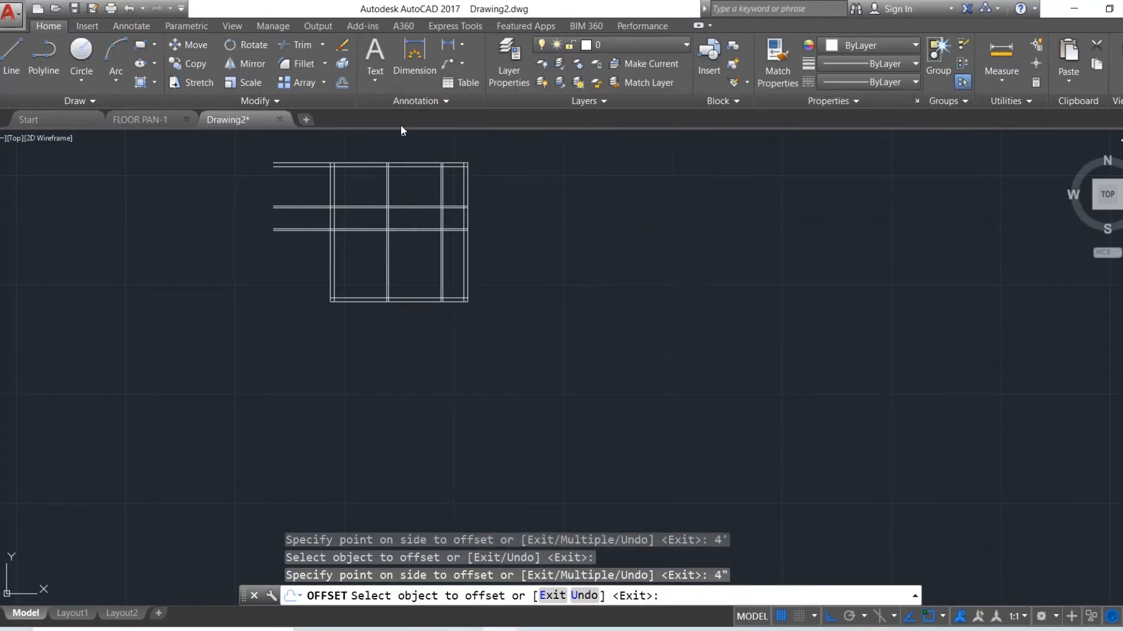
{"action": "left_click", "coordinate": [308, 45]}
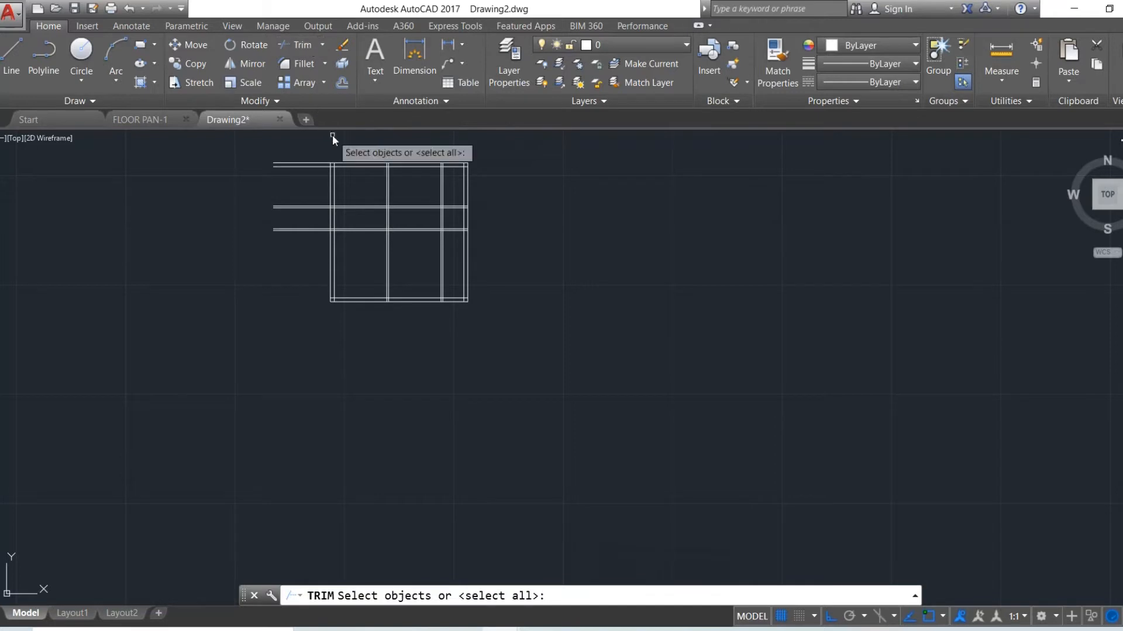
{"action": "key", "text": "Return"}
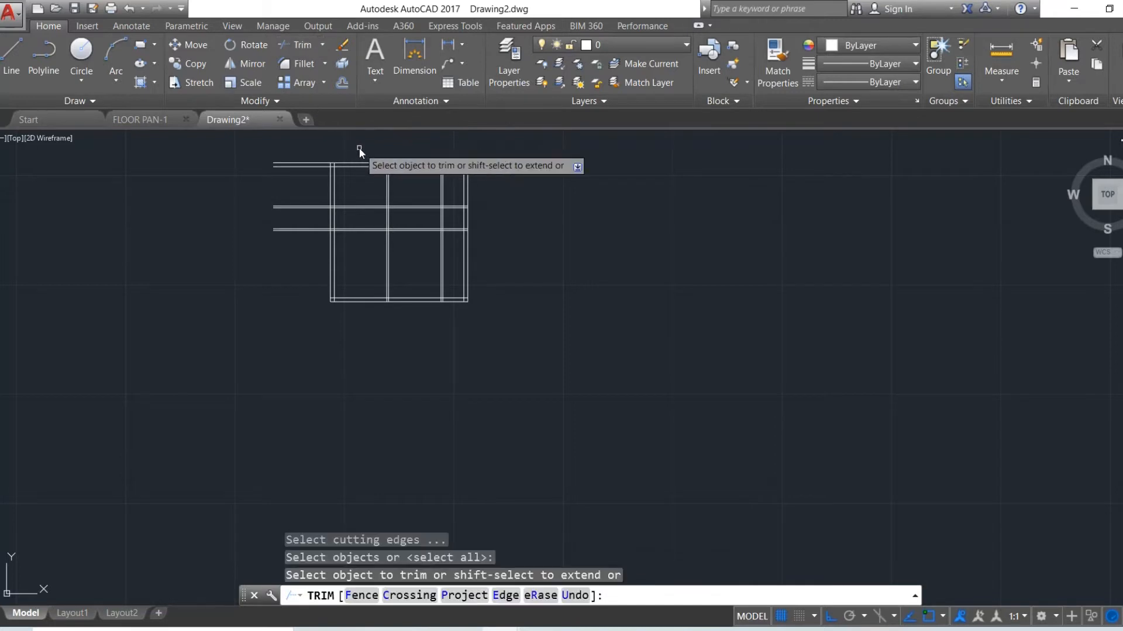
{"action": "left_click", "coordinate": [376, 195]}
{"action": "left_click", "coordinate": [353, 244]}
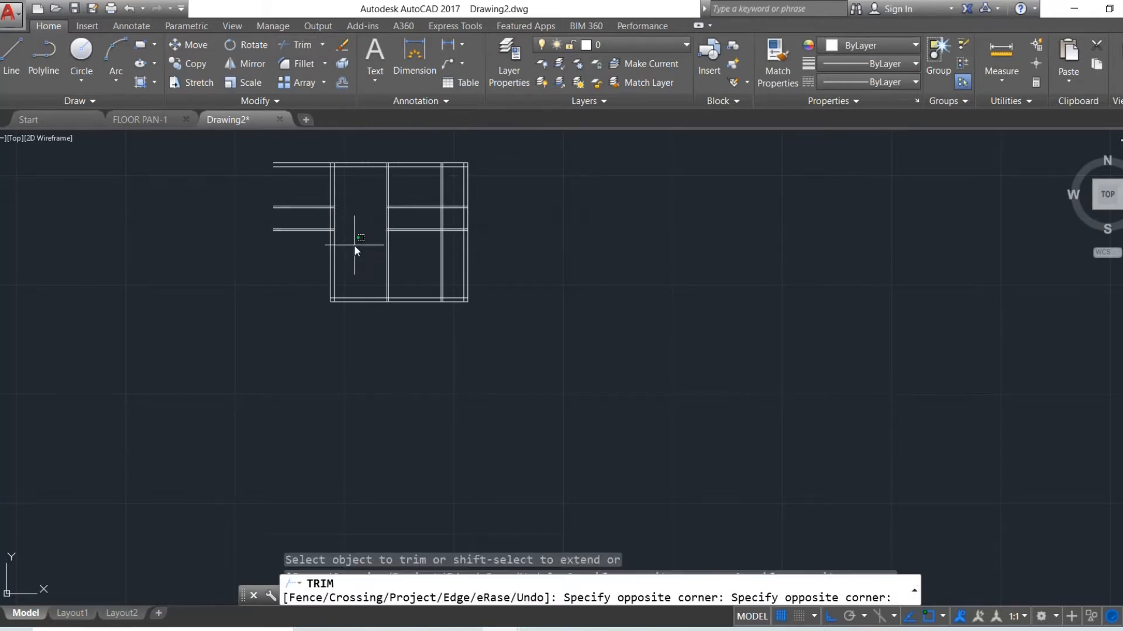
{"action": "key", "text": "Escape"}
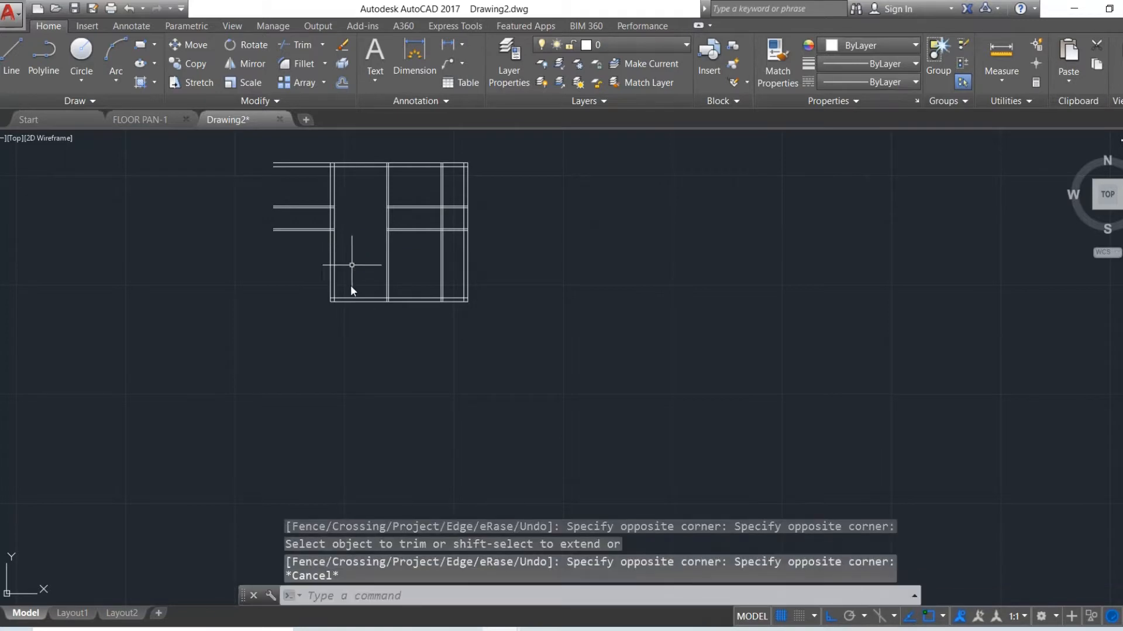
Place the reference plan beside the drawing and compare the toilet and master bedroom partitions.
{"action": "left_click", "coordinate": [539, 630]}
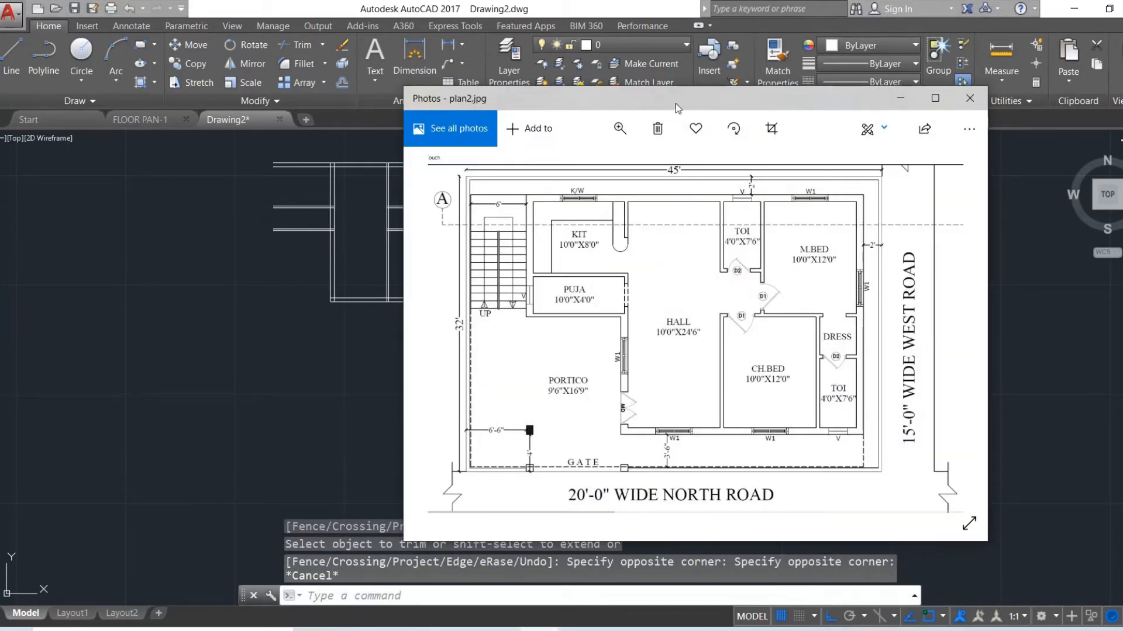
{"action": "mouse_move", "coordinate": [661, 98]}
{"action": "left_mouse_down"}
{"action": "mouse_move", "coordinate": [883, 100]}
{"action": "mouse_move", "coordinate": [815, 98]}
{"action": "left_mouse_up"}
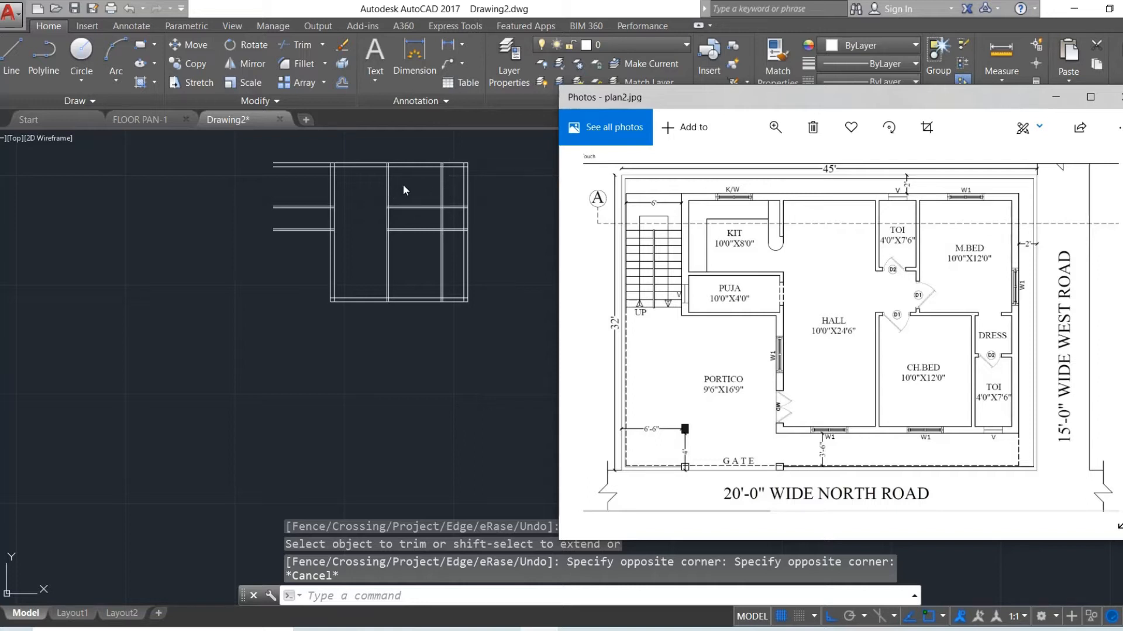
{"action": "left_click", "coordinate": [451, 204]}
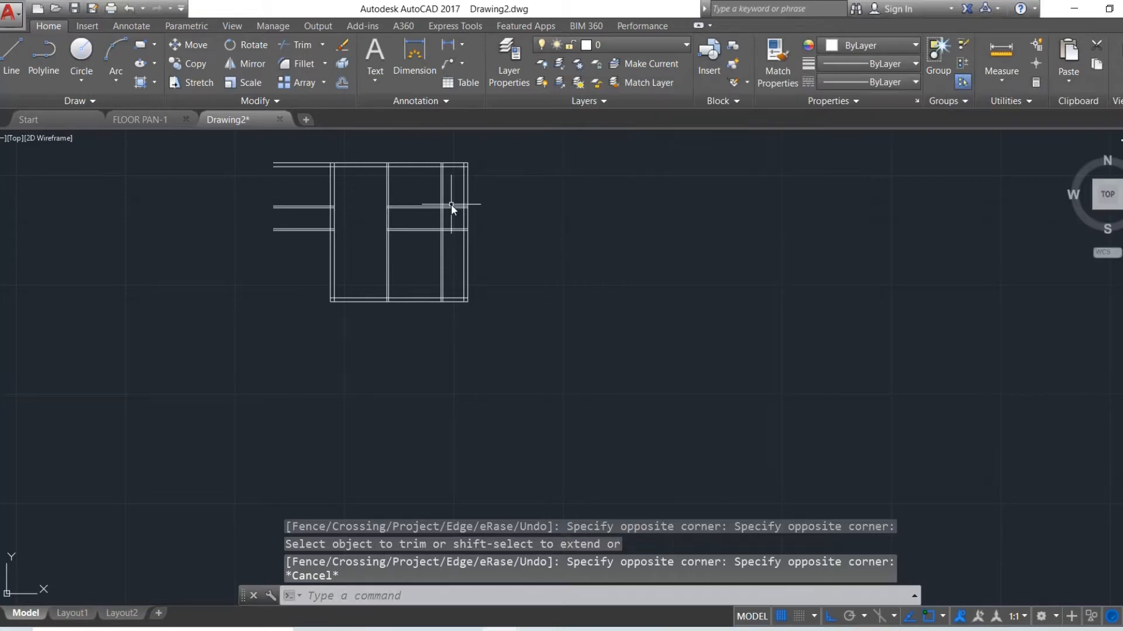
Try to trim the easternmost vertical partition together with the upper horizontal partition, and undo the trim.
{"action": "left_click", "coordinate": [296, 44]}
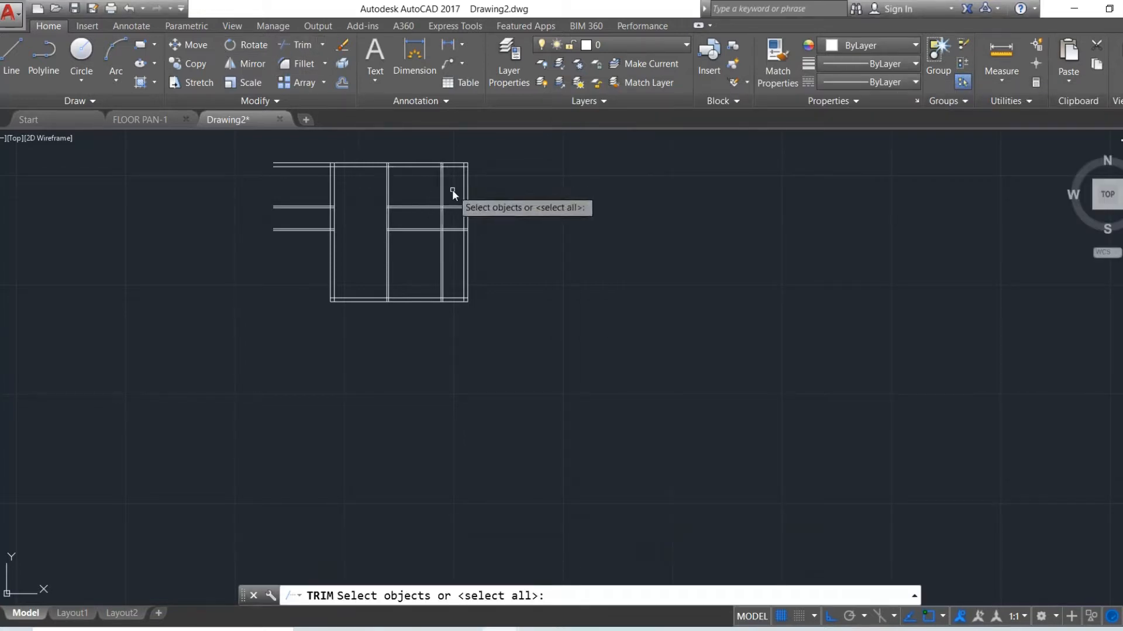
{"action": "key", "text": "Return"}
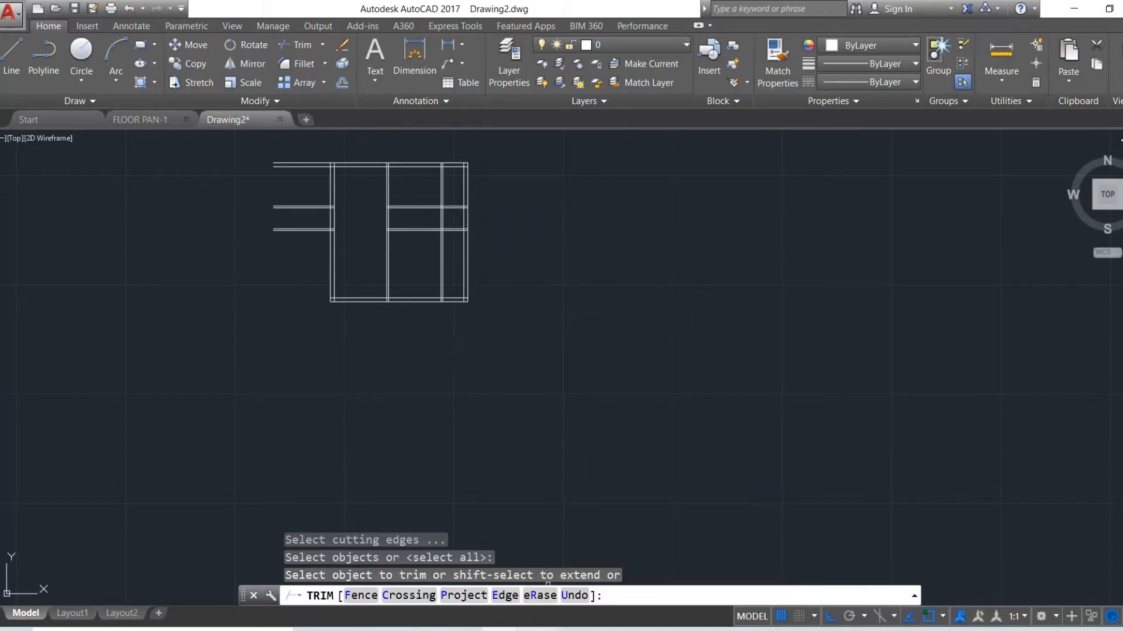
{"action": "left_click", "coordinate": [539, 630]}
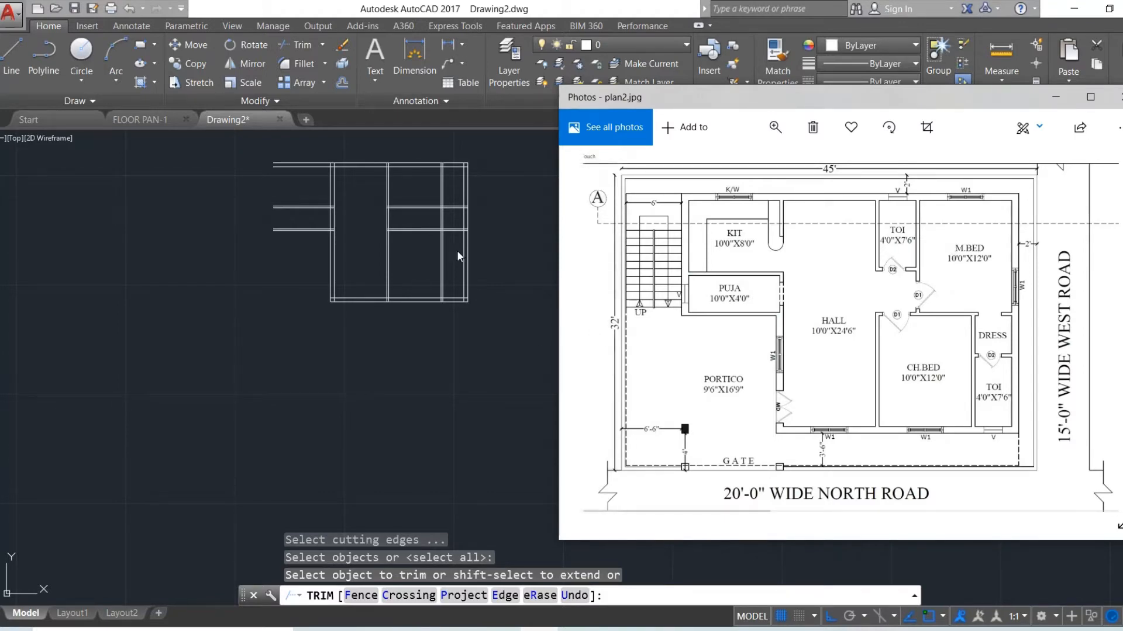
{"action": "left_click", "coordinate": [443, 214]}
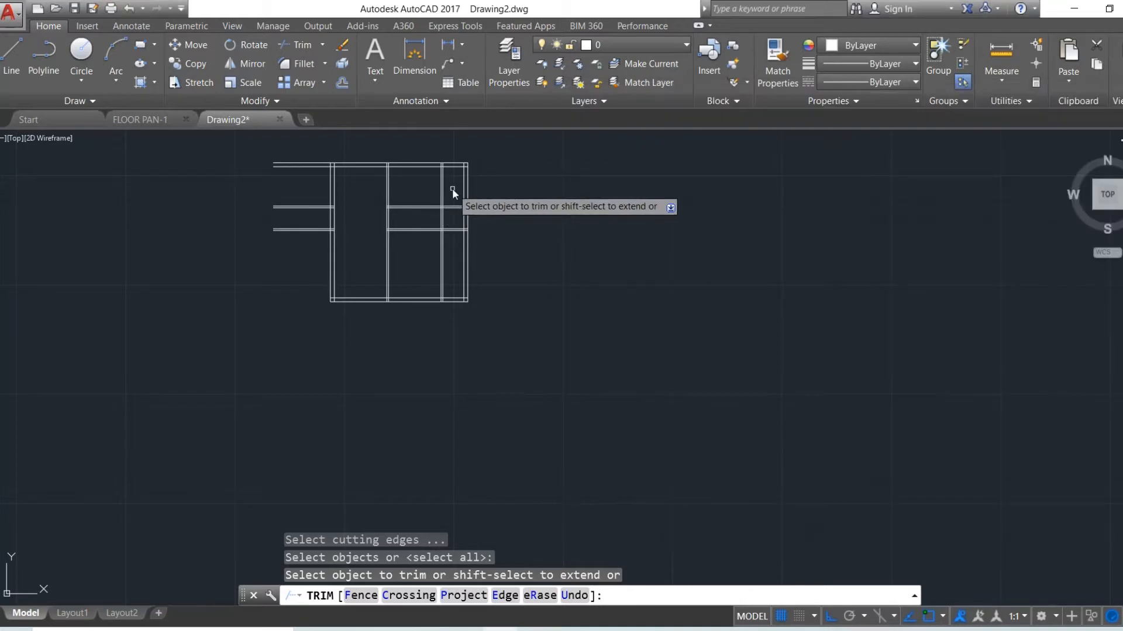
{"action": "left_click", "coordinate": [452, 188]}
{"action": "left_click", "coordinate": [429, 211]}
{"action": "left_click", "coordinate": [429, 211]}
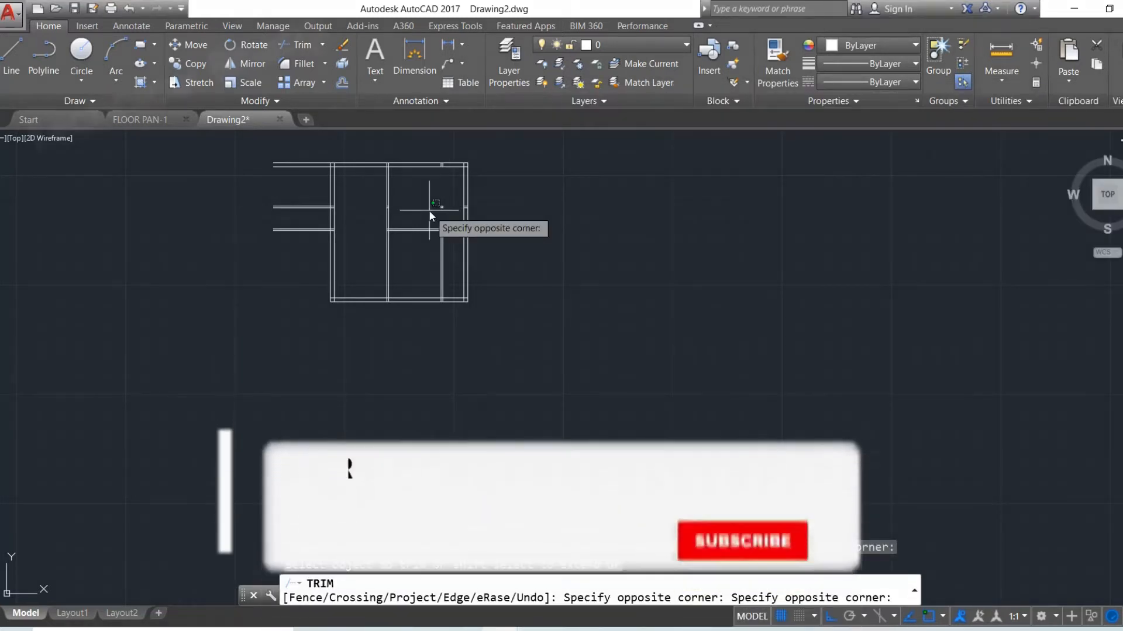
{"action": "key", "text": "ctrl+z"}
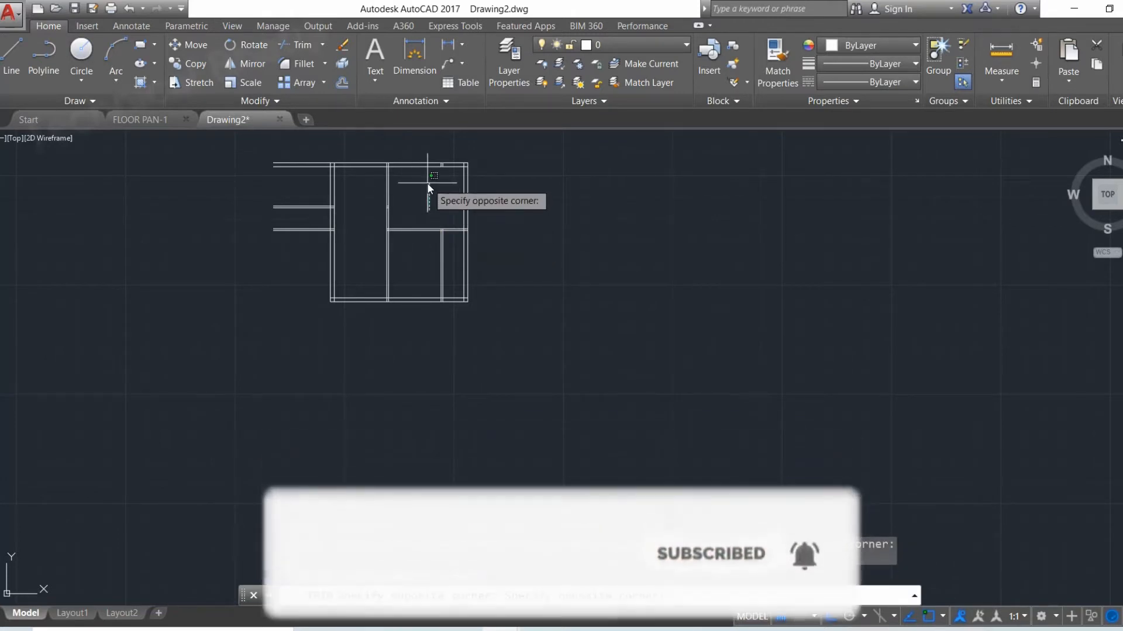
{"action": "key", "text": "Escape"}
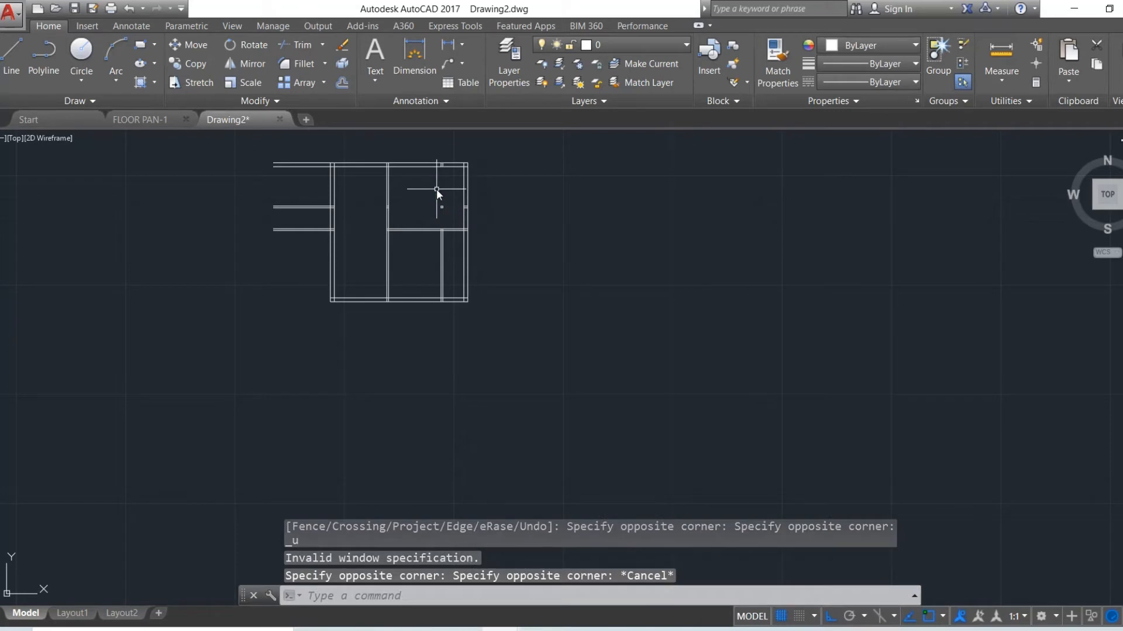
{"action": "key", "text": "ctrl+z"}
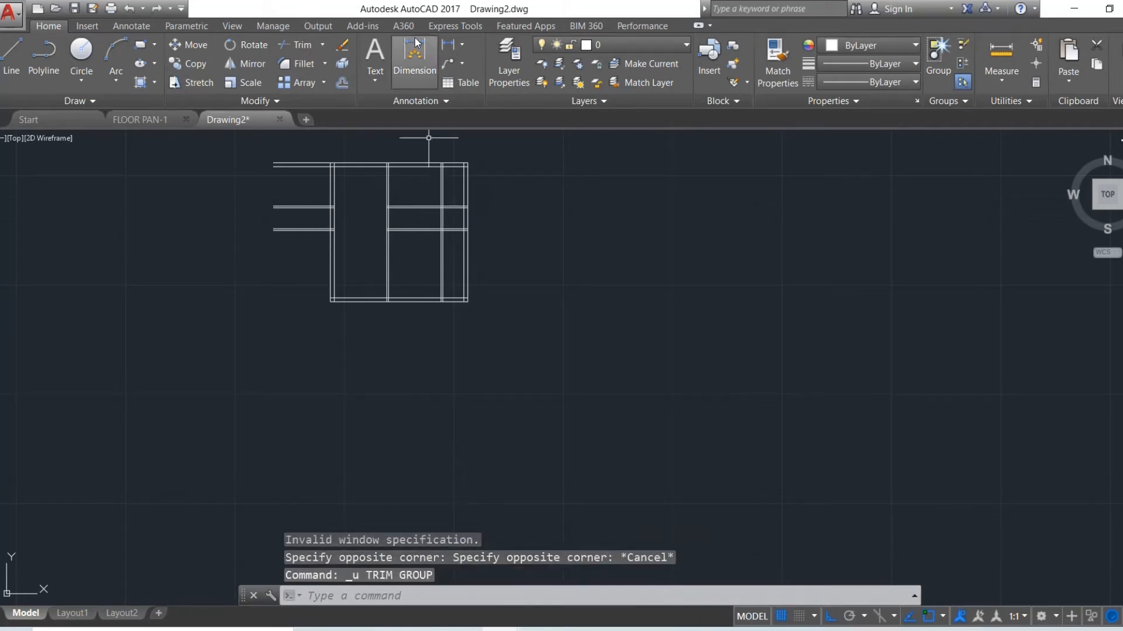
Trim the easternmost vertical partition above the lower horizontal partition, and the upper horizontal partition's segment east of it.
{"action": "left_click", "coordinate": [297, 40]}
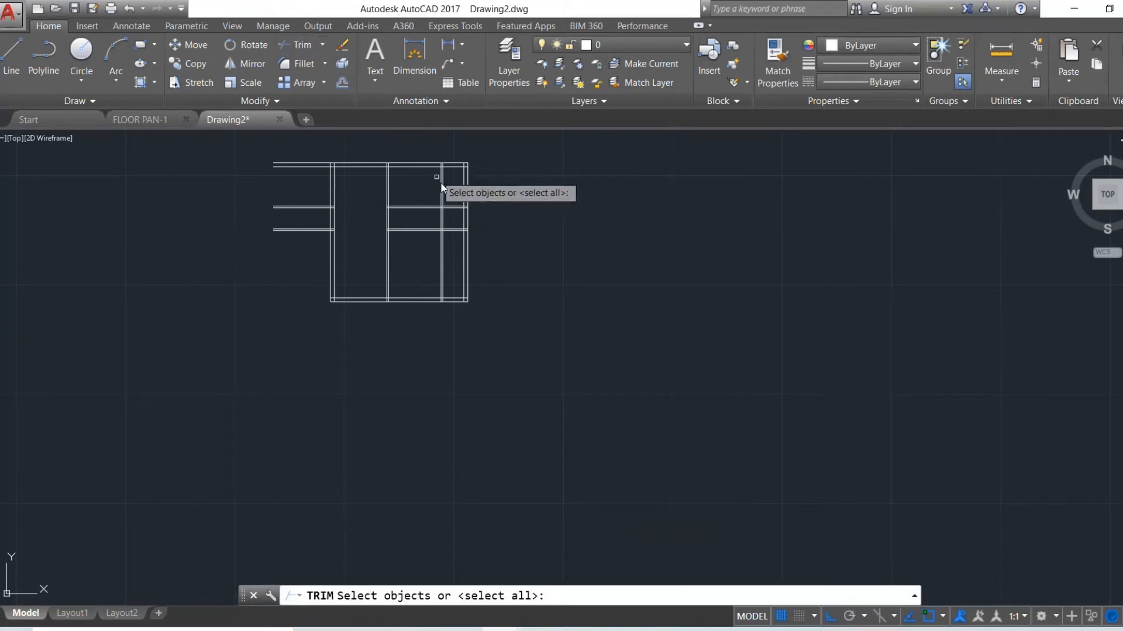
{"action": "key", "text": "Return"}
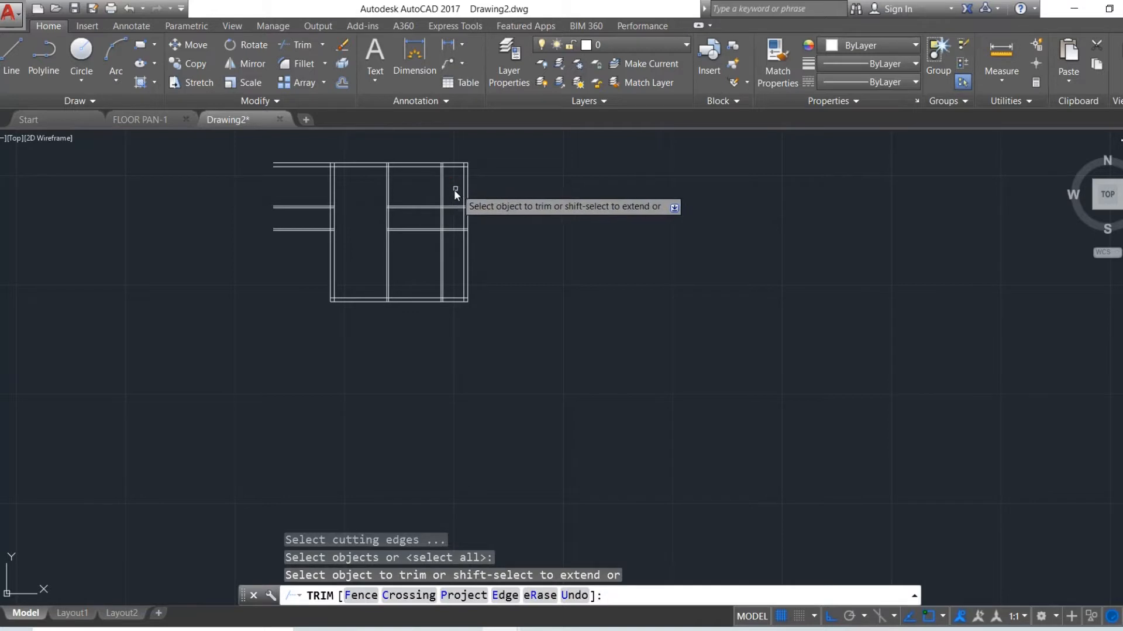
{"action": "left_click", "coordinate": [449, 189]}
{"action": "left_click", "coordinate": [439, 202]}
{"action": "left_click", "coordinate": [440, 202]}
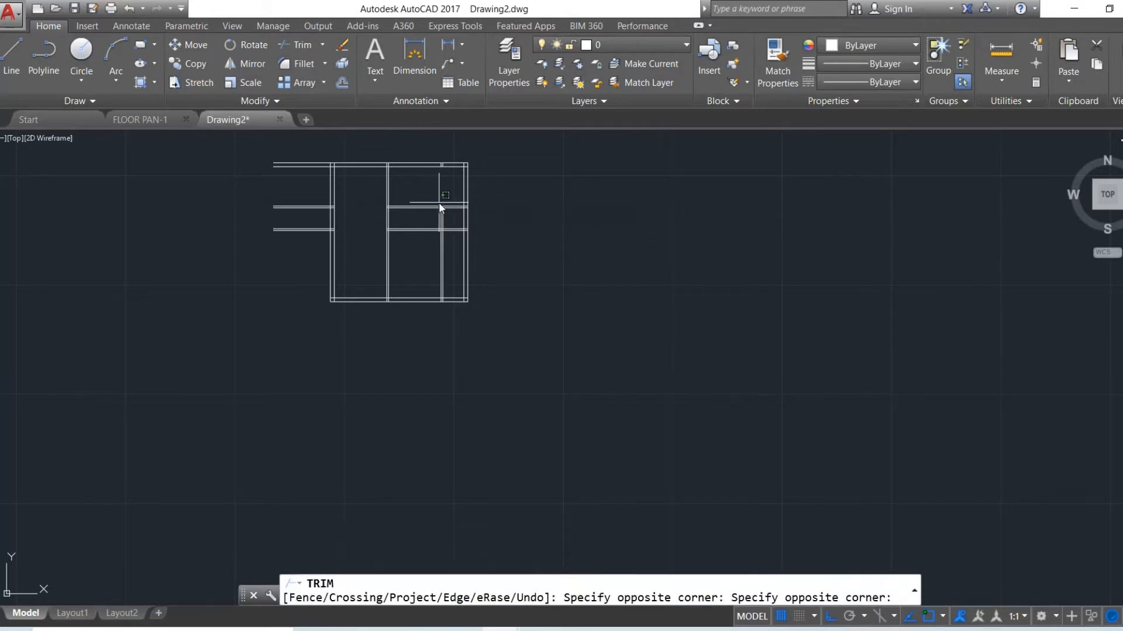
{"action": "left_click", "coordinate": [448, 192]}
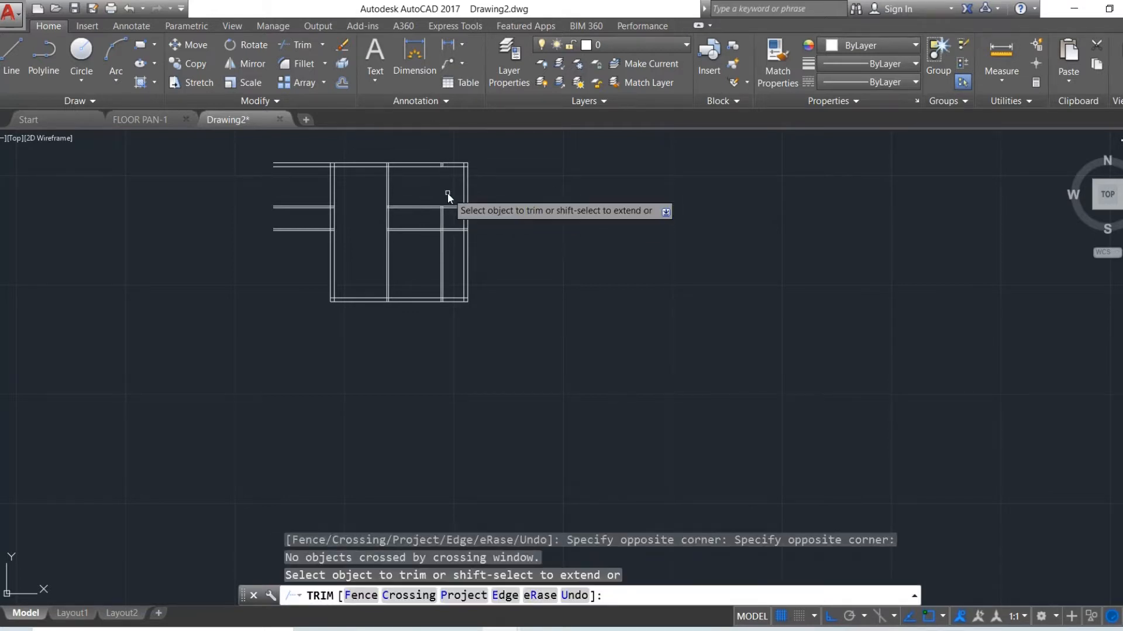
{"action": "left_click", "coordinate": [458, 205]}
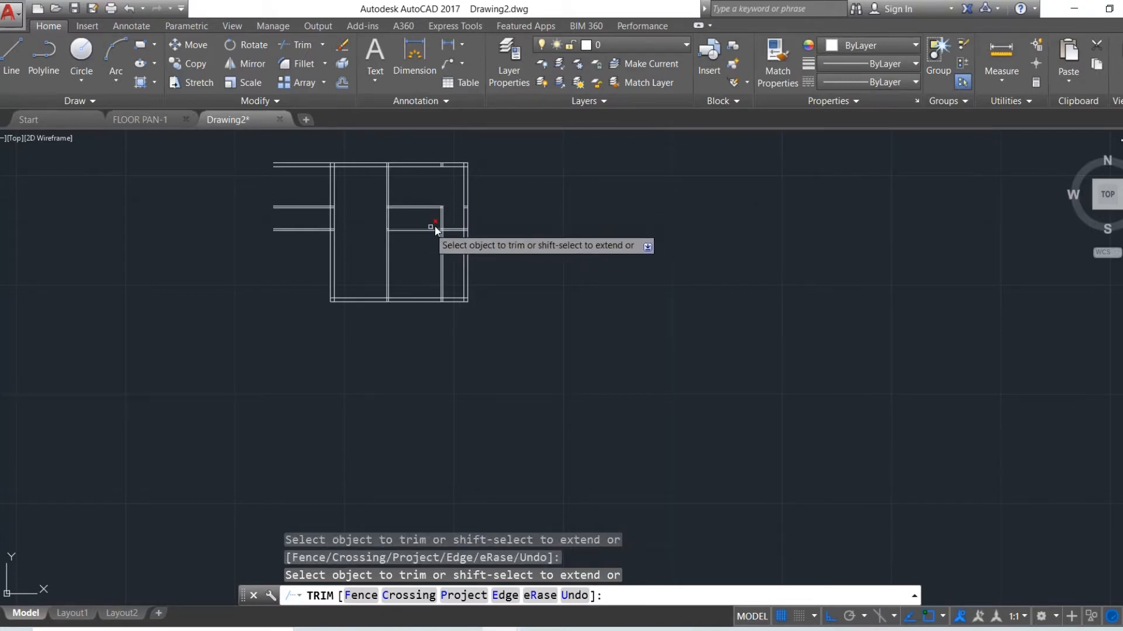
{"action": "left_click", "coordinate": [449, 223]}
{"action": "left_click", "coordinate": [440, 213]}
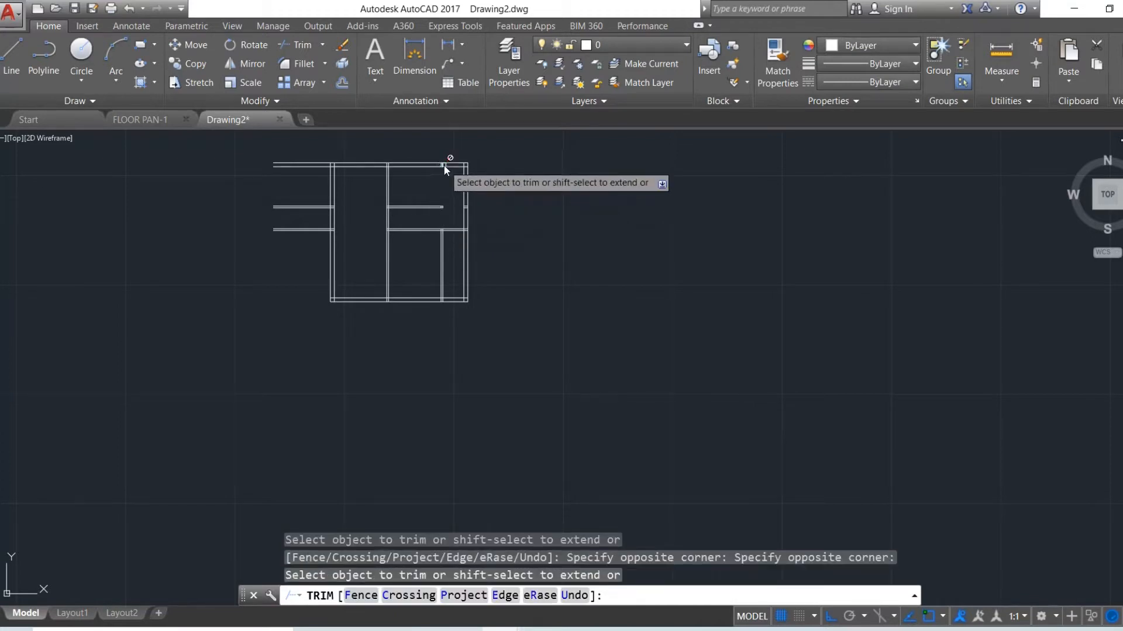
{"action": "key", "text": "Escape"}
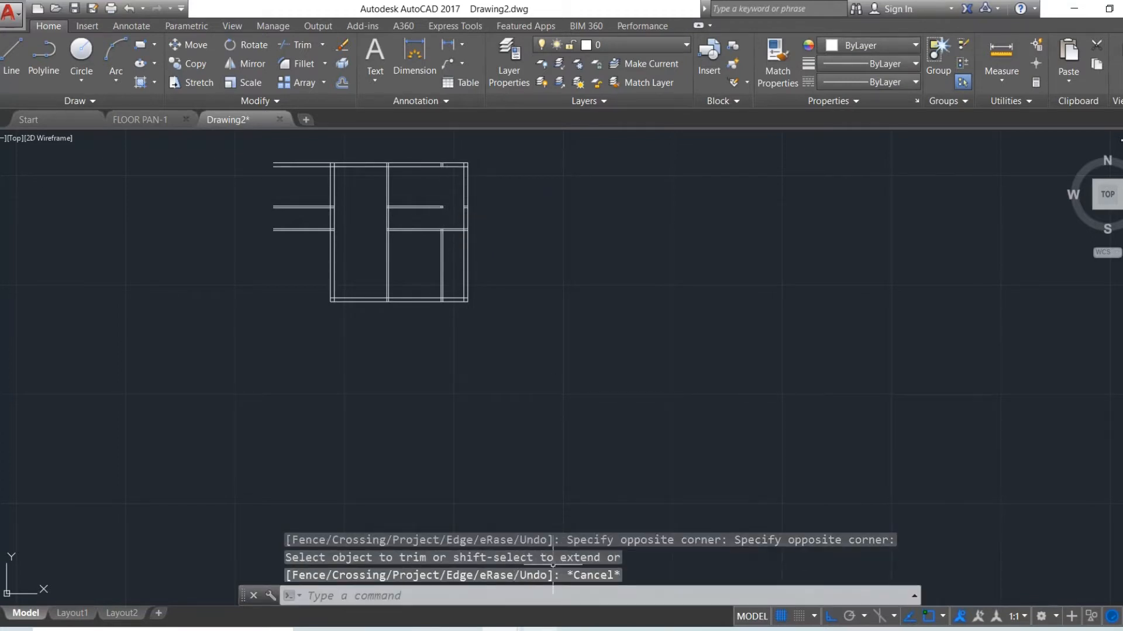
Trim the overlapping lines where the upper horizontal partition meets the vertical partition east of the hall.
{"action": "key", "text": "alt+Tab"}
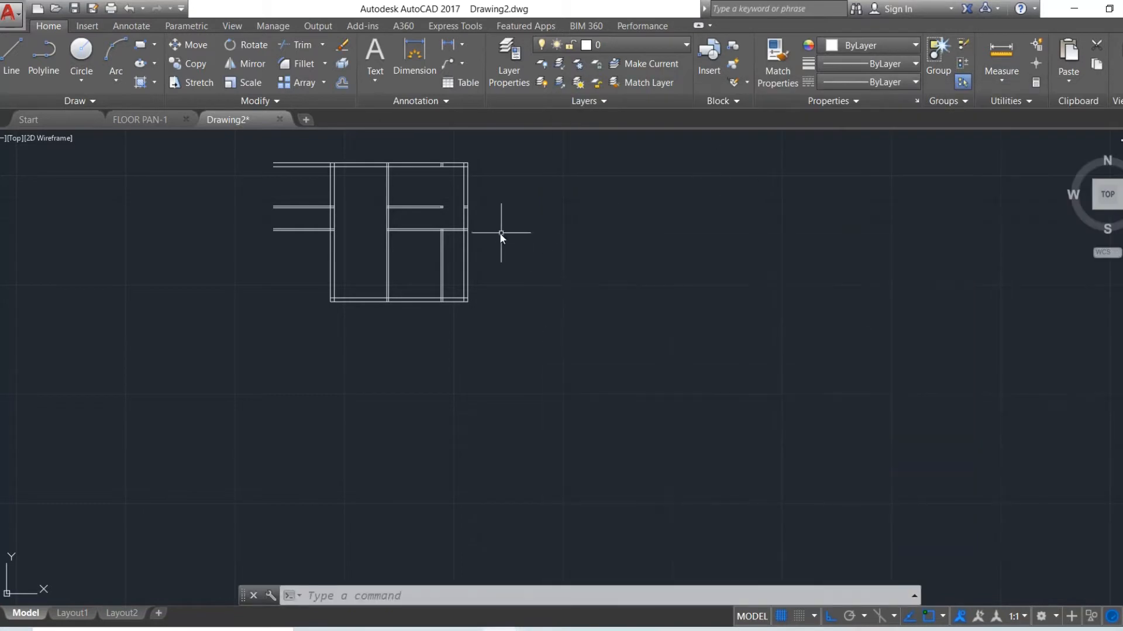
{"action": "scroll", "coordinate": [384, 196], "scroll_direction": "up", "scroll_amount": 4}
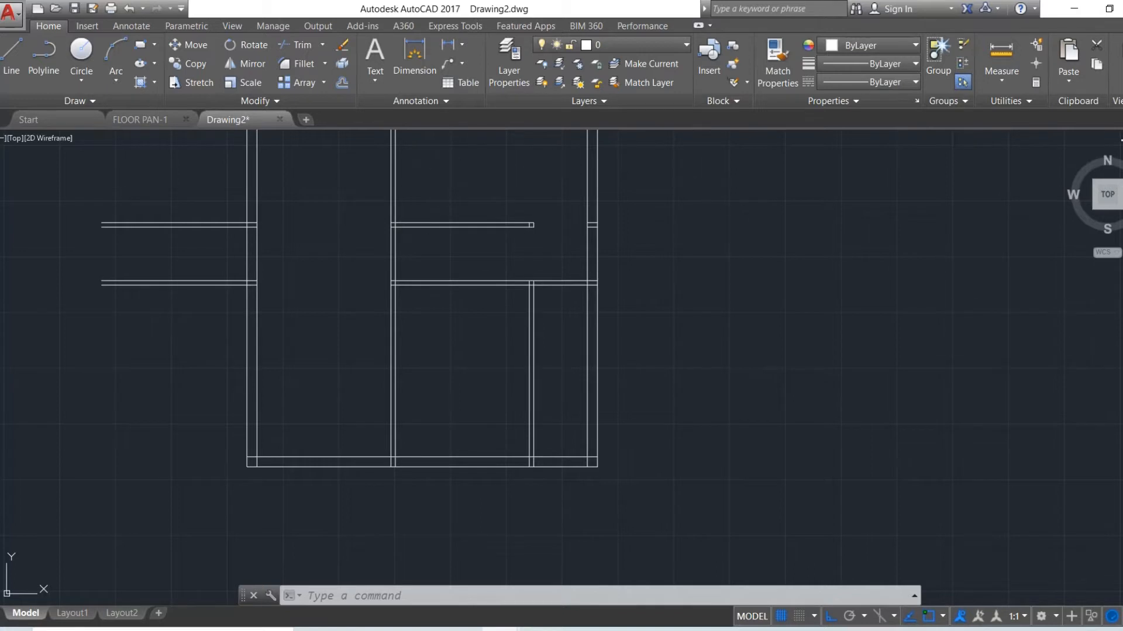
{"action": "type", "text": "p"}
{"action": "key", "text": "Return"}
{"action": "left_click_drag", "start_coordinate": [870, 238], "coordinate": [784, 356]}
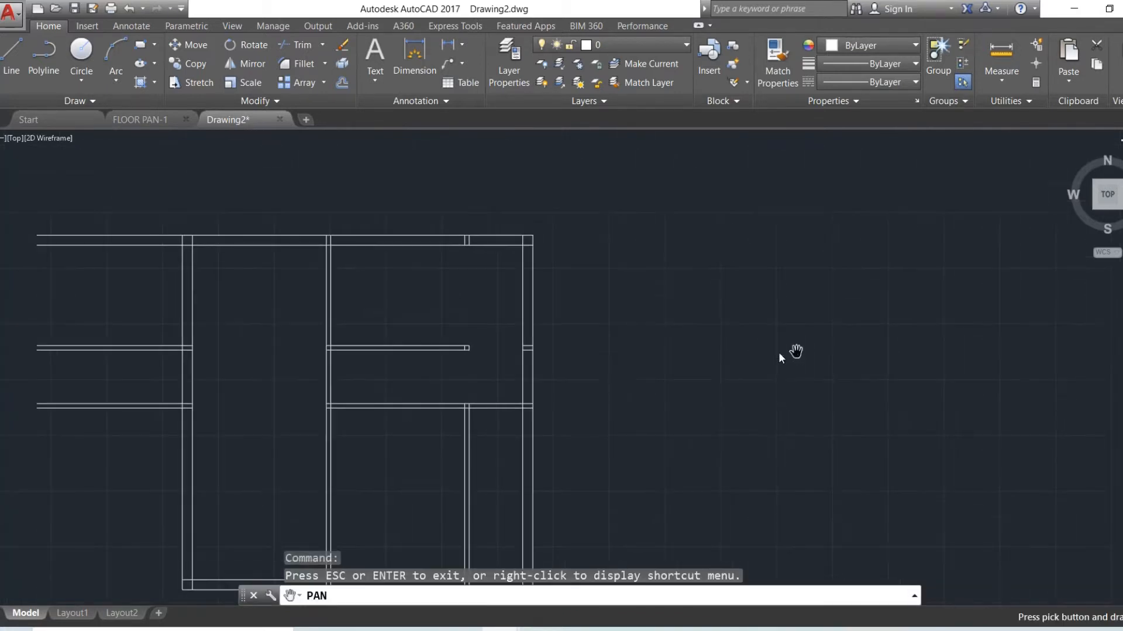
{"action": "left_click", "coordinate": [288, 48]}
{"action": "scroll", "coordinate": [370, 242], "scroll_direction": "up", "scroll_amount": 2}
{"action": "key", "text": "Return"}
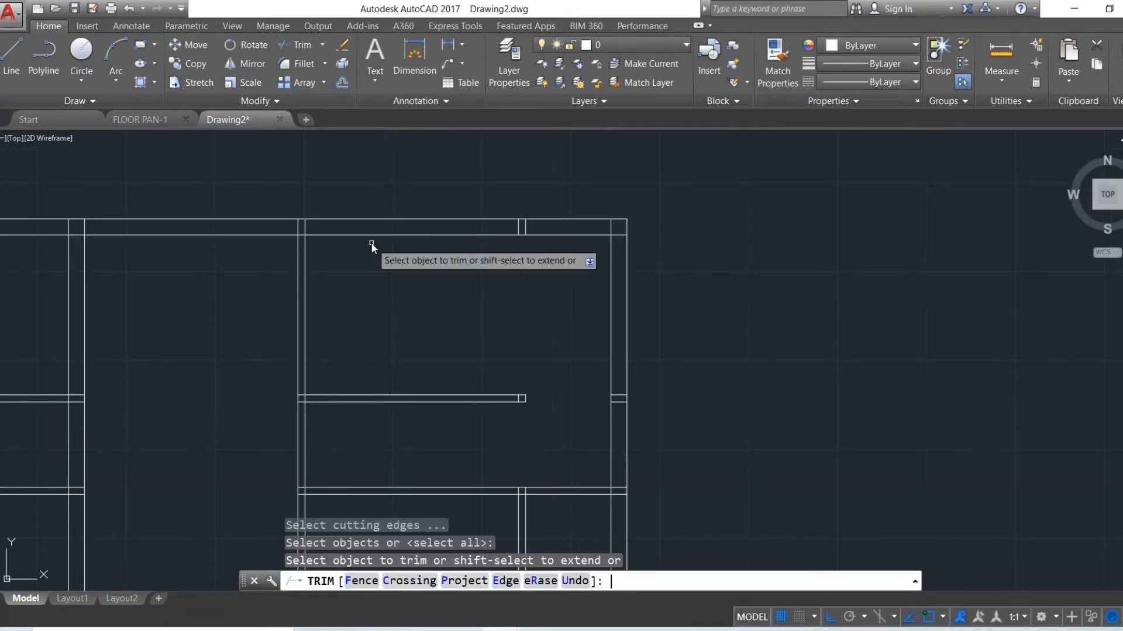
{"action": "left_click", "coordinate": [300, 400]}
{"action": "left_click", "coordinate": [304, 399]}
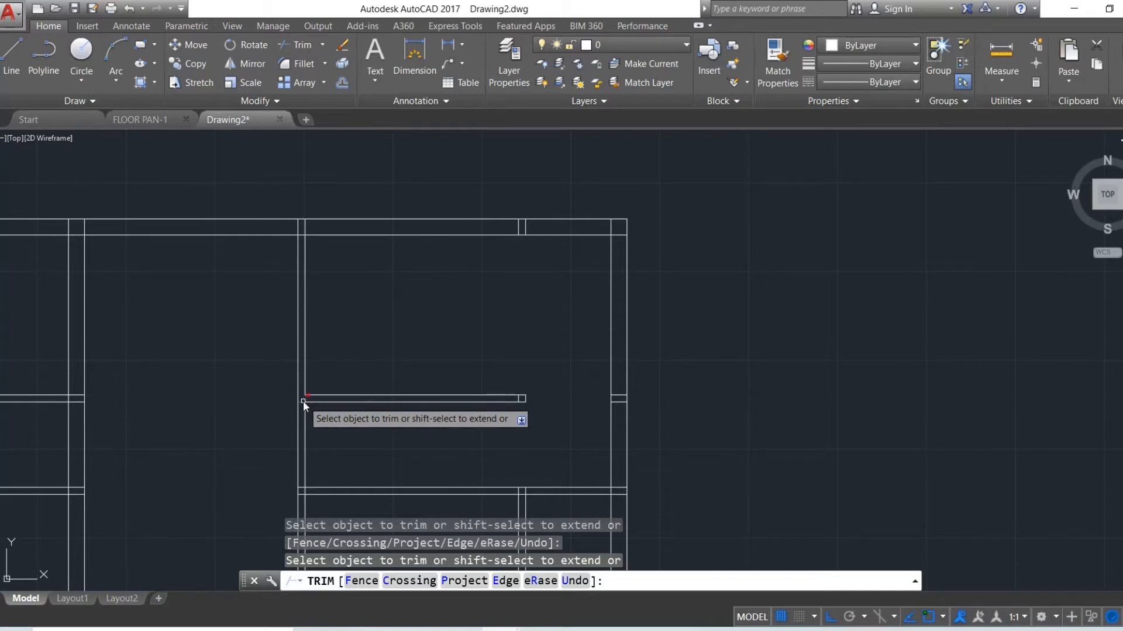
Trim the overlapping lines where that same vertical partition meets the north outer wall.
{"action": "left_click", "coordinate": [296, 227]}
{"action": "left_click", "coordinate": [300, 229]}
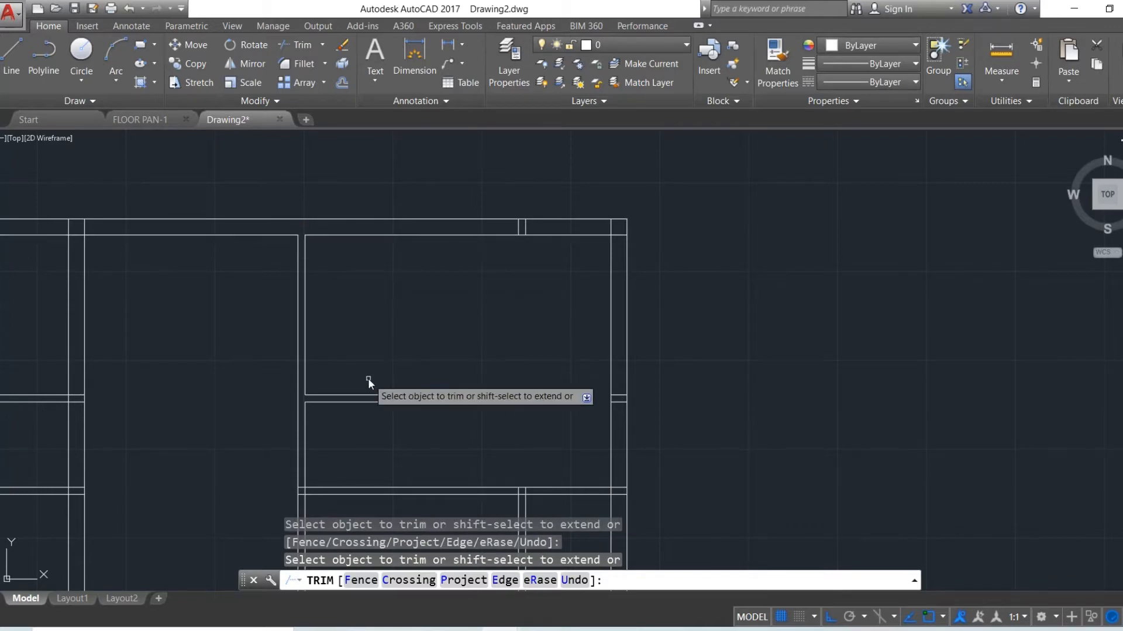
{"action": "key", "text": "Escape"}
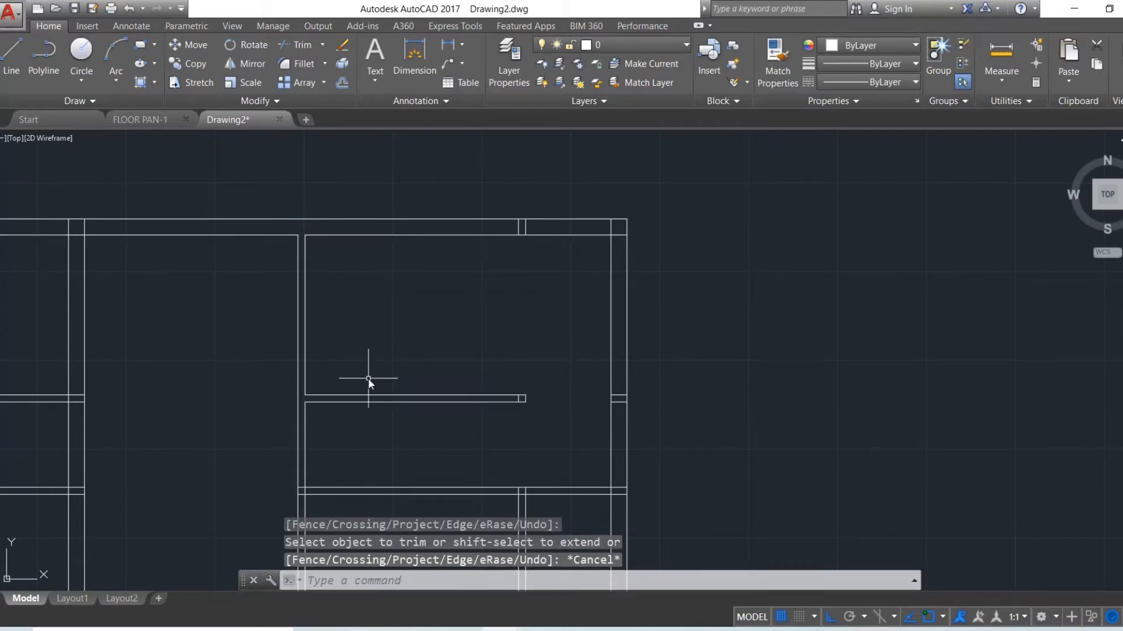
{"action": "left_click", "coordinate": [307, 326]}
{"action": "key", "text": "Escape"}
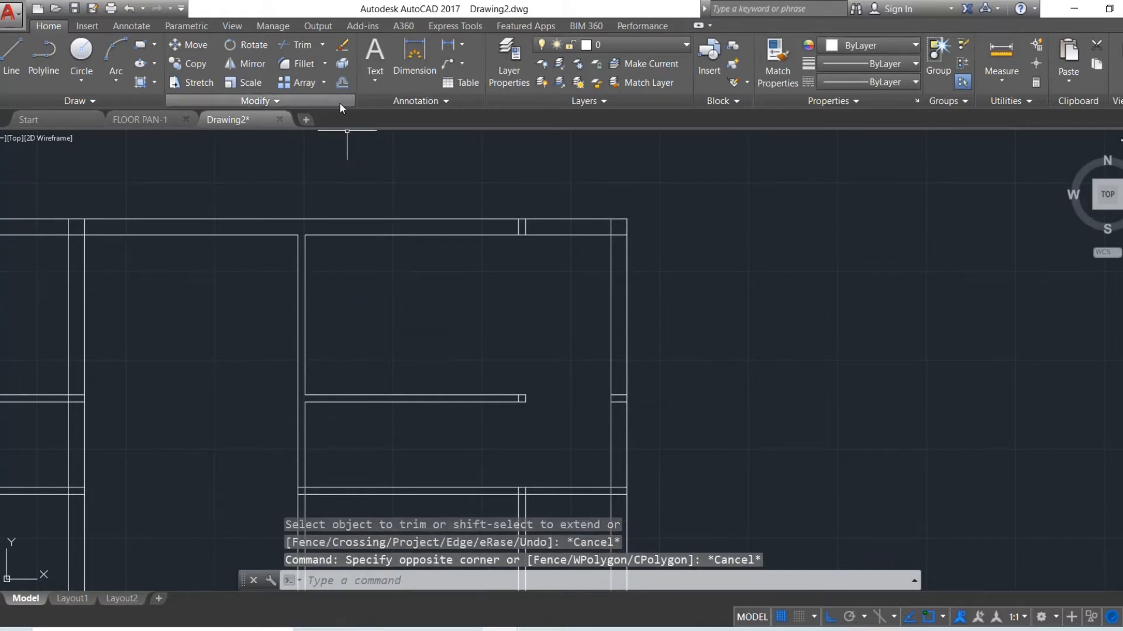
Offset the vertical partition's east line 4' east within the upper room, and offset the resulting line 4" east to form a new partition.
{"action": "left_click", "coordinate": [341, 85]}
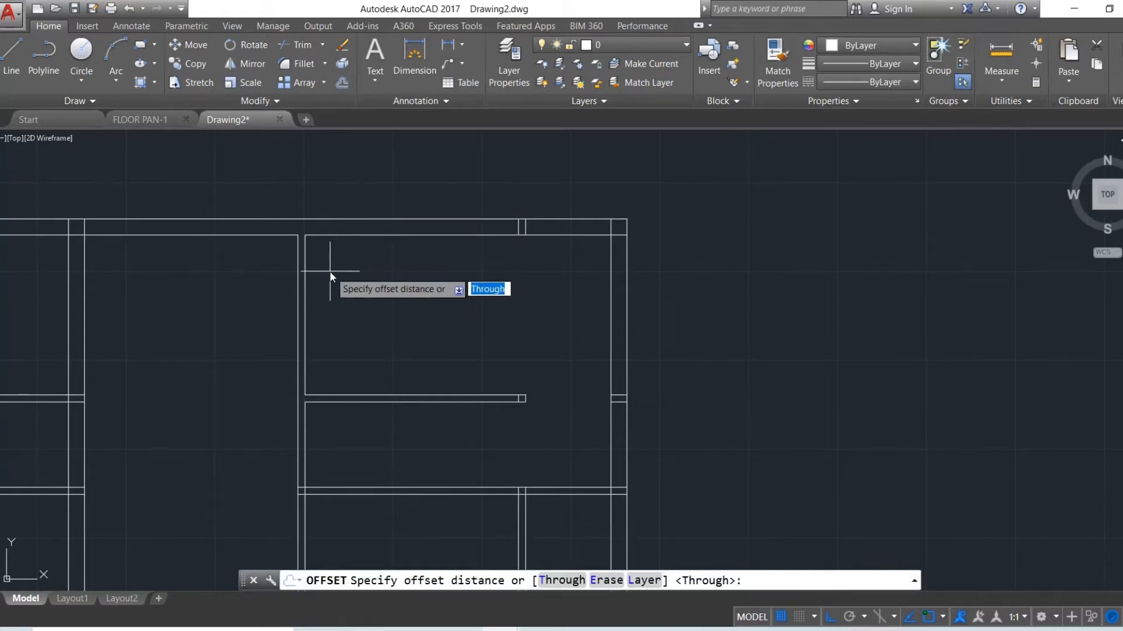
{"action": "type", "text": "4'"}
{"action": "key", "text": "Return"}
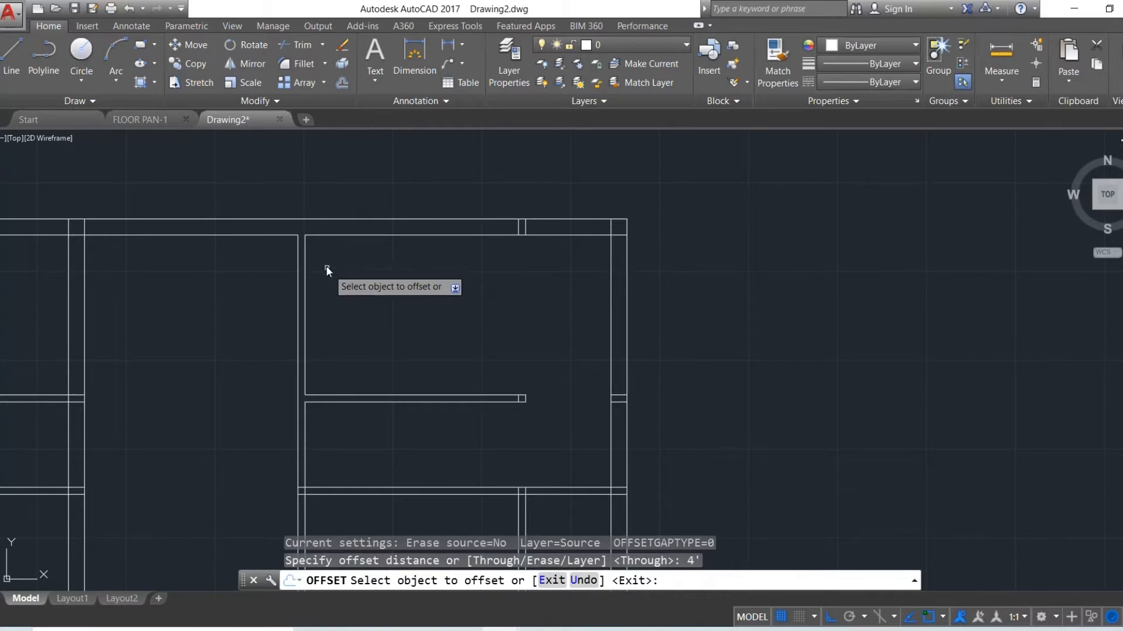
{"action": "left_click", "coordinate": [306, 264]}
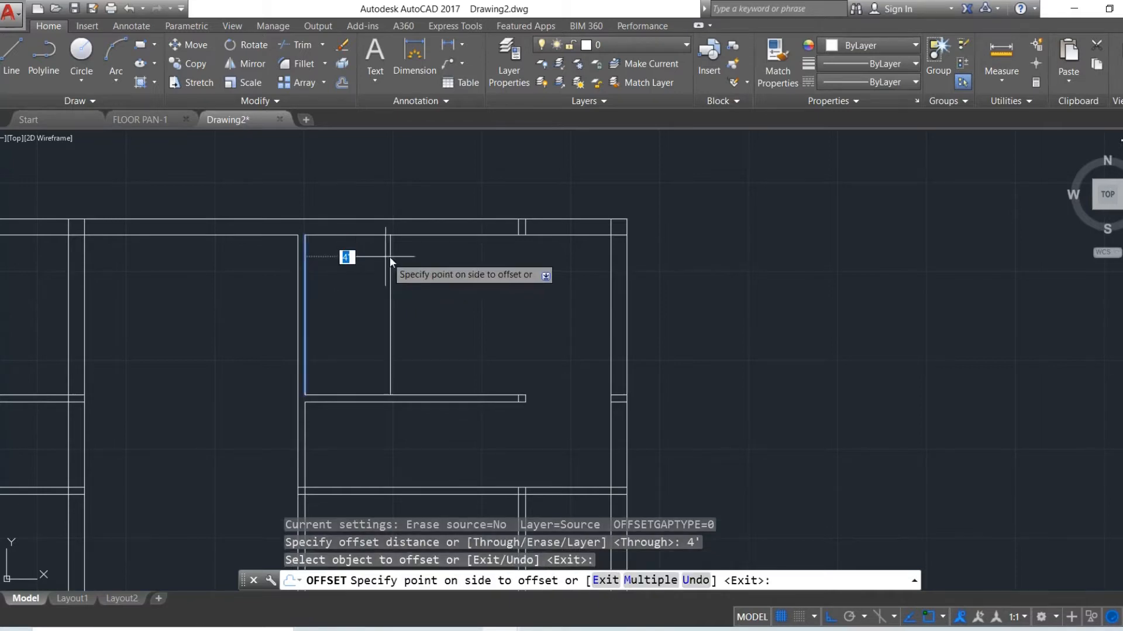
{"action": "left_click", "coordinate": [407, 261]}
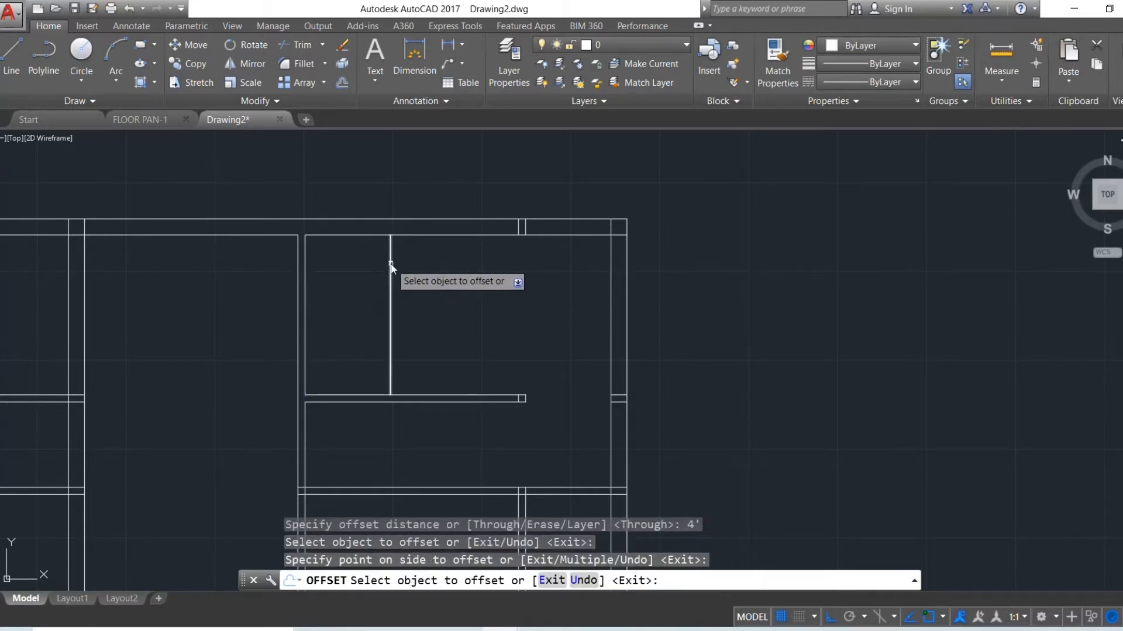
{"action": "left_click", "coordinate": [390, 264]}
{"action": "type", "text": "4\""}
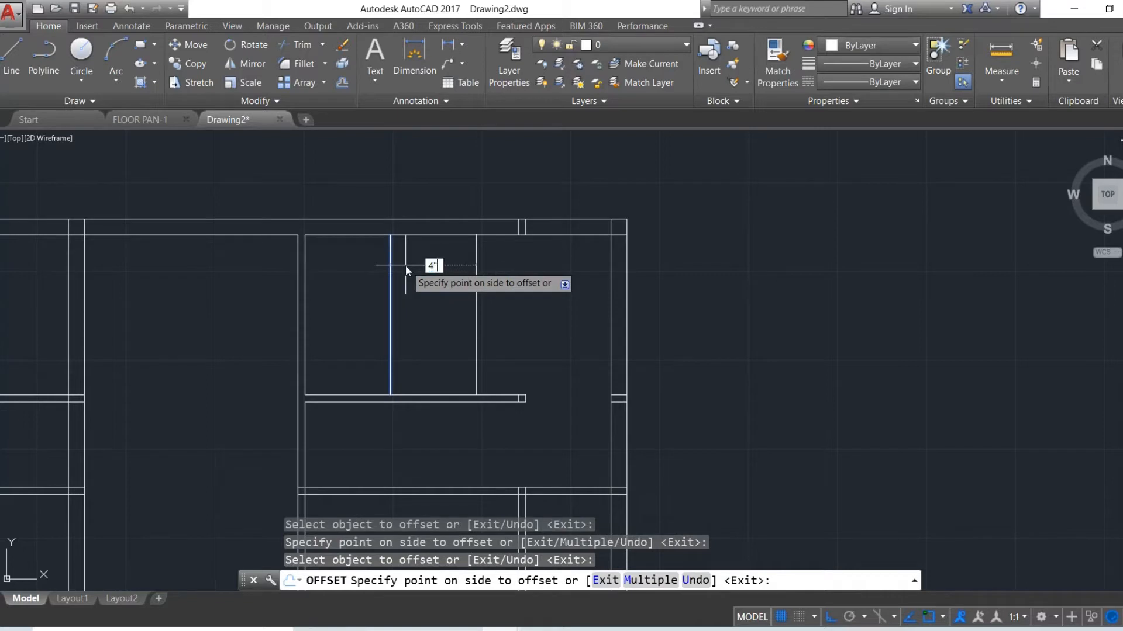
{"action": "key", "text": "Return"}
{"action": "key", "text": "Escape"}
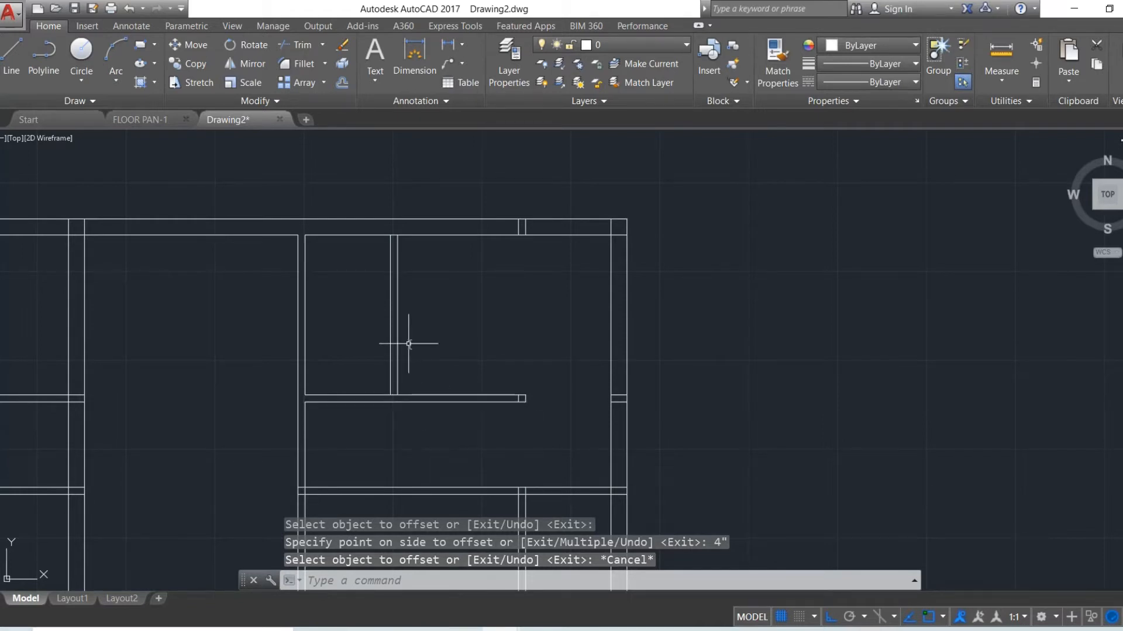
Draw a short line across the horizontal partition's thickness, continuing the new partition's east line down to the lower edge.
{"action": "scroll", "coordinate": [410, 344], "scroll_direction": "up", "scroll_amount": 2}
{"action": "scroll", "coordinate": [409, 344], "scroll_direction": "up", "scroll_amount": 4}
{"action": "scroll", "coordinate": [450, 394], "scroll_direction": "down", "scroll_amount": 3}
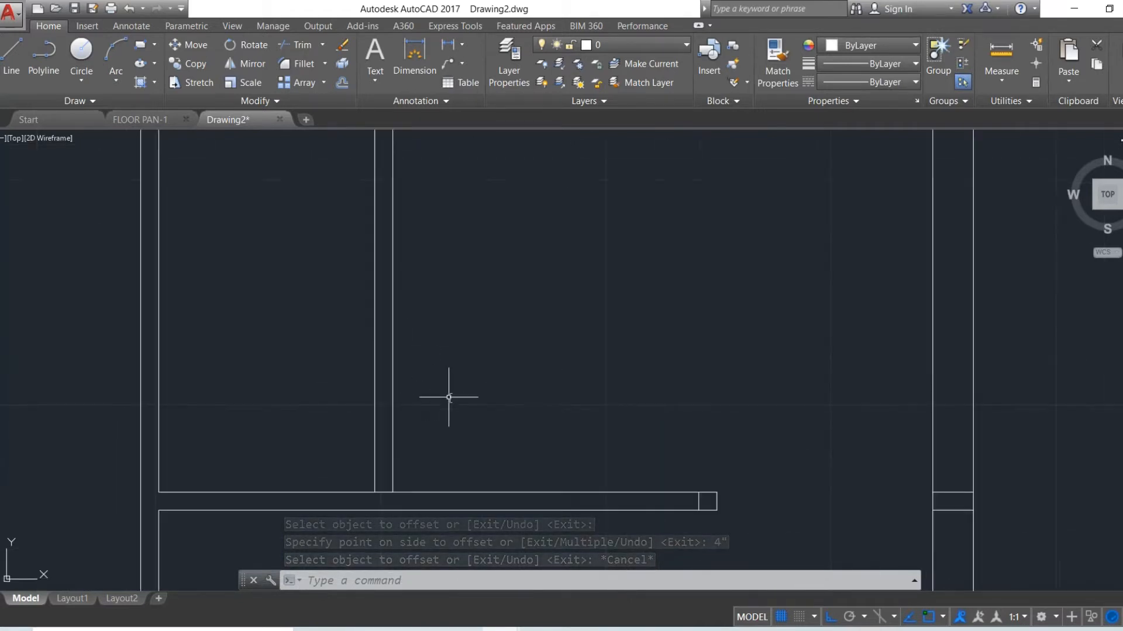
{"action": "scroll", "coordinate": [449, 398], "scroll_direction": "down", "scroll_amount": 2}
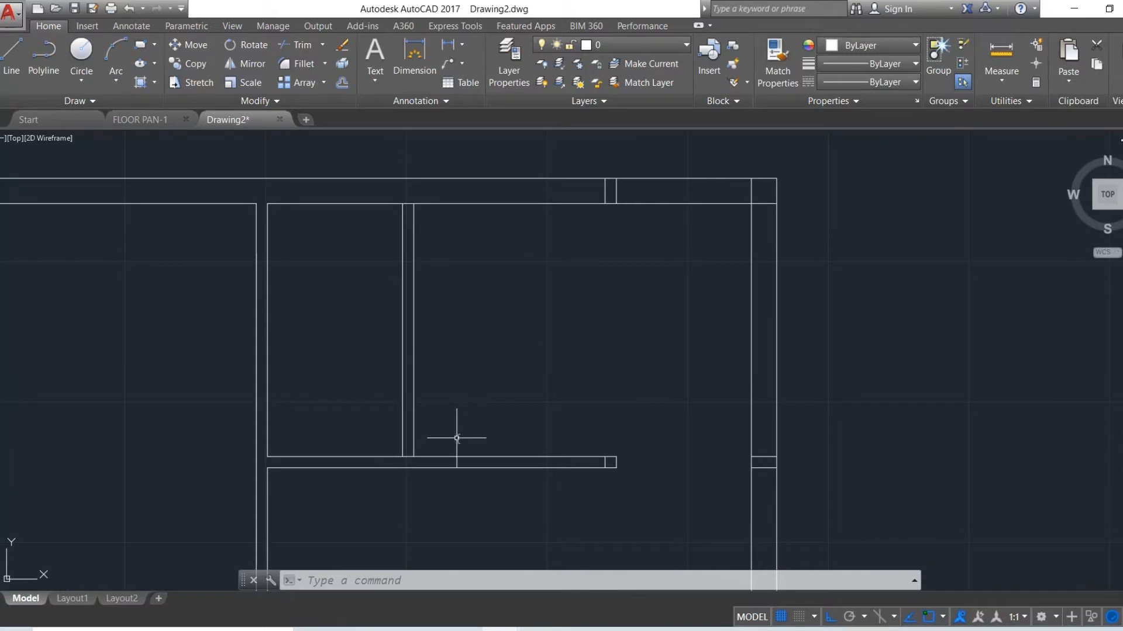
{"action": "key", "text": "l"}
{"action": "key", "text": "Return"}
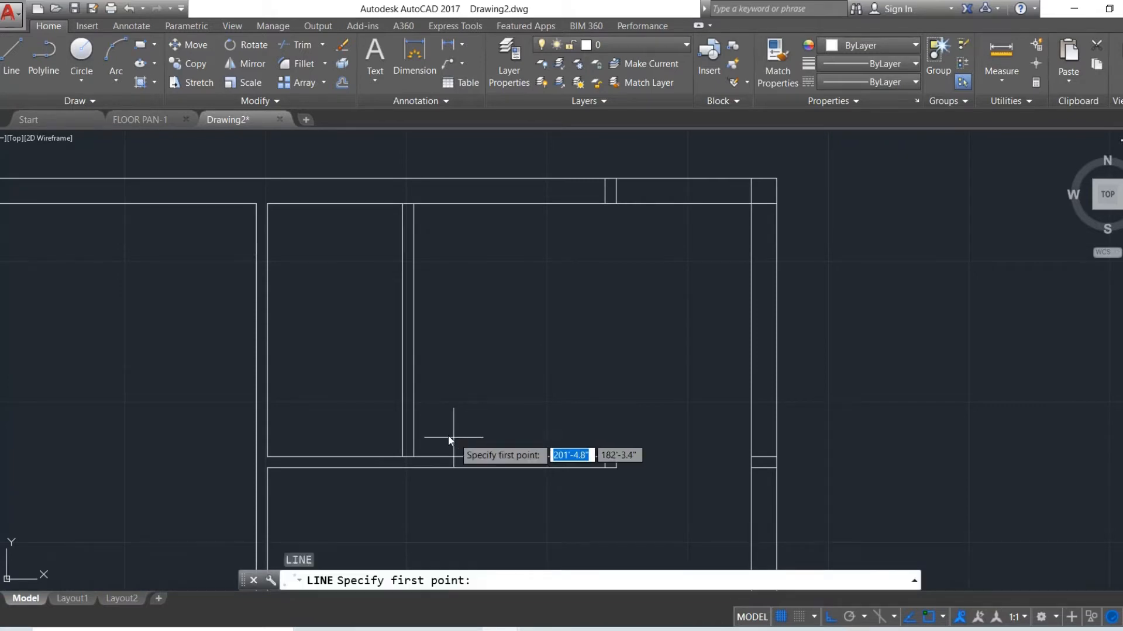
{"action": "left_click", "coordinate": [412, 462]}
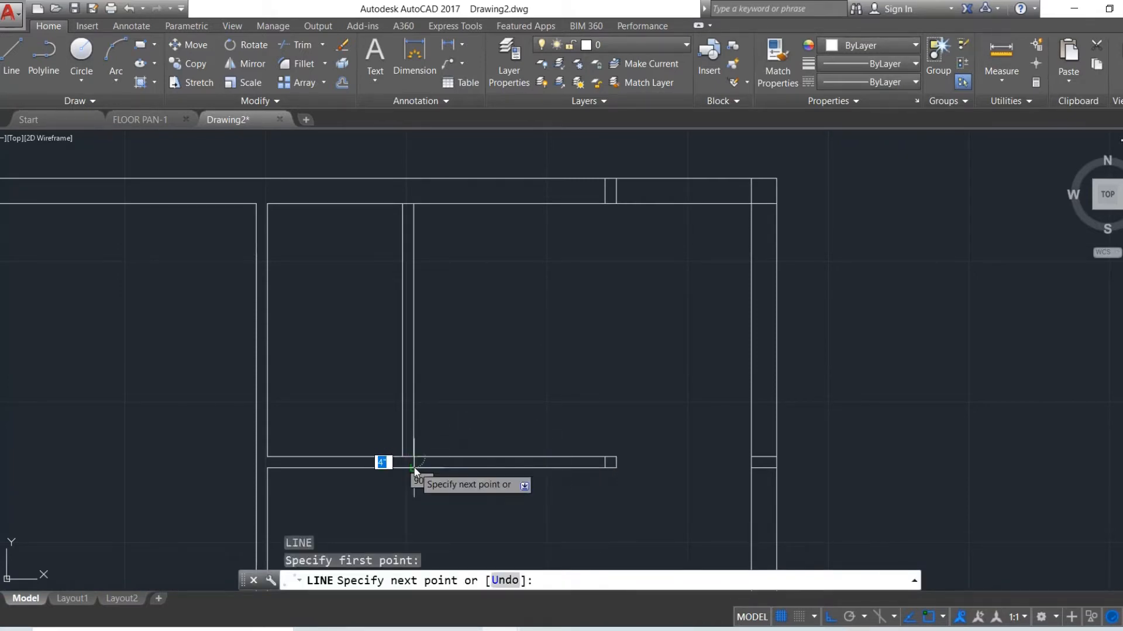
{"action": "key", "text": "Escape"}
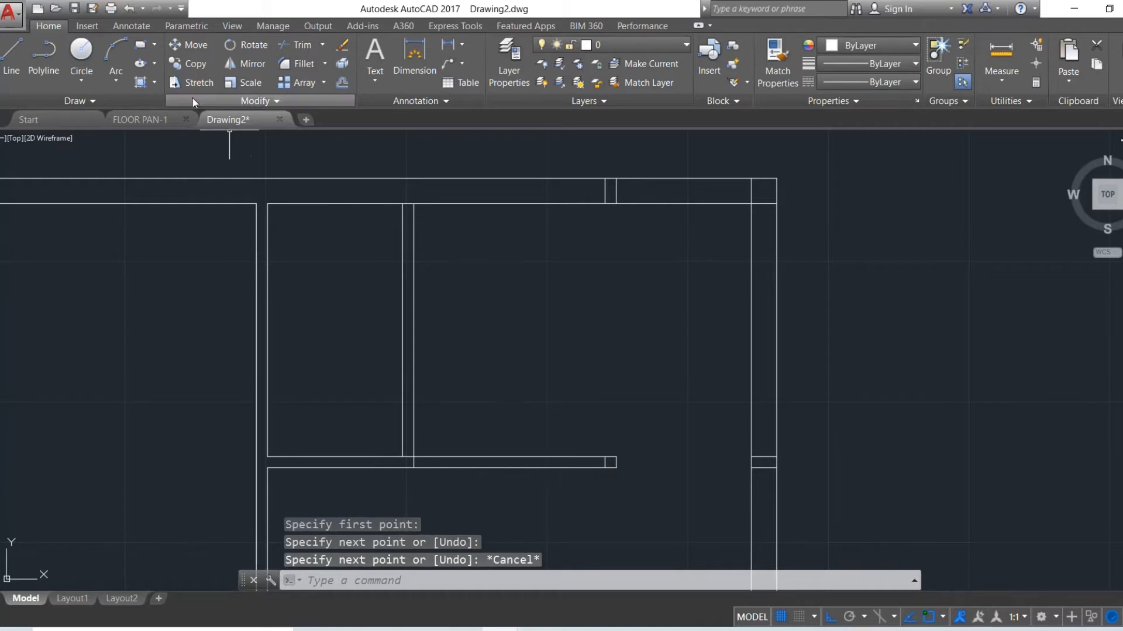
Trim the upper horizontal partition east of the new vertical partition.
{"action": "left_click", "coordinate": [293, 42]}
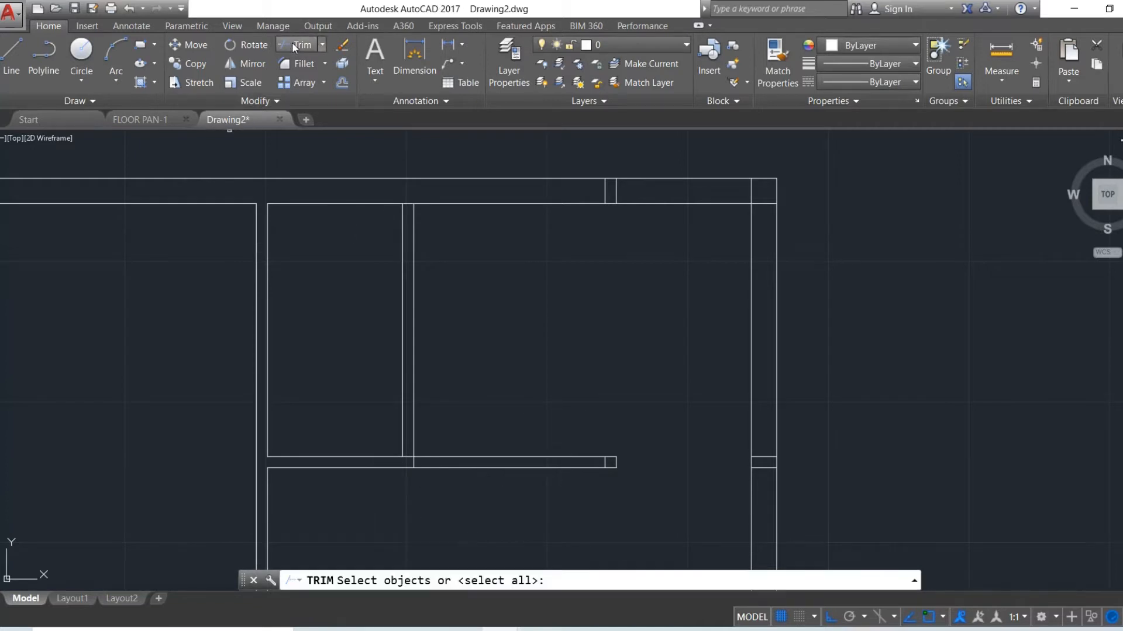
{"action": "key", "text": "Return"}
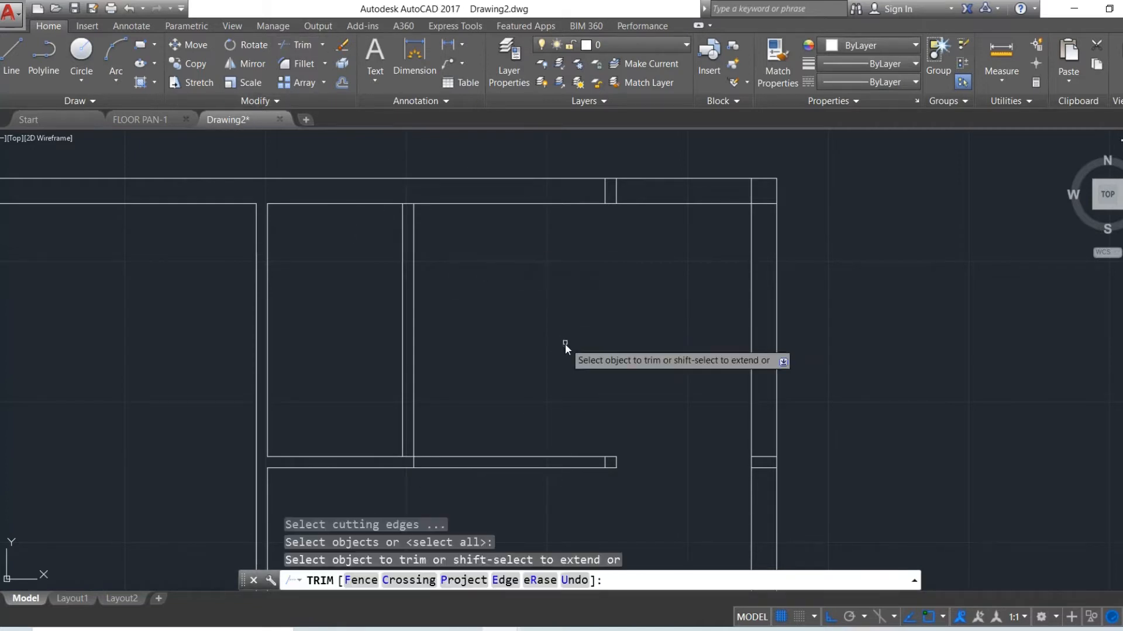
{"action": "left_click", "coordinate": [608, 442]}
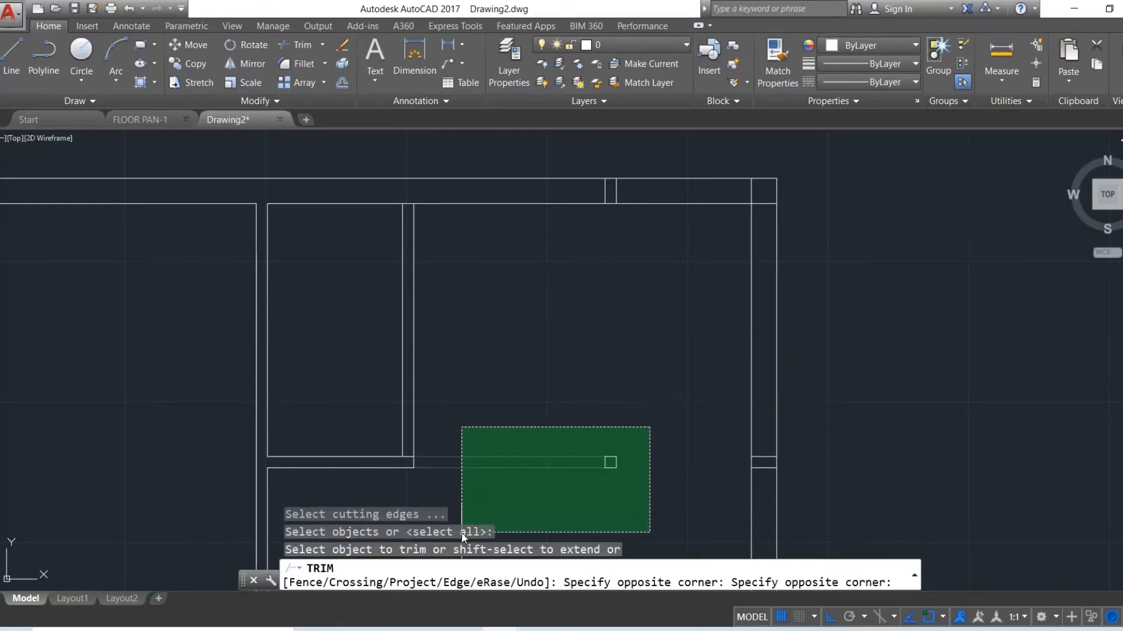
{"action": "left_click", "coordinate": [462, 532]}
{"action": "key", "text": "Escape"}
Erase the leftover small square from the trimmed horizontal partition's east end.
{"action": "mouse_move", "coordinate": [656, 427]}
{"action": "left_mouse_down"}
{"action": "mouse_move", "coordinate": [602, 468]}
{"action": "mouse_move", "coordinate": [556, 466]}
{"action": "left_mouse_up"}
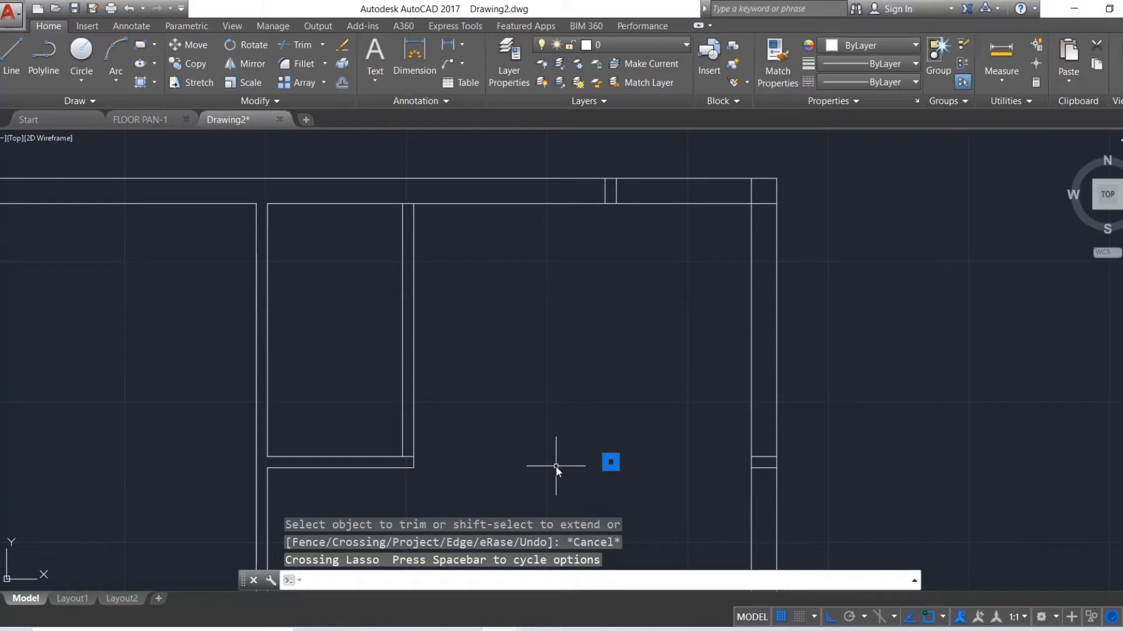
{"action": "key", "text": "Escape"}
{"action": "mouse_move", "coordinate": [697, 442]}
{"action": "left_mouse_down"}
{"action": "mouse_move", "coordinate": [618, 466]}
{"action": "mouse_move", "coordinate": [521, 473]}
{"action": "left_mouse_up"}
{"action": "key", "text": "Escape"}
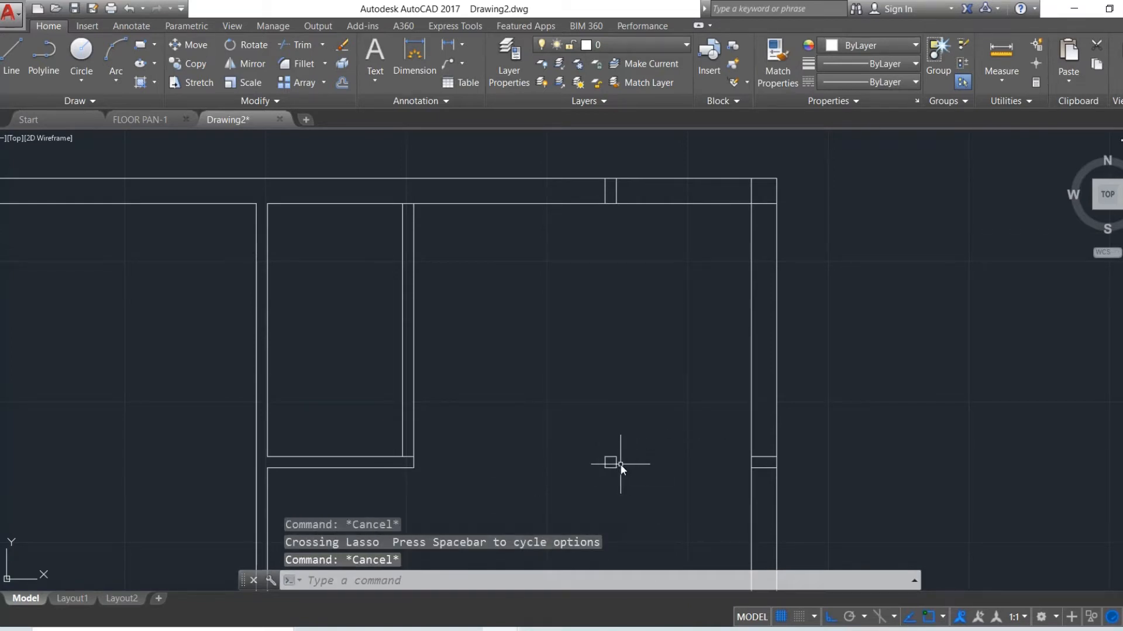
{"action": "left_click", "coordinate": [616, 462]}
{"action": "key", "text": "Delete"}
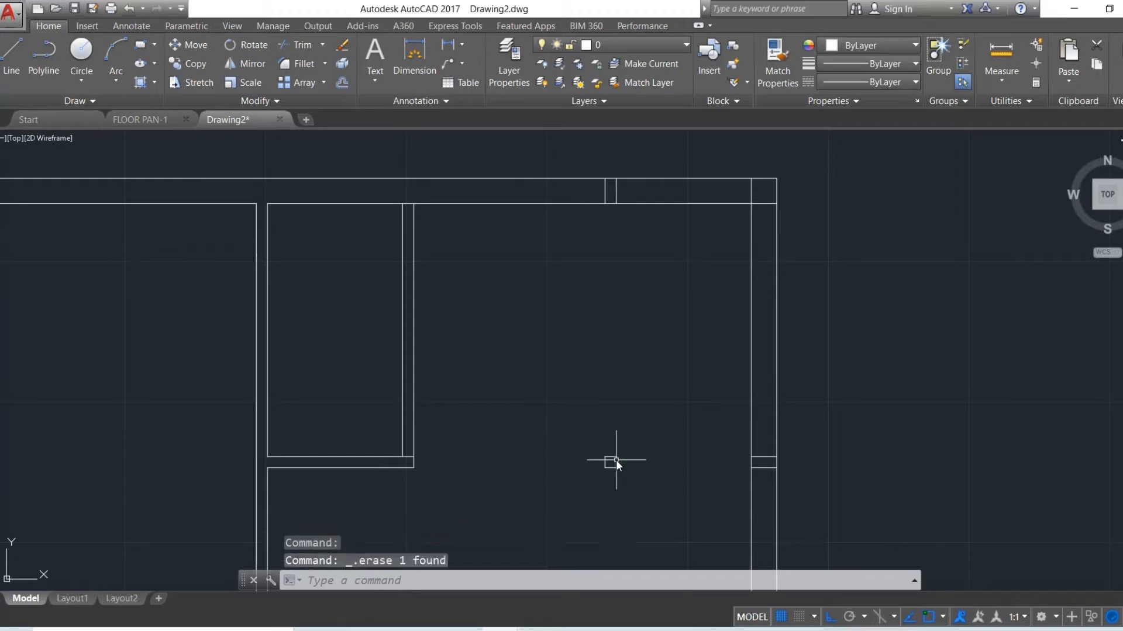
{"action": "mouse_move", "coordinate": [652, 437]}
{"action": "left_mouse_down"}
{"action": "mouse_move", "coordinate": [568, 513]}
{"action": "mouse_move", "coordinate": [548, 471]}
{"action": "left_mouse_up"}
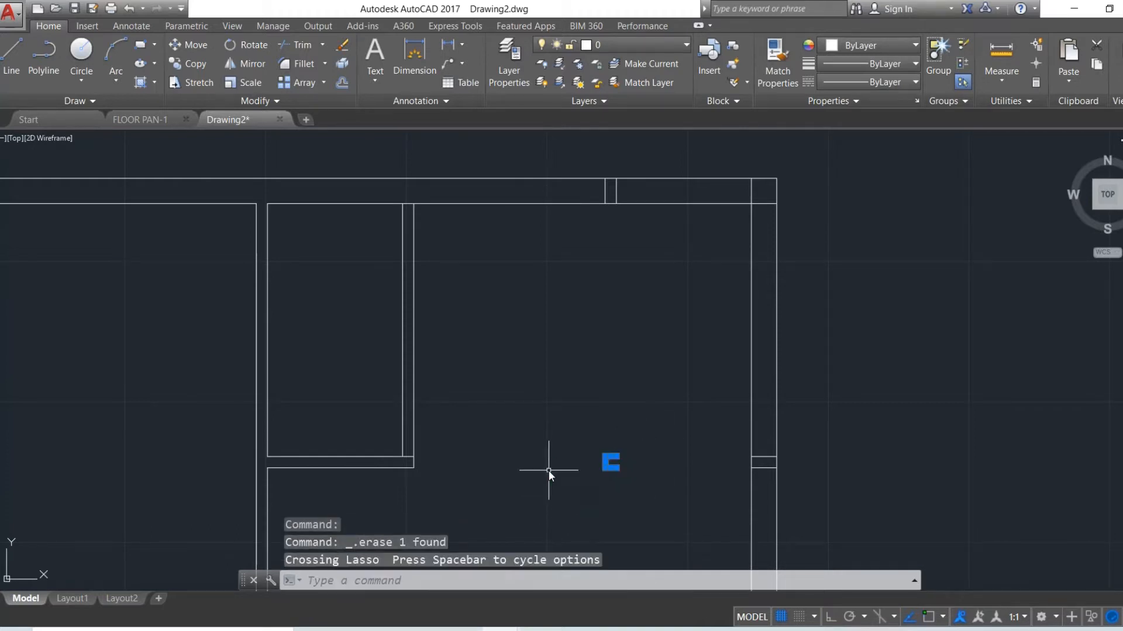
{"action": "key", "text": "Delete"}
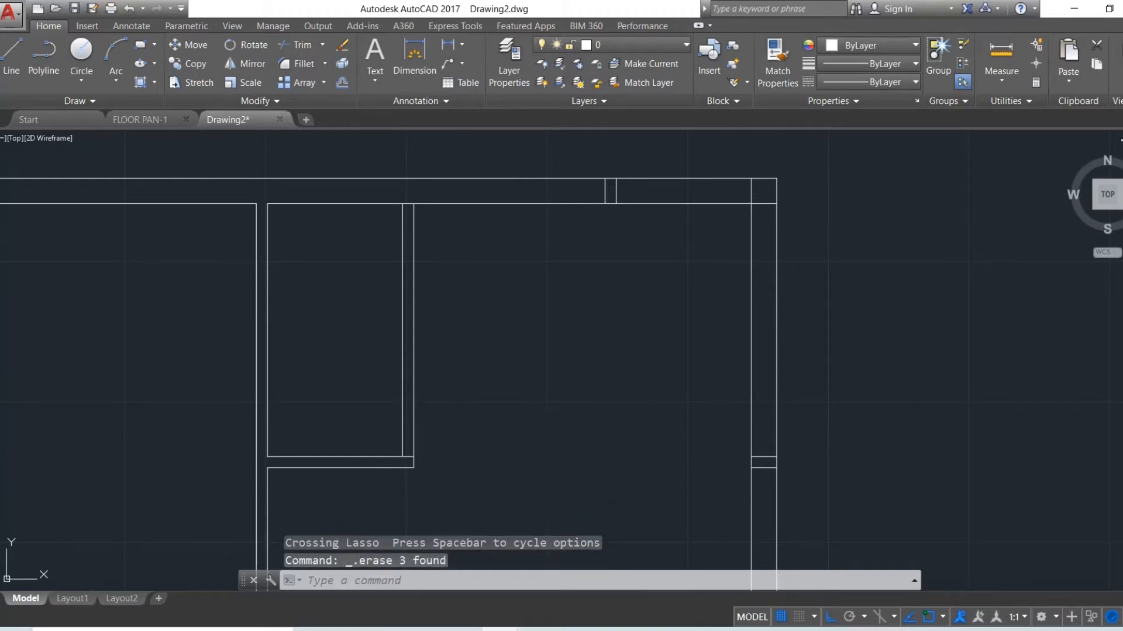
Erase the two leftover short vertical lines inside the north outer wall.
{"action": "scroll", "coordinate": [826, 278], "scroll_direction": "down", "scroll_amount": 2}
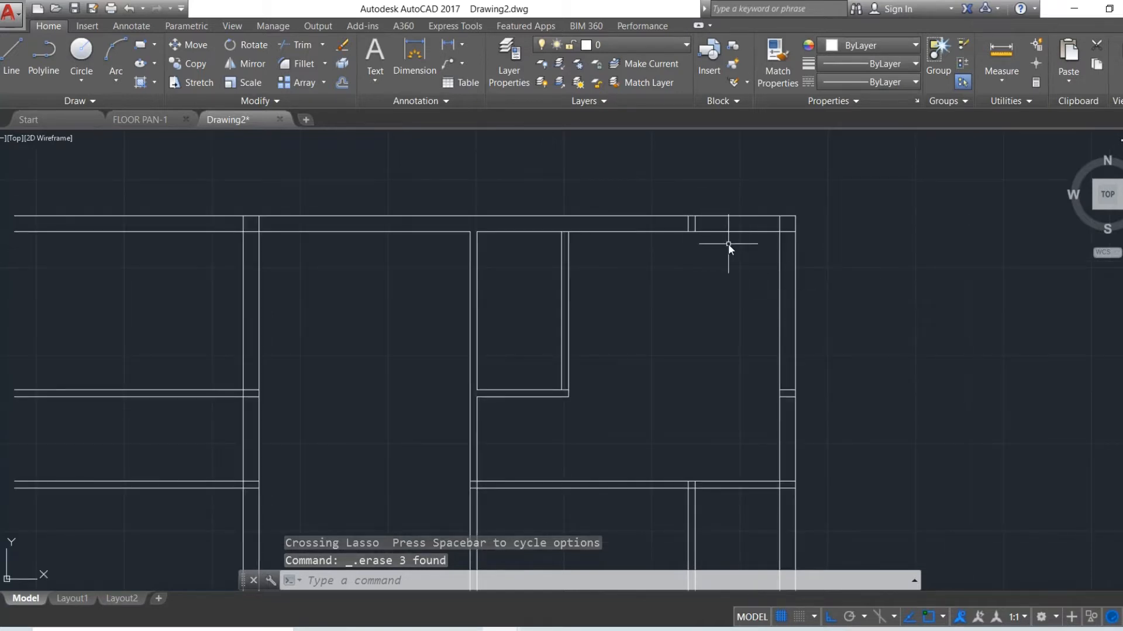
{"action": "left_click_drag", "start_coordinate": [707, 222], "coordinate": [671, 226]}
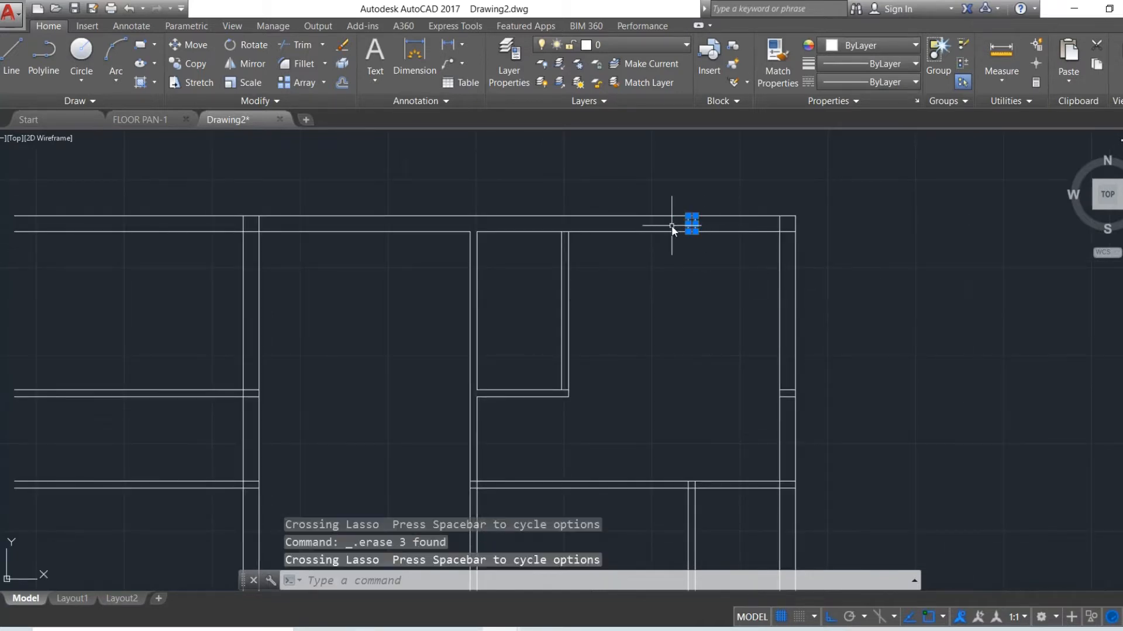
{"action": "key", "text": "Delete"}
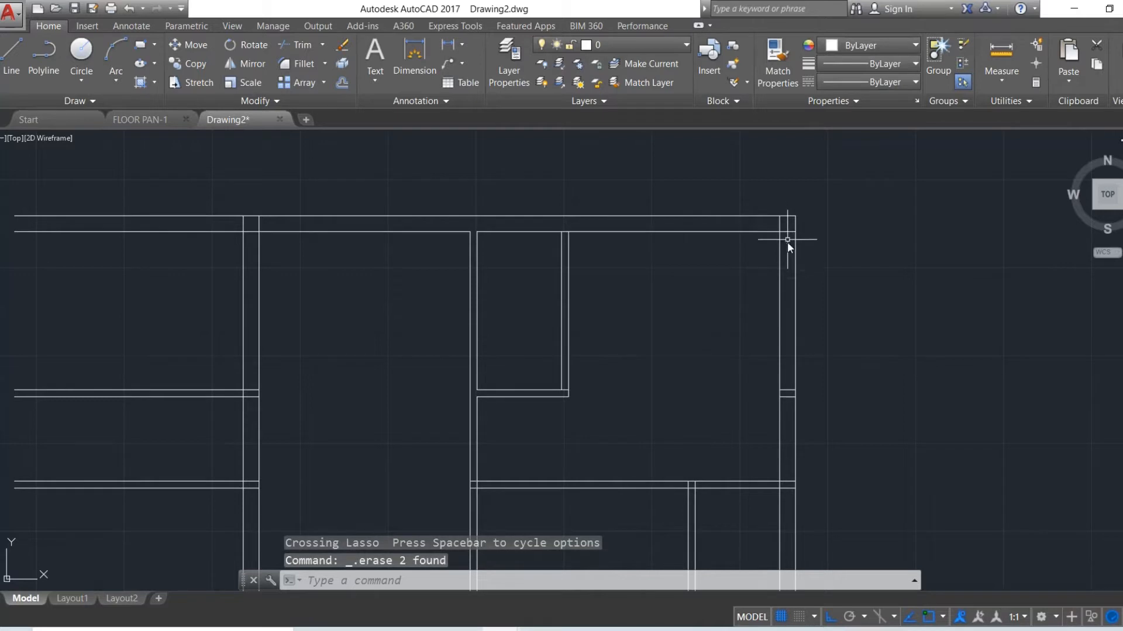
Trim the inner wall lines that overlap at the northeast corner of the outer walls.
{"action": "key", "text": "Escape"}
{"action": "type", "text": "TR"}
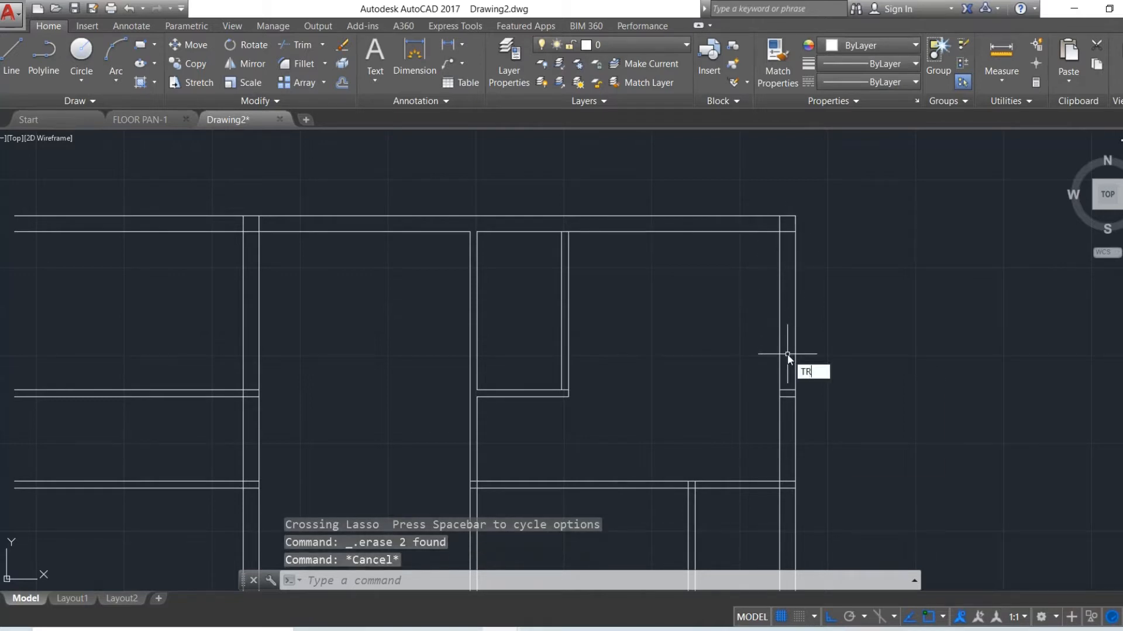
{"action": "key", "text": "Return"}
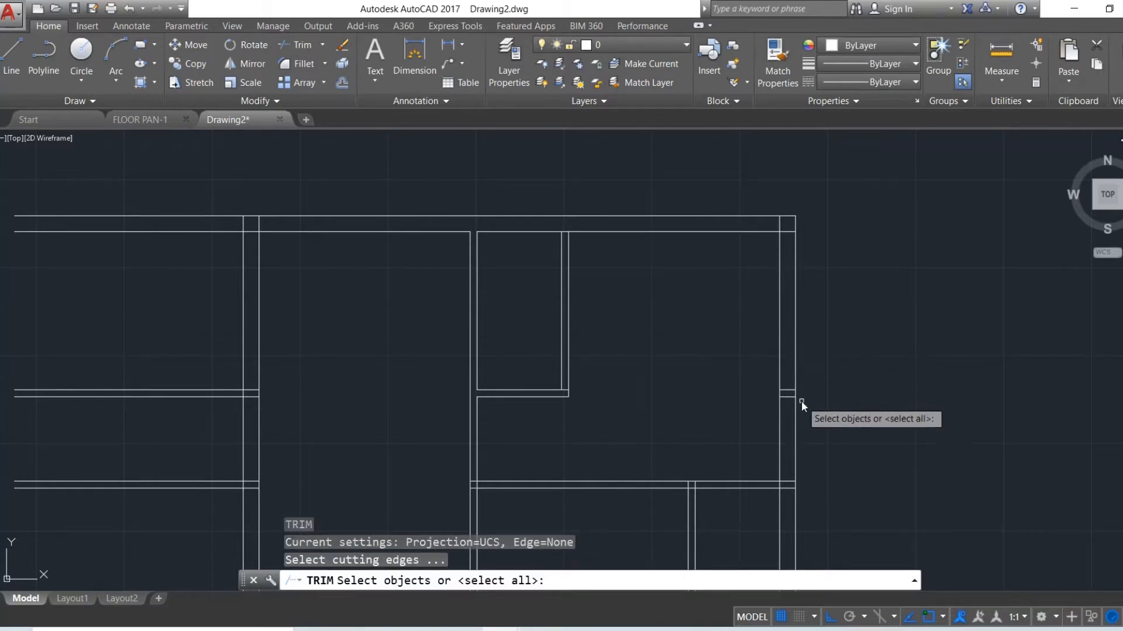
{"action": "key", "text": "Return"}
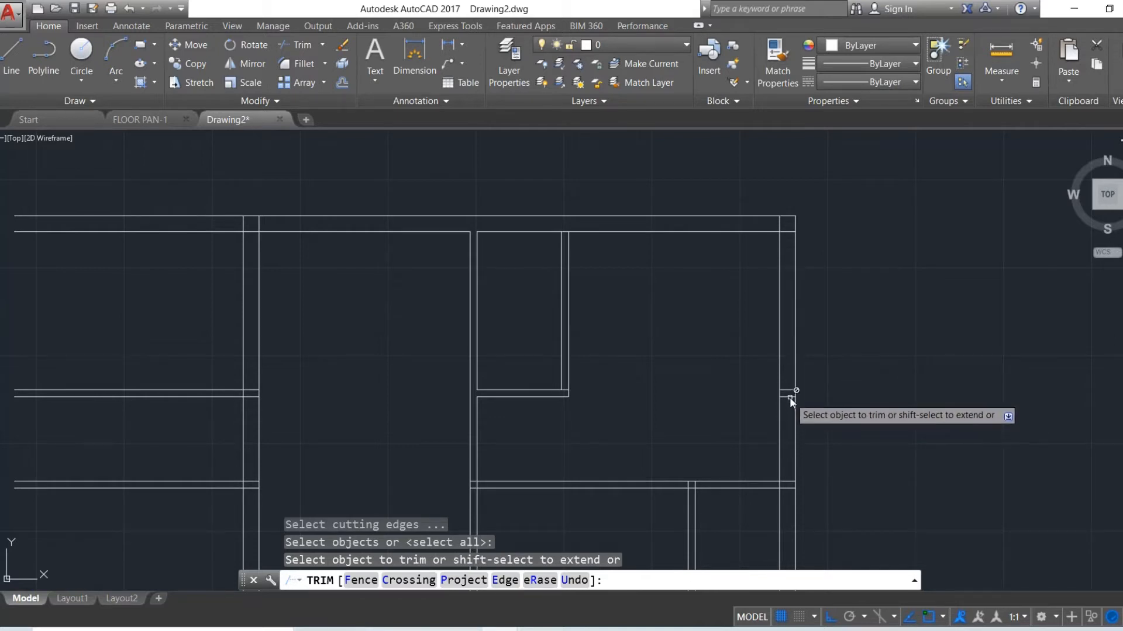
{"action": "left_click", "coordinate": [778, 222]}
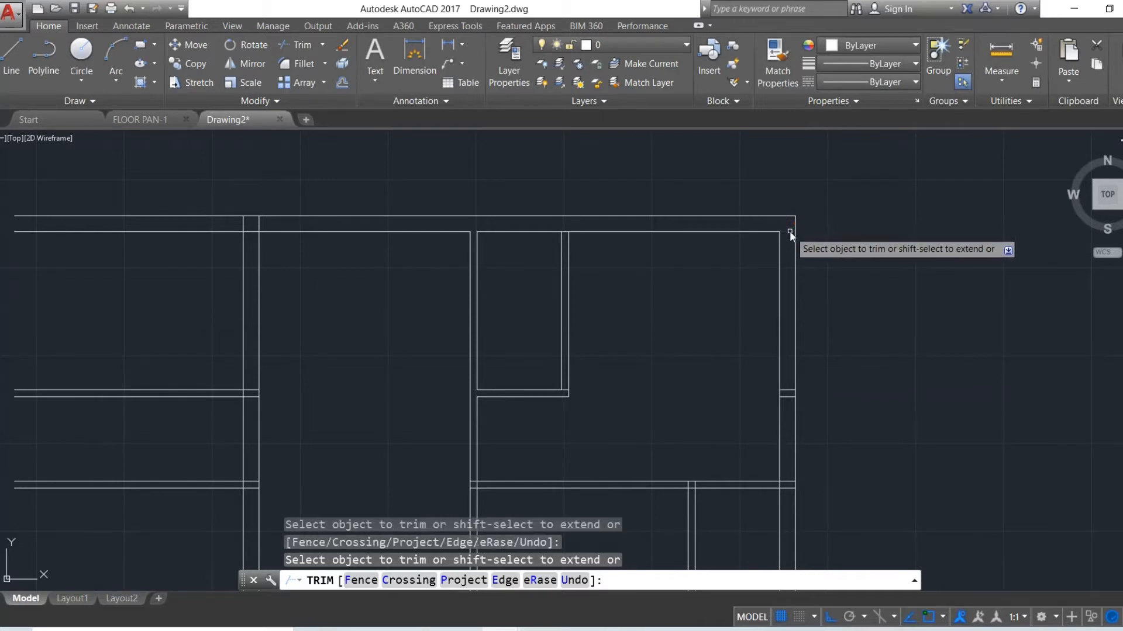
{"action": "key", "text": "Escape"}
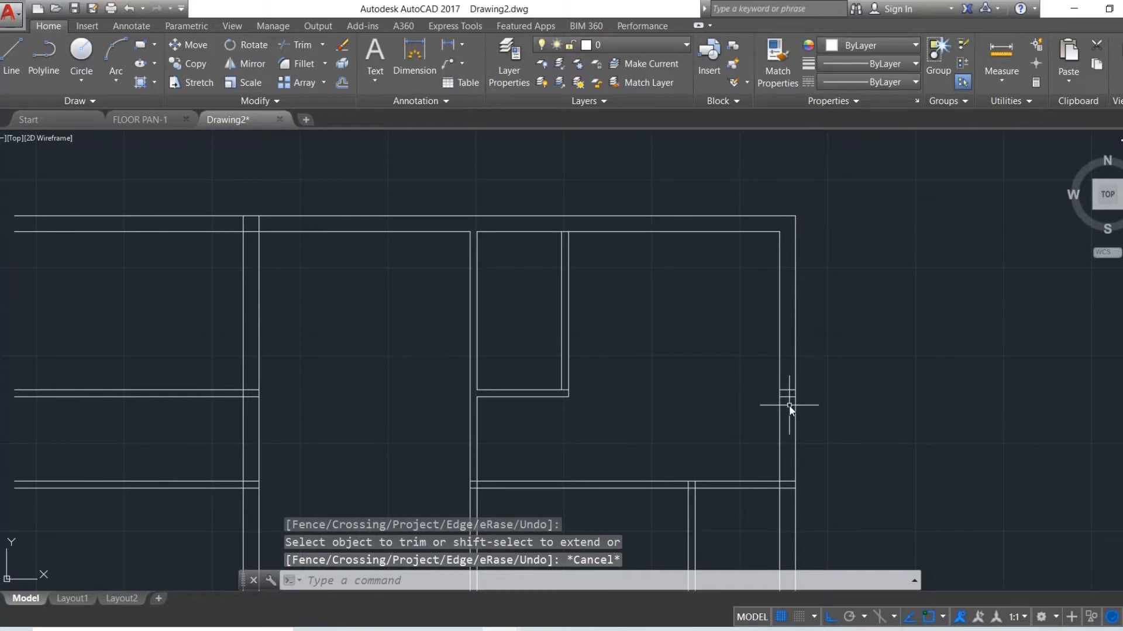
Erase the two leftover short horizontal lines inside the east outer wall.
{"action": "left_click_drag", "start_coordinate": [786, 391], "coordinate": [784, 388]}
{"action": "key", "text": "Delete"}
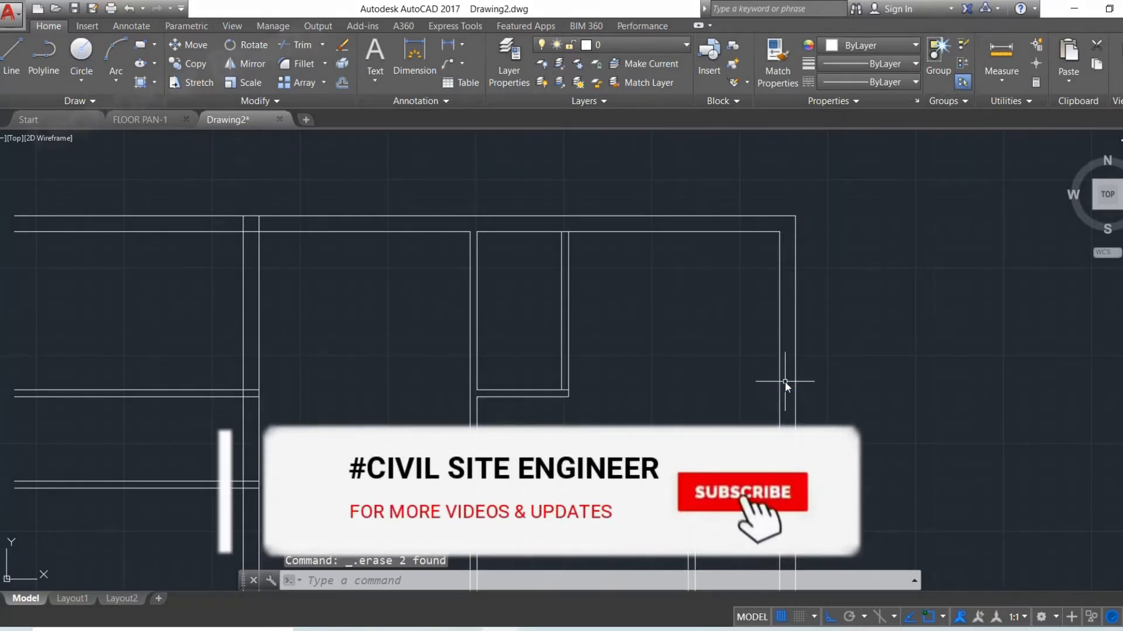
Following plan2.jpg, draw a 4" line across the vertical partition, continuing the south face of the small toilet's lower wall.
{"action": "key", "text": "alt+Tab"}
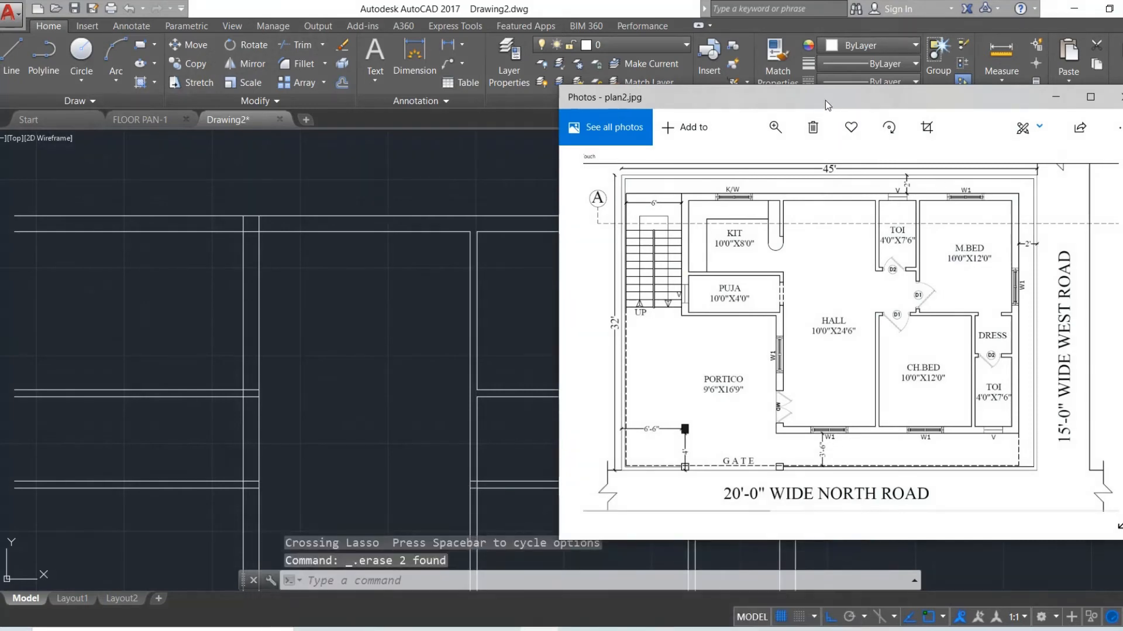
{"action": "left_click_drag", "start_coordinate": [826, 100], "coordinate": [897, 75]}
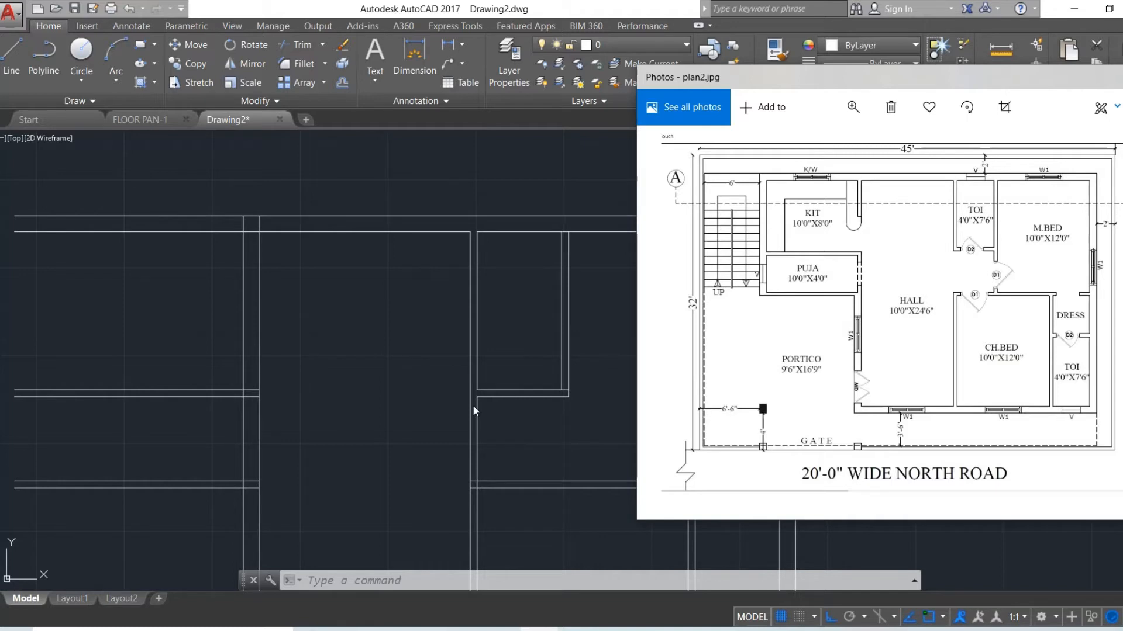
{"action": "left_click", "coordinate": [366, 304]}
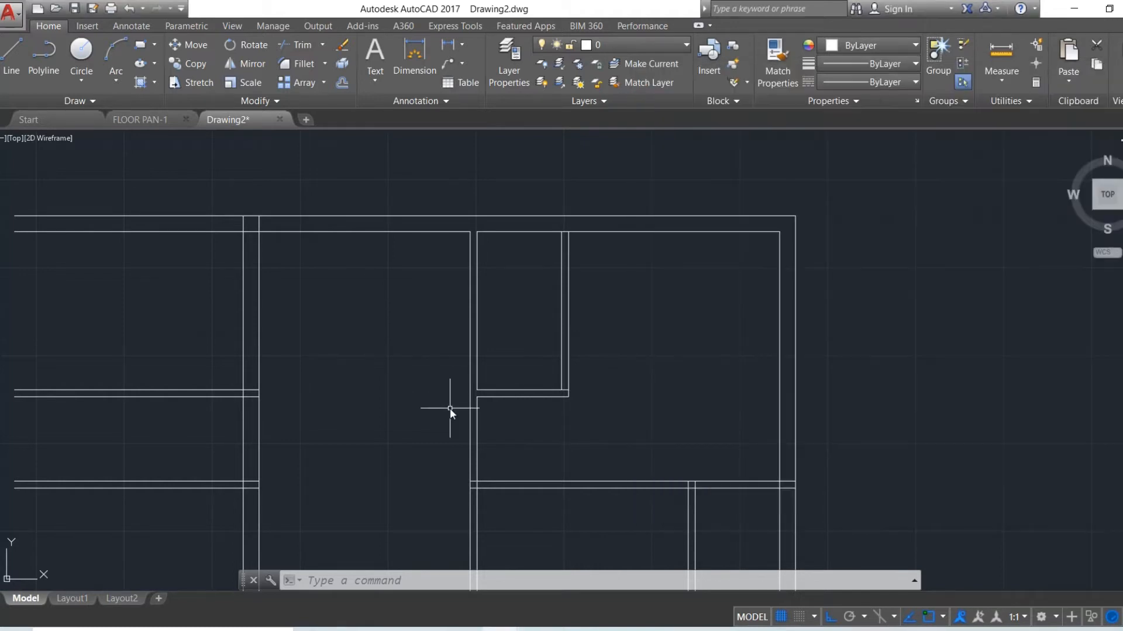
{"action": "type", "text": "l"}
{"action": "key", "text": "Return"}
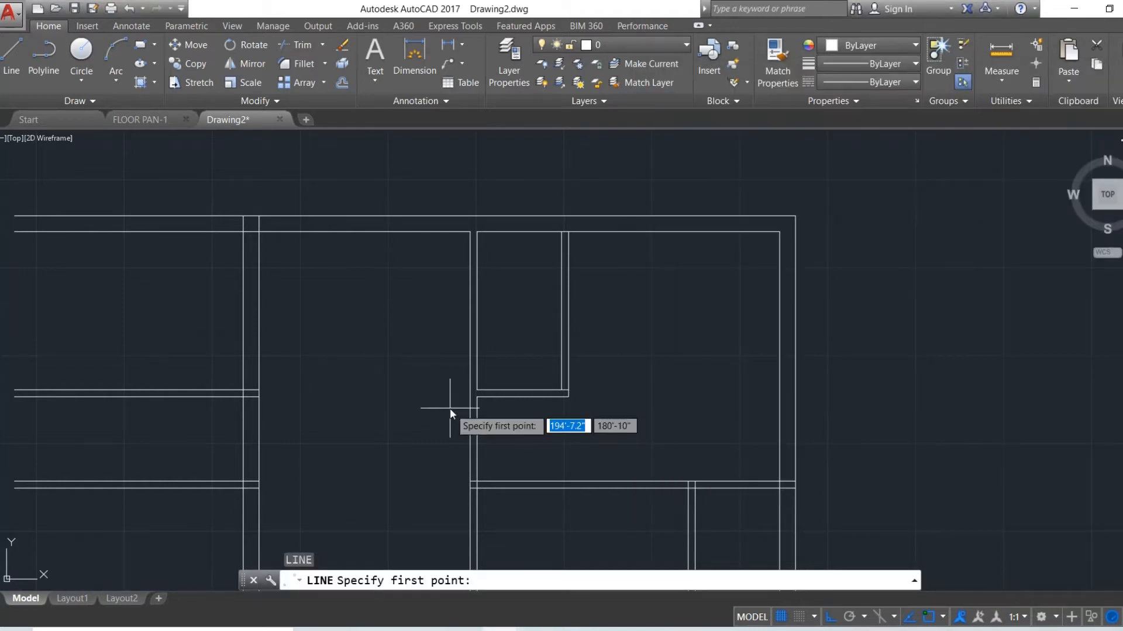
{"action": "left_click", "coordinate": [479, 400]}
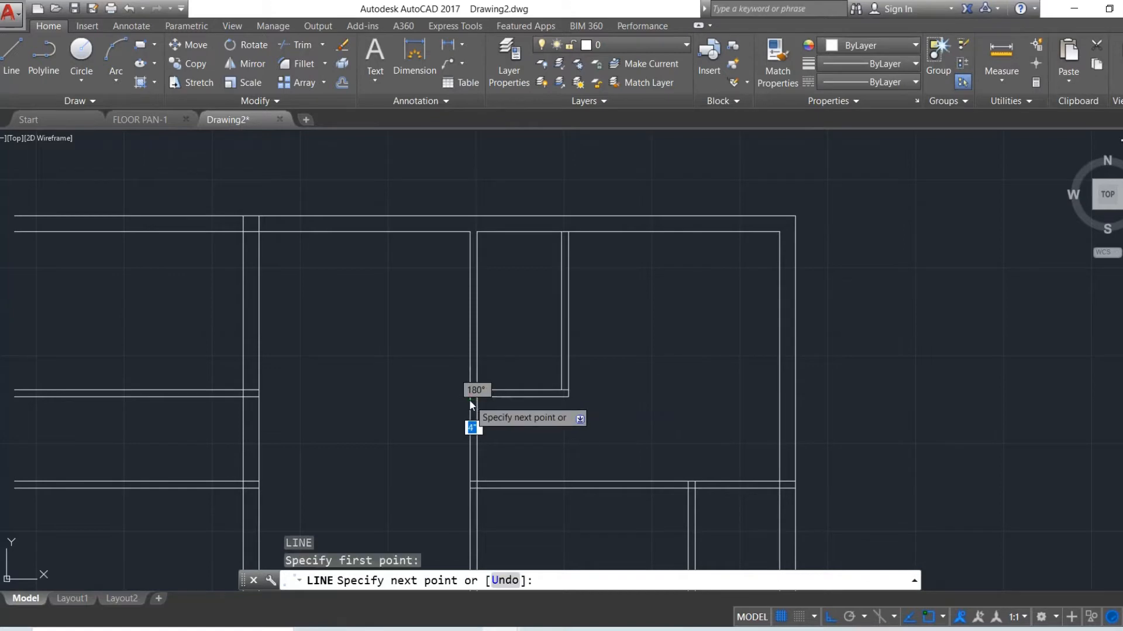
{"action": "key", "text": "Escape"}
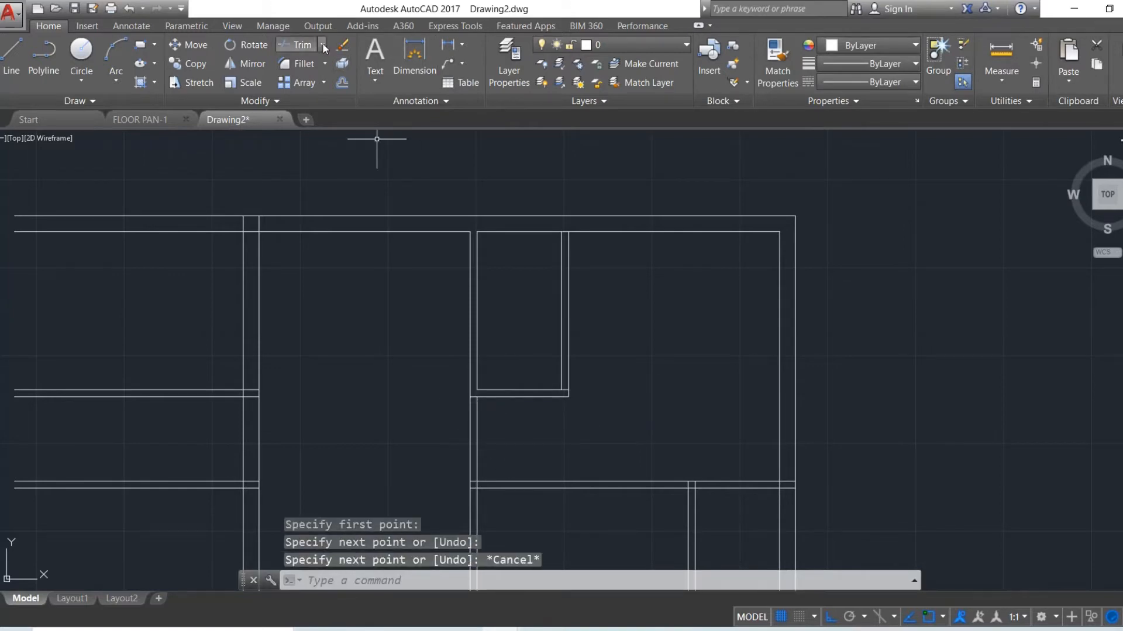
Trim the vertical partition between the small toilet's south wall and the long horizontal partition below it.
{"action": "left_click", "coordinate": [299, 45]}
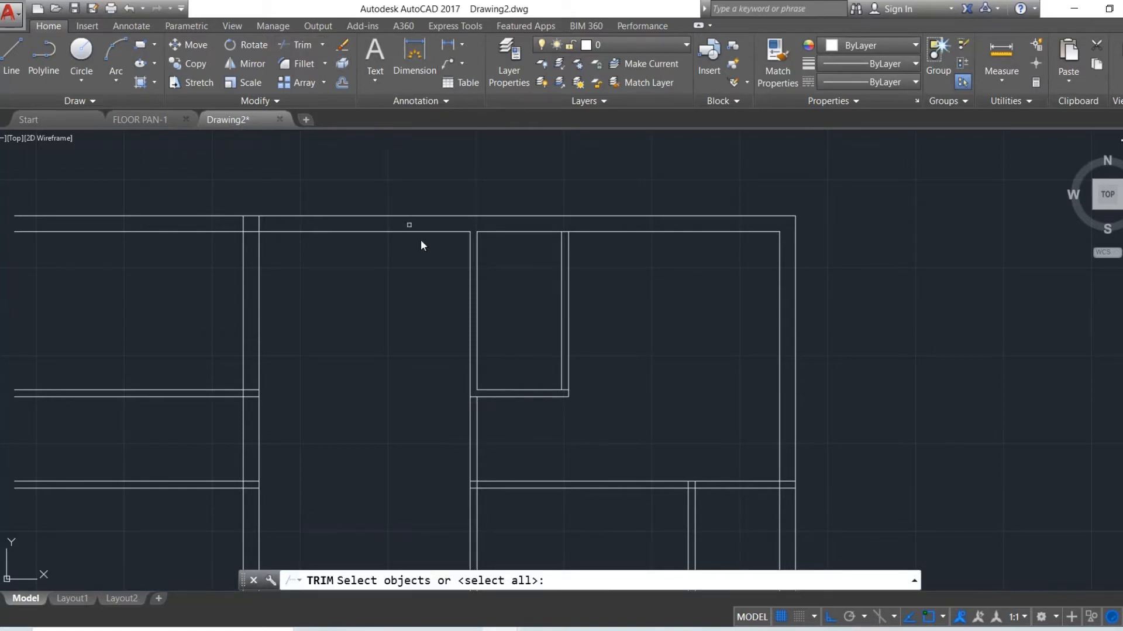
{"action": "key", "text": "Return"}
{"action": "left_click", "coordinate": [523, 409]}
{"action": "left_click", "coordinate": [429, 451]}
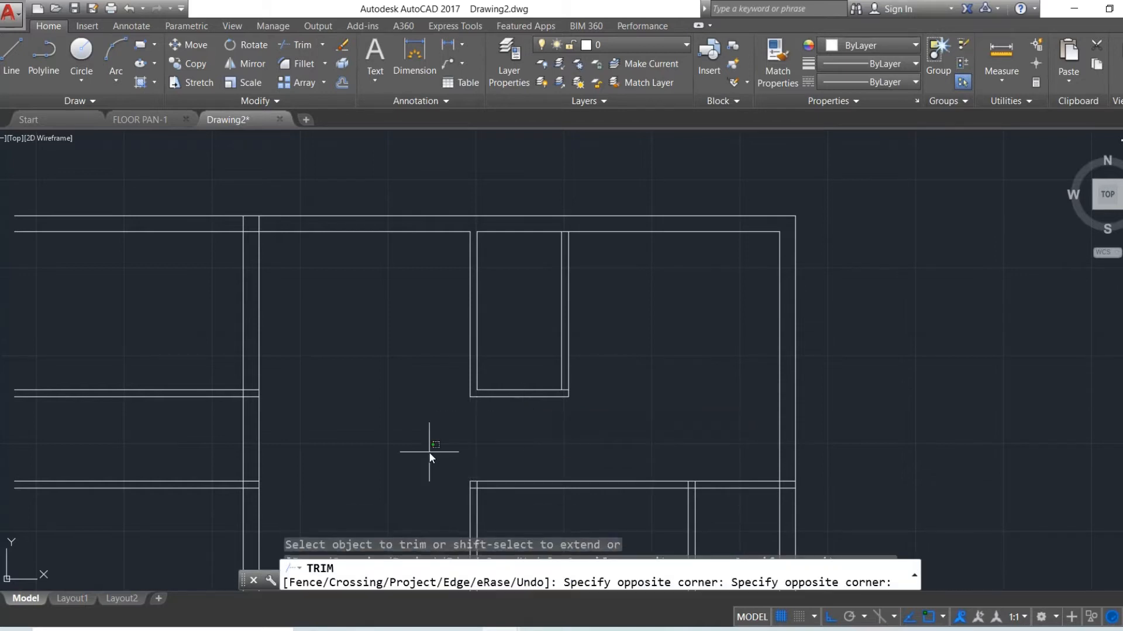
{"action": "key", "text": "Escape"}
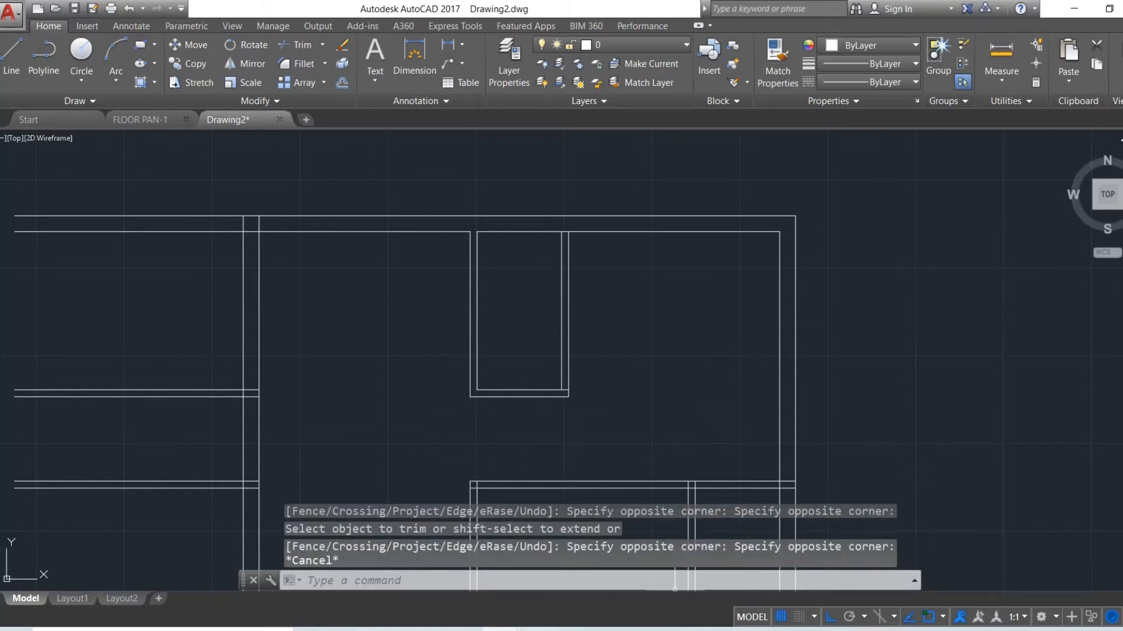
Compare the drawing with plan2.jpg and examine the dressing area and 4'0"x7'6" toilet beside the children's bedroom.
{"action": "left_click", "coordinate": [539, 630]}
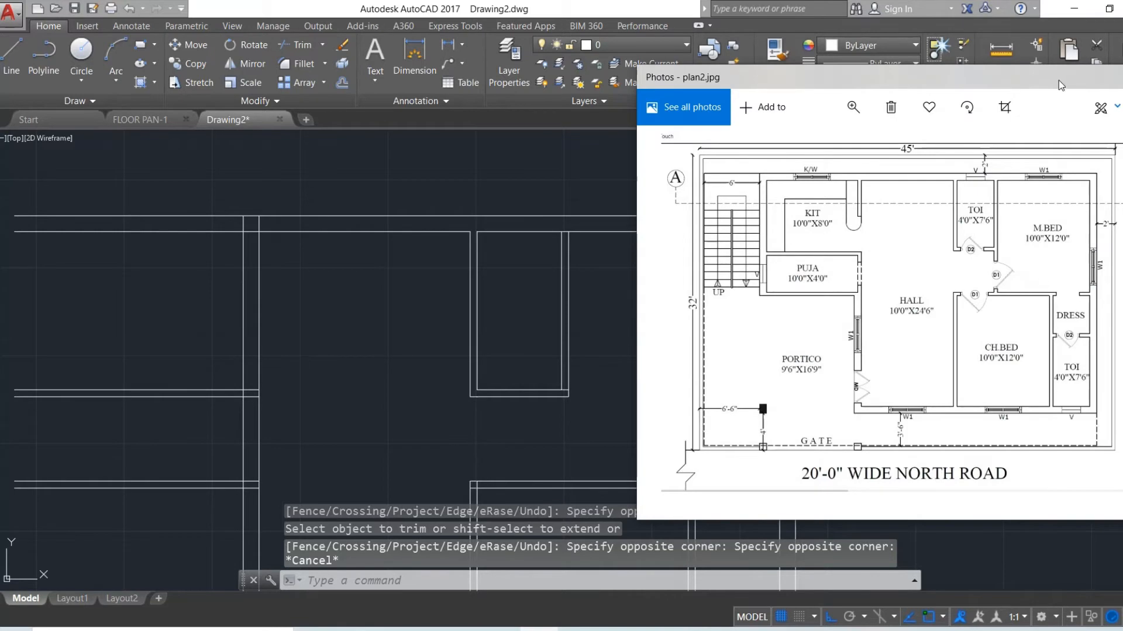
{"action": "left_click_drag", "start_coordinate": [1057, 80], "coordinate": [1059, 27]}
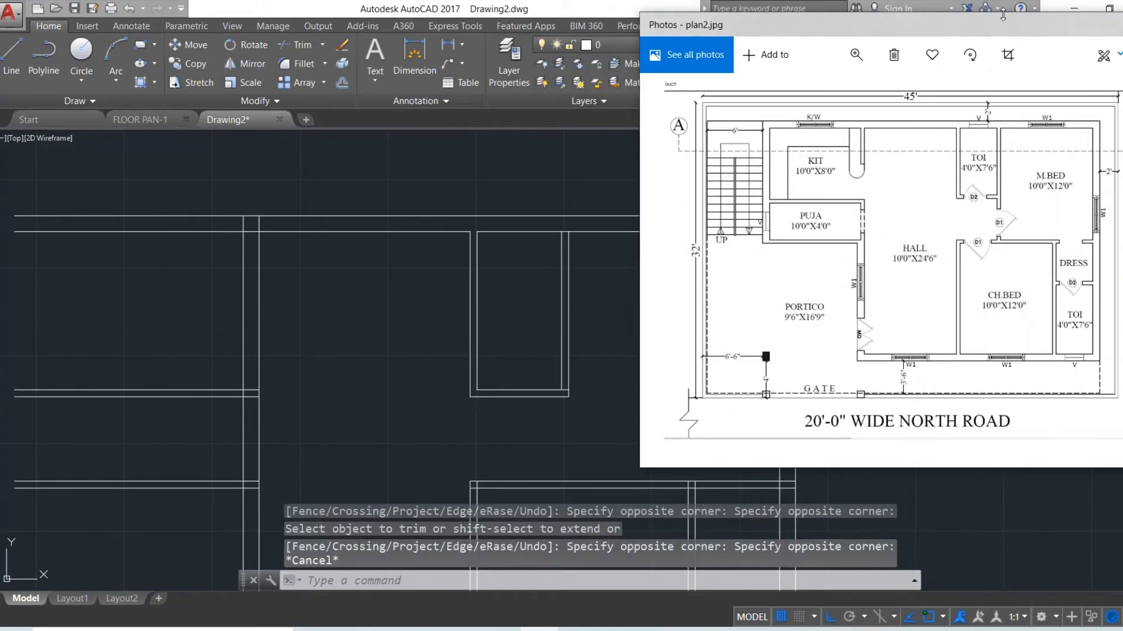
{"action": "left_click_drag", "start_coordinate": [1005, 28], "coordinate": [676, 13]}
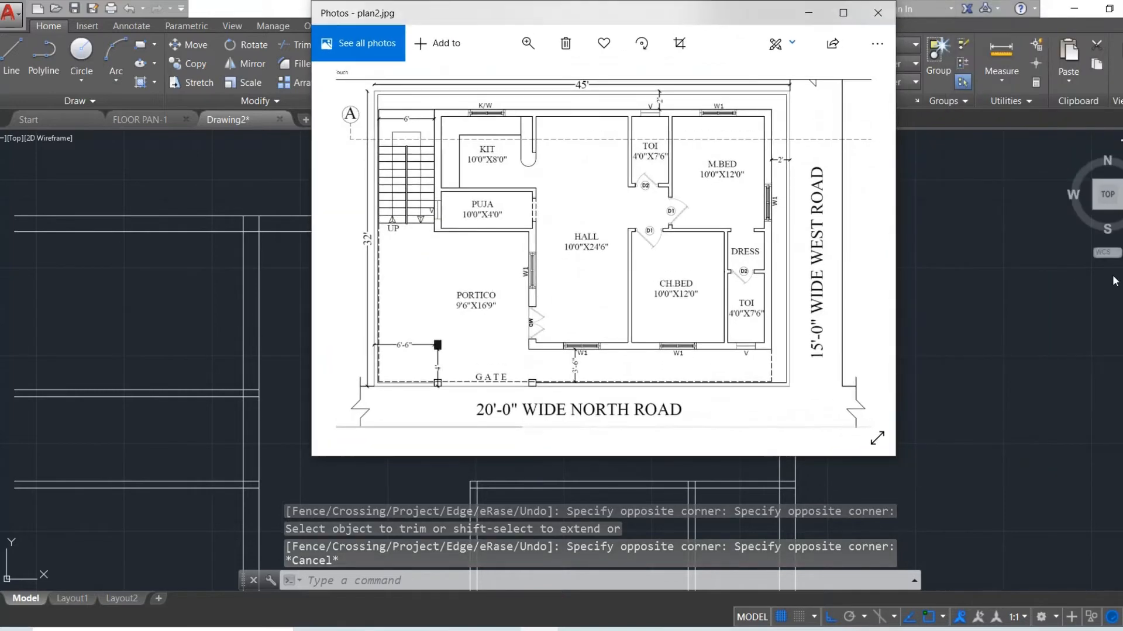
{"action": "left_click", "coordinate": [1016, 299]}
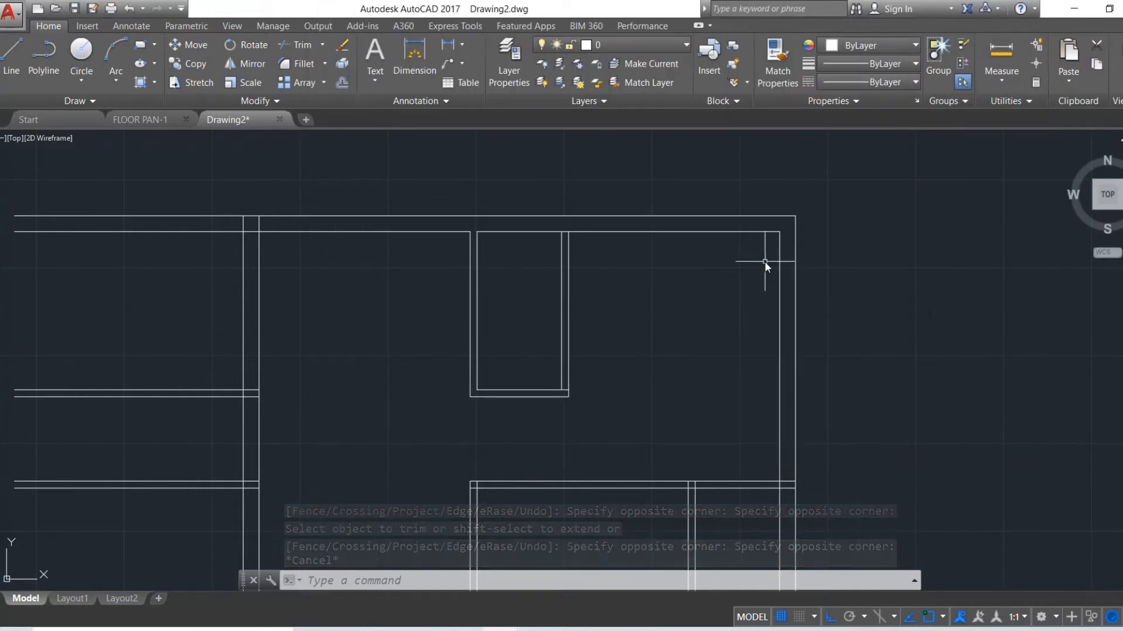
{"action": "scroll", "coordinate": [764, 261], "scroll_direction": "down", "scroll_amount": 4}
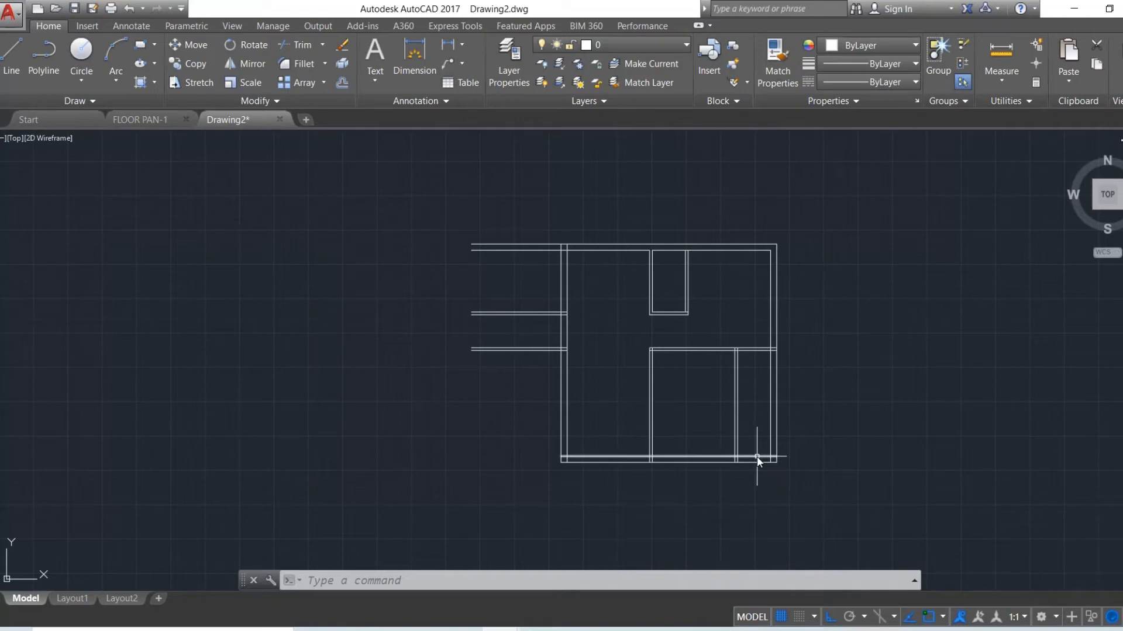
{"action": "left_click", "coordinate": [562, 630]}
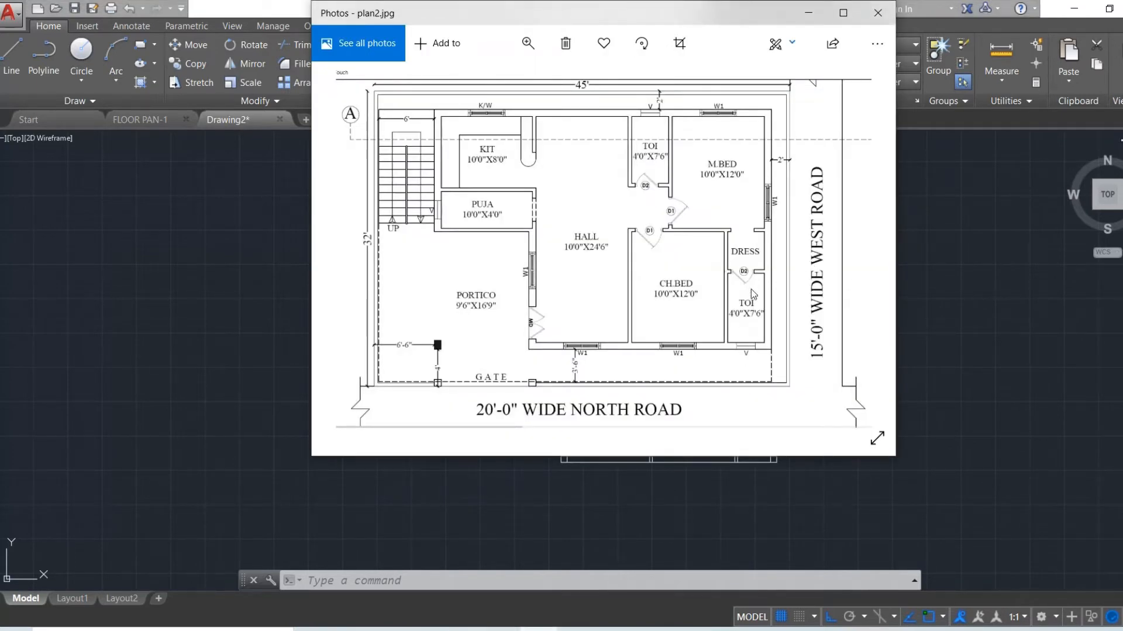
{"action": "left_click", "coordinate": [809, 12]}
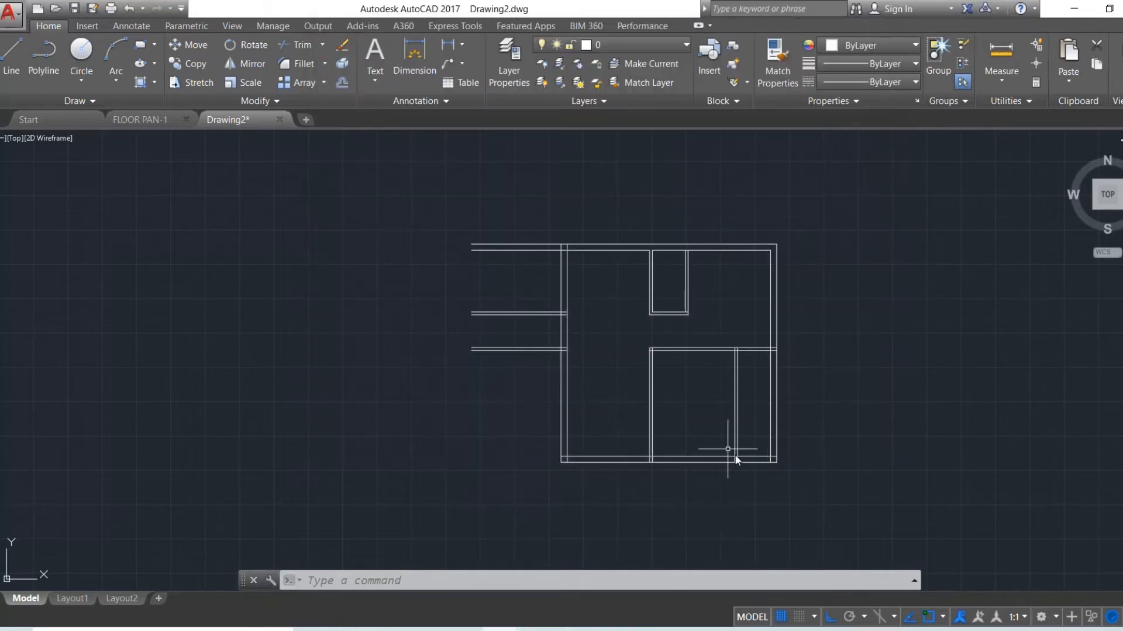
Offset the south outer wall's inner line 7'6" north, and offset the resulting line another 4" north to form a partition.
{"action": "left_click", "coordinate": [343, 83]}
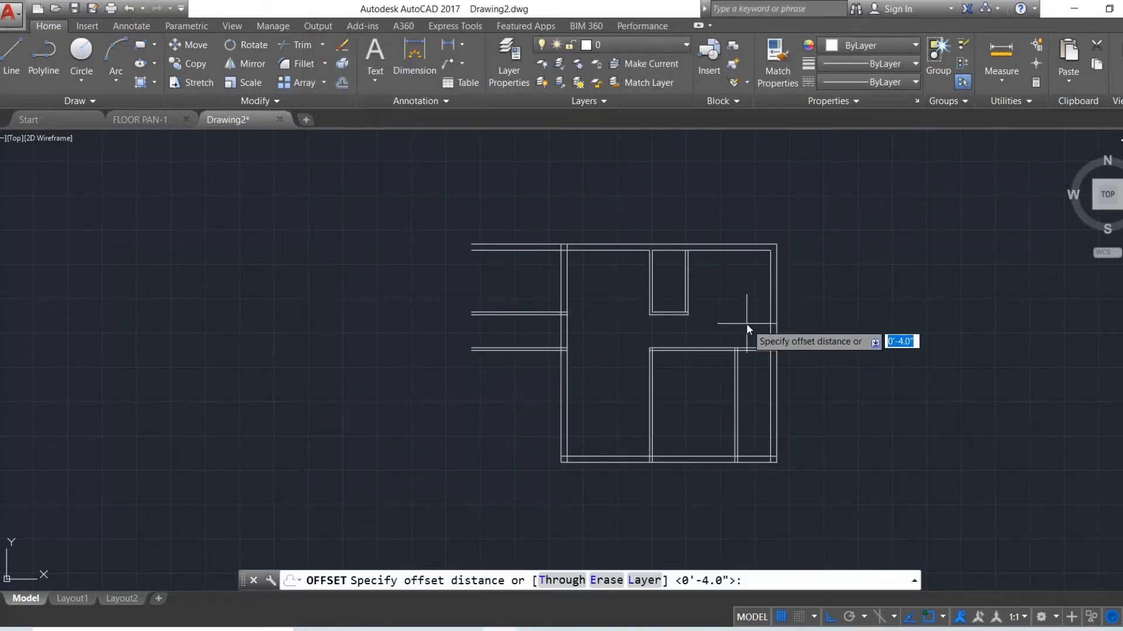
{"action": "type", "text": "7'6\""}
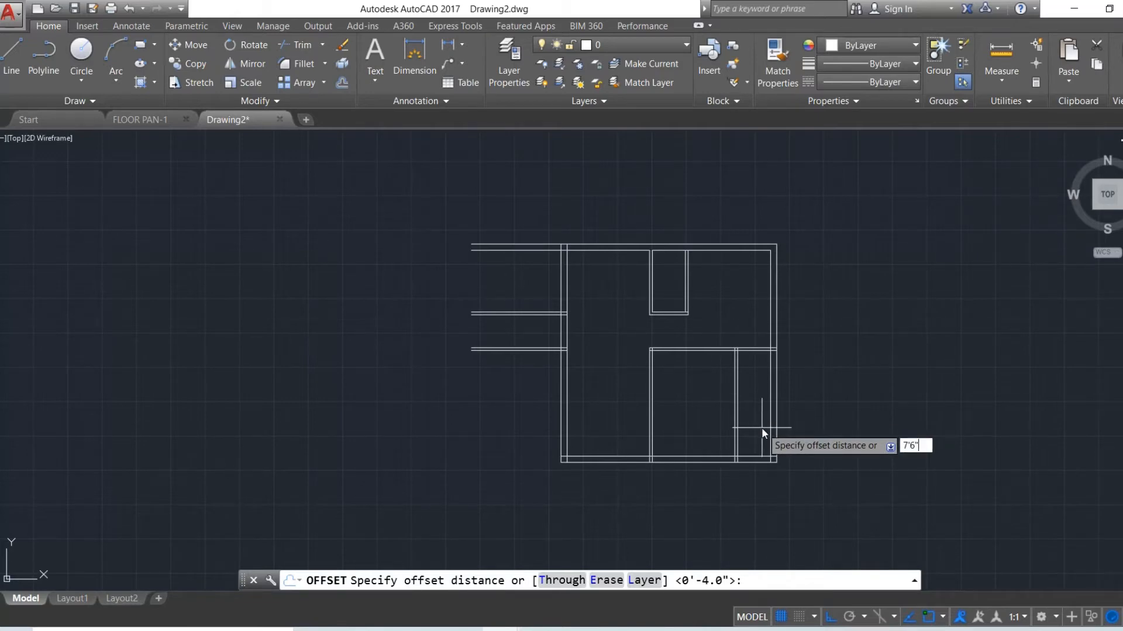
{"action": "key", "text": "Return"}
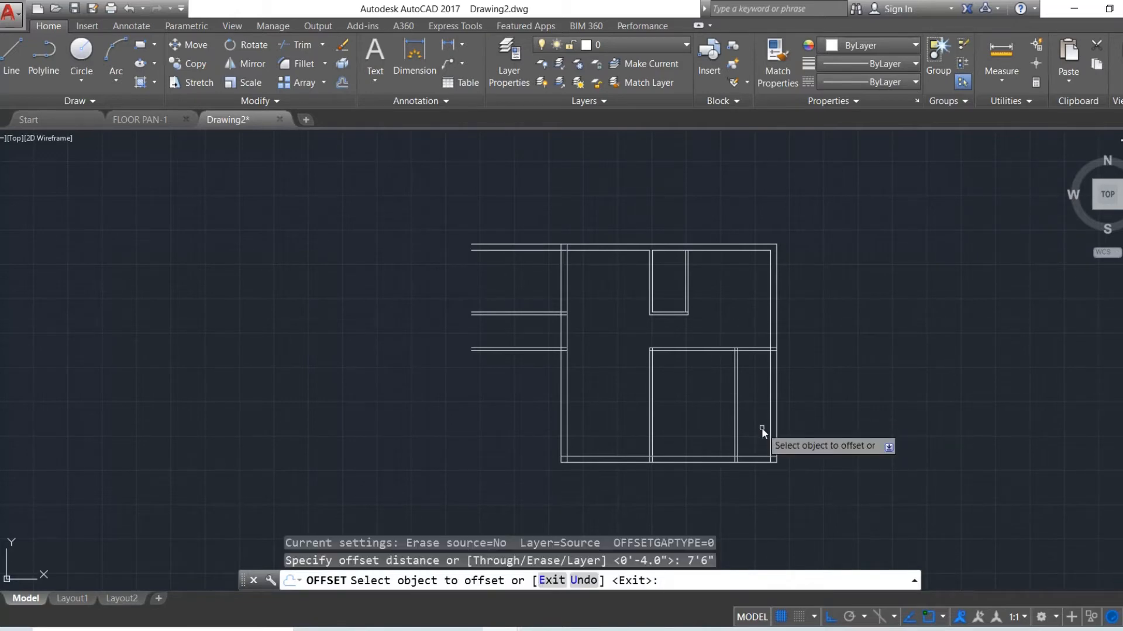
{"action": "left_click", "coordinate": [752, 457]}
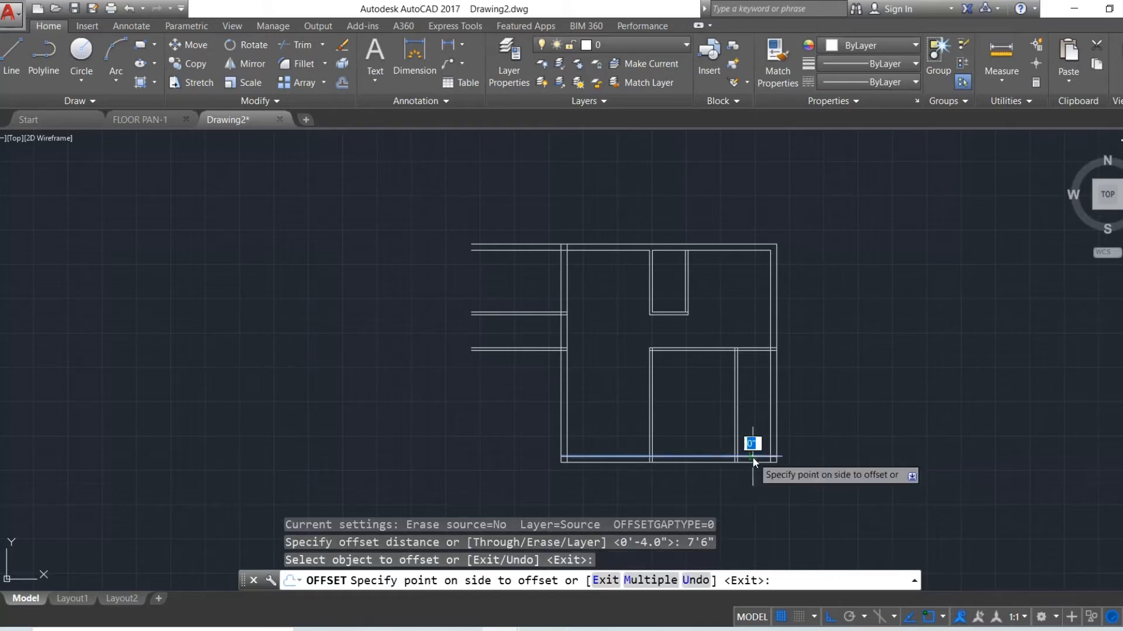
{"action": "left_click", "coordinate": [738, 390]}
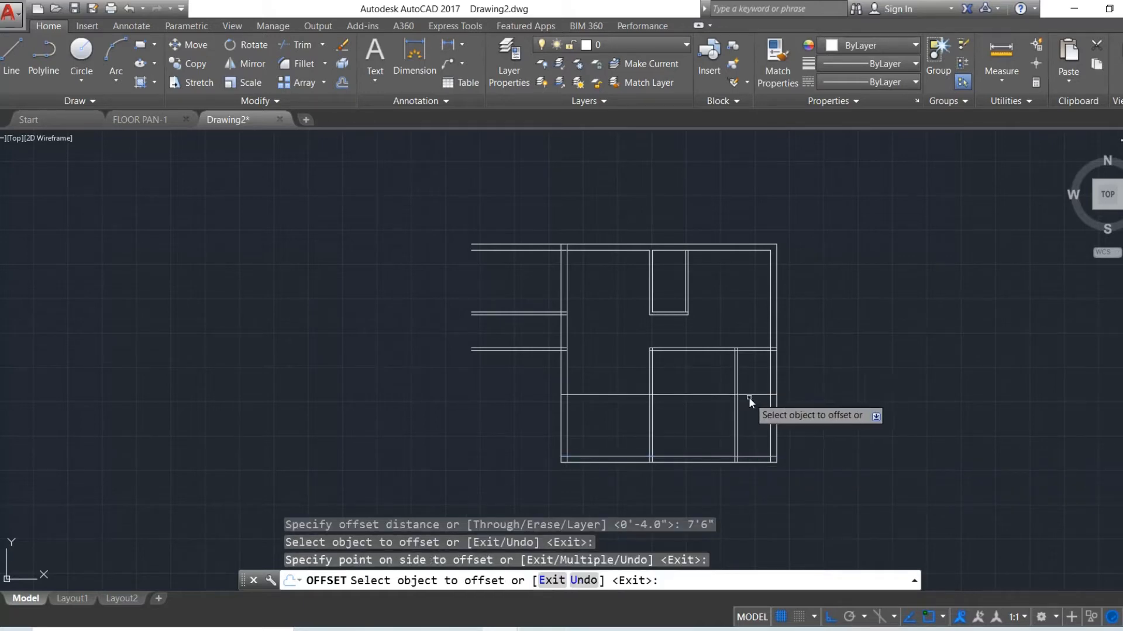
{"action": "left_click", "coordinate": [749, 395]}
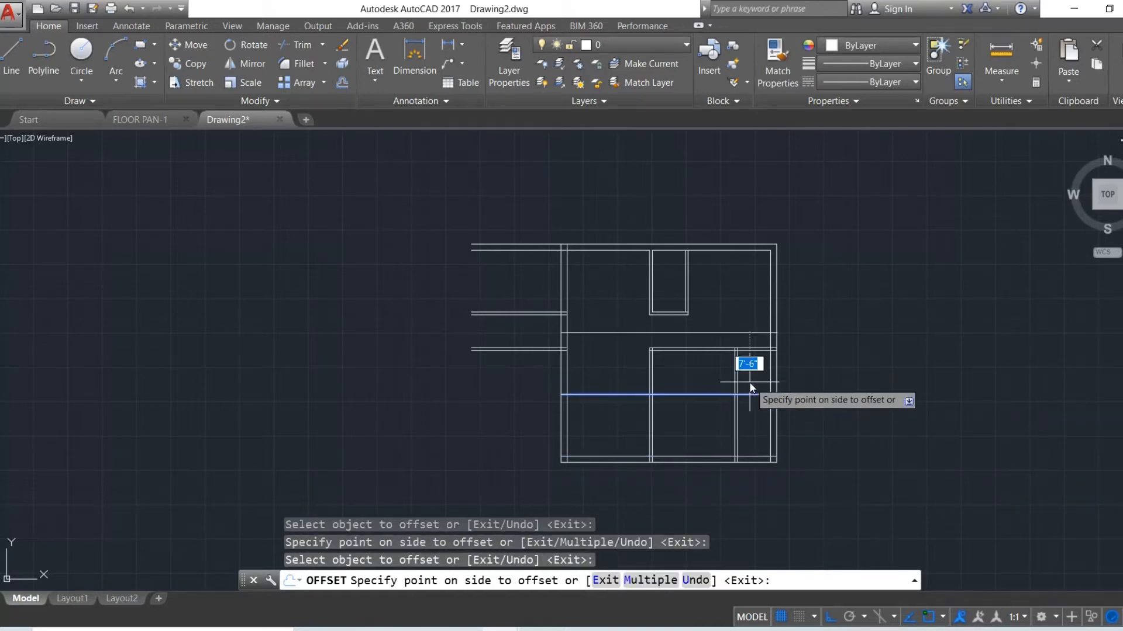
{"action": "type", "text": "4\""}
{"action": "key", "text": "Return"}
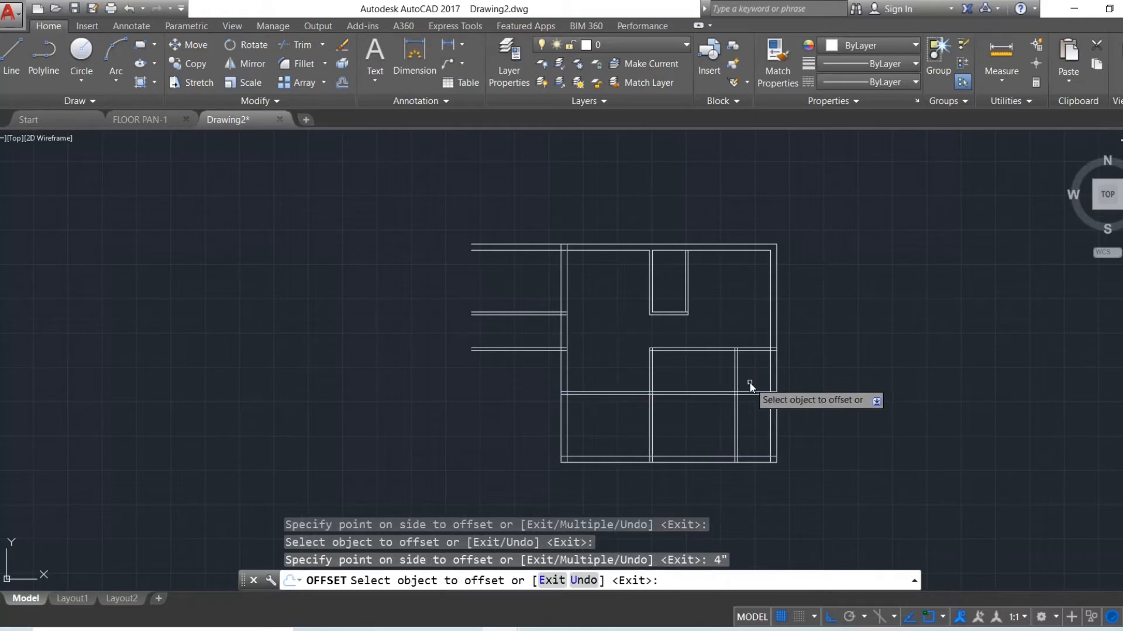
{"action": "scroll", "coordinate": [737, 400], "scroll_direction": "up", "scroll_amount": 5}
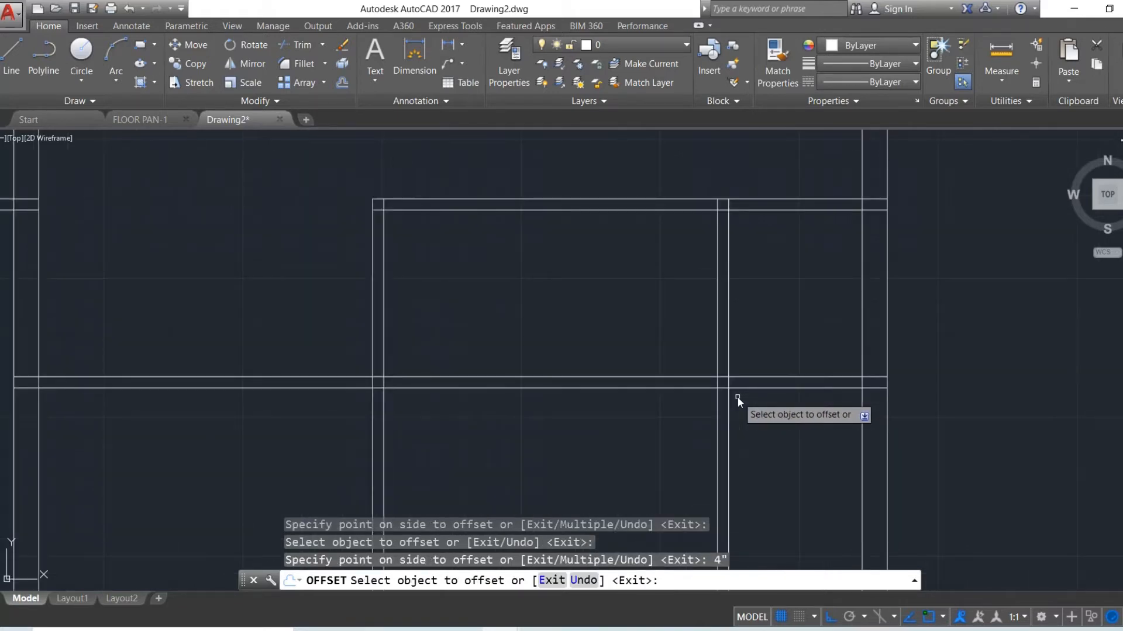
{"action": "key", "text": "Escape"}
Trim the new horizontal partition where it crosses the eastern vertical partition and erase its two lines west of that crossing.
{"action": "left_click", "coordinate": [295, 44]}
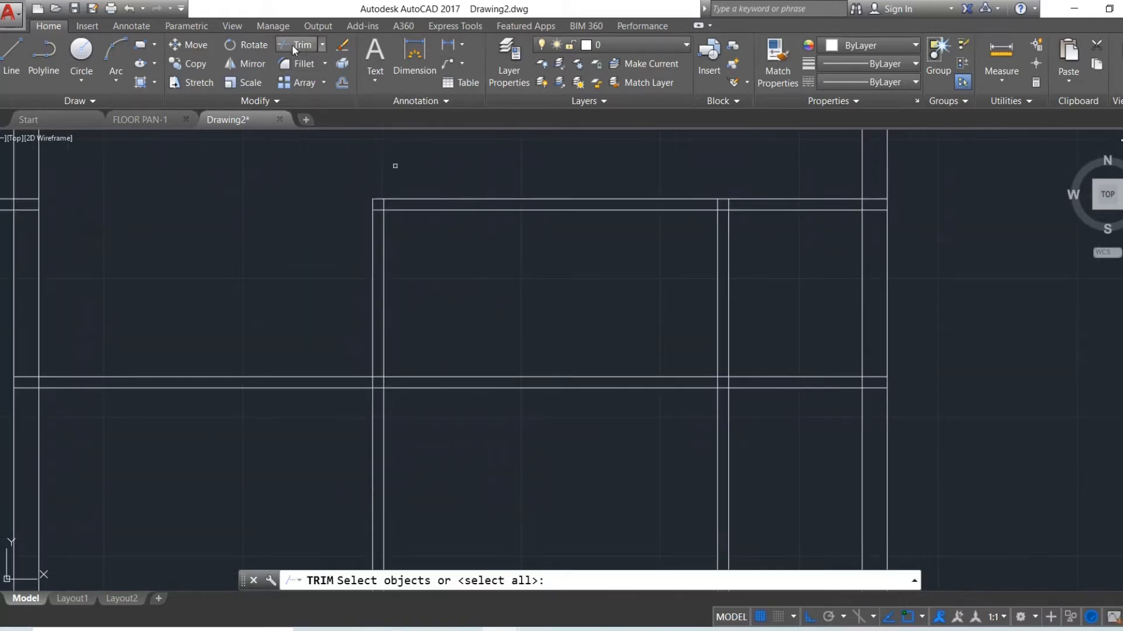
{"action": "key", "text": "Return"}
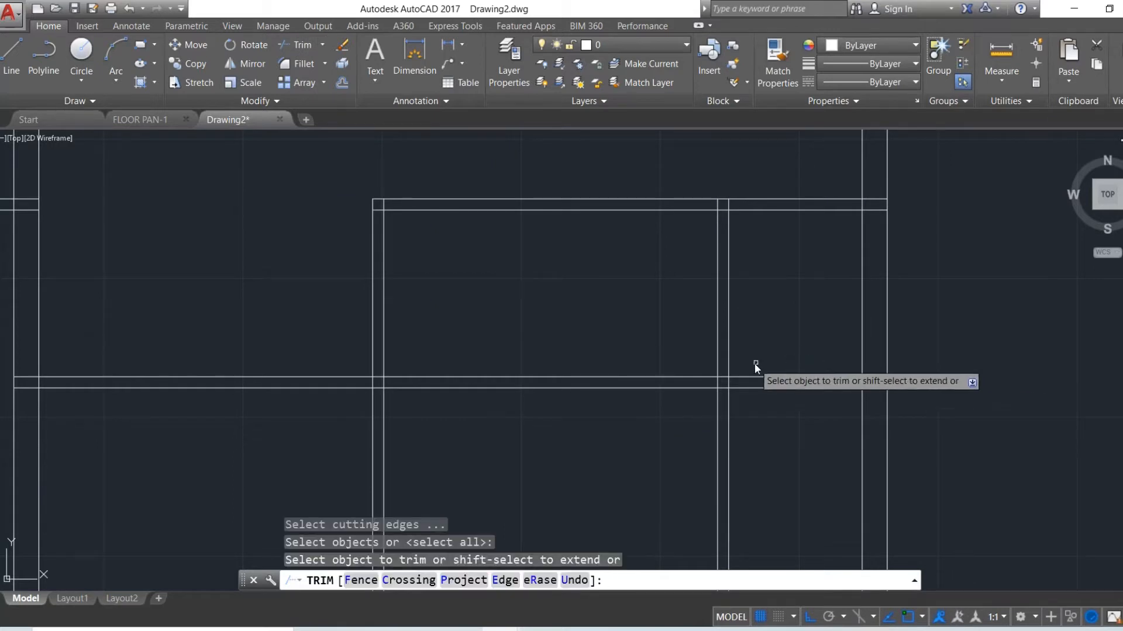
{"action": "left_click", "coordinate": [725, 372]}
{"action": "left_click", "coordinate": [724, 383]}
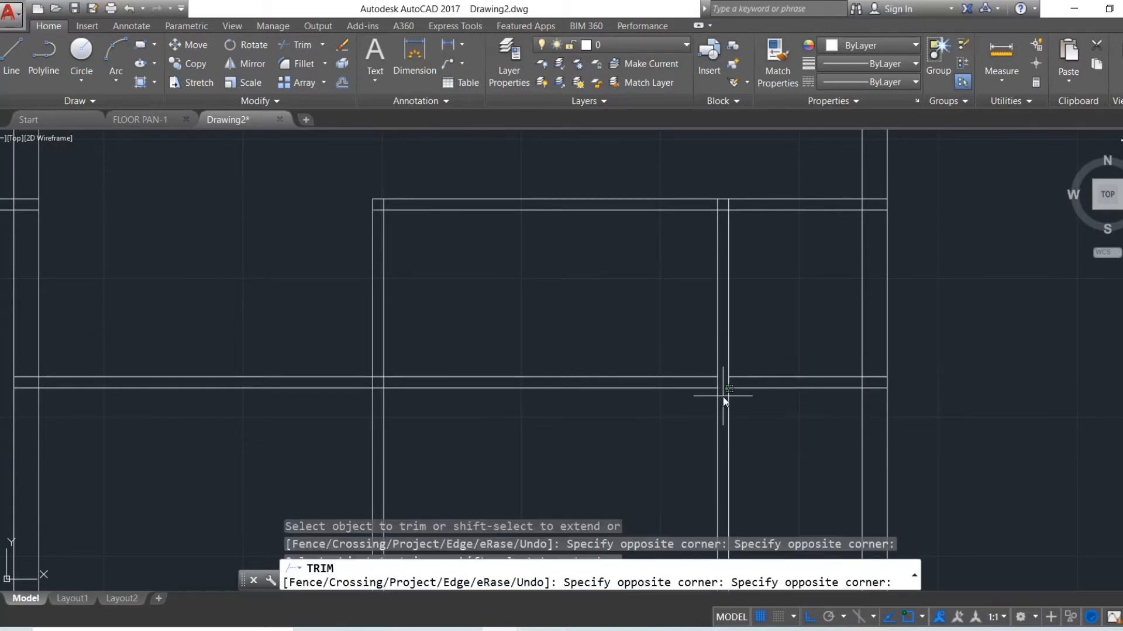
{"action": "key", "text": "Escape"}
{"action": "left_click_drag", "start_coordinate": [669, 366], "coordinate": [602, 441]}
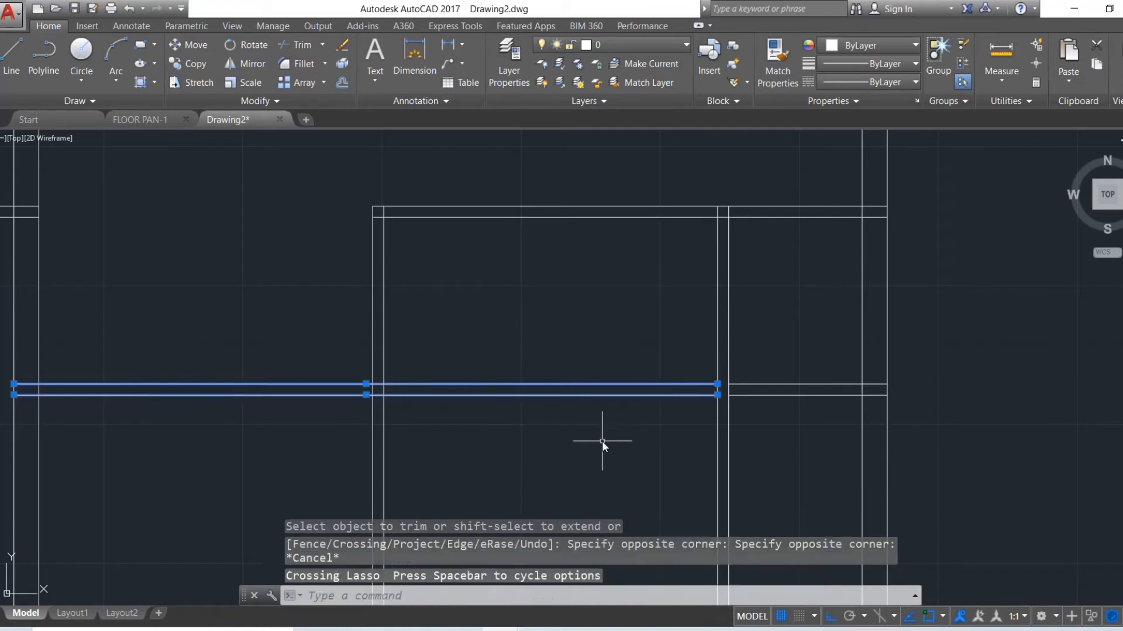
{"action": "key", "text": "Delete"}
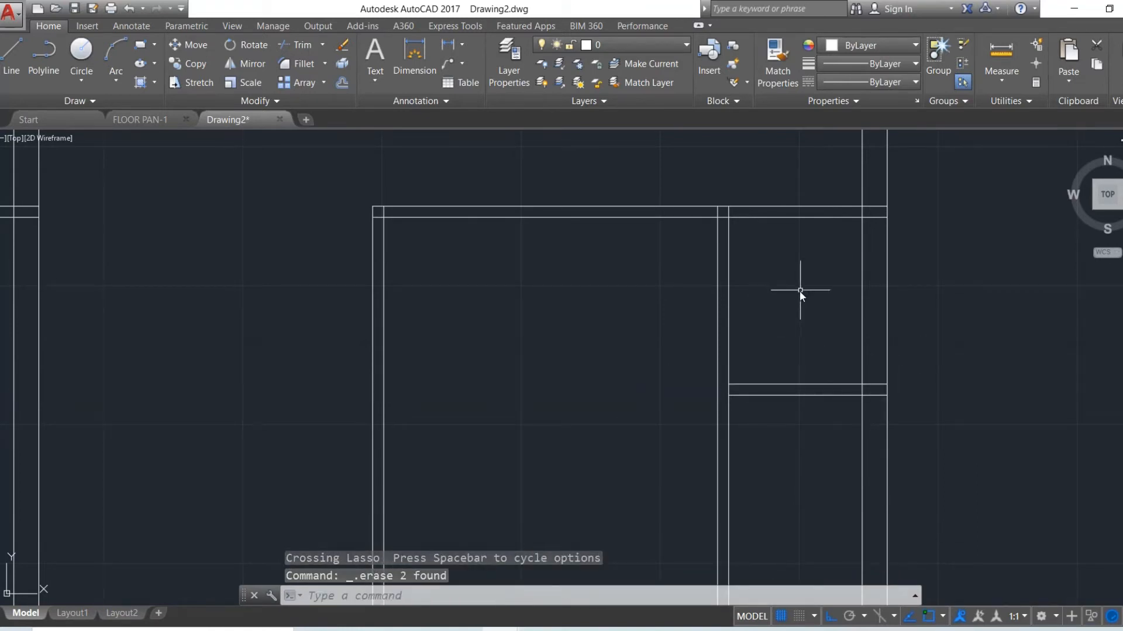
Trim the ends of the two horizontal partitions that cross into the east outer wall.
{"action": "scroll", "coordinate": [801, 290], "scroll_direction": "down", "scroll_amount": 2}
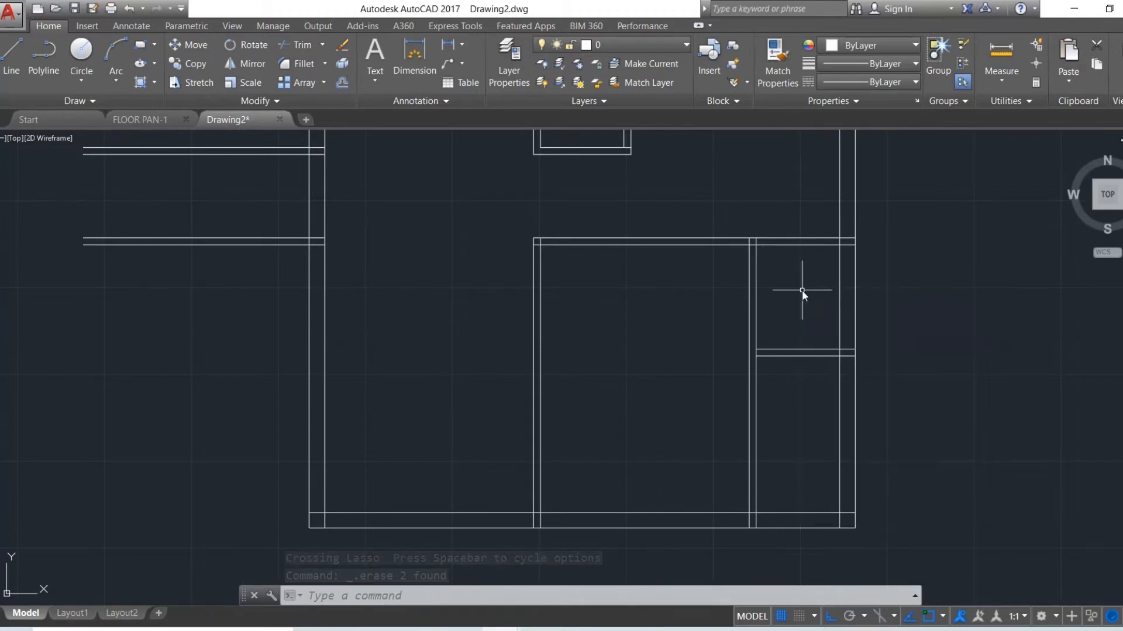
{"action": "left_click", "coordinate": [291, 44]}
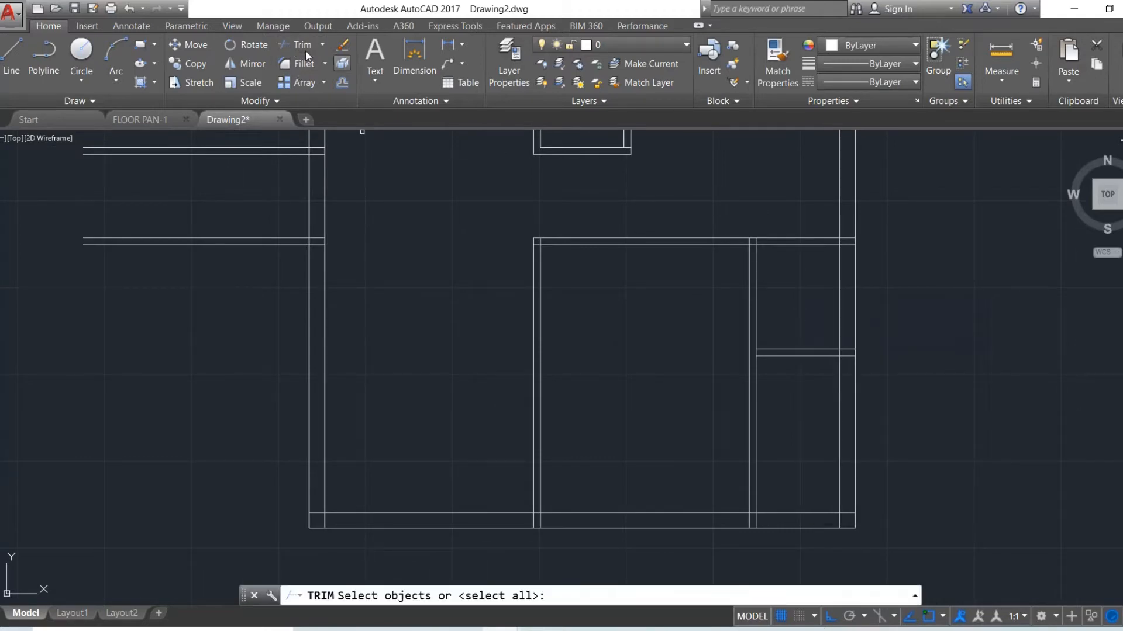
{"action": "key", "text": "Return"}
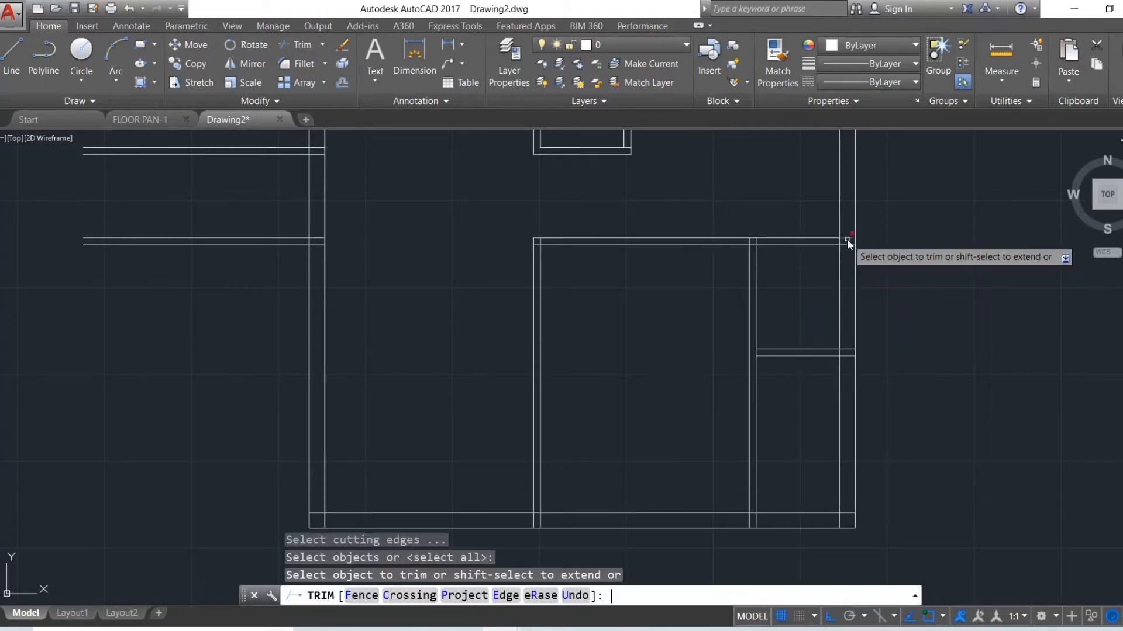
{"action": "left_click", "coordinate": [845, 226]}
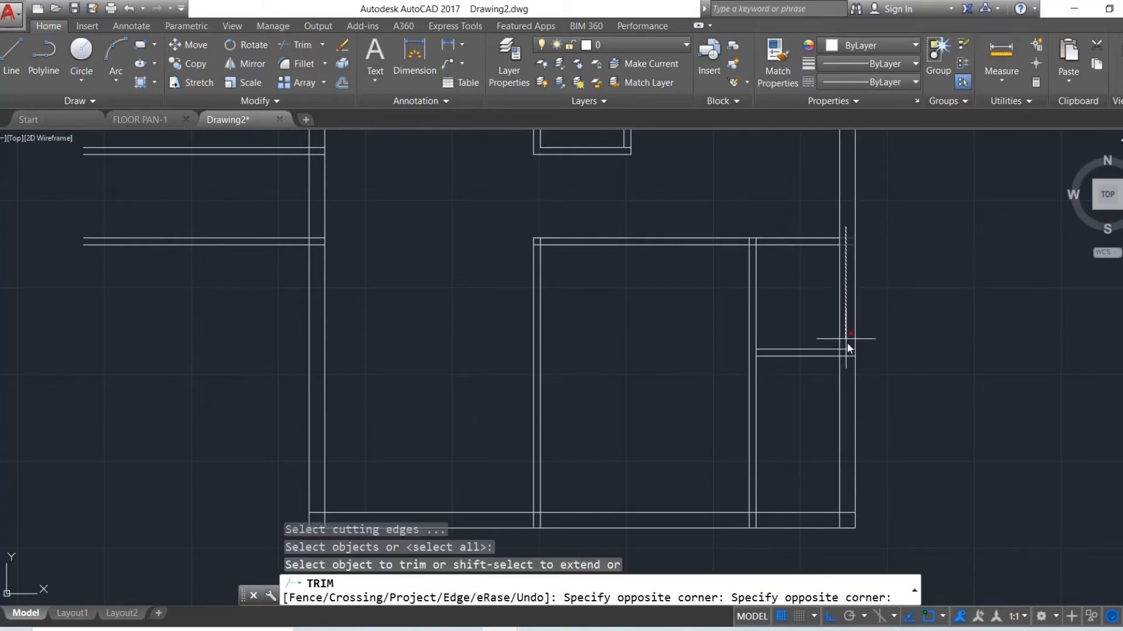
{"action": "left_click", "coordinate": [845, 378]}
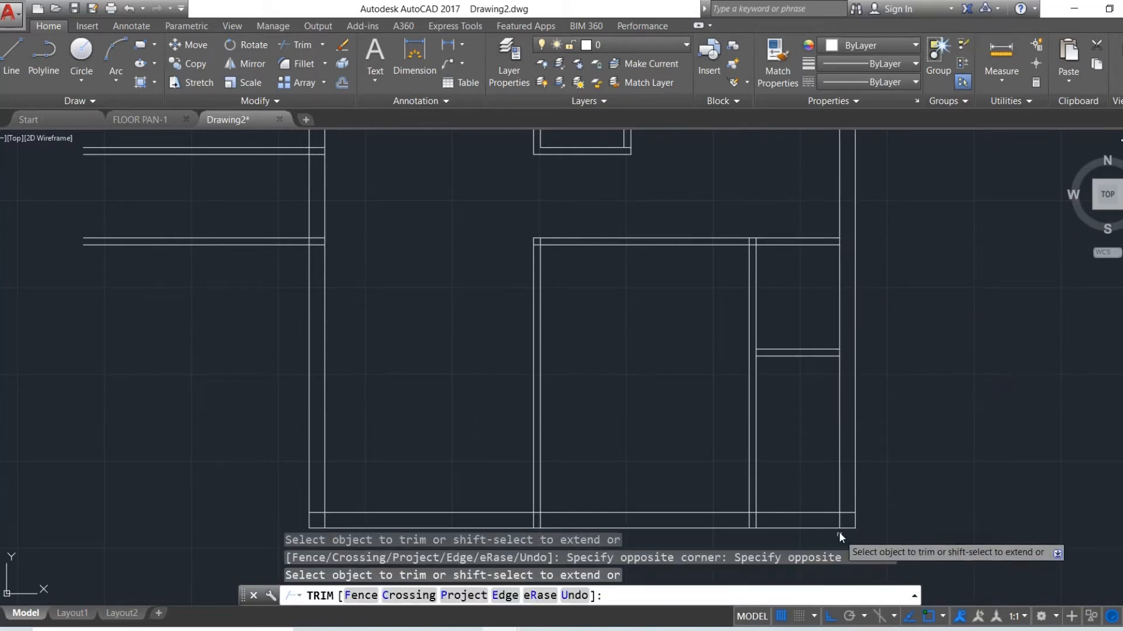
Trim the ends of the vertical partitions and the side walls' inner lines that cross into the south outer wall.
{"action": "left_click", "coordinate": [846, 518]}
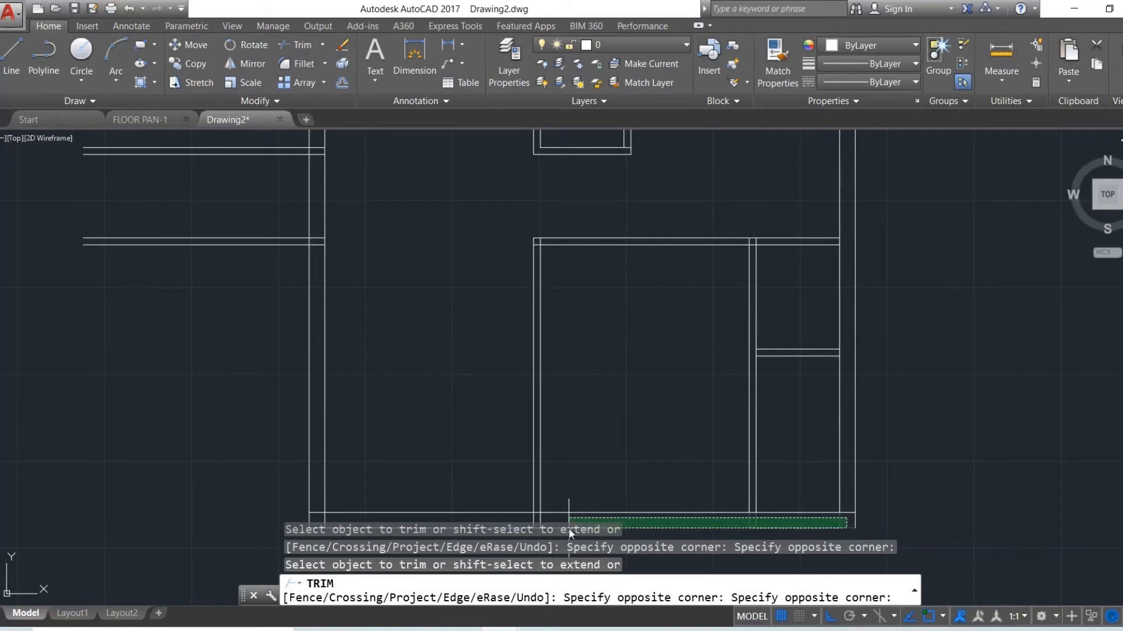
{"action": "left_click", "coordinate": [510, 520]}
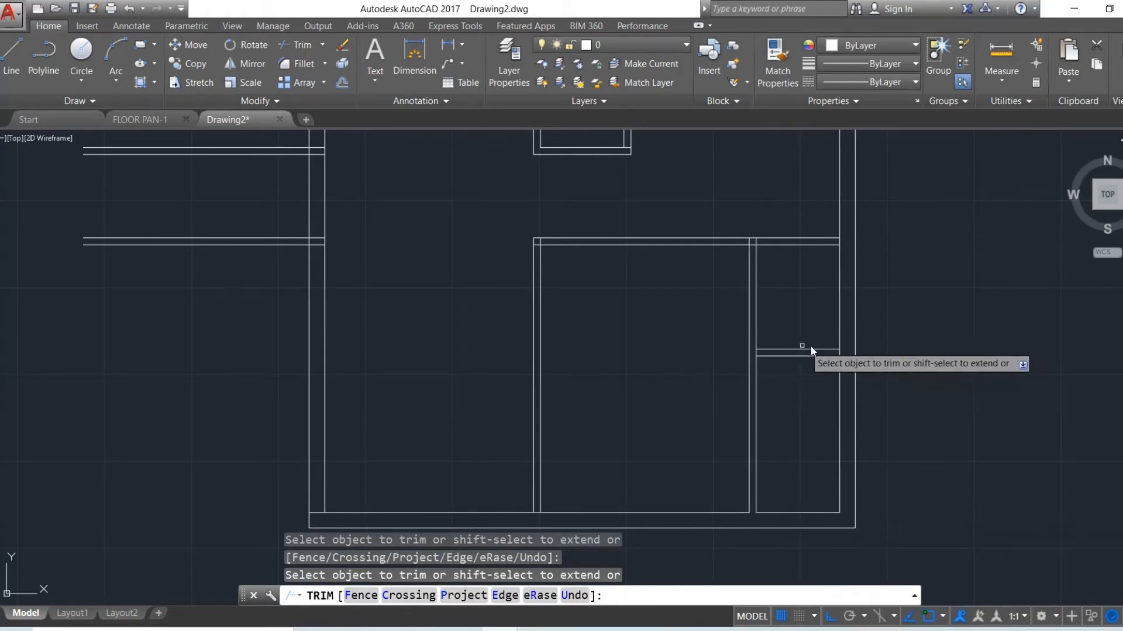
{"action": "key", "text": "Escape"}
Check plan2.jpg and draw a vertical line closing the open west ends of the kitchen and puja room walls.
{"action": "scroll", "coordinate": [828, 414], "scroll_direction": "down", "scroll_amount": 4}
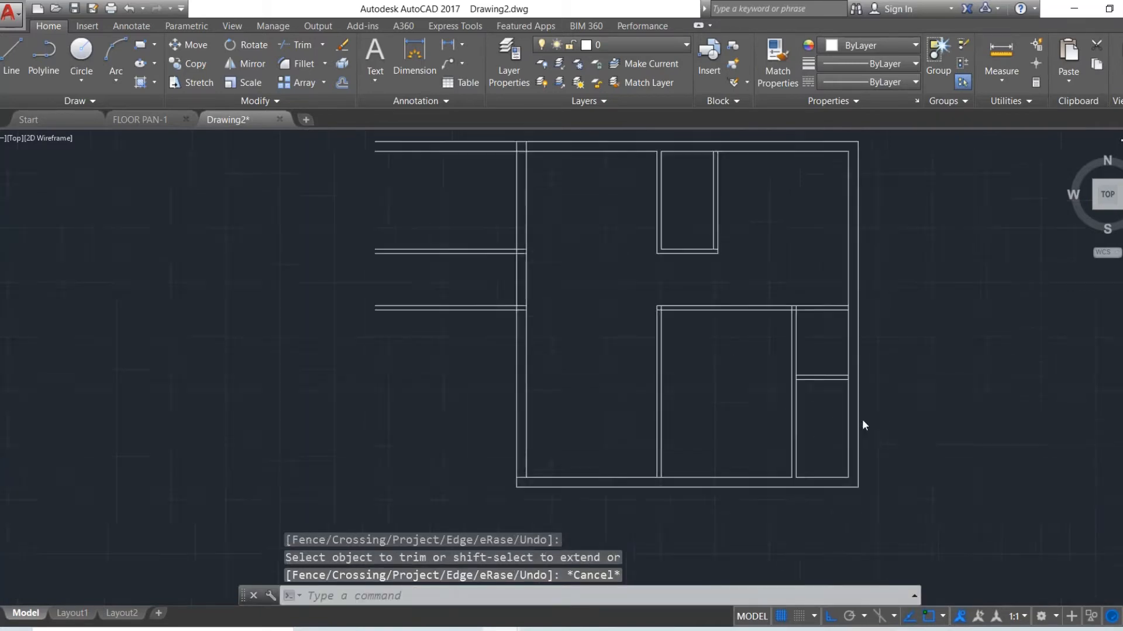
{"action": "key", "text": "alt+Tab"}
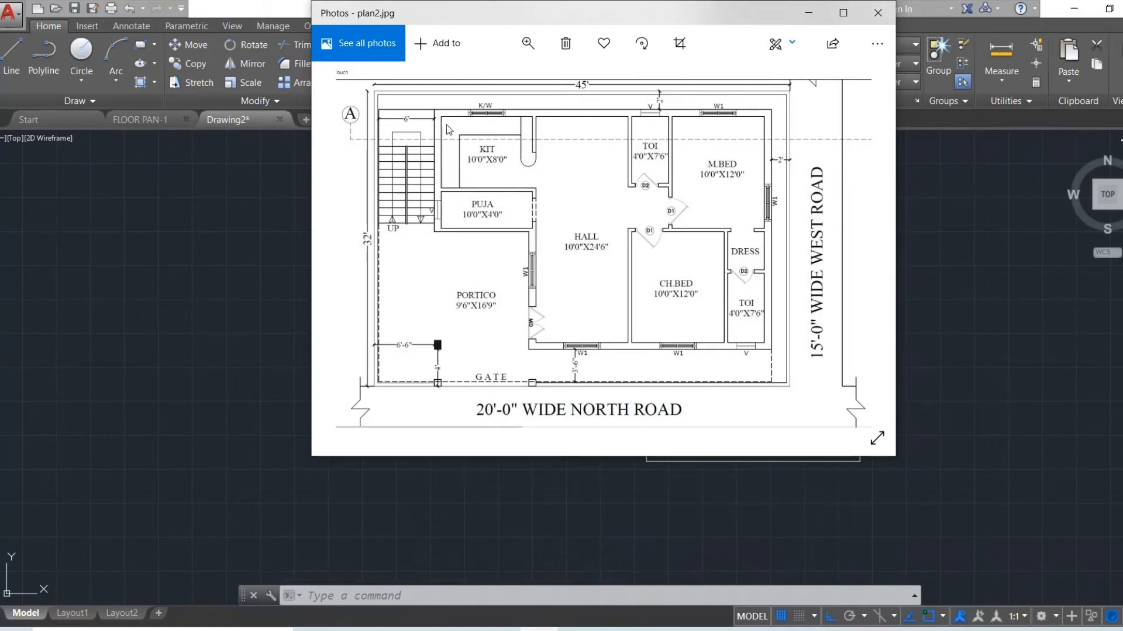
{"action": "left_click", "coordinate": [808, 13]}
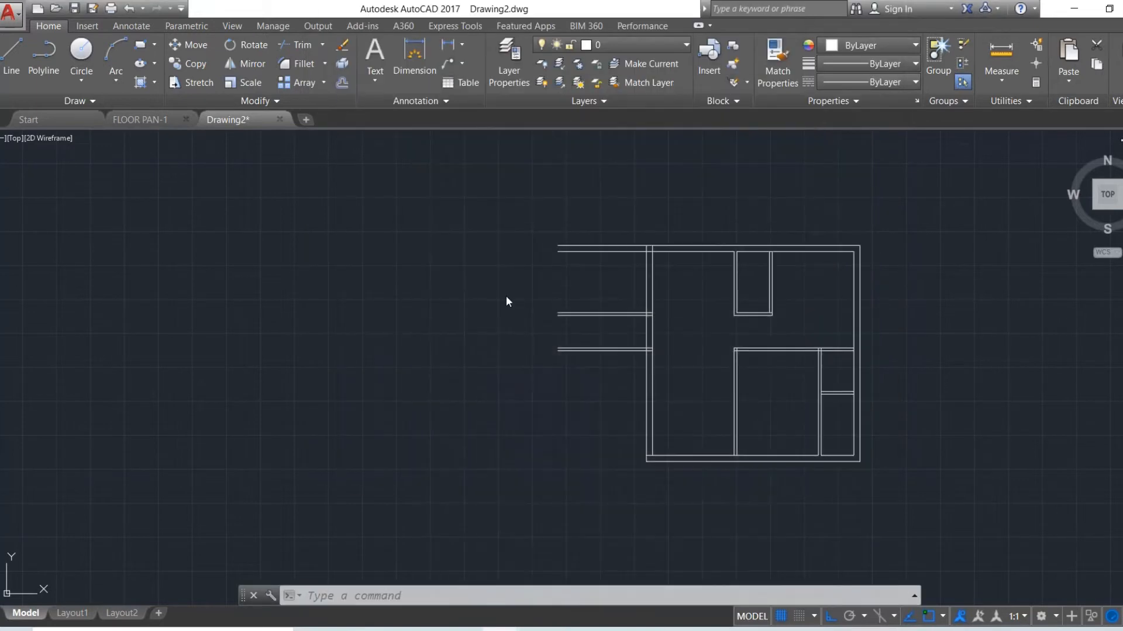
{"action": "type", "text": "l"}
{"action": "key", "text": "Return"}
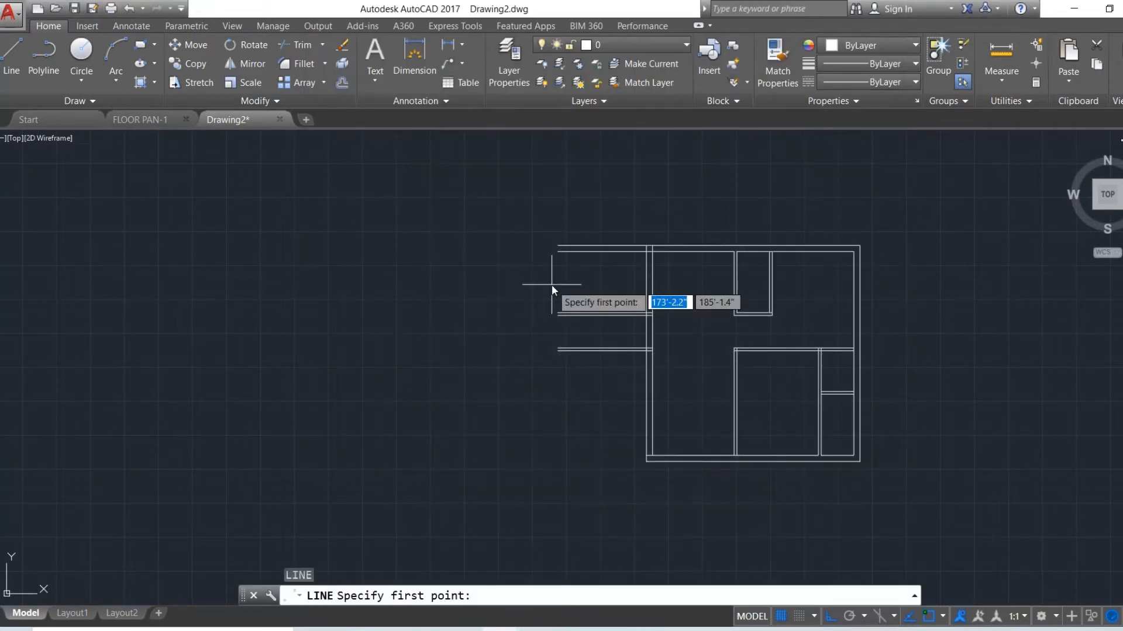
{"action": "left_click", "coordinate": [558, 246]}
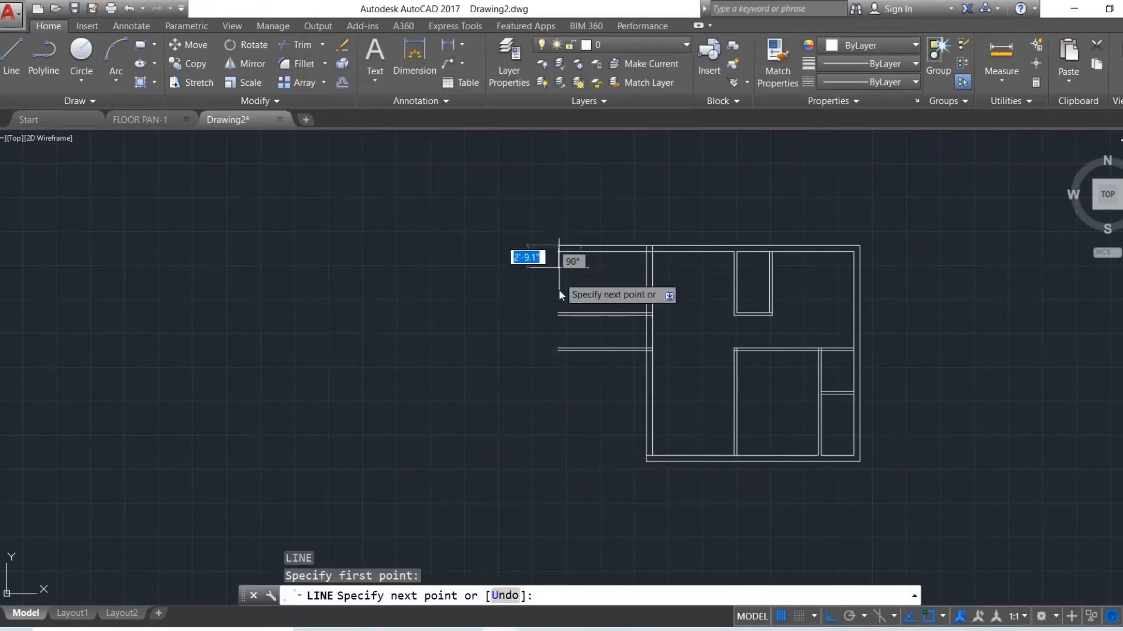
{"action": "left_click", "coordinate": [559, 350]}
{"action": "key", "text": "Escape"}
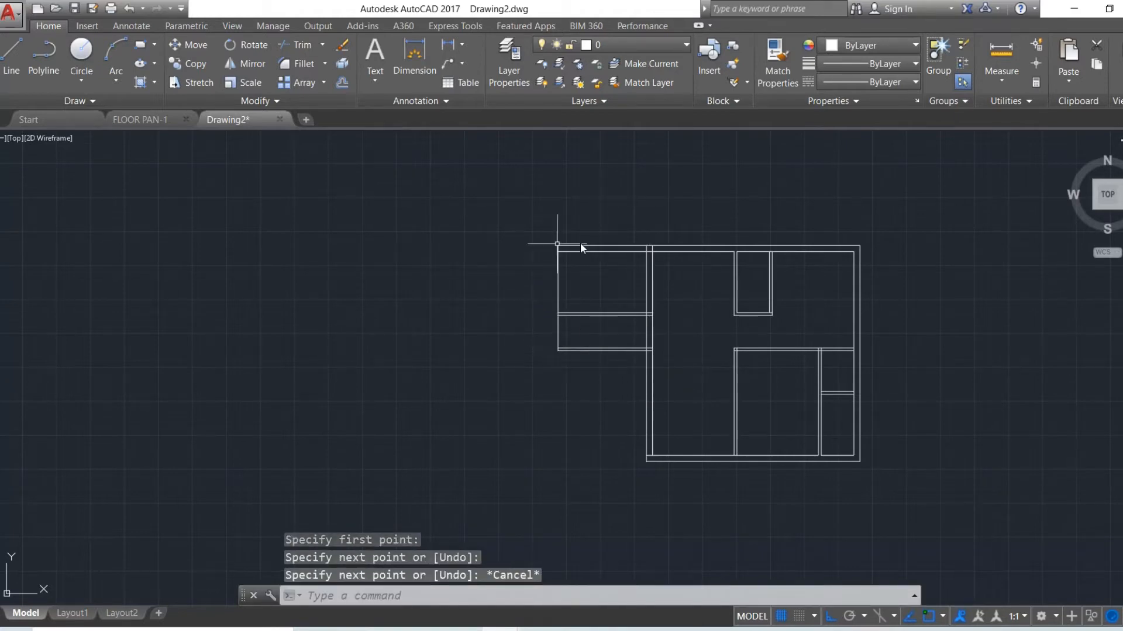
Offset the new west closing line 9" east to form the west outer wall of the kitchen and puja room.
{"action": "left_click", "coordinate": [342, 82]}
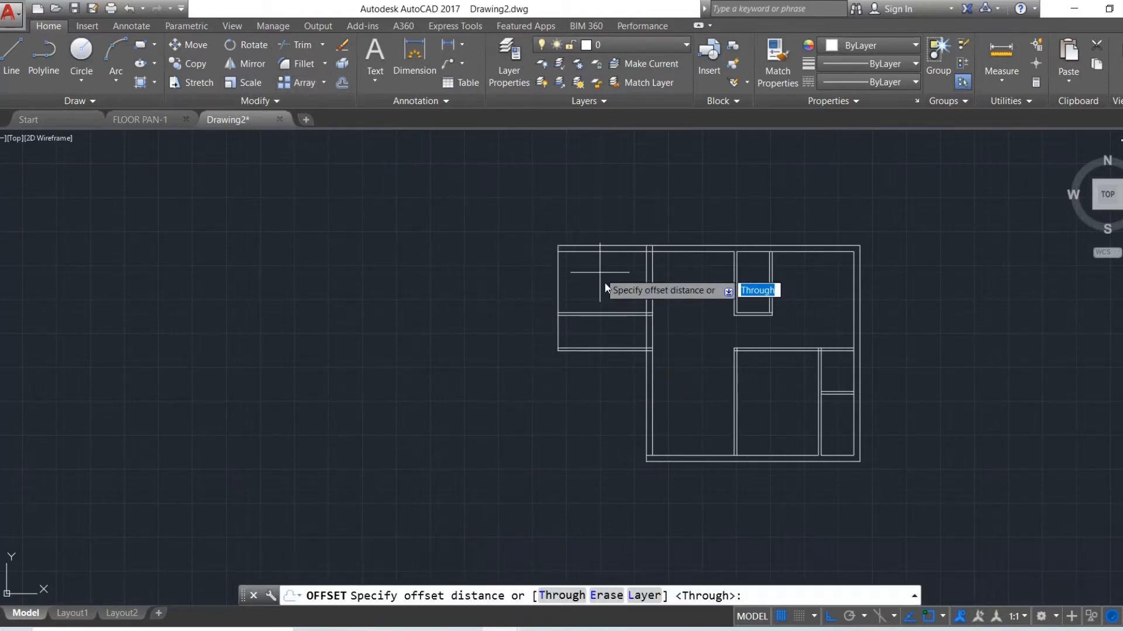
{"action": "type", "text": "9\""}
{"action": "key", "text": "Return"}
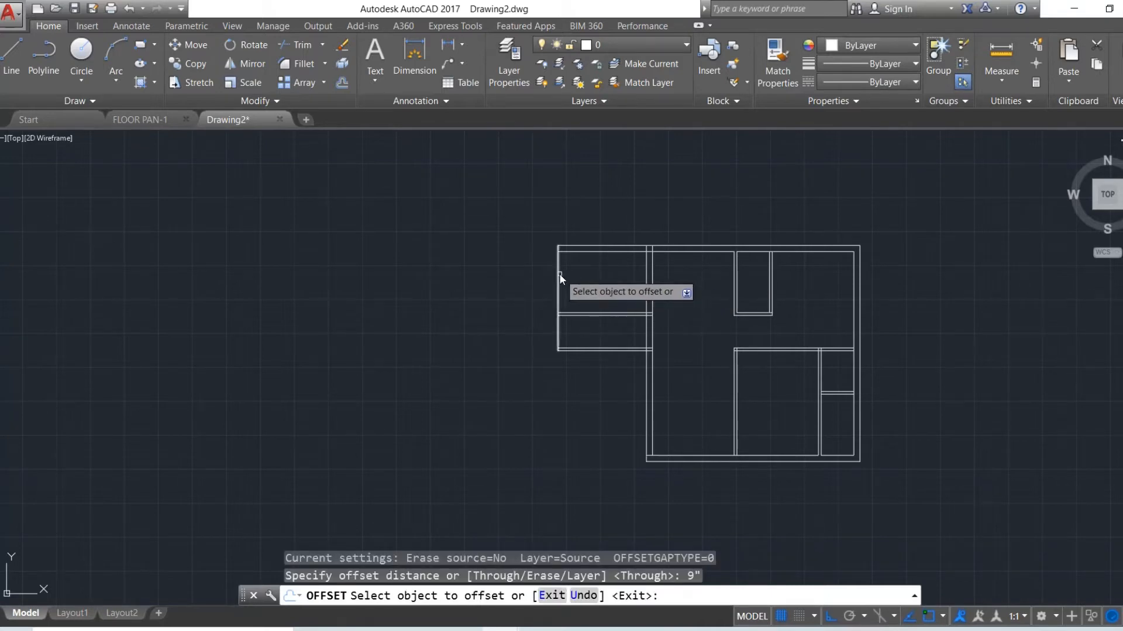
{"action": "left_click", "coordinate": [559, 274]}
{"action": "left_click", "coordinate": [598, 278]}
{"action": "key", "text": "Escape"}
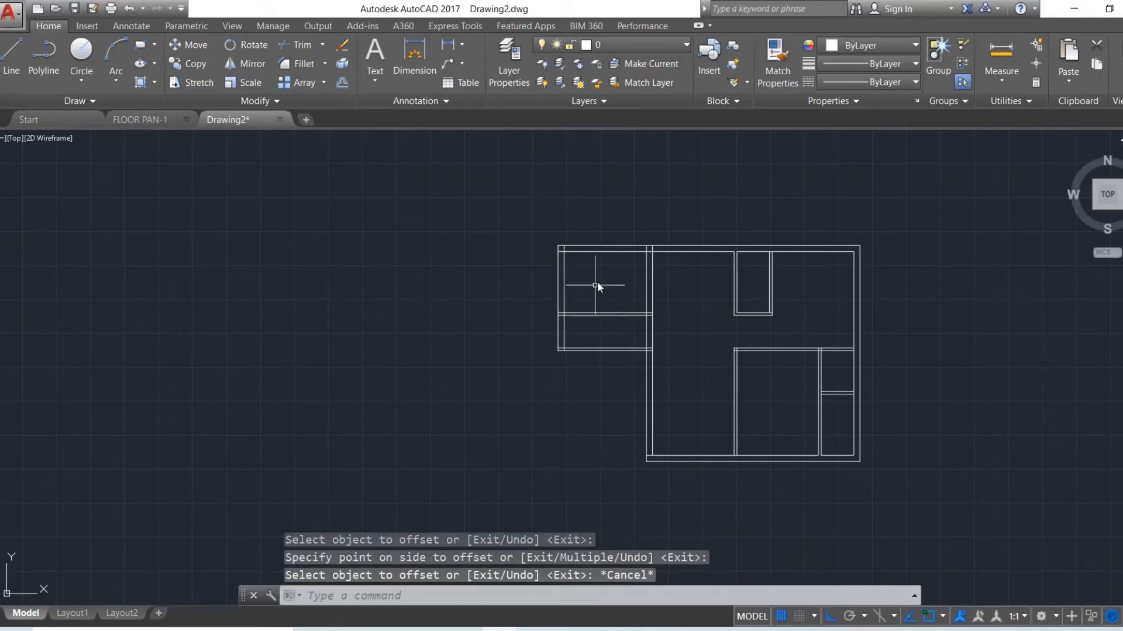
Check the wall between puja and hall in plan2.jpg, and offset the hall-side line of the hall's west wall 4" west.
{"action": "scroll", "coordinate": [576, 303], "scroll_direction": "up", "scroll_amount": 4}
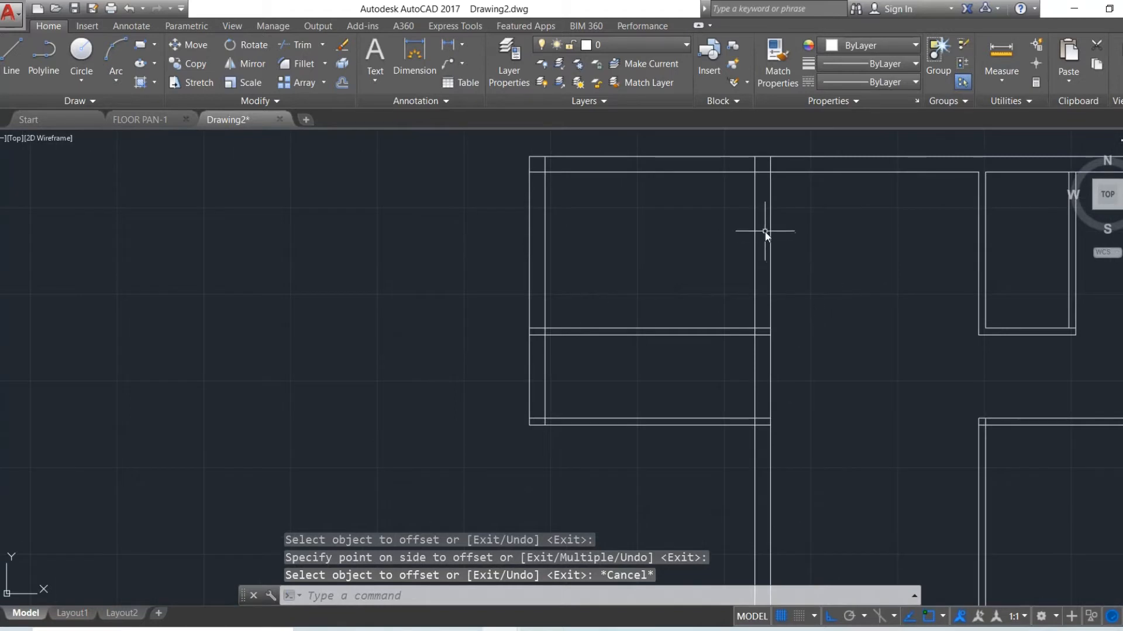
{"action": "key", "text": "alt+Tab"}
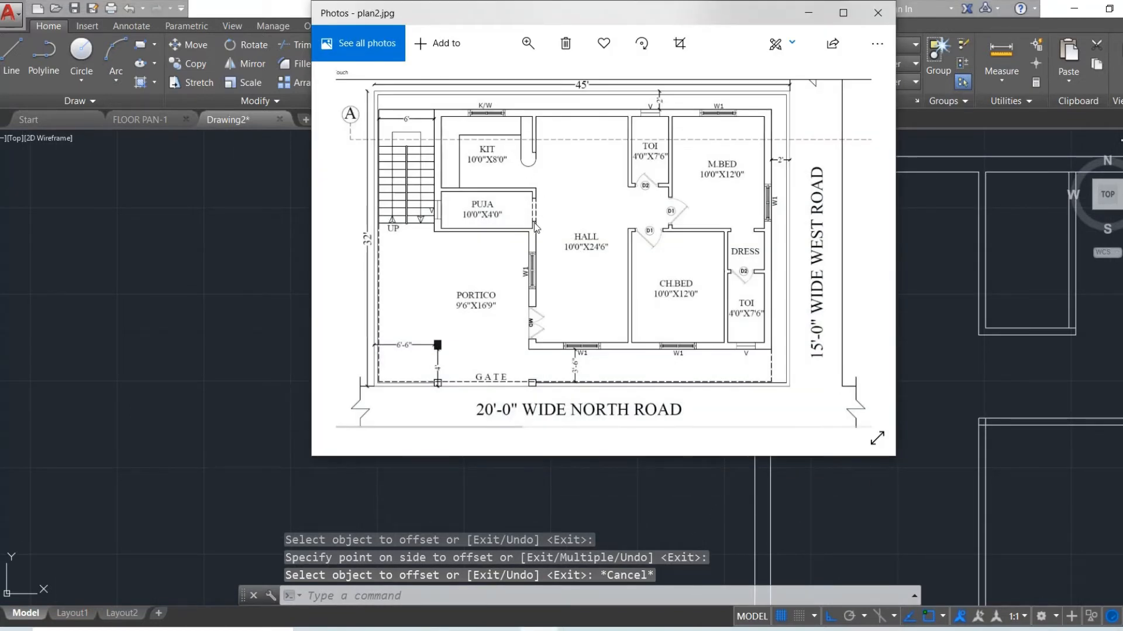
{"action": "left_click", "coordinate": [809, 13]}
{"action": "type", "text": "p"}
{"action": "key", "text": "Return"}
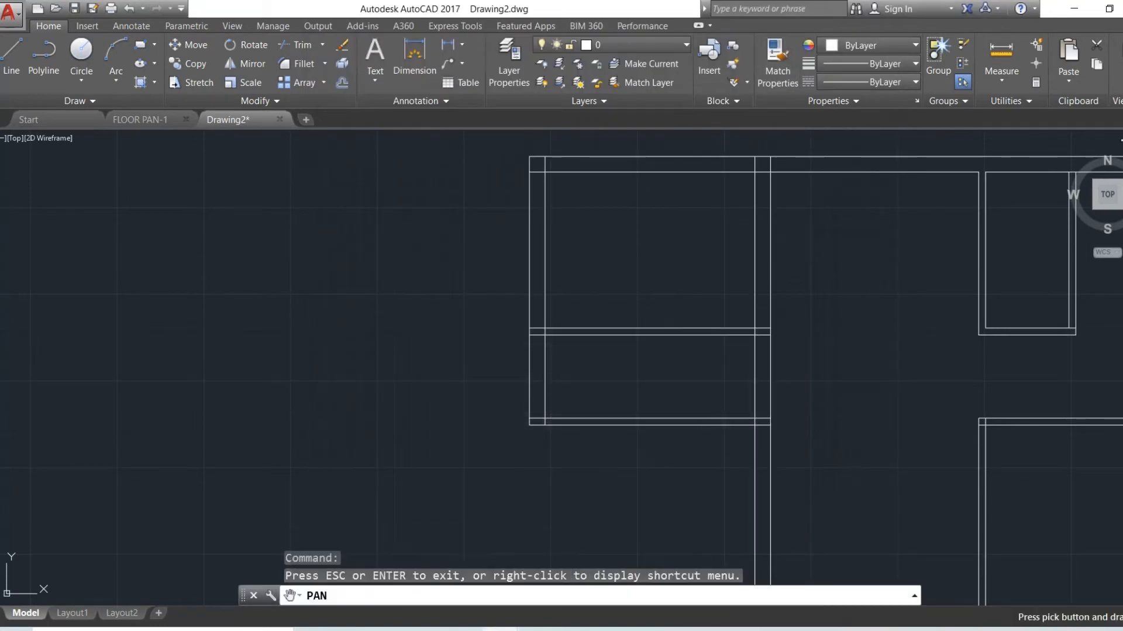
{"action": "mouse_move", "coordinate": [977, 333]}
{"action": "left_mouse_down"}
{"action": "mouse_move", "coordinate": [652, 240]}
{"action": "mouse_move", "coordinate": [709, 264]}
{"action": "mouse_move", "coordinate": [744, 316]}
{"action": "left_mouse_up"}
{"action": "key", "text": "Escape"}
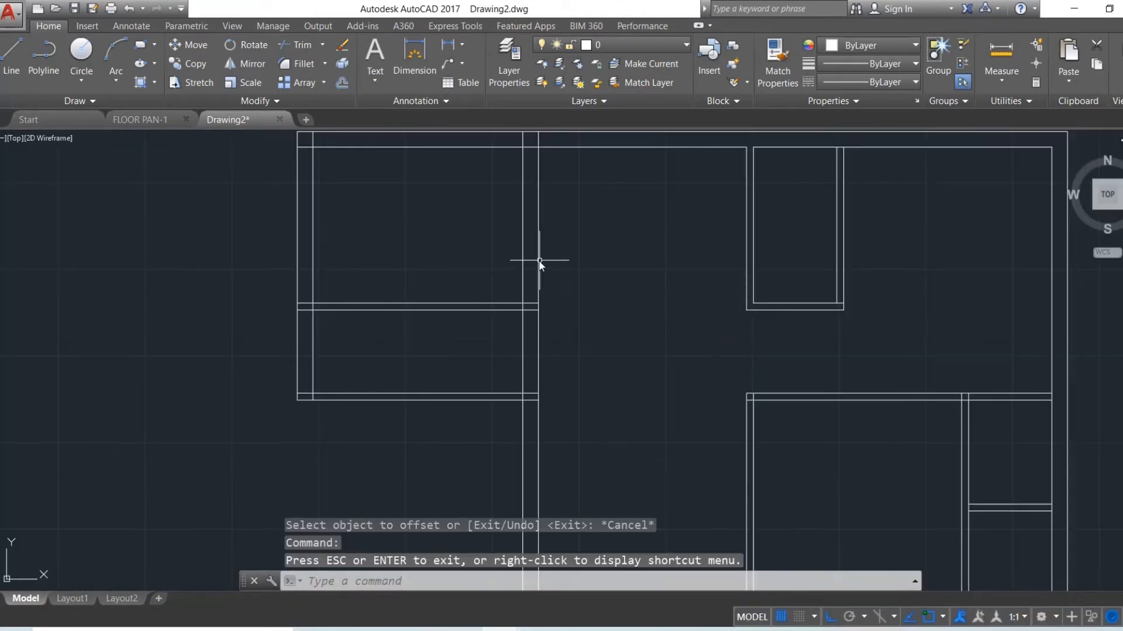
{"action": "left_click", "coordinate": [537, 261]}
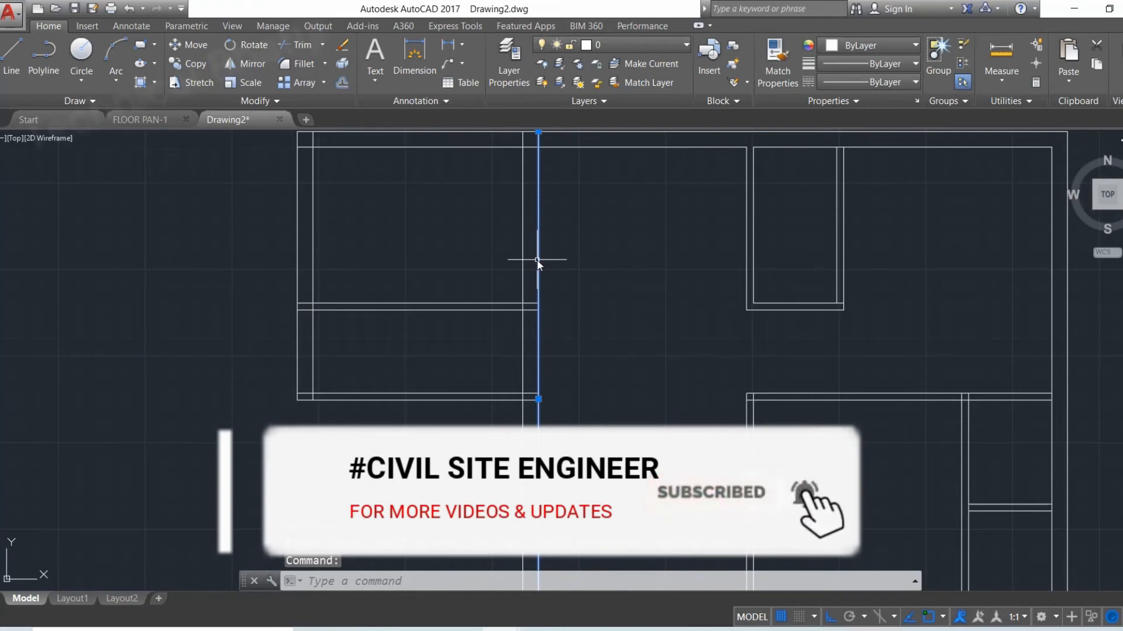
{"action": "left_click", "coordinate": [341, 84]}
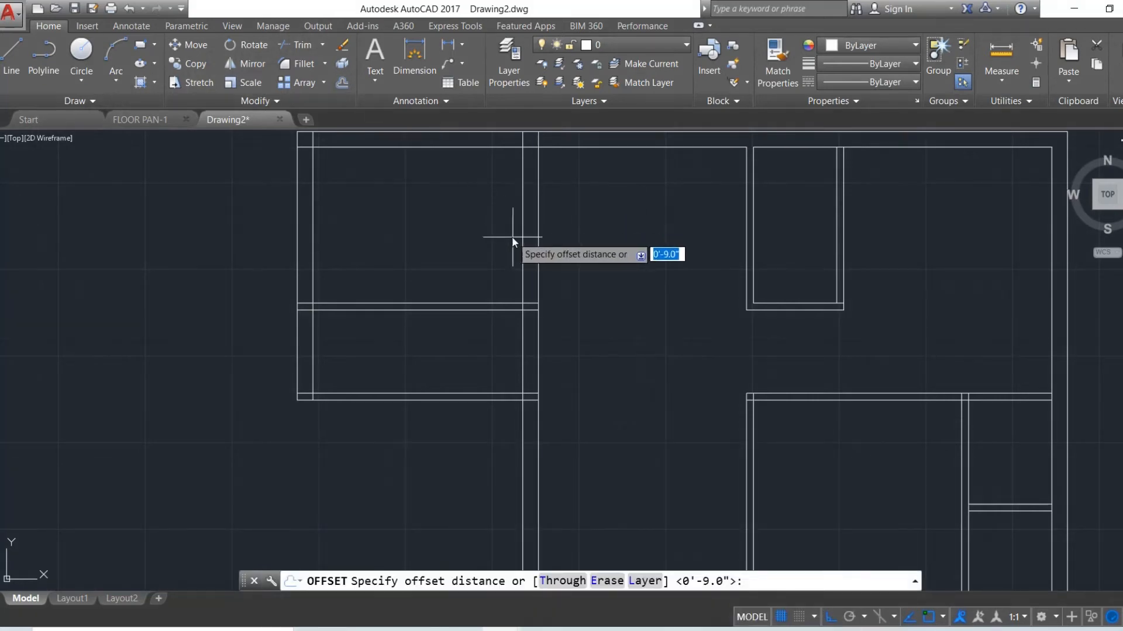
{"action": "type", "text": "4\""}
{"action": "key", "text": "Return"}
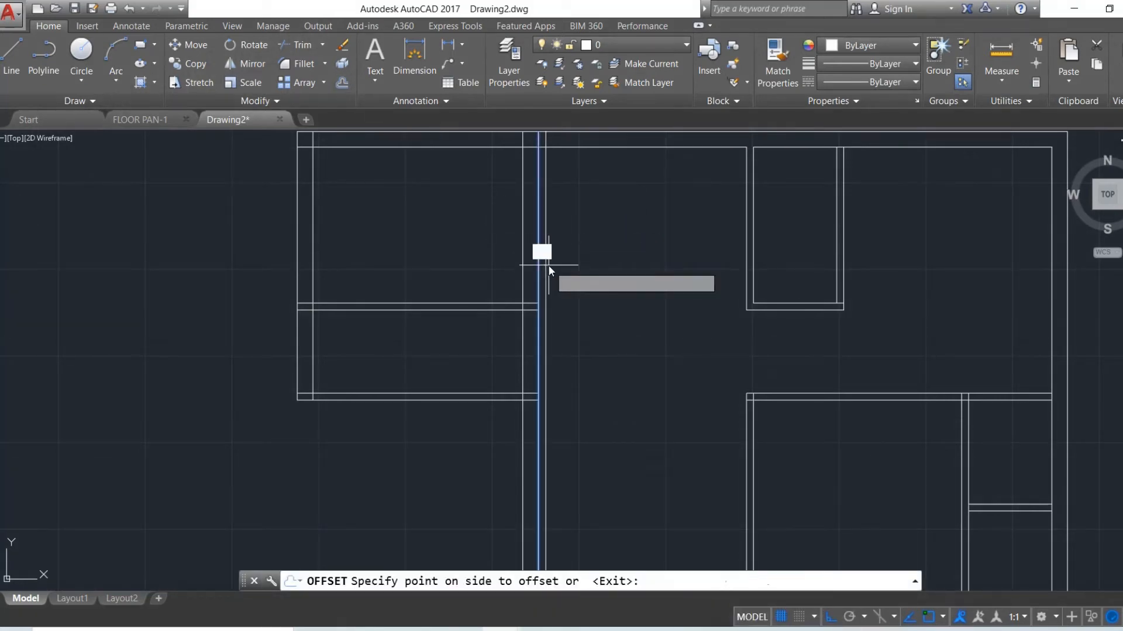
{"action": "left_click", "coordinate": [520, 264]}
{"action": "key", "text": "Escape"}
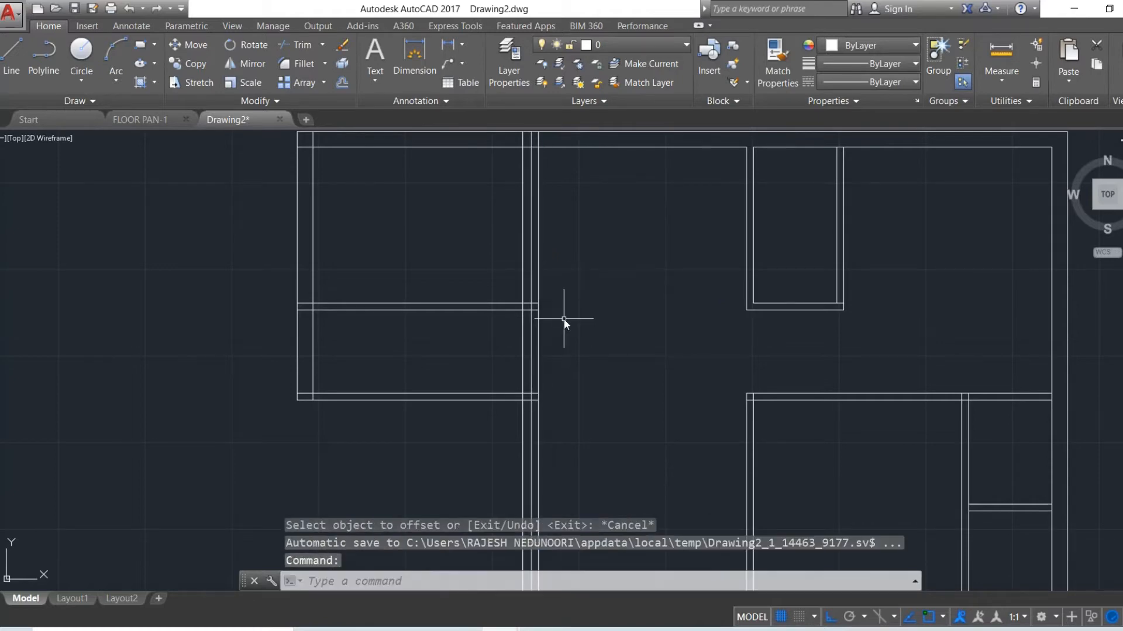
Trim away the new 4" offset line where it runs south of the puja room's south wall.
{"action": "scroll", "coordinate": [596, 354], "scroll_direction": "down", "scroll_amount": 2}
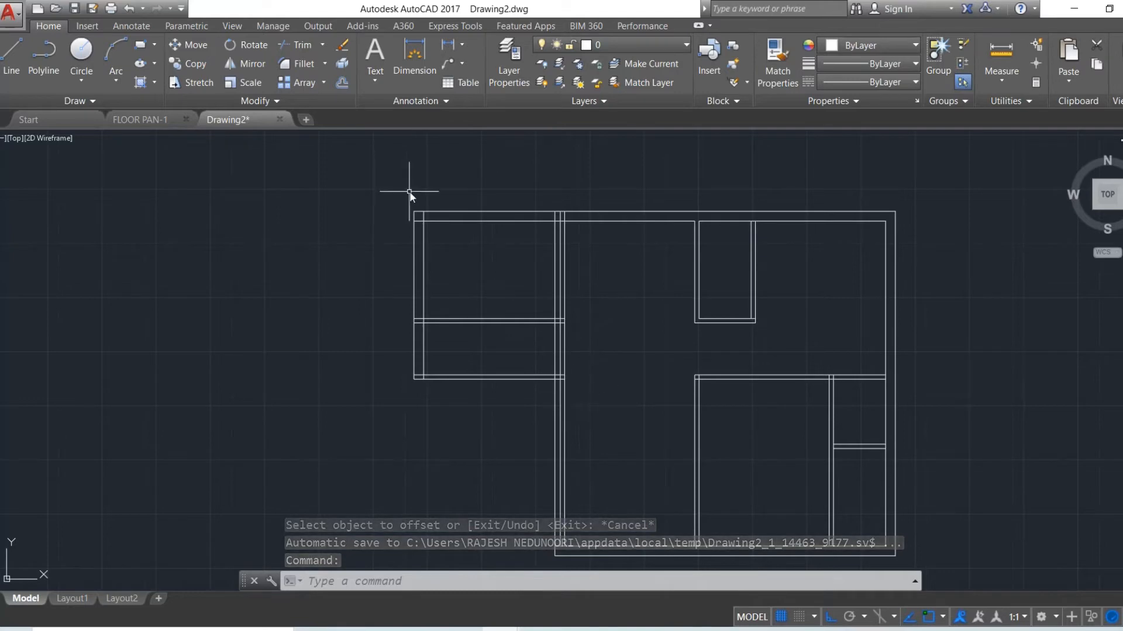
{"action": "type", "text": "tr"}
{"action": "key", "text": "Return"}
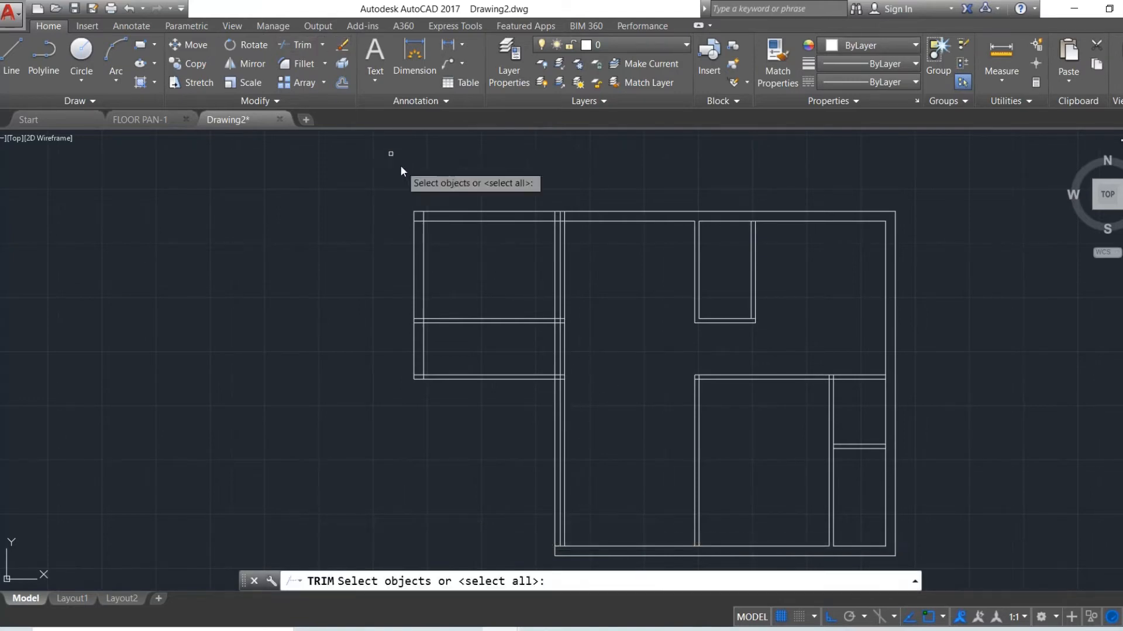
{"action": "key", "text": "Return"}
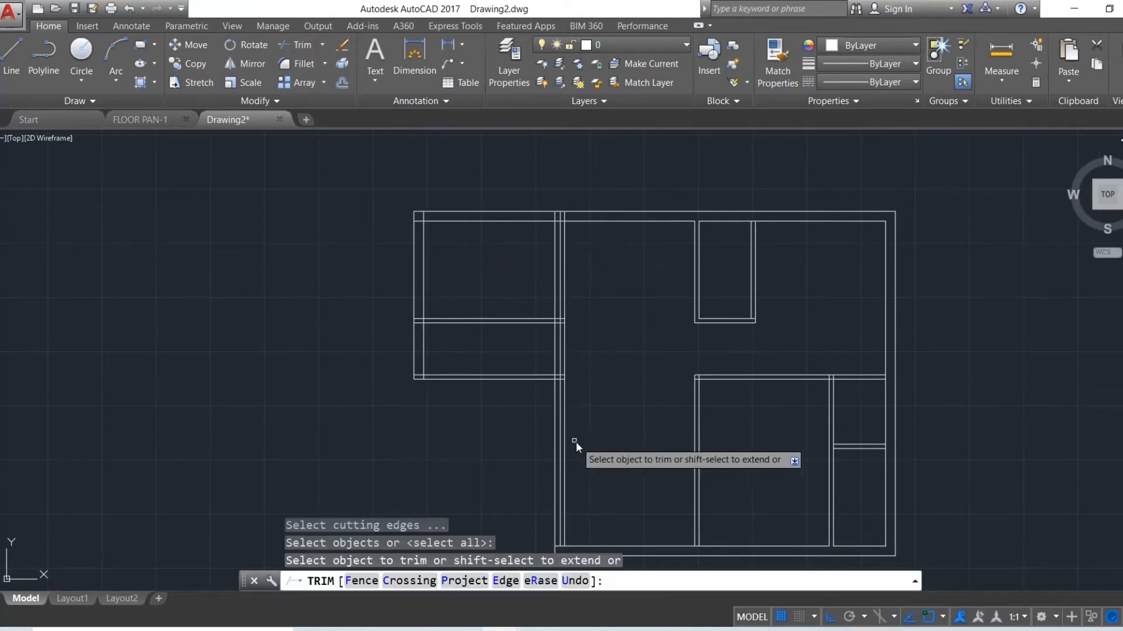
{"action": "left_click", "coordinate": [559, 426]}
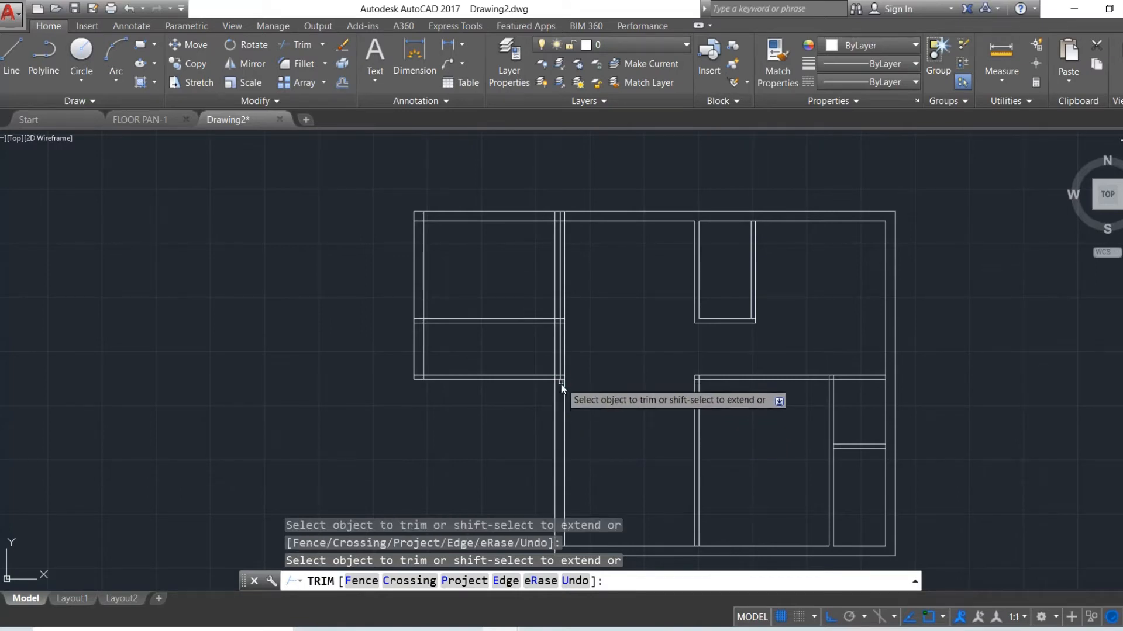
{"action": "key", "text": "Escape"}
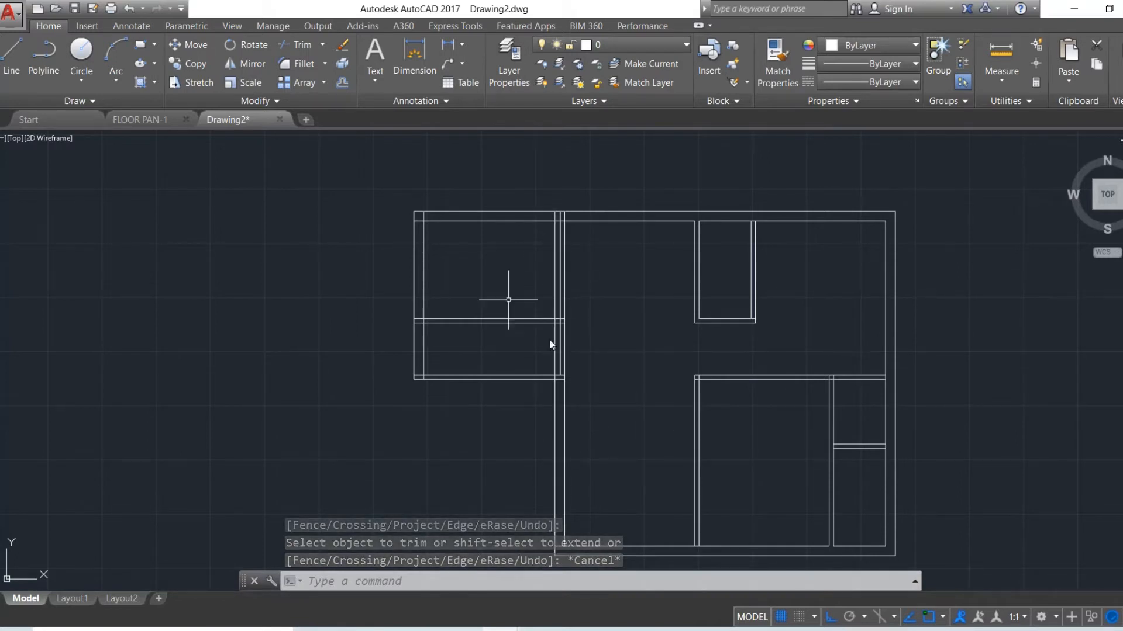
Trim the westernmost line of the hall's west wall alongside the puja room and erase its remaining piece beside the kitchen.
{"action": "left_click", "coordinate": [284, 46]}
{"action": "key", "text": "Return"}
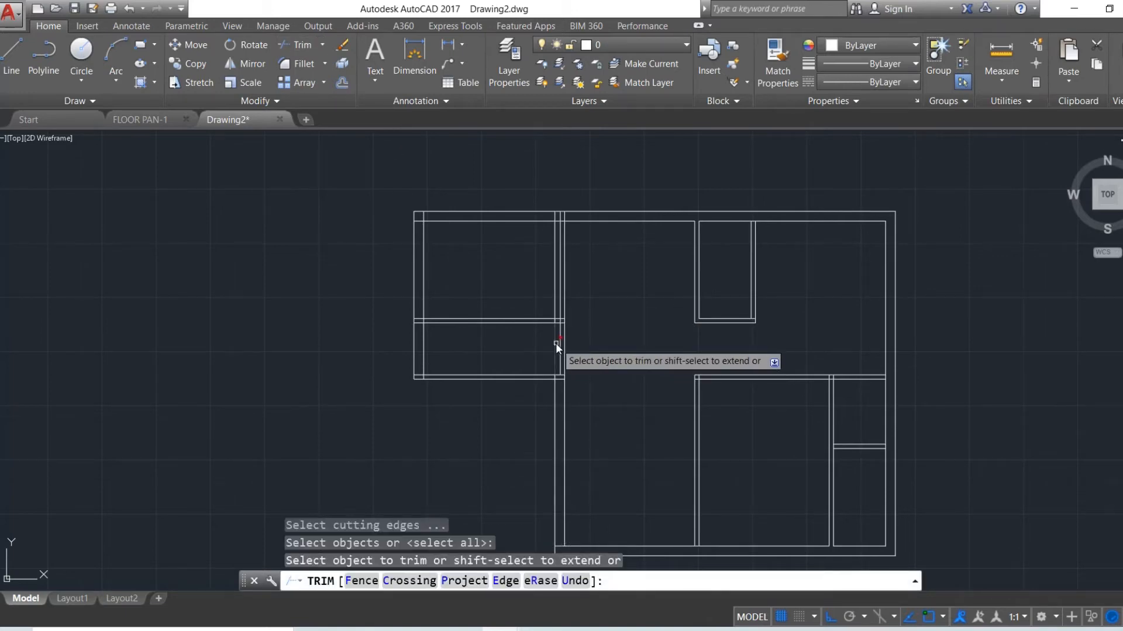
{"action": "left_click", "coordinate": [555, 343]}
{"action": "key", "text": "Escape"}
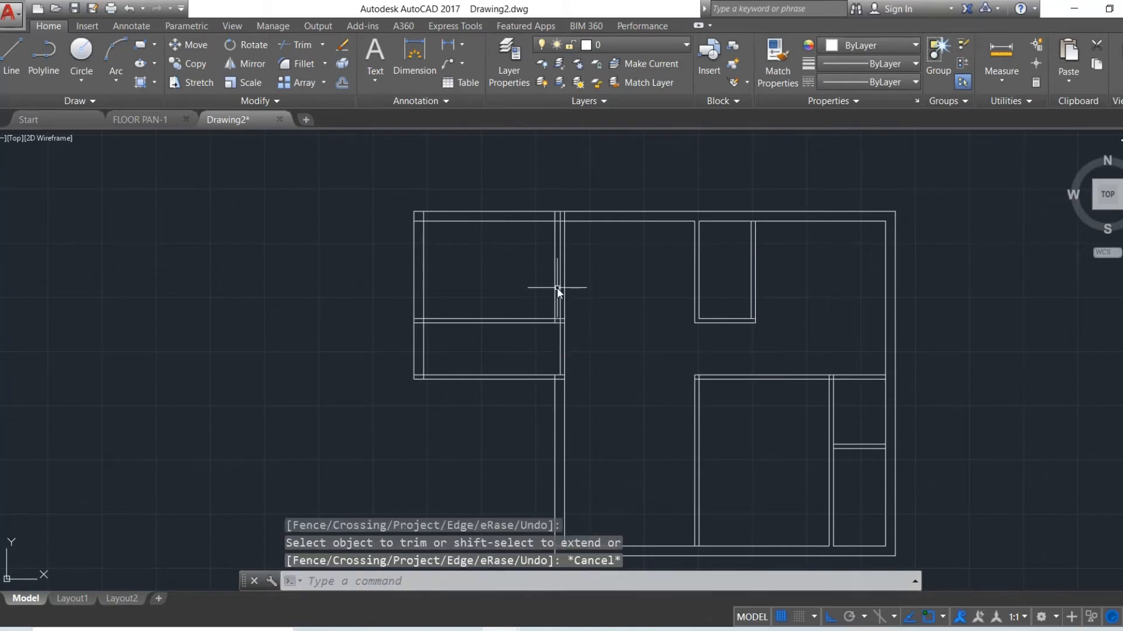
{"action": "left_click", "coordinate": [555, 290]}
{"action": "key", "text": "Delete"}
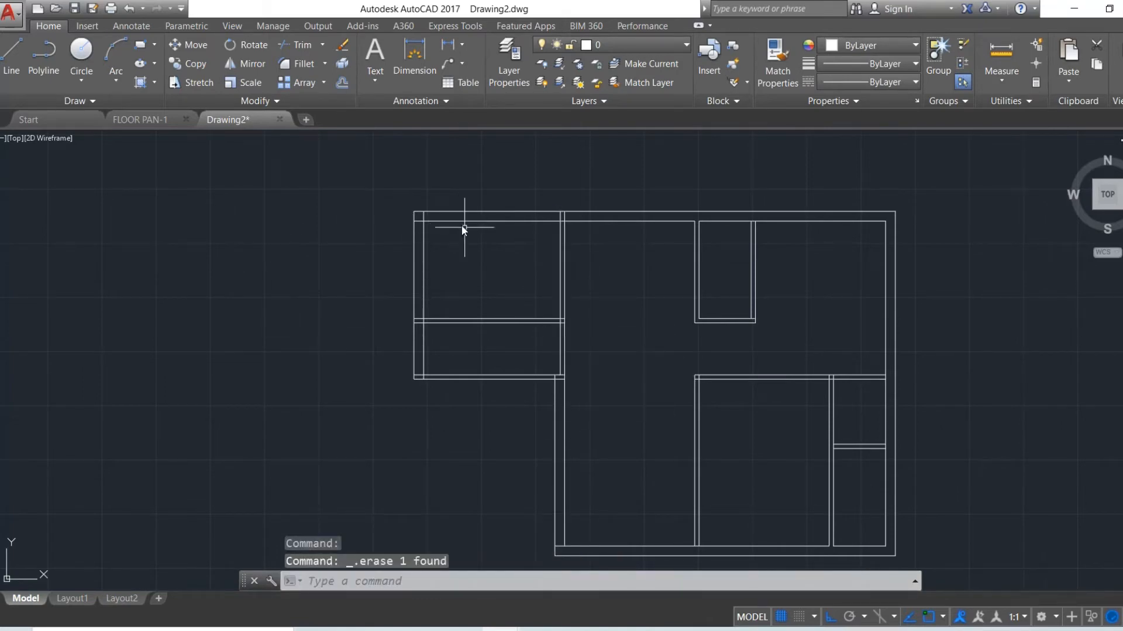
Trim the end of the master bedroom toilet's south inner line where it crosses the toilet's east partition.
{"action": "scroll", "coordinate": [505, 258], "scroll_direction": "down", "scroll_amount": 2}
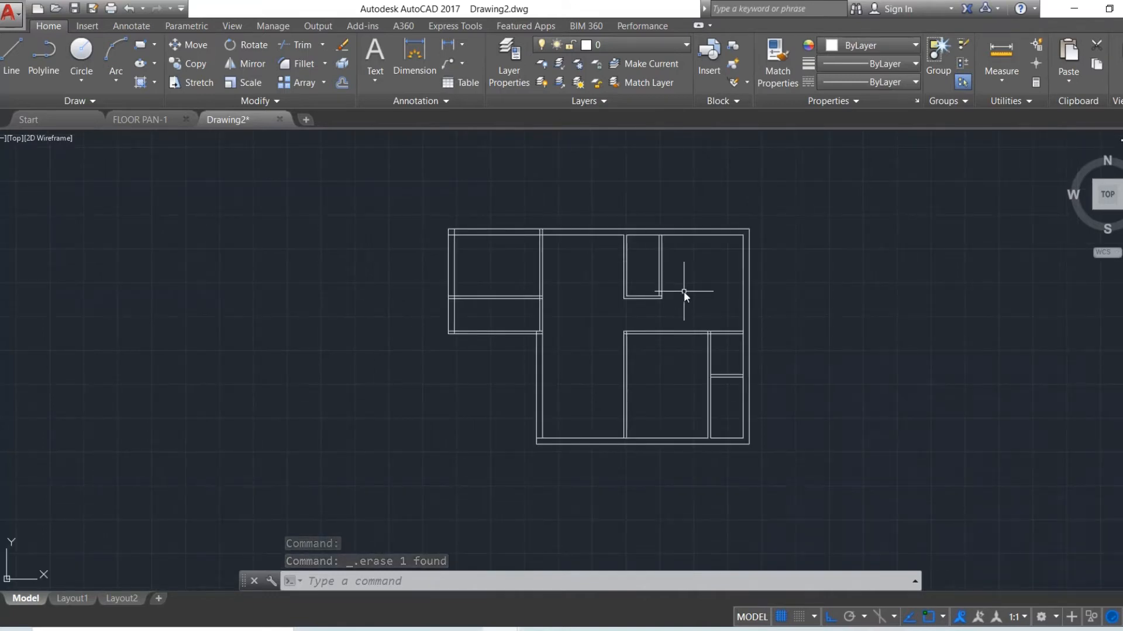
{"action": "scroll", "coordinate": [684, 291], "scroll_direction": "up", "scroll_amount": 5}
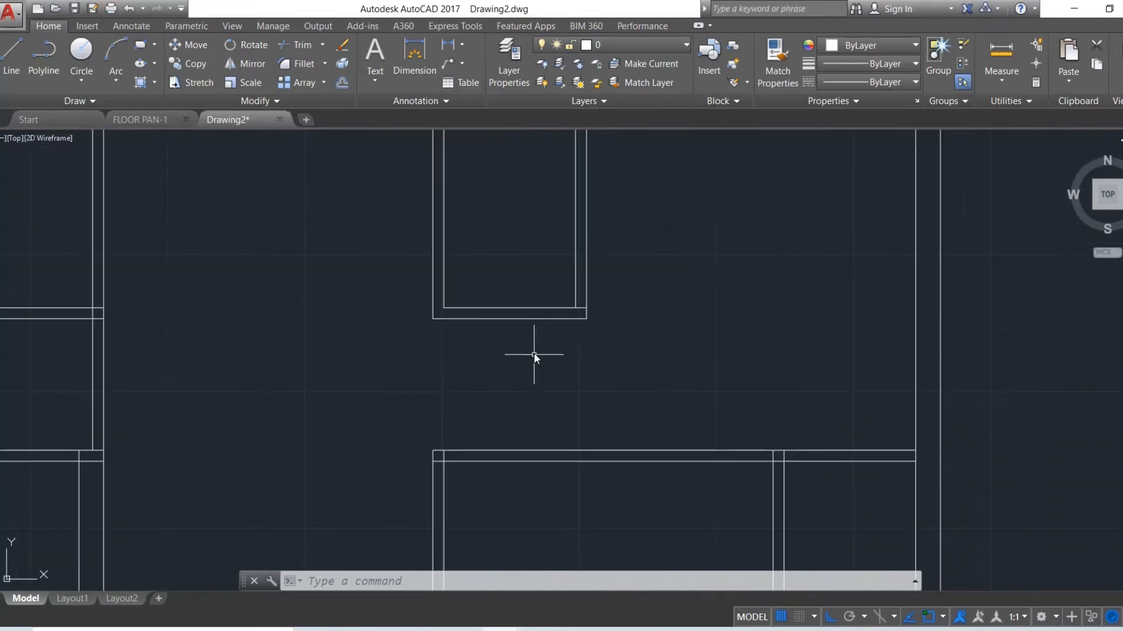
{"action": "left_click", "coordinate": [299, 48]}
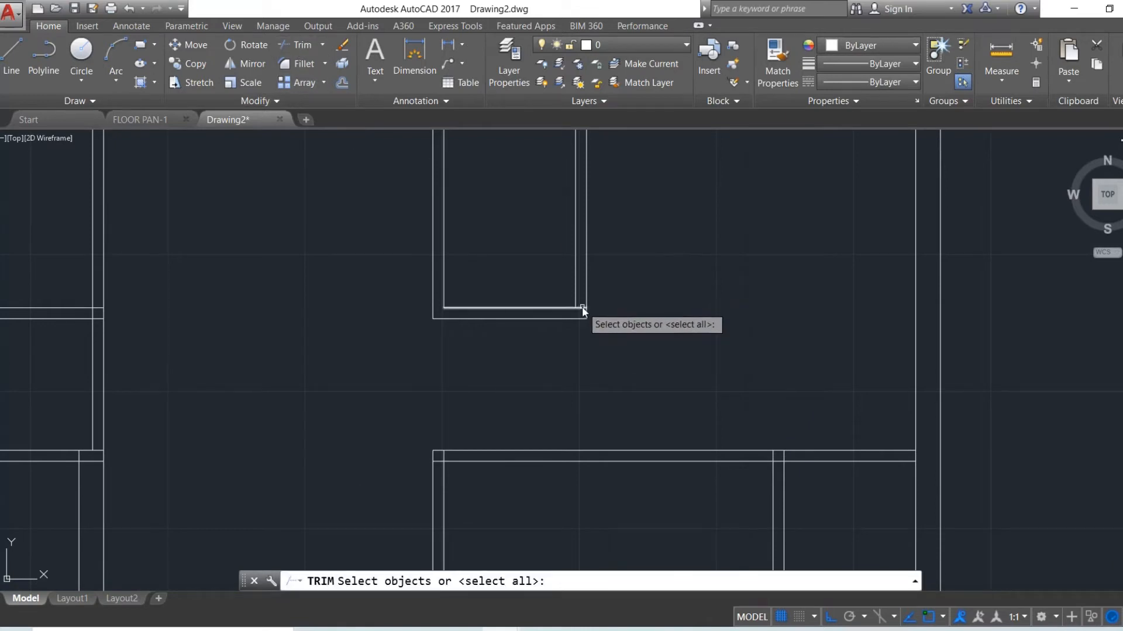
{"action": "key", "text": "Return"}
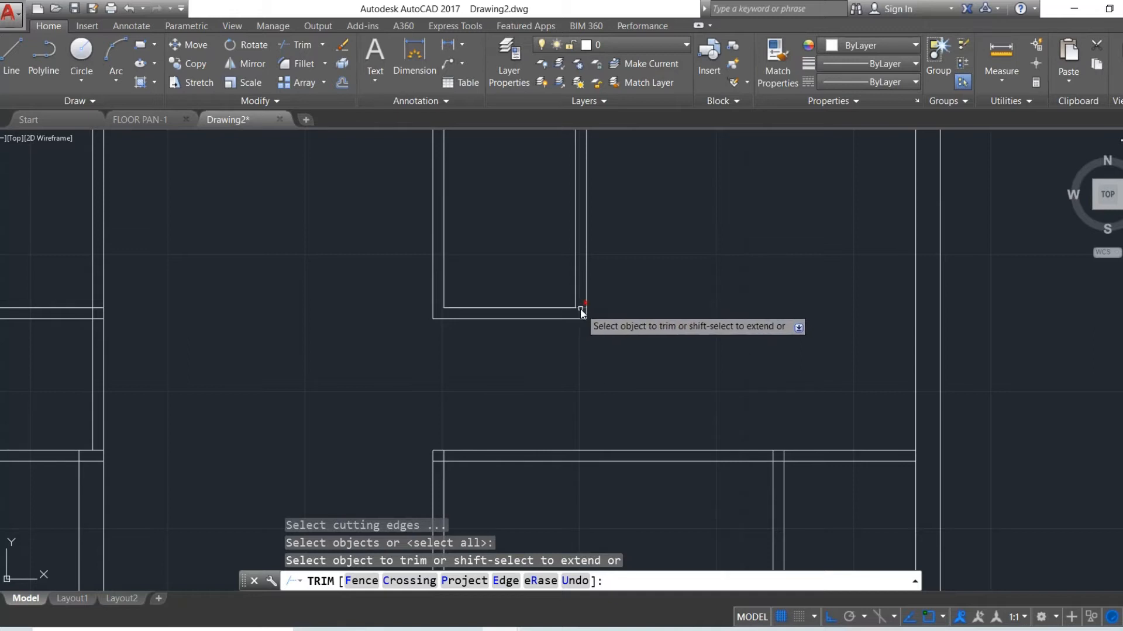
{"action": "left_click", "coordinate": [580, 307]}
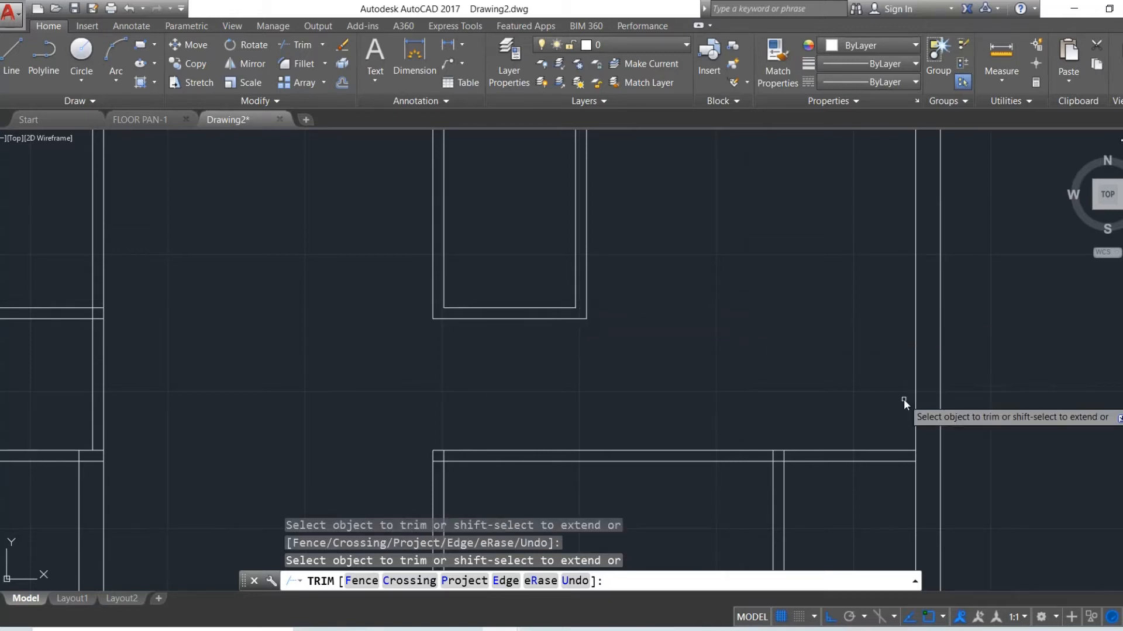
Trim the overlapping inner wall lines at the kitchen's northwest corner.
{"action": "scroll", "coordinate": [903, 399], "scroll_direction": "down", "scroll_amount": 5}
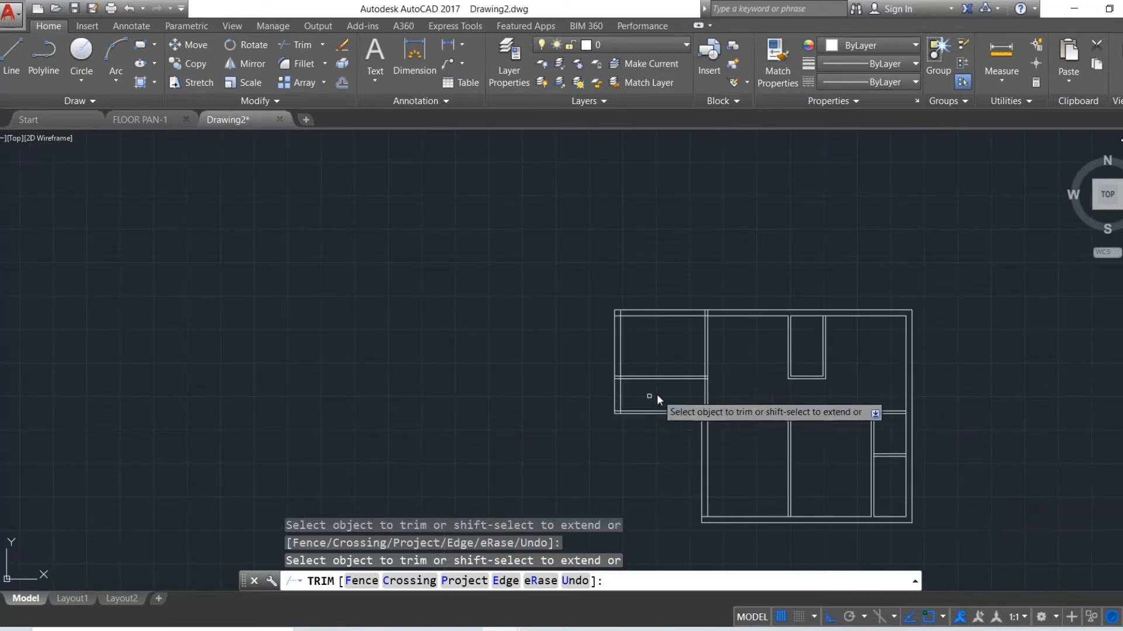
{"action": "scroll", "coordinate": [642, 398], "scroll_direction": "up", "scroll_amount": 4}
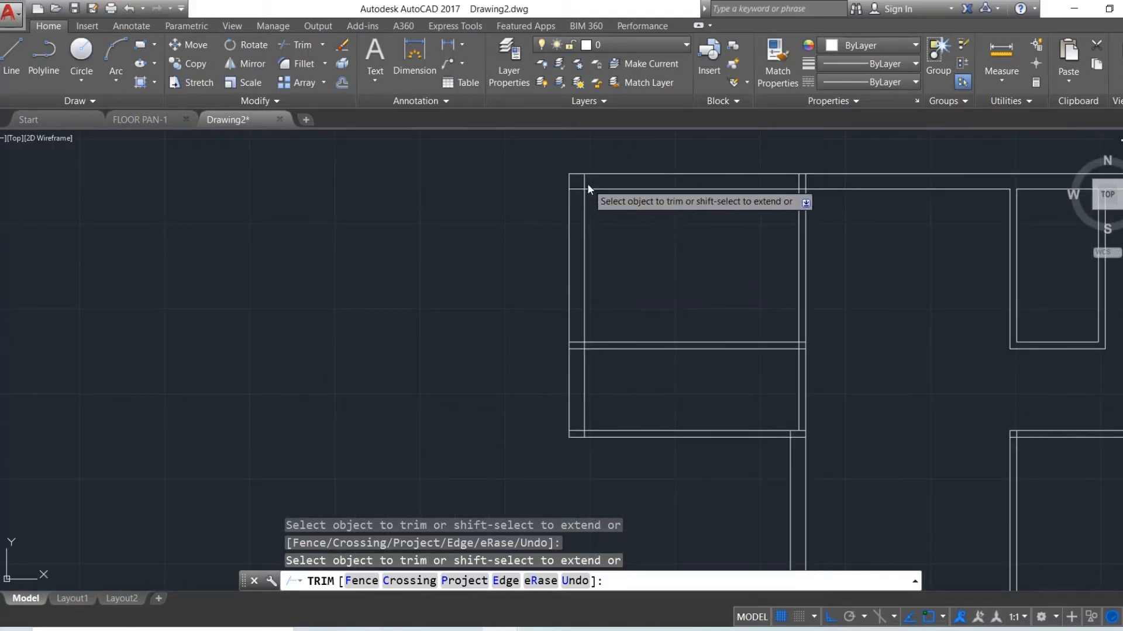
{"action": "left_click", "coordinate": [587, 184]}
{"action": "left_click", "coordinate": [577, 181]}
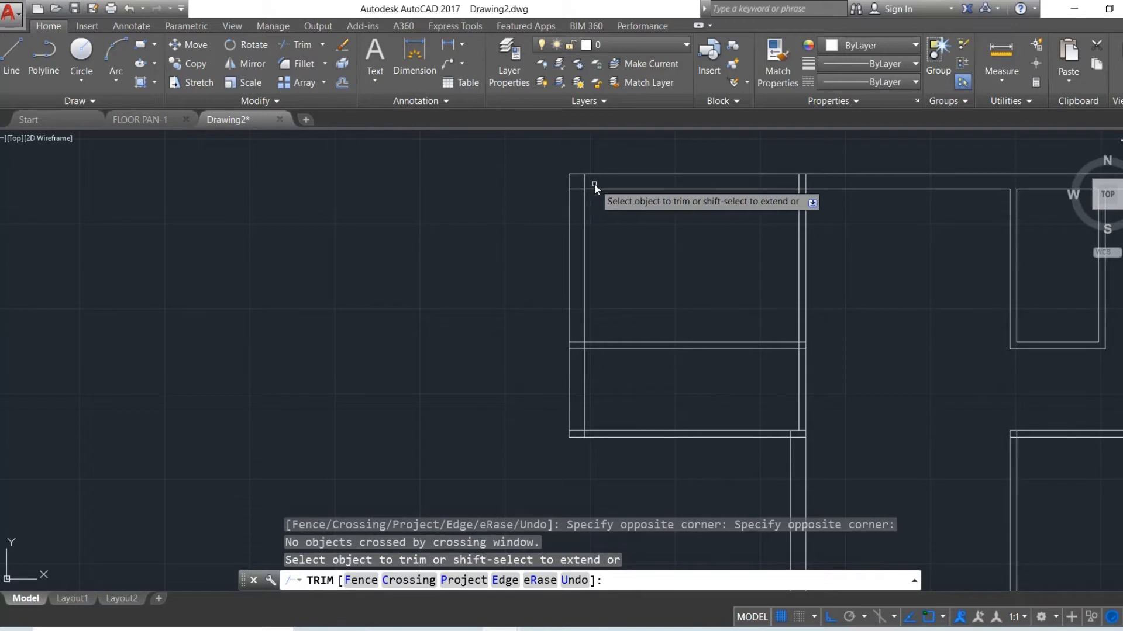
{"action": "left_click", "coordinate": [594, 183]}
{"action": "left_click", "coordinate": [577, 181]}
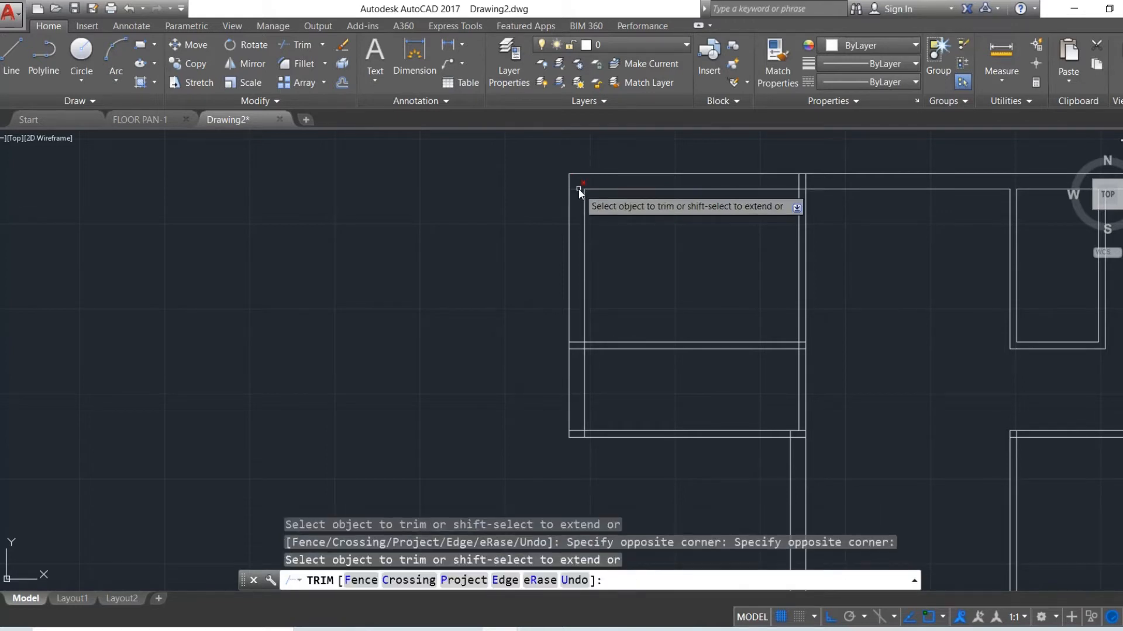
Trim the kitchen–puja partition and the puja room's south wall lines where they cross the west wall.
{"action": "left_click", "coordinate": [577, 279]}
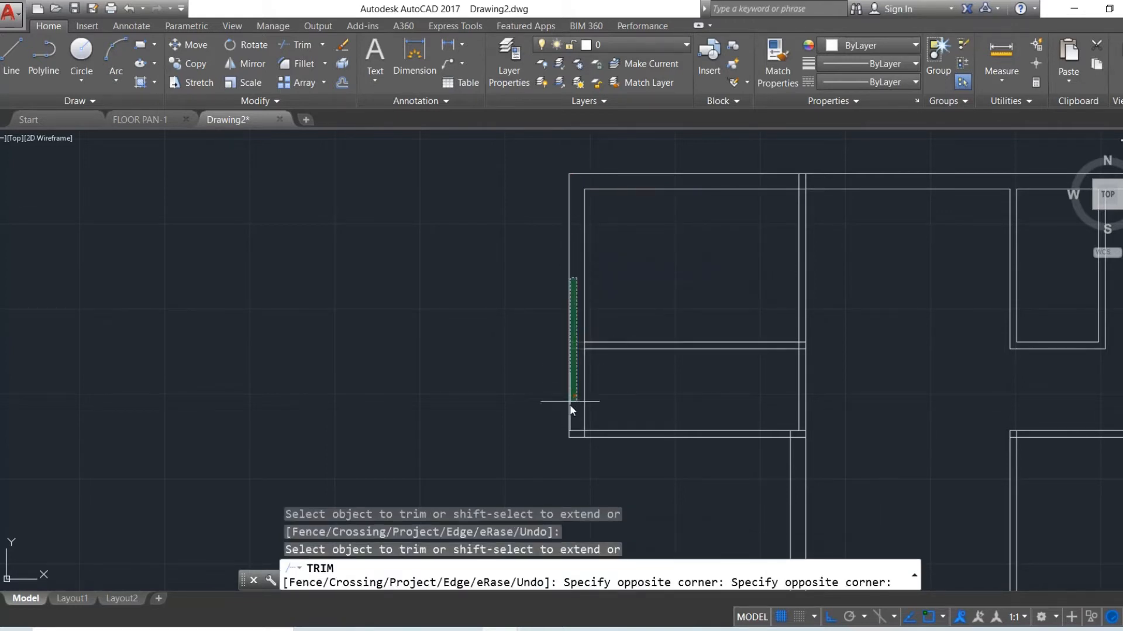
{"action": "left_click", "coordinate": [573, 434]}
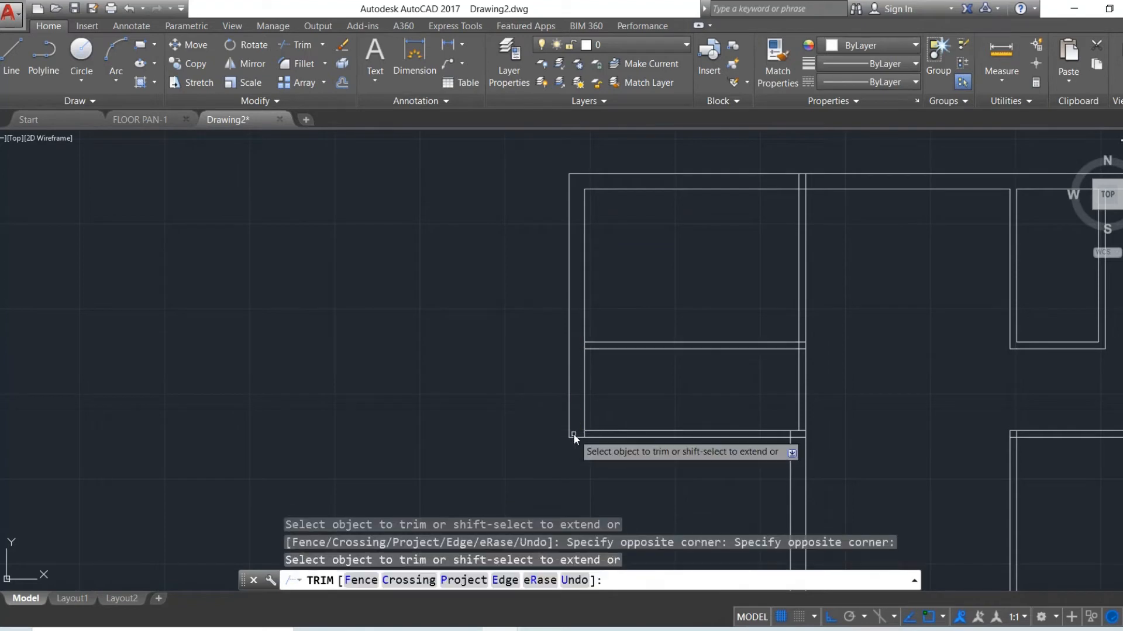
{"action": "left_click", "coordinate": [585, 347]}
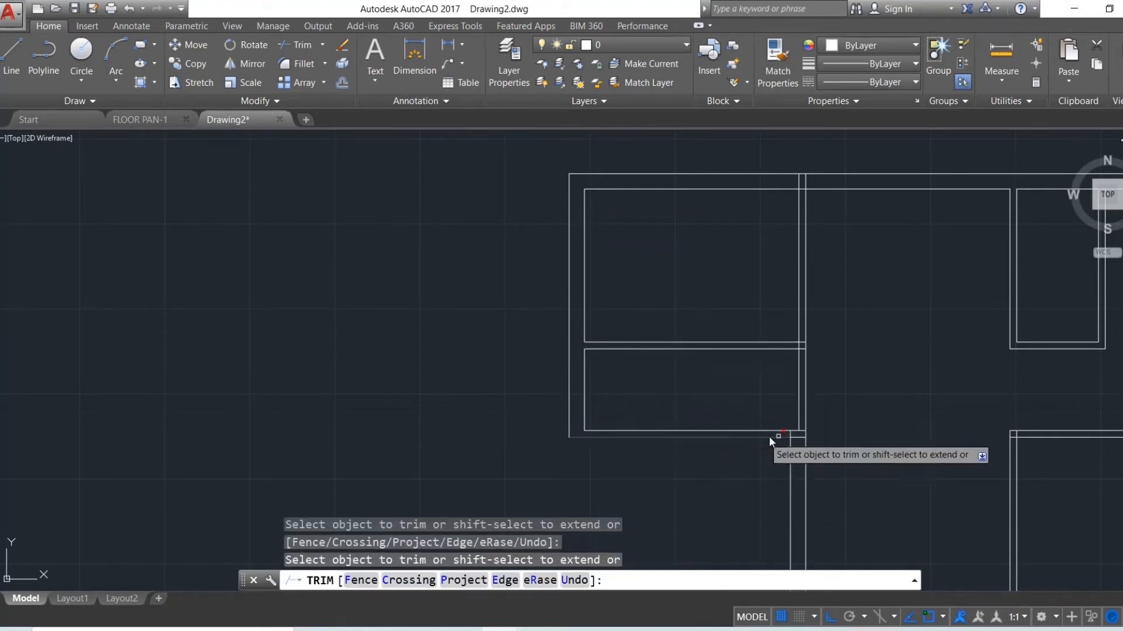
Trim the kitchen and puja east wall's crossings with the south wall, the north wall and the kitchen–puja partition.
{"action": "left_click", "coordinate": [804, 428]}
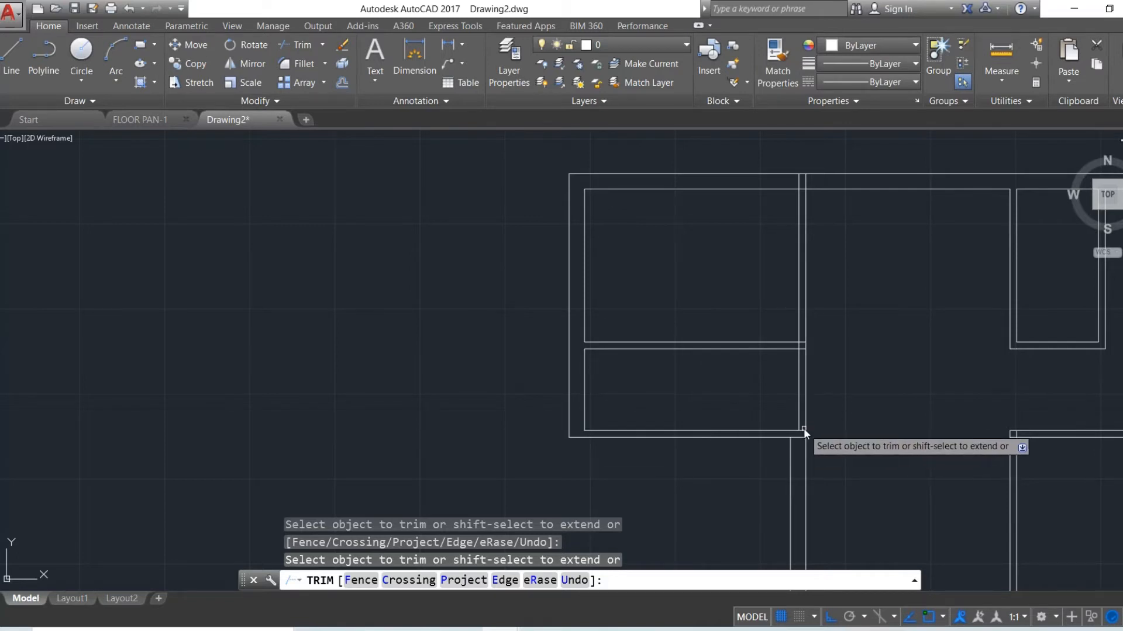
{"action": "left_click", "coordinate": [804, 429]}
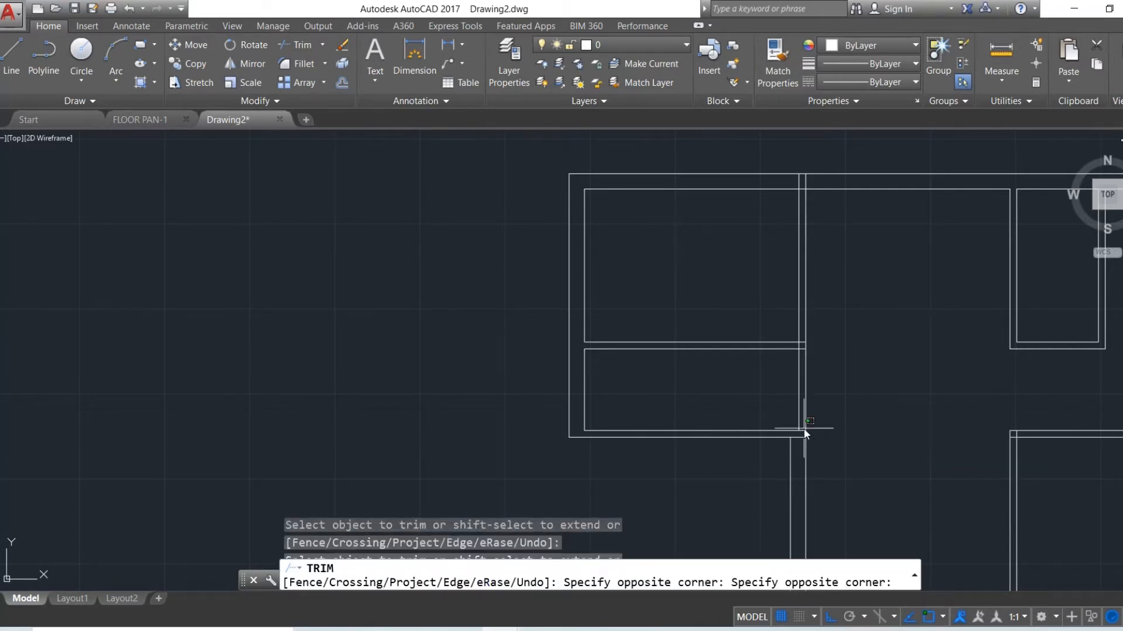
{"action": "left_click", "coordinate": [803, 181]}
{"action": "left_click", "coordinate": [803, 184]}
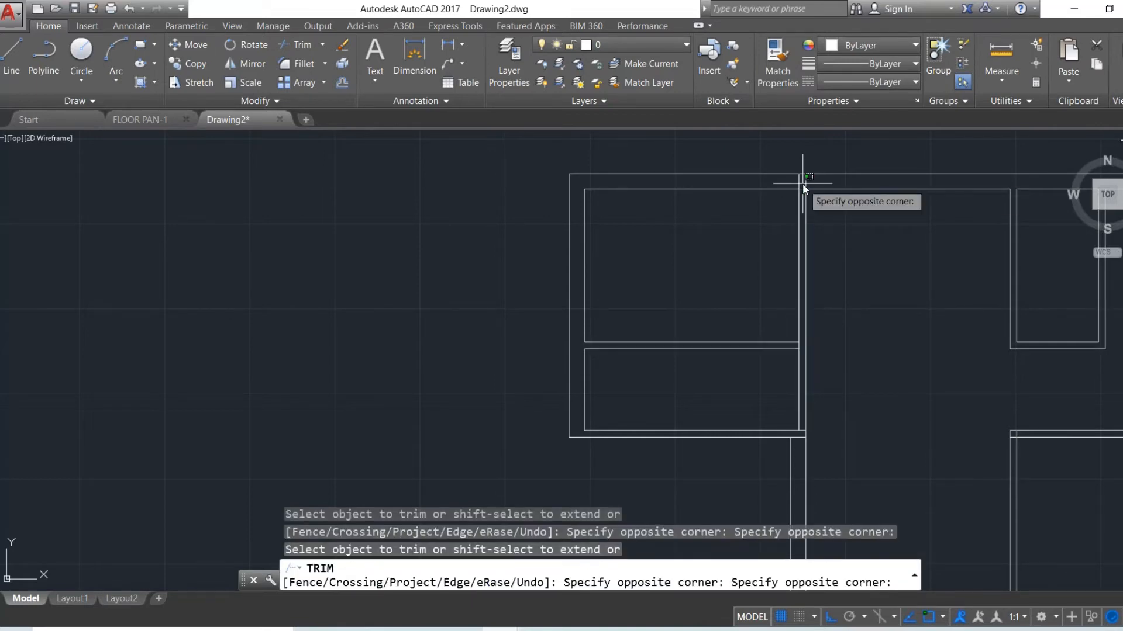
{"action": "left_click", "coordinate": [792, 183]}
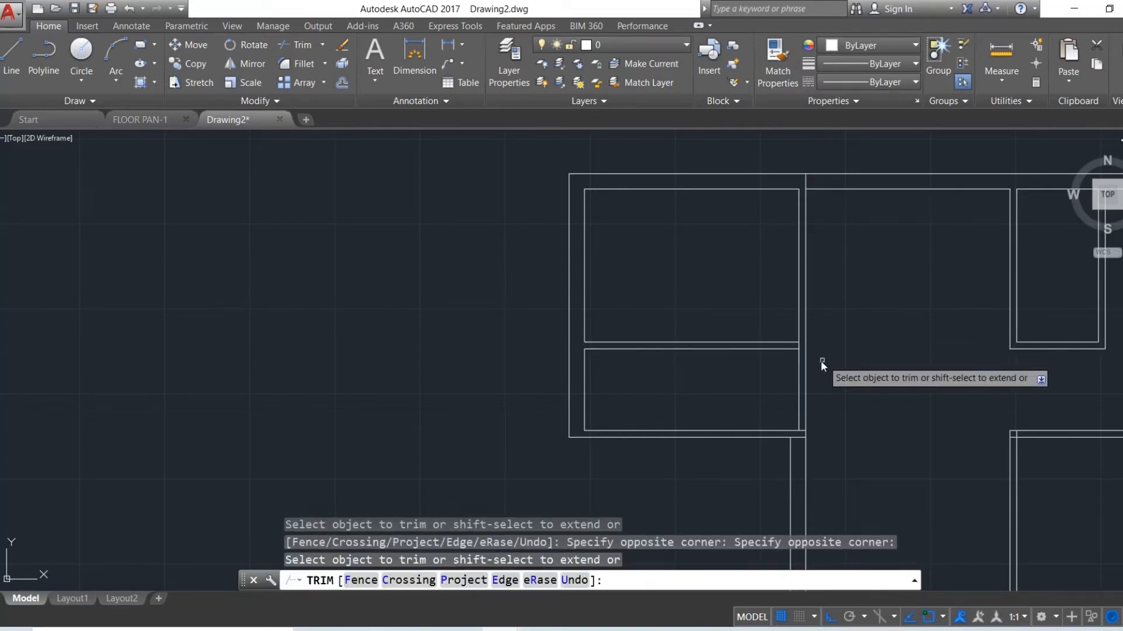
{"action": "left_click", "coordinate": [797, 345]}
{"action": "key", "text": "Escape"}
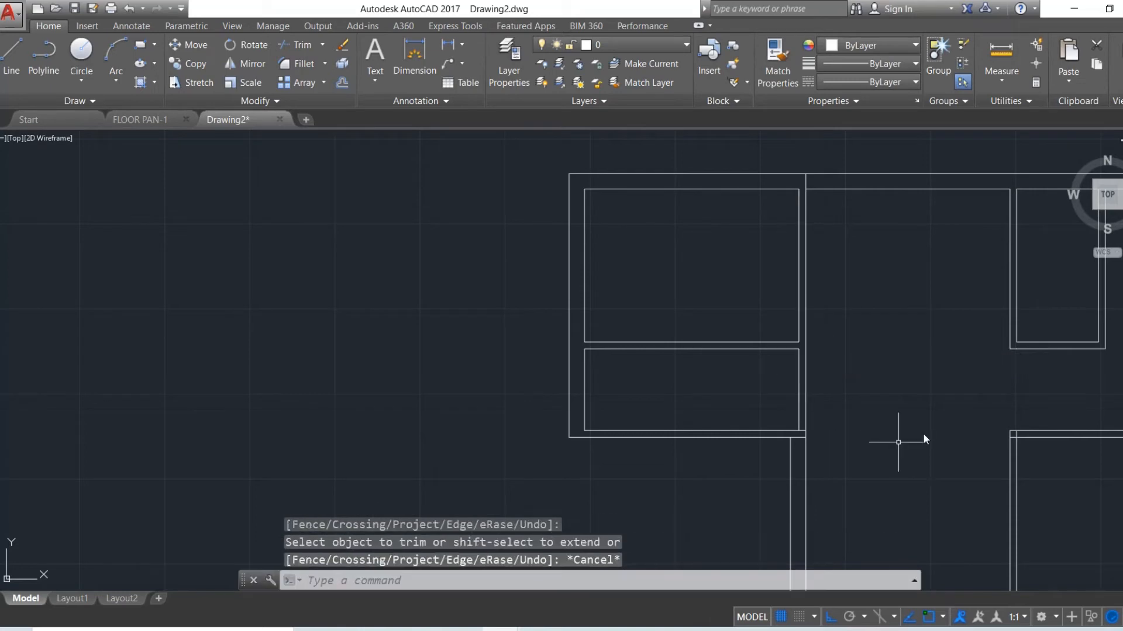
Trim the hall's west wall line inside the north wall and the leftover crossing at the puja room's southeast corner.
{"action": "key", "text": "space"}
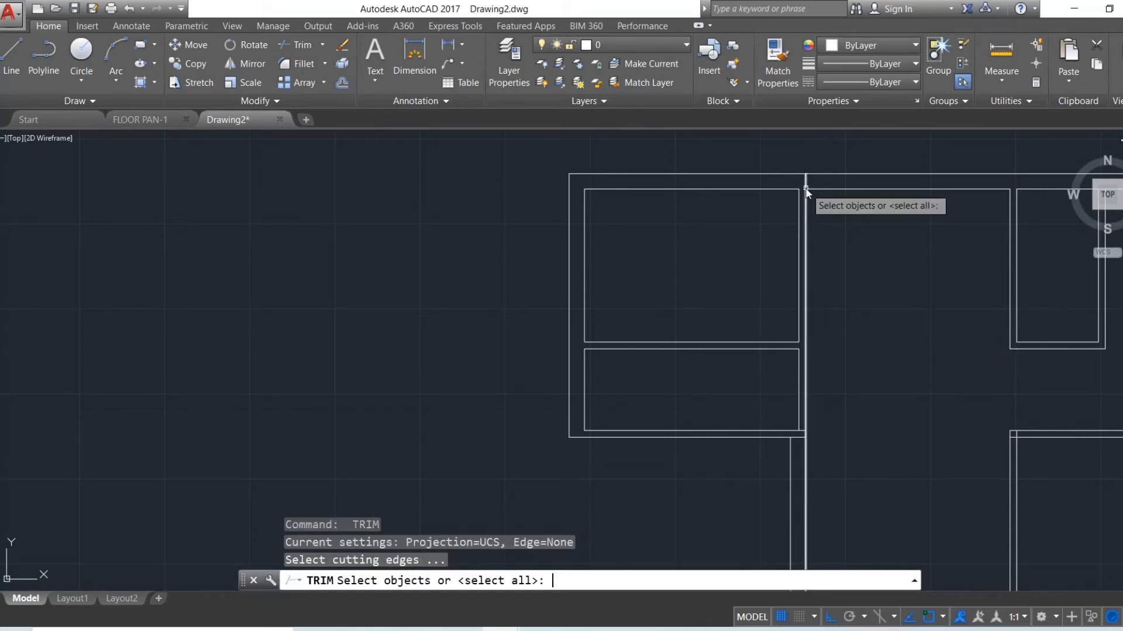
{"action": "key", "text": "Return"}
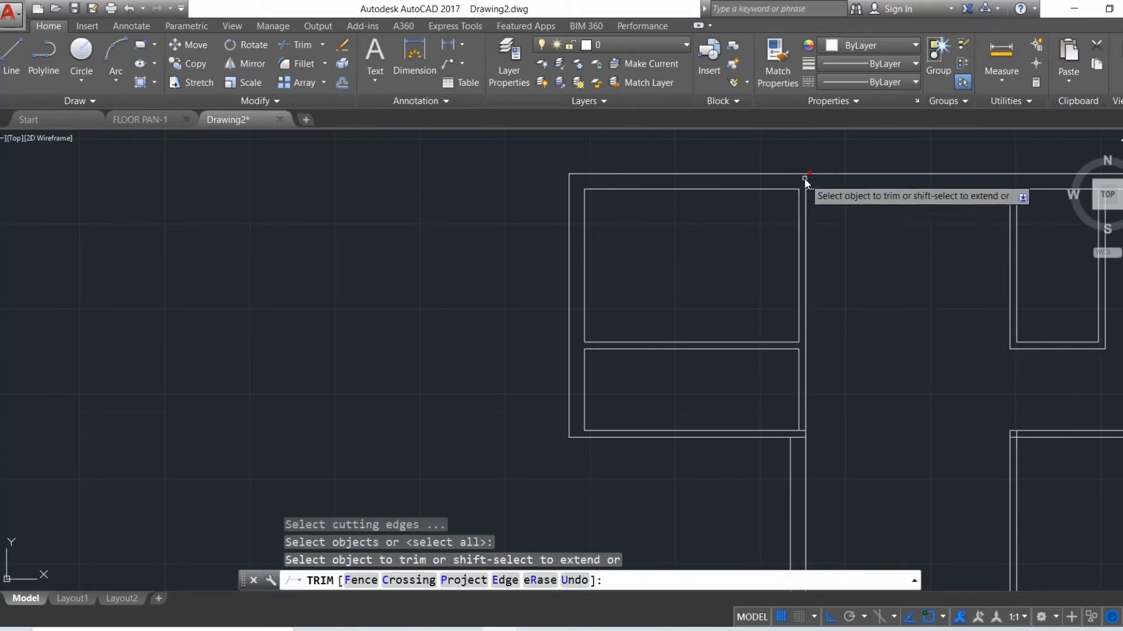
{"action": "left_click", "coordinate": [804, 178]}
{"action": "left_click", "coordinate": [816, 183]}
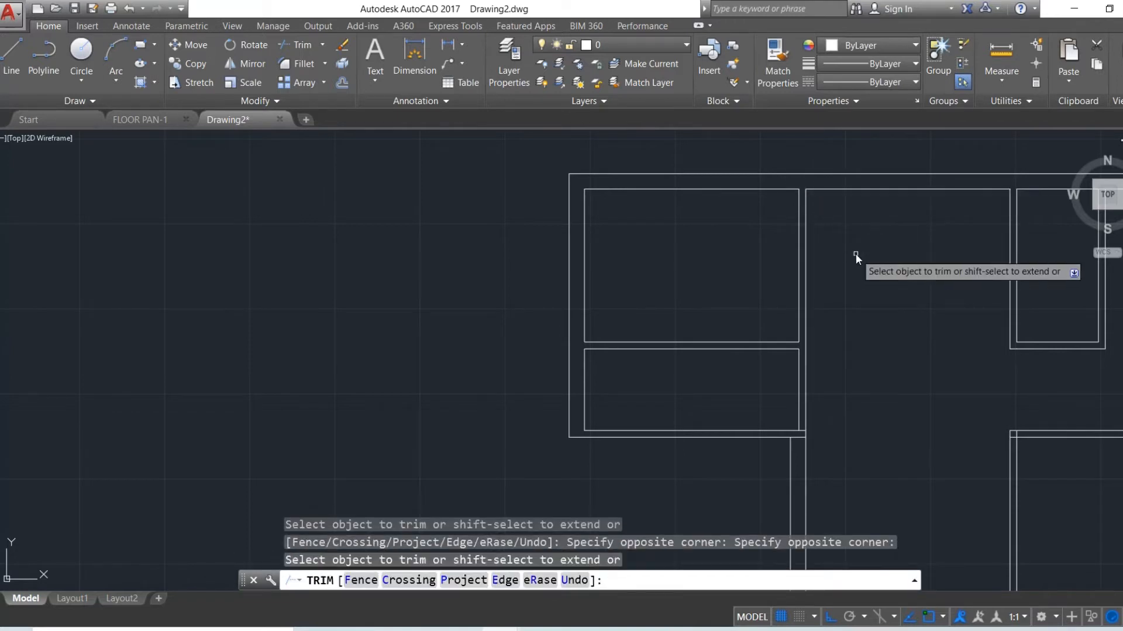
{"action": "scroll", "coordinate": [854, 254], "scroll_direction": "down", "scroll_amount": 2}
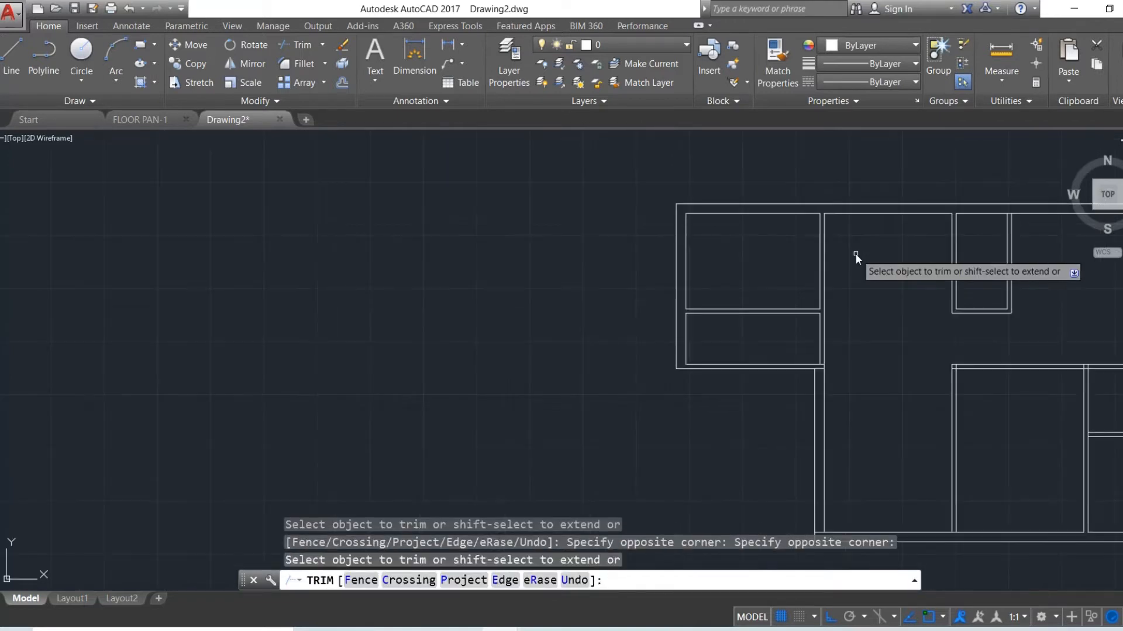
{"action": "left_click", "coordinate": [822, 367]}
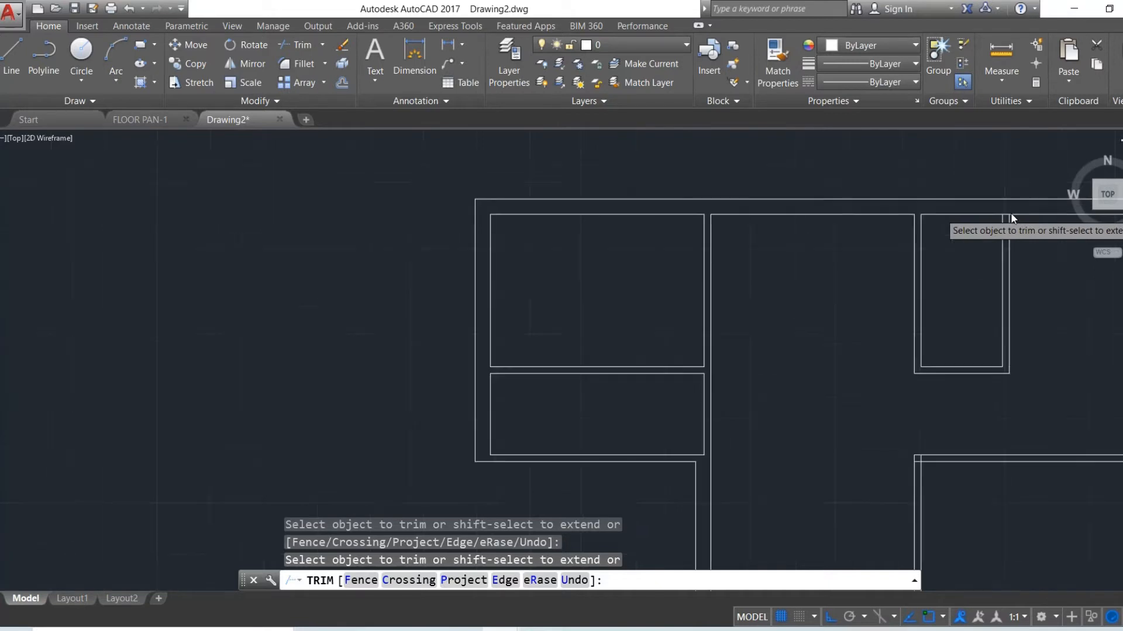
Trim the north wall's inner line between the two lines of the master bedroom toilet's east partition.
{"action": "scroll", "coordinate": [1011, 213], "scroll_direction": "up", "scroll_amount": 5}
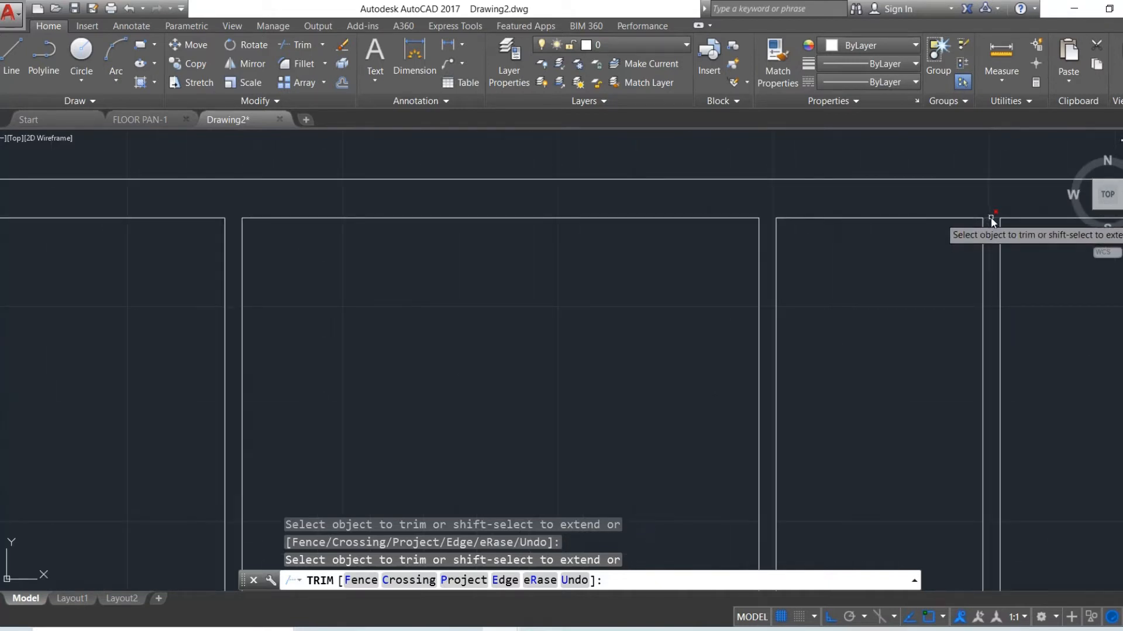
{"action": "scroll", "coordinate": [966, 279], "scroll_direction": "down", "scroll_amount": 6}
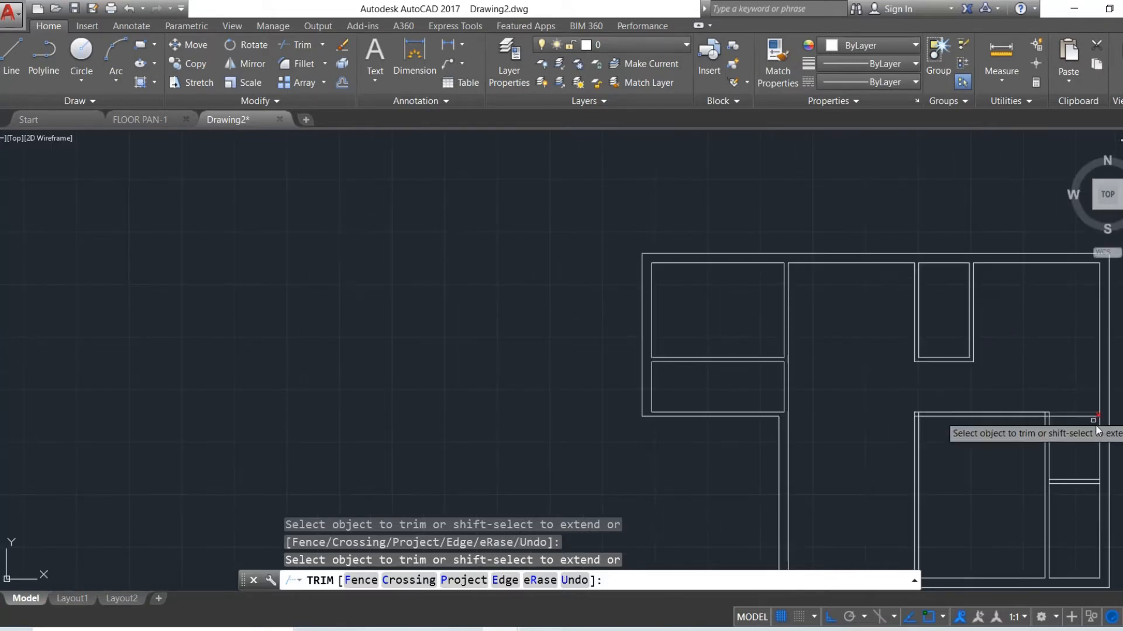
{"action": "scroll", "coordinate": [1079, 420], "scroll_direction": "up", "scroll_amount": 2}
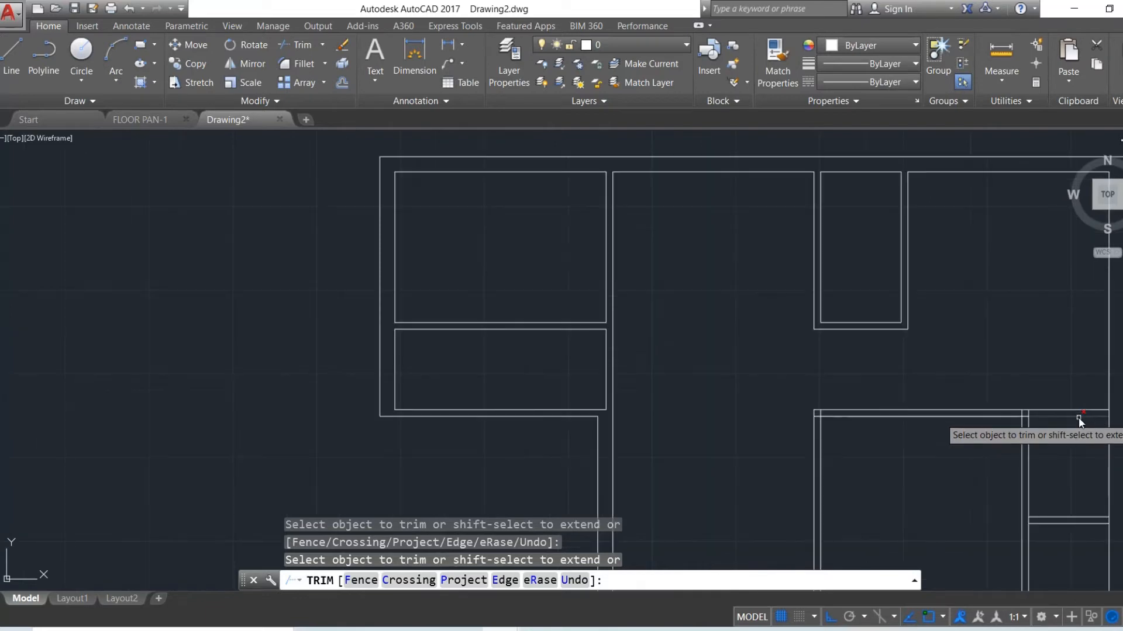
Trim the overlapping inner wall lines at the children's bedroom's northwest corner.
{"action": "right_click", "coordinate": [820, 412]}
{"action": "left_click", "coordinate": [947, 378]}
{"action": "left_click", "coordinate": [947, 378]}
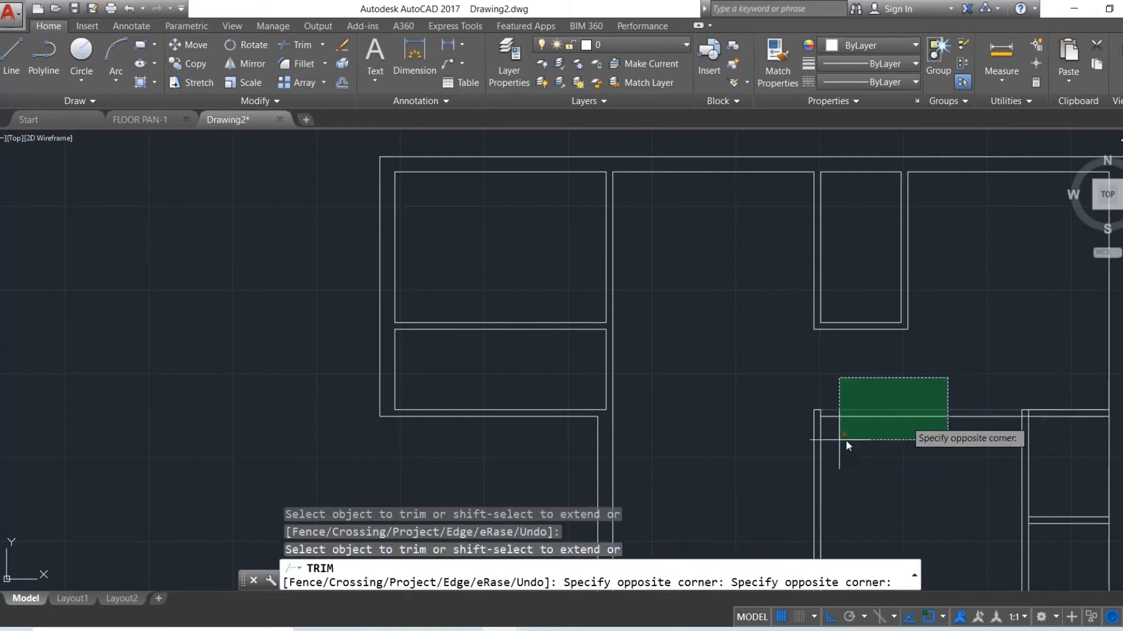
{"action": "left_click", "coordinate": [856, 404]}
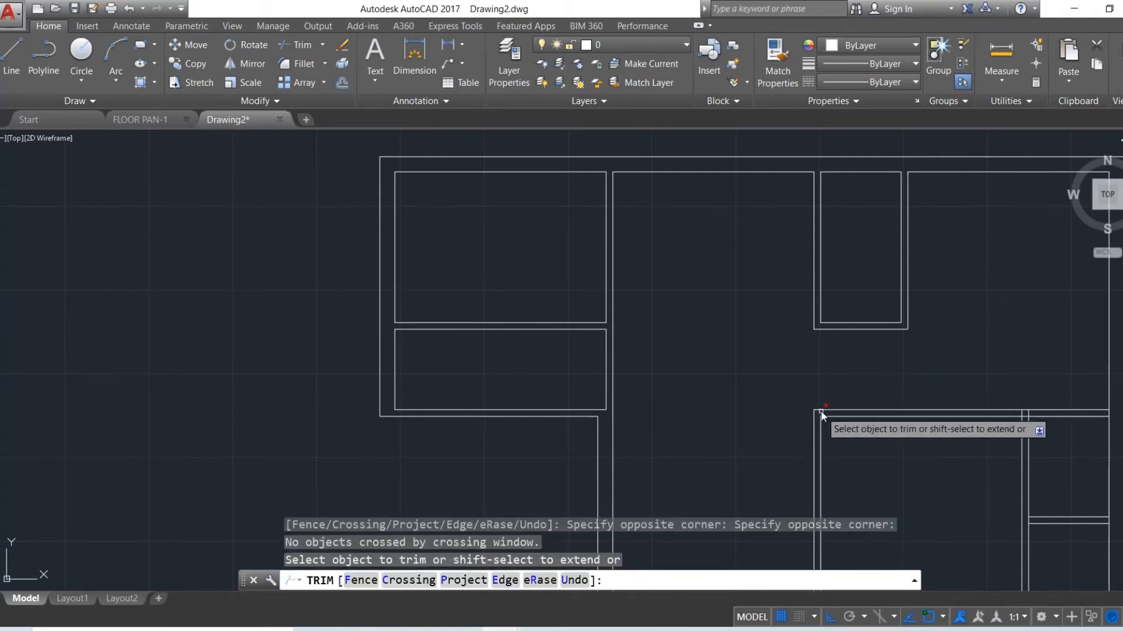
Trim the line crossings around the dressing room where its north wall and south partition meet the bedroom partition and east wall.
{"action": "left_click", "coordinate": [1039, 414]}
{"action": "left_click", "coordinate": [1016, 414]}
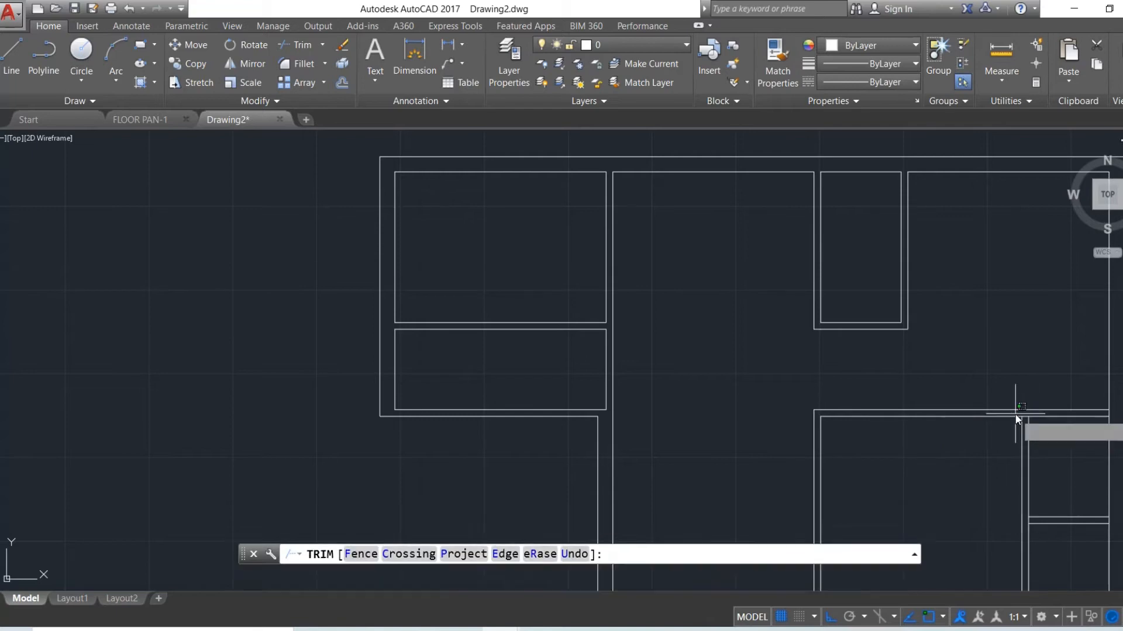
{"action": "left_click", "coordinate": [1015, 414]}
{"action": "left_click", "coordinate": [1025, 412]}
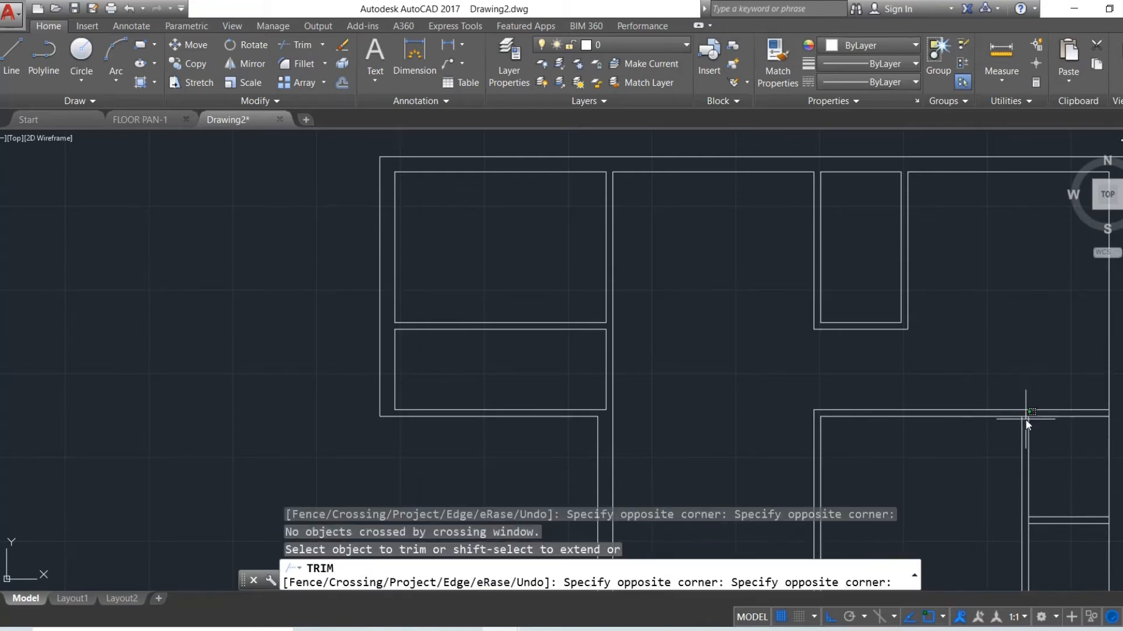
{"action": "left_click", "coordinate": [1024, 417]}
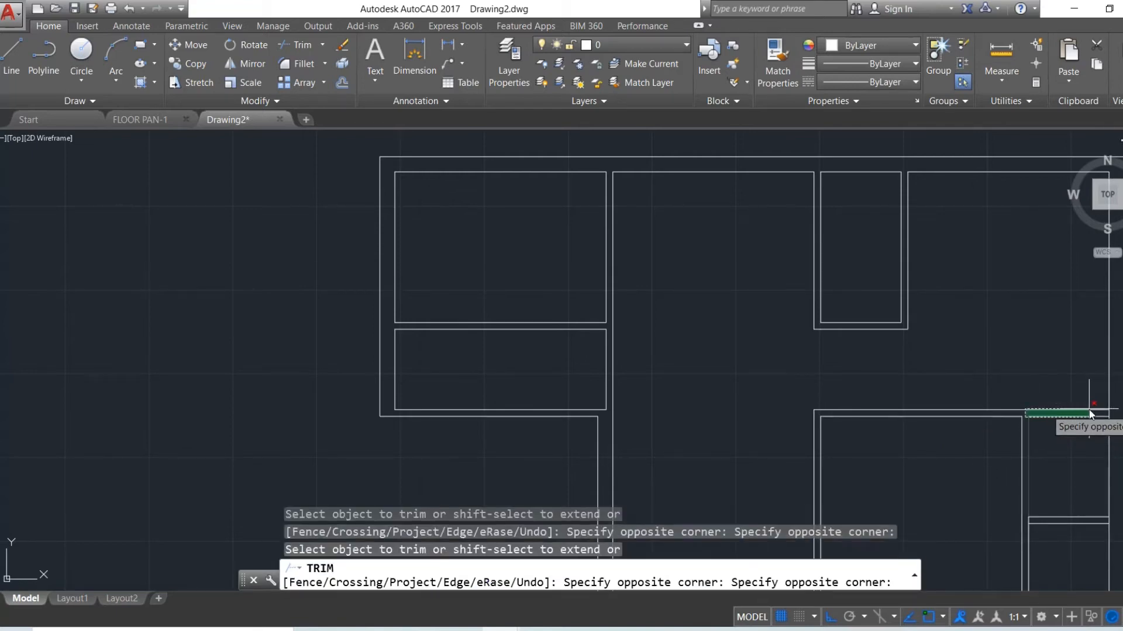
{"action": "left_click", "coordinate": [1026, 421]}
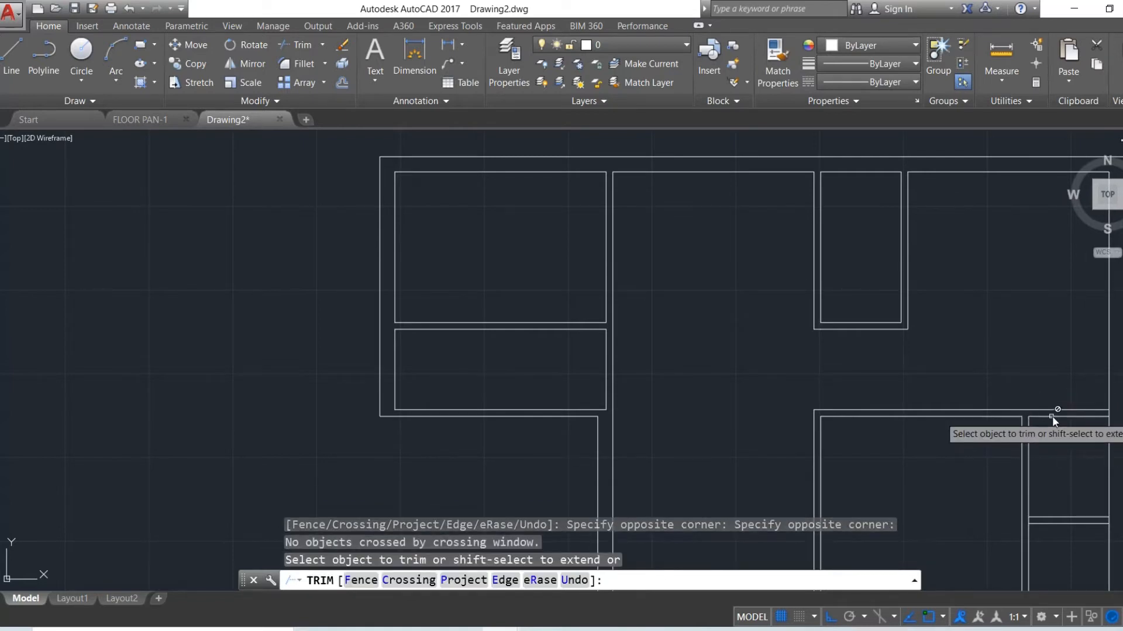
{"action": "left_click", "coordinate": [1109, 419]}
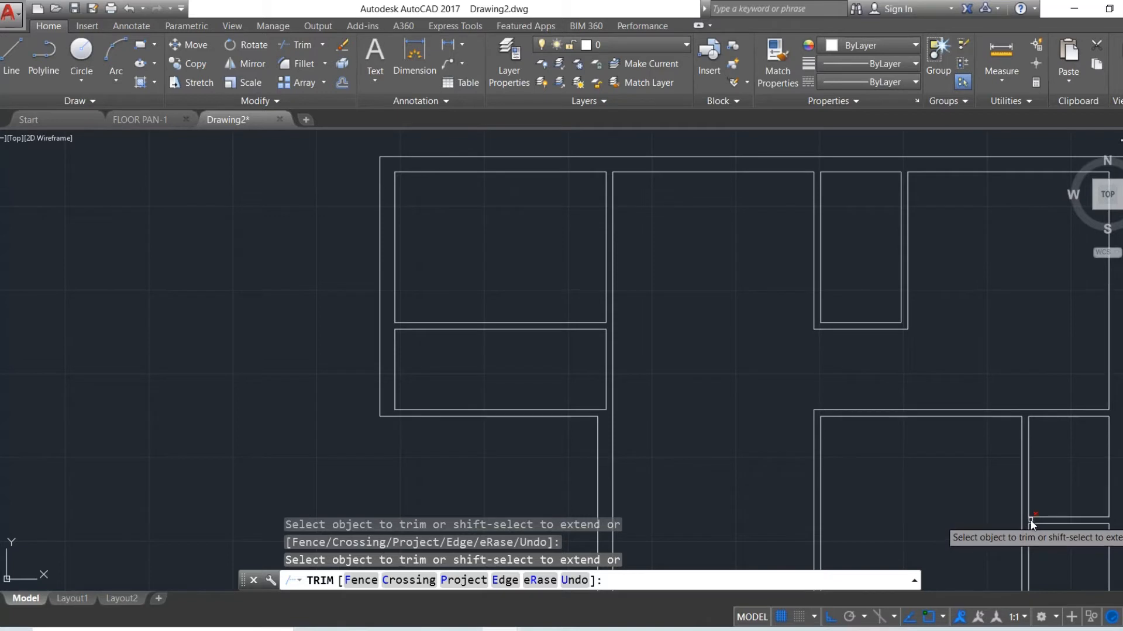
{"action": "key", "text": "Escape"}
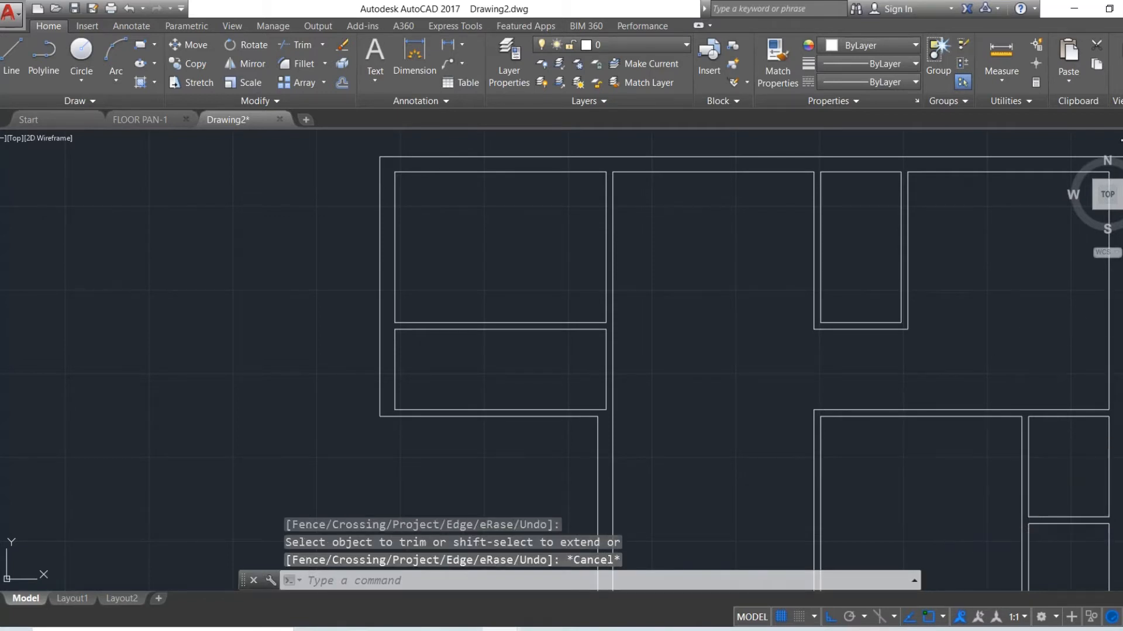
Bring the whole floor plan into view and check the room layout and door positions in plan2.jpg.
{"action": "left_click", "coordinate": [1121, 317]}
{"action": "left_click_drag", "start_coordinate": [1015, 328], "coordinate": [784, 245]}
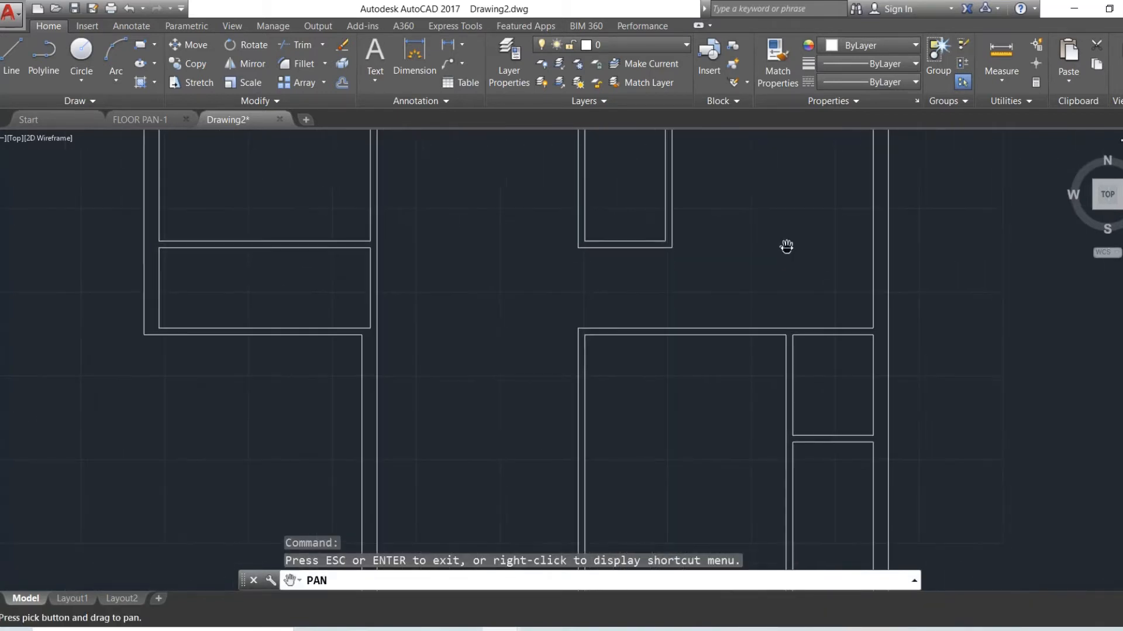
{"action": "scroll", "coordinate": [786, 247], "scroll_direction": "down", "scroll_amount": 2}
{"action": "left_click_drag", "start_coordinate": [908, 323], "coordinate": [874, 350]}
{"action": "key", "text": "Escape"}
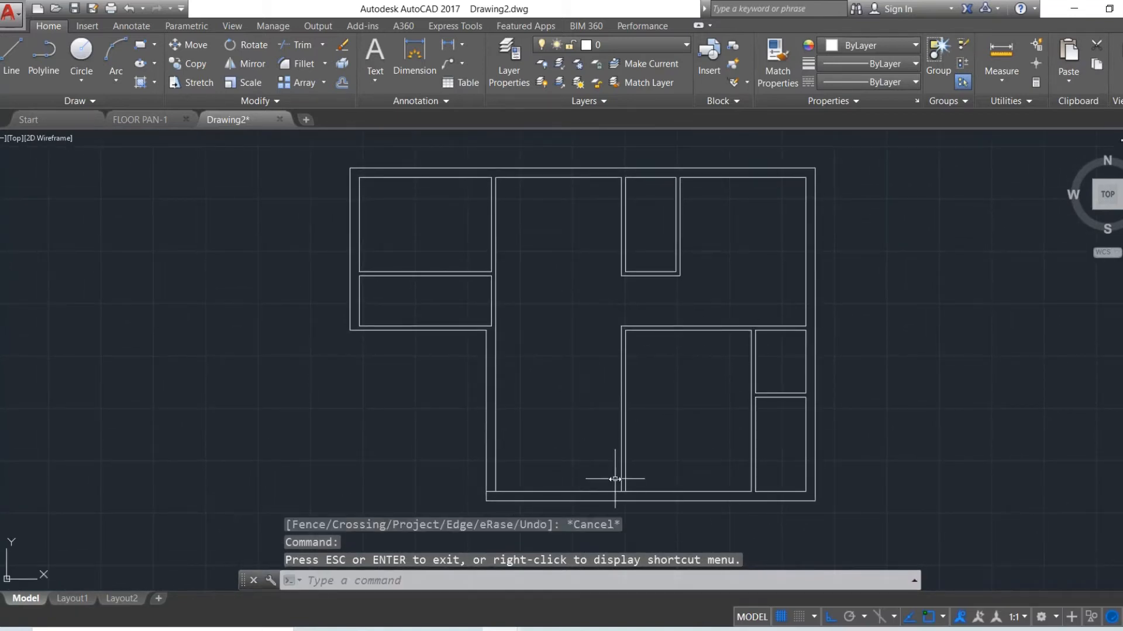
{"action": "left_click", "coordinate": [547, 630]}
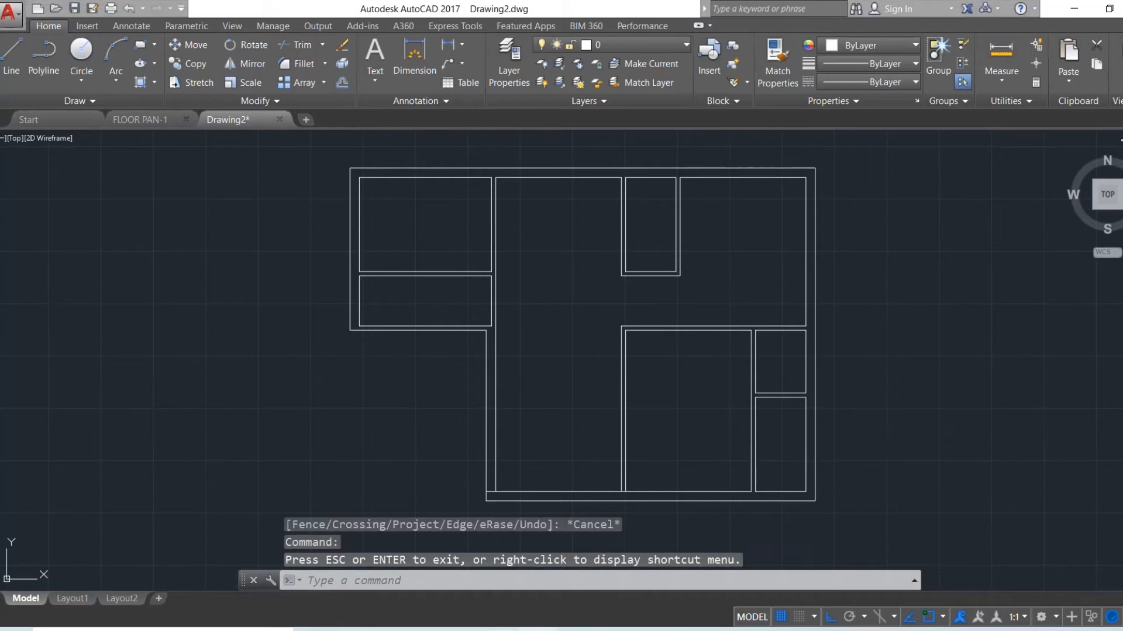
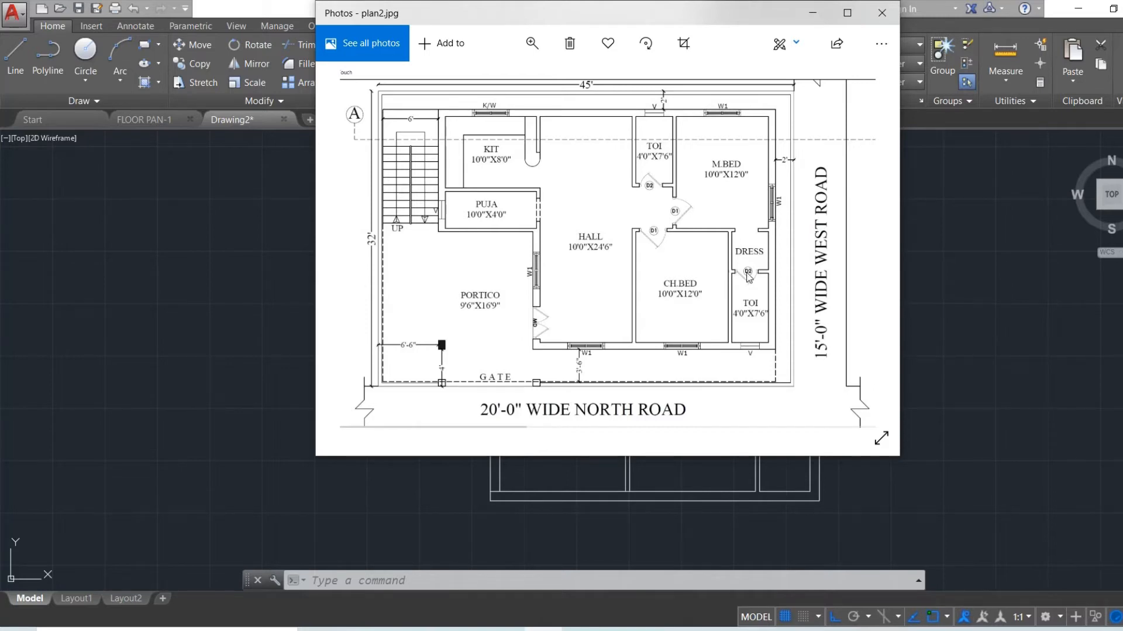
{"action": "left_click", "coordinate": [808, 14]}
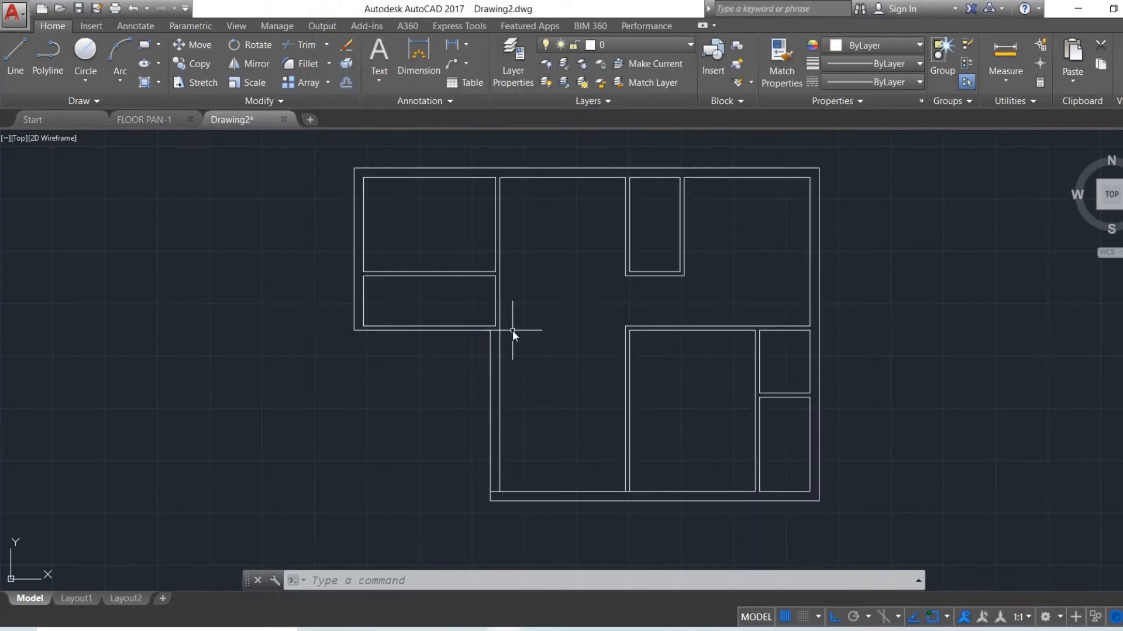
Draw a short 4" line across the east partition, starting from the inner southeast corner of the narrow west room.
{"action": "scroll", "coordinate": [488, 369], "scroll_direction": "up", "scroll_amount": 2}
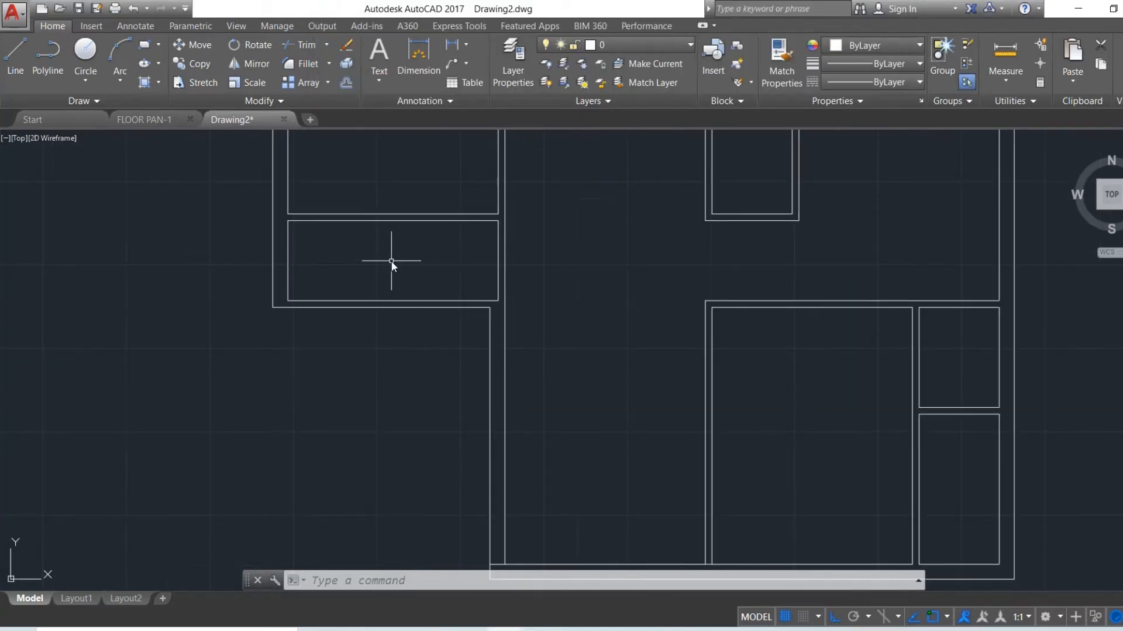
{"action": "key", "text": "l"}
{"action": "key", "text": "Return"}
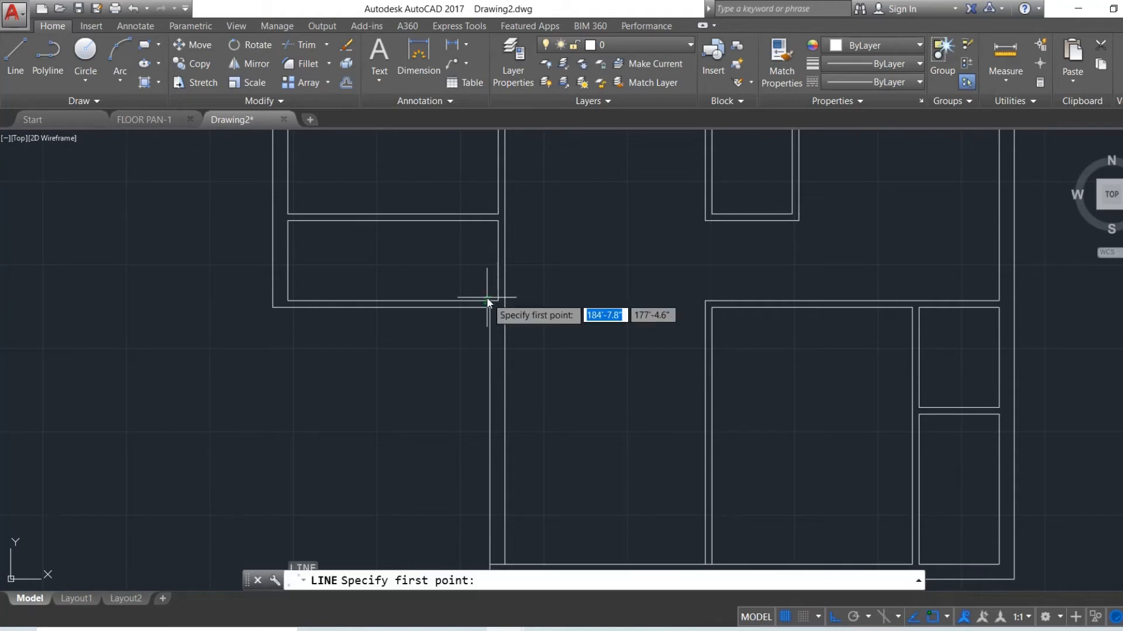
{"action": "left_click", "coordinate": [498, 301]}
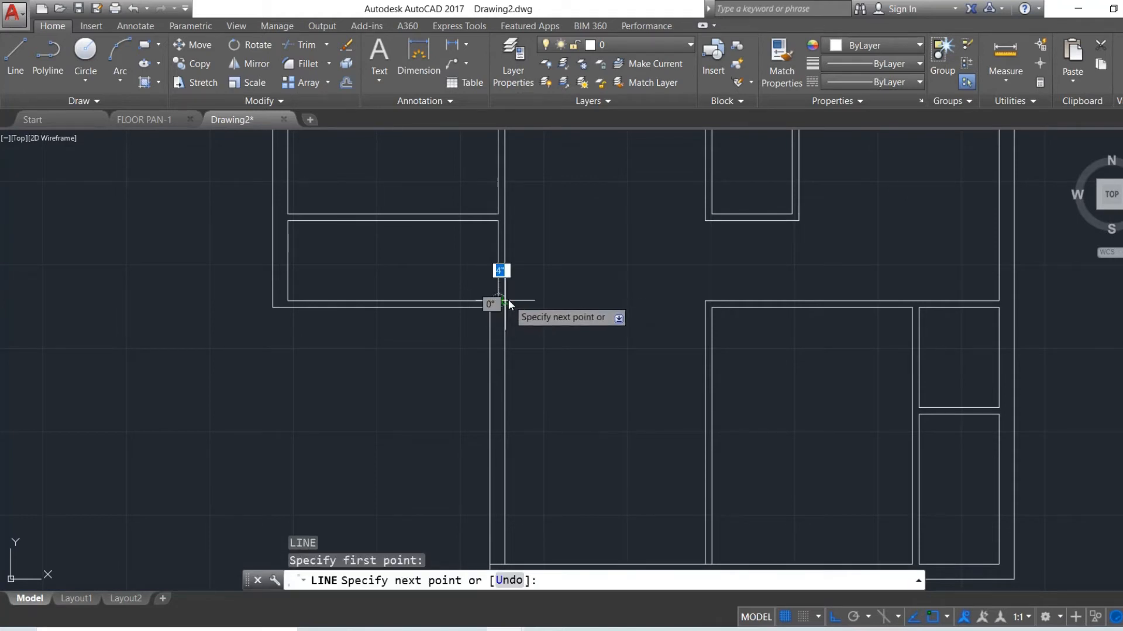
{"action": "left_click", "coordinate": [508, 301]}
{"action": "key", "text": "Escape"}
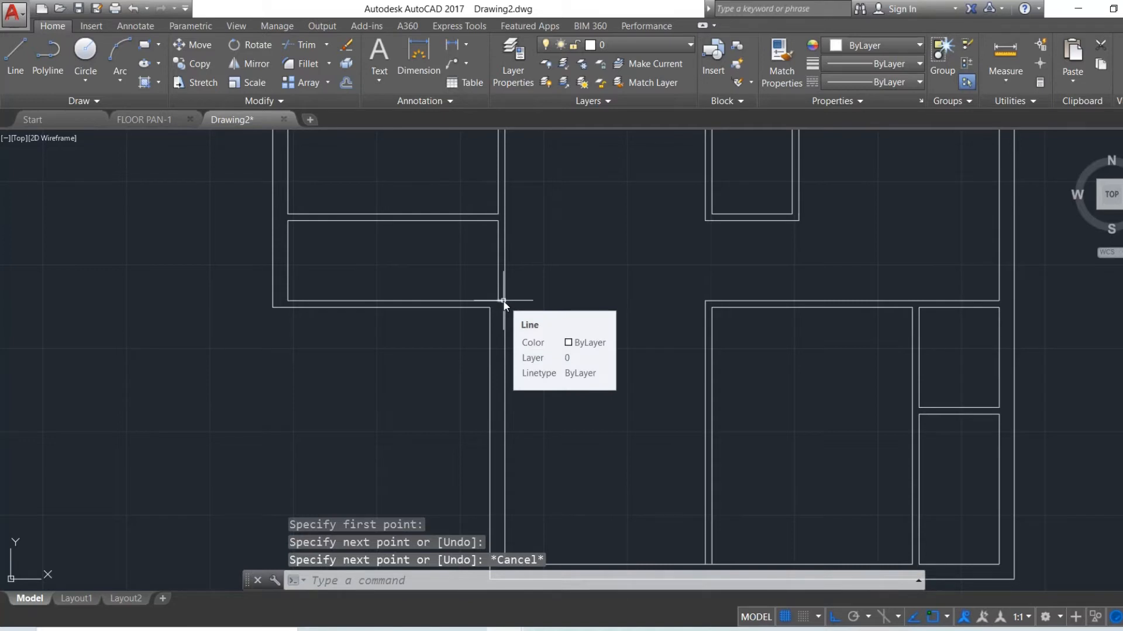
{"action": "type", "text": "m"}
{"action": "key", "text": "Return"}
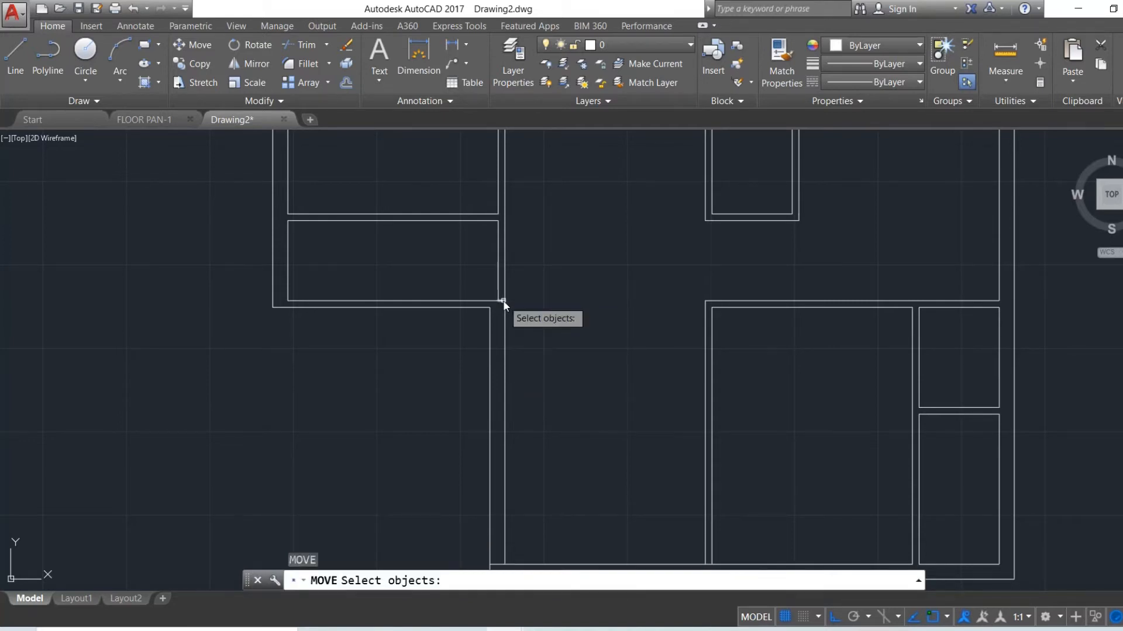
{"action": "left_click", "coordinate": [503, 301]}
{"action": "left_click", "coordinate": [502, 300]}
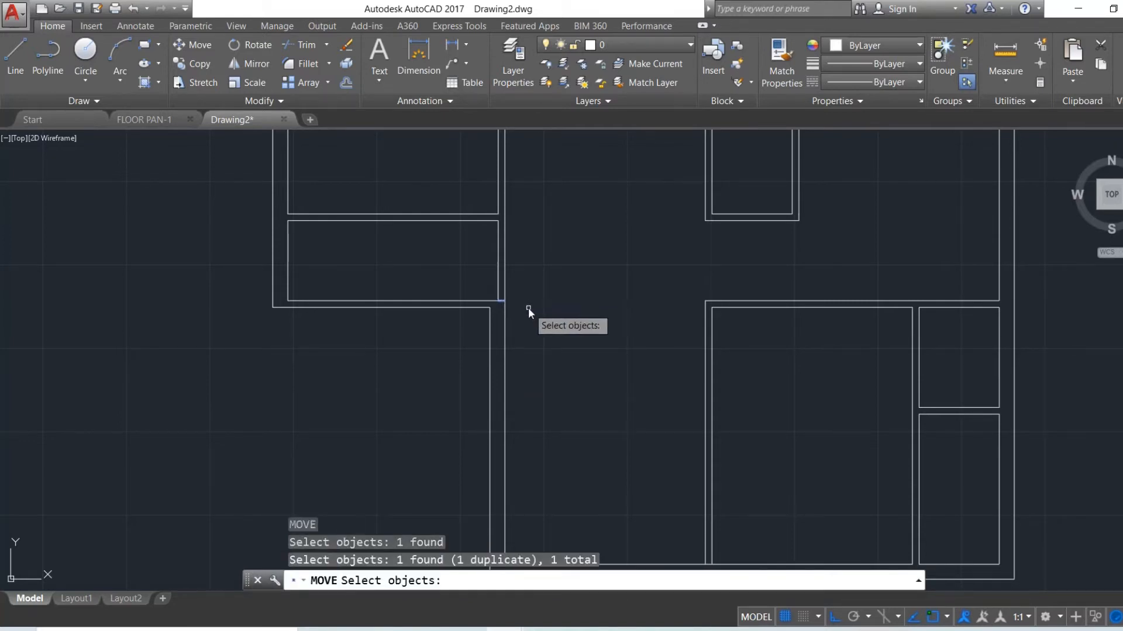
{"action": "key", "text": "Return"}
{"action": "left_click", "coordinate": [504, 300]}
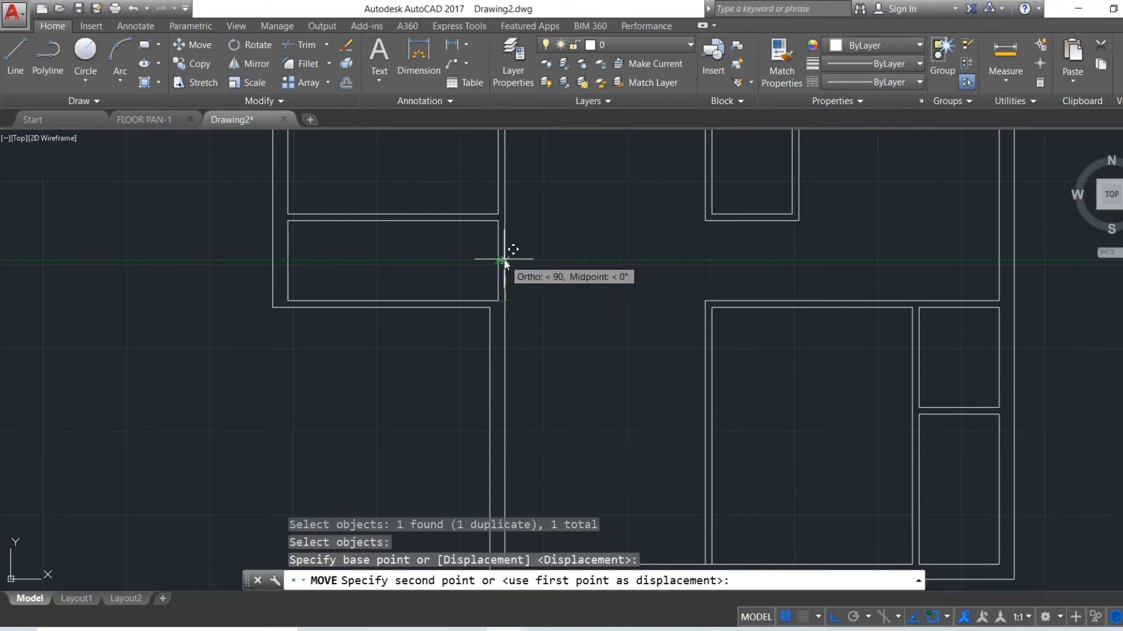
{"action": "key", "text": "Escape"}
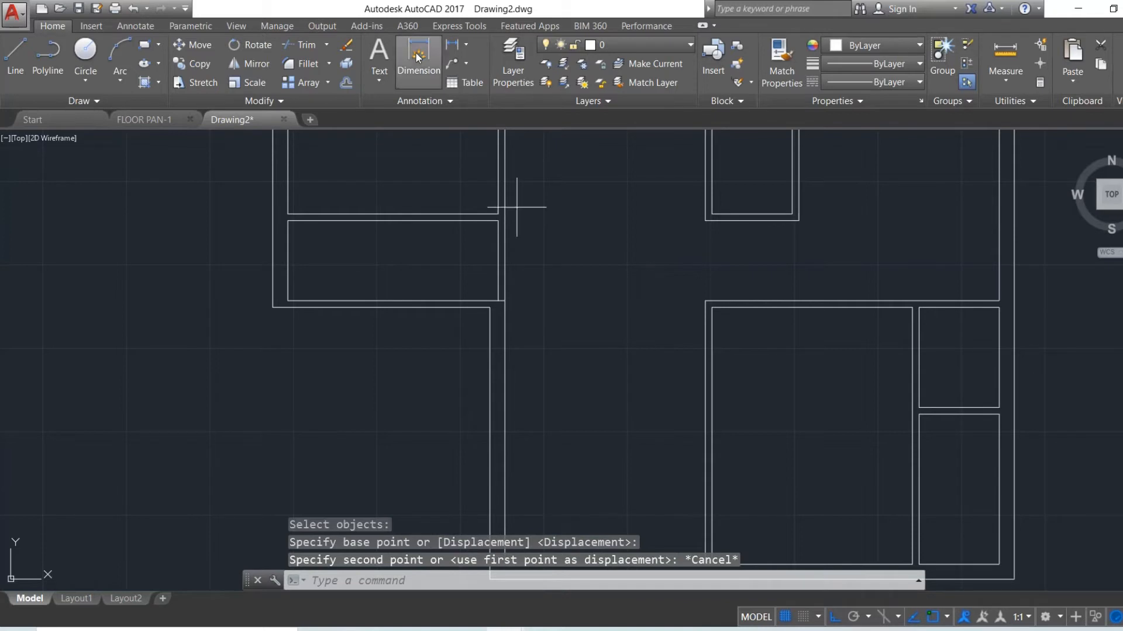
Dimension the inner east side of the narrow west room between its northeast and southeast corners, placing the dimension inside the room.
{"action": "left_click", "coordinate": [417, 56]}
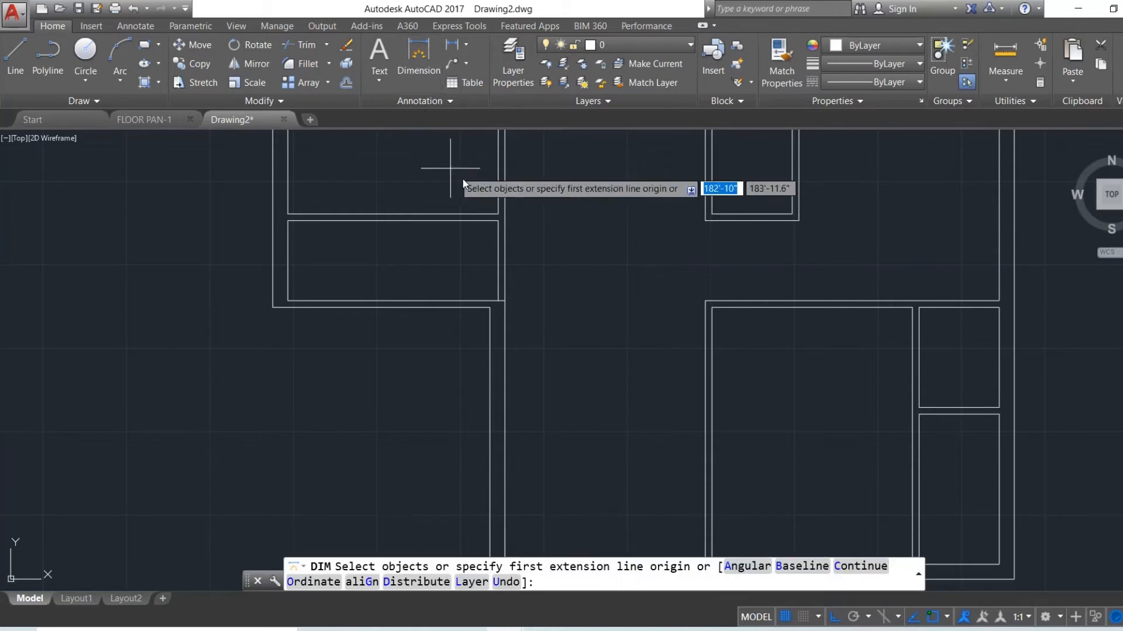
{"action": "left_click", "coordinate": [498, 221]}
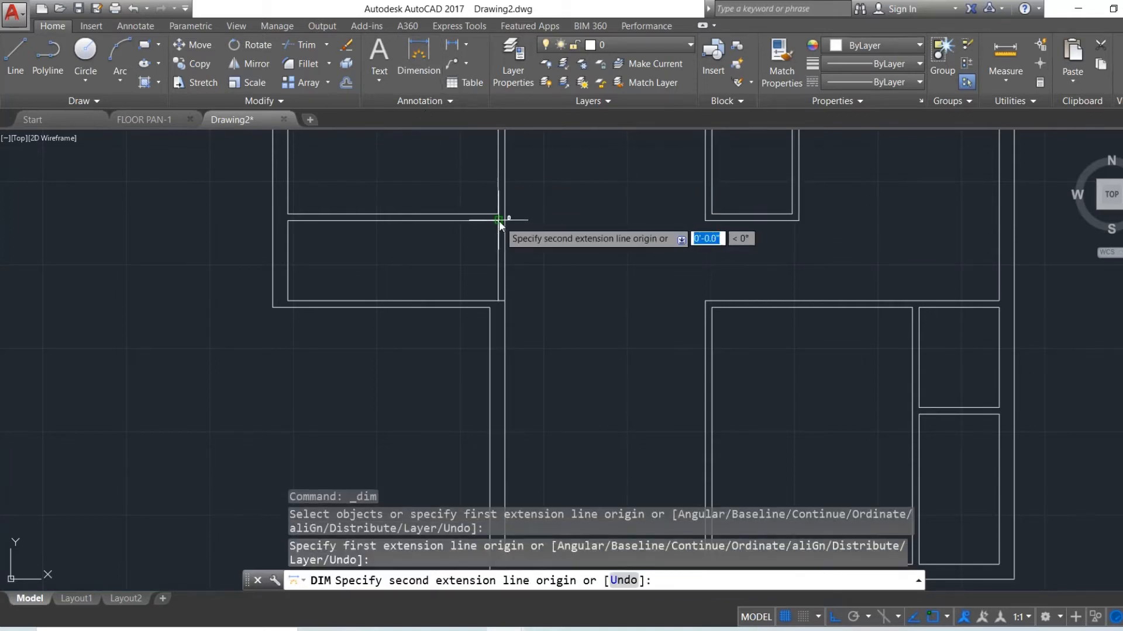
{"action": "left_click", "coordinate": [497, 300]}
{"action": "left_click", "coordinate": [471, 302]}
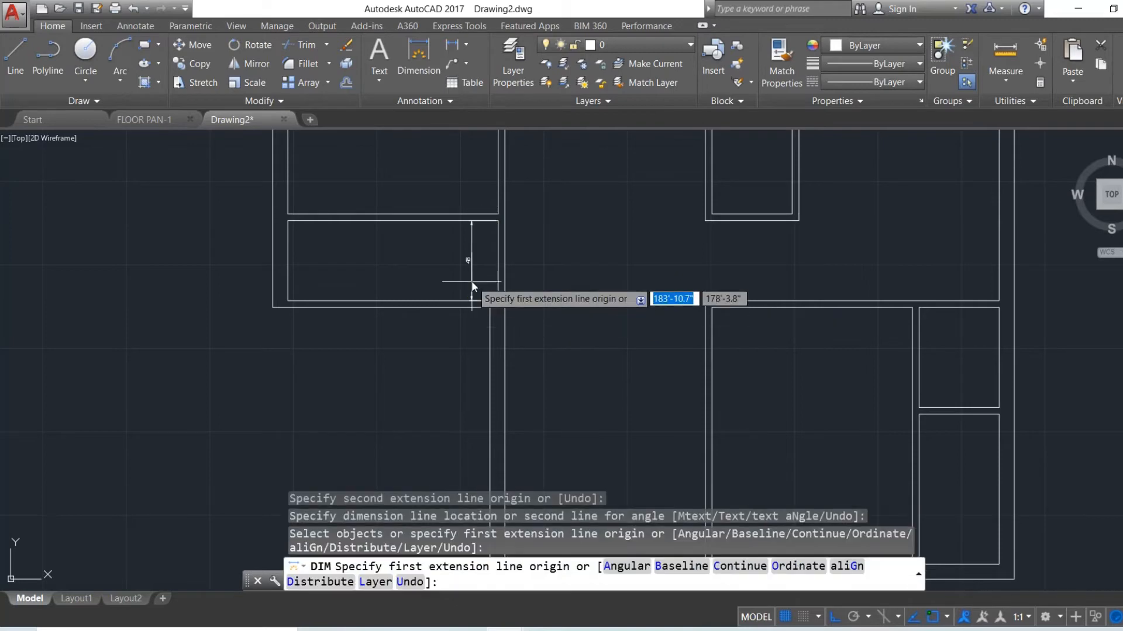
{"action": "key", "text": "Escape"}
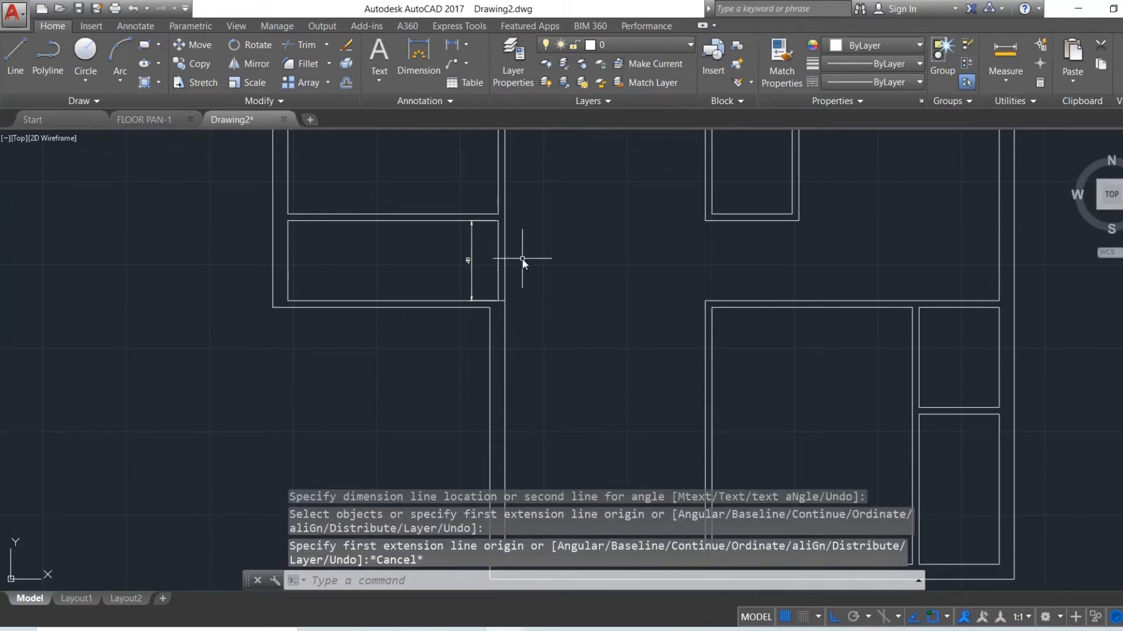
Modify the ISO-25 dimension style to Engineering primary units with 0'-0.0" precision and make it the current style.
{"action": "type", "text": "D"}
{"action": "key", "text": "Return"}
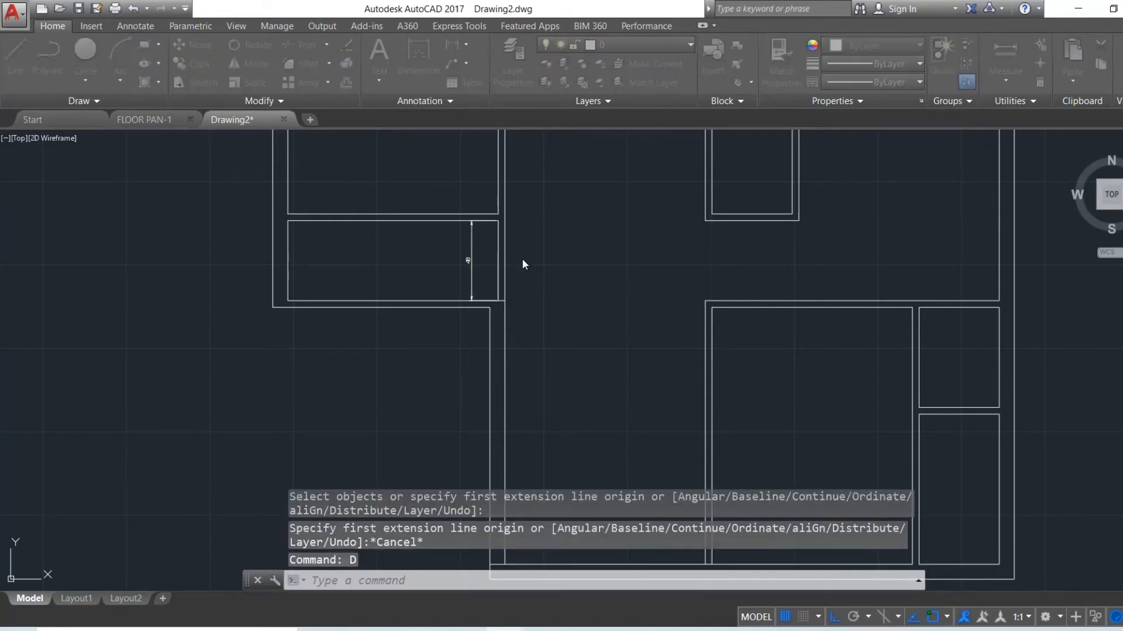
{"action": "left_click", "coordinate": [753, 287]}
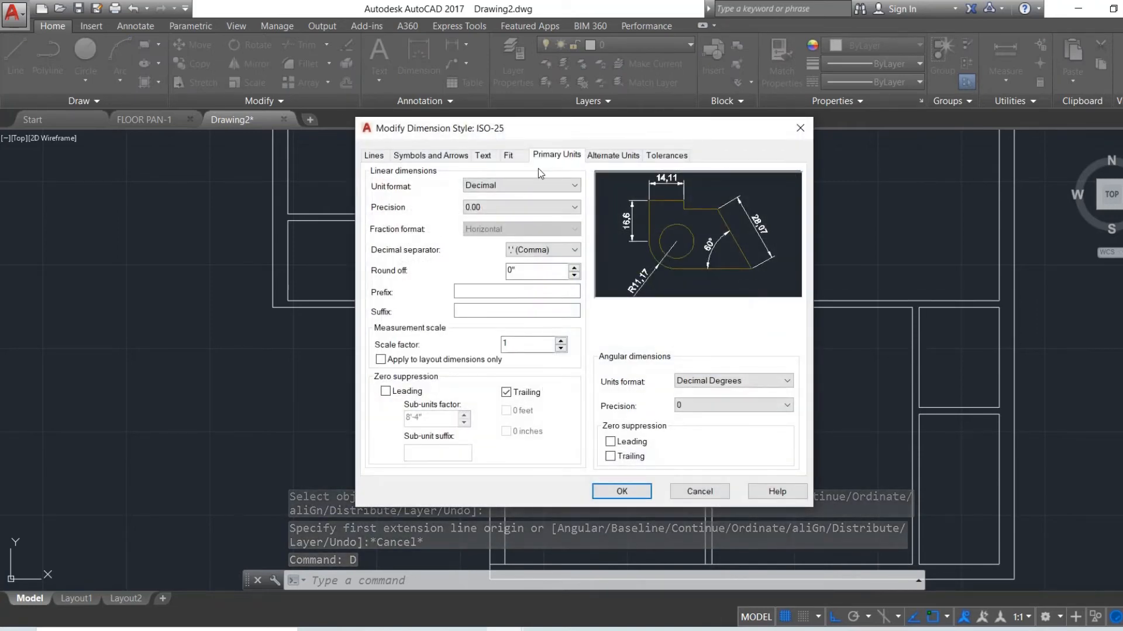
{"action": "left_click", "coordinate": [533, 185]}
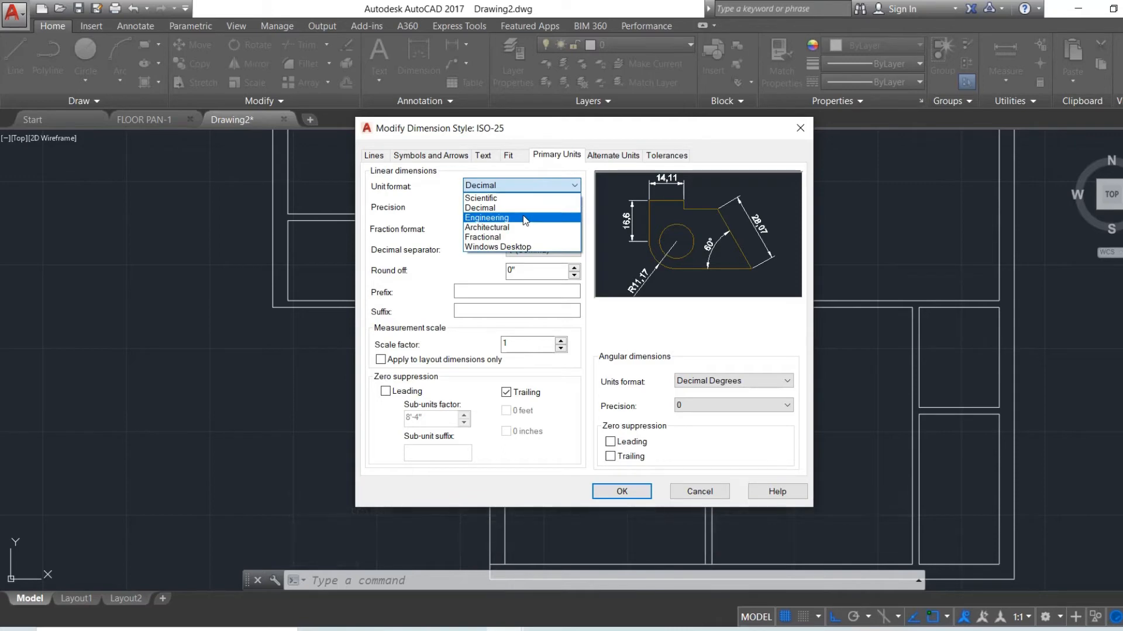
{"action": "left_click", "coordinate": [523, 216]}
{"action": "left_click", "coordinate": [518, 208]}
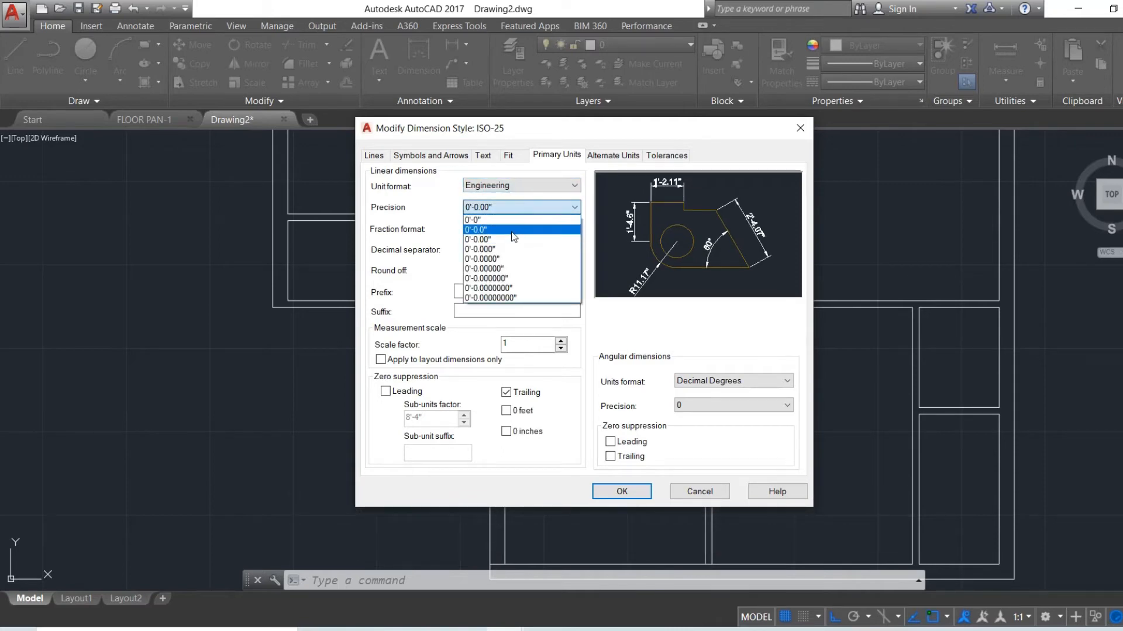
{"action": "left_click", "coordinate": [511, 232]}
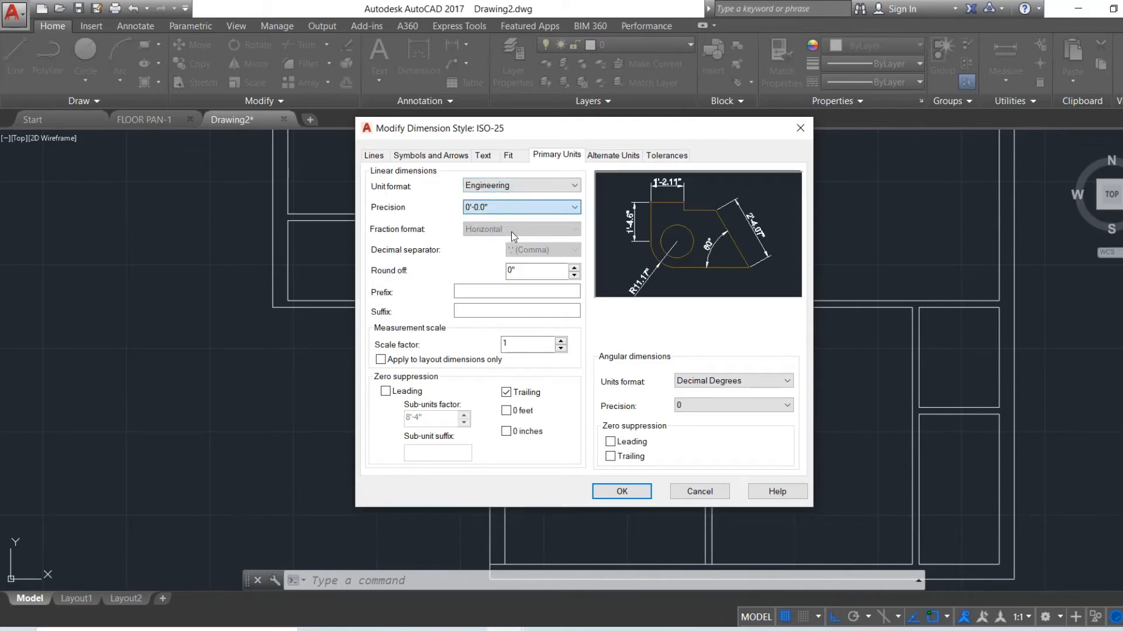
{"action": "left_click", "coordinate": [621, 491]}
{"action": "left_click", "coordinate": [743, 246]}
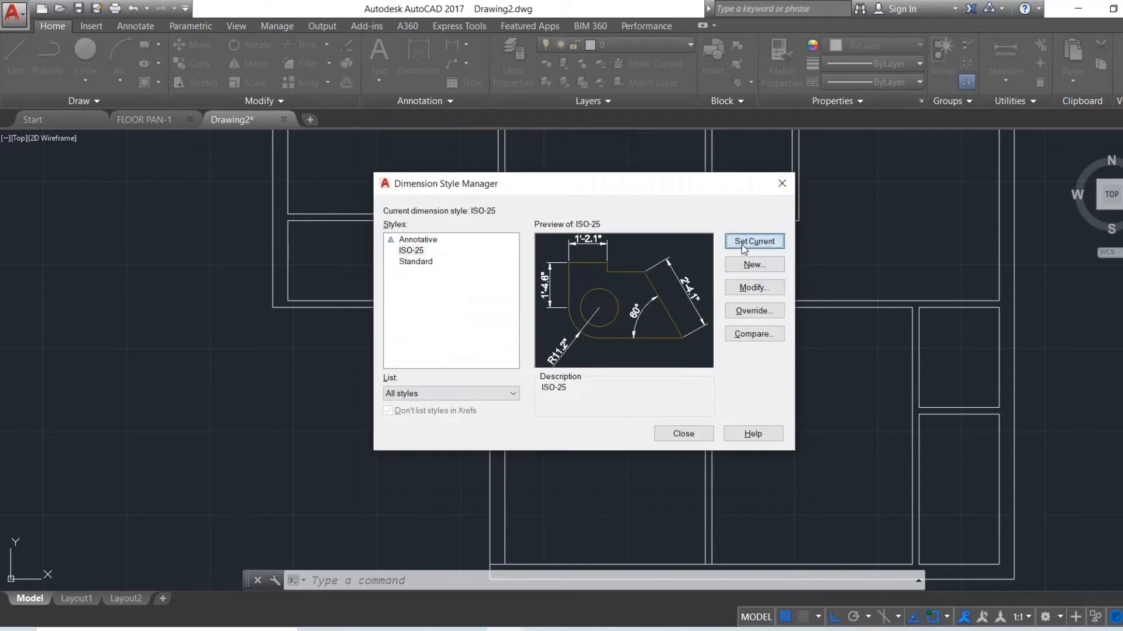
{"action": "left_click", "coordinate": [682, 433]}
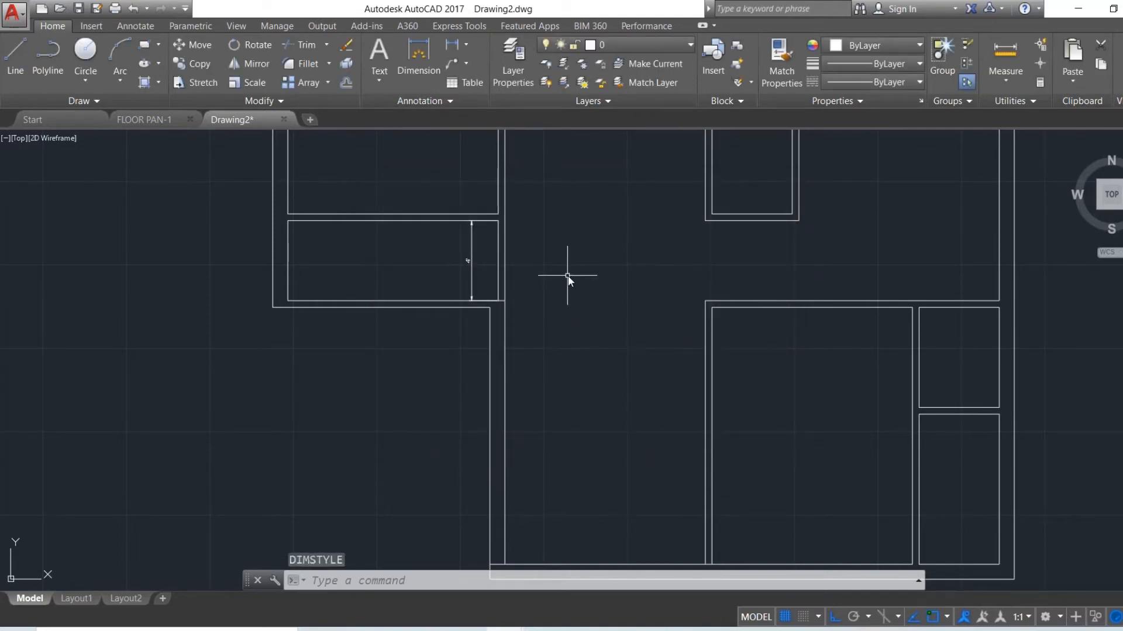
Delete the vertical dimension inside the narrow west room.
{"action": "key", "text": "Escape"}
{"action": "mouse_move", "coordinate": [462, 254]}
{"action": "left_mouse_down"}
{"action": "mouse_move", "coordinate": [480, 270]}
{"action": "mouse_move", "coordinate": [454, 283]}
{"action": "left_mouse_up"}
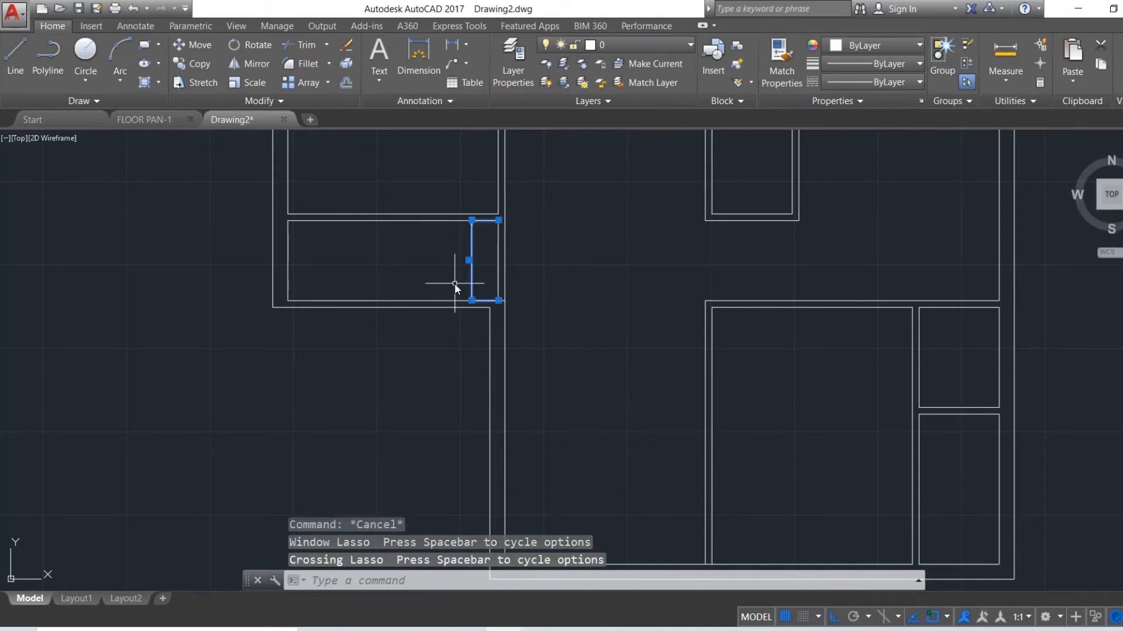
{"action": "left_click", "coordinate": [455, 283]}
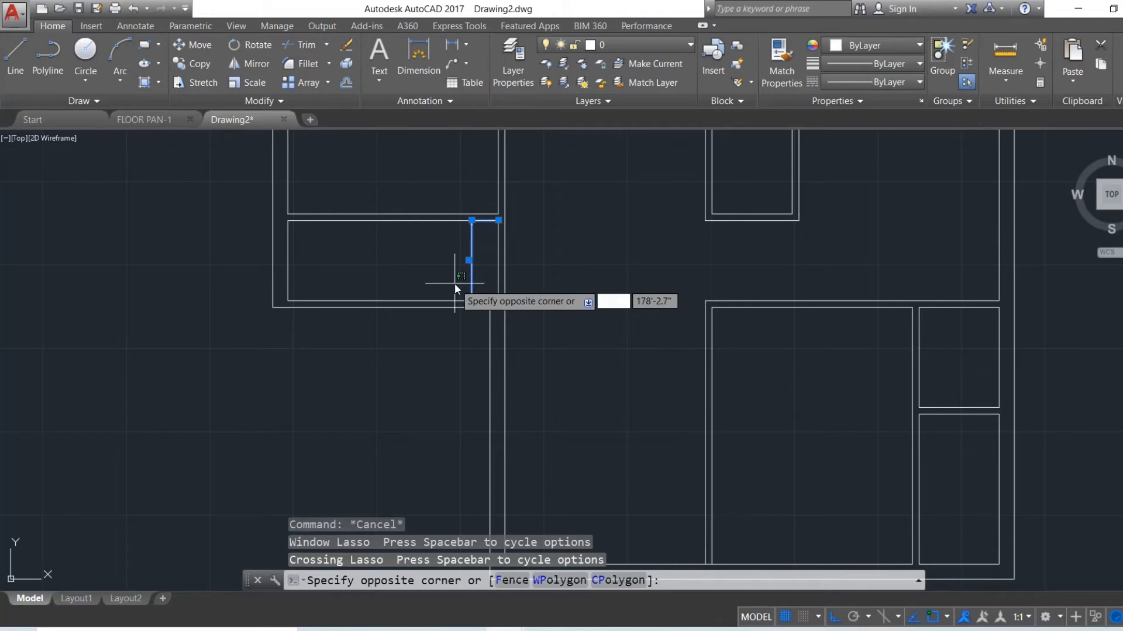
{"action": "key", "text": "Escape"}
{"action": "key", "text": "Delete"}
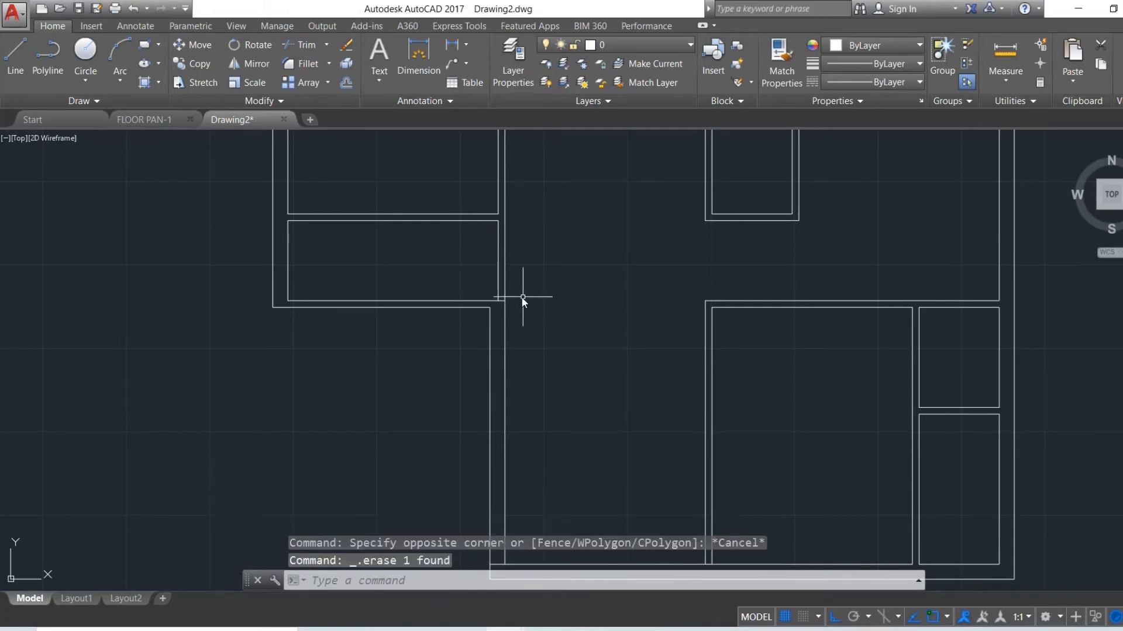
Move the short line across the narrow west room's east partition 2' straight north from the room's southeast corner.
{"action": "left_click", "coordinate": [504, 301]}
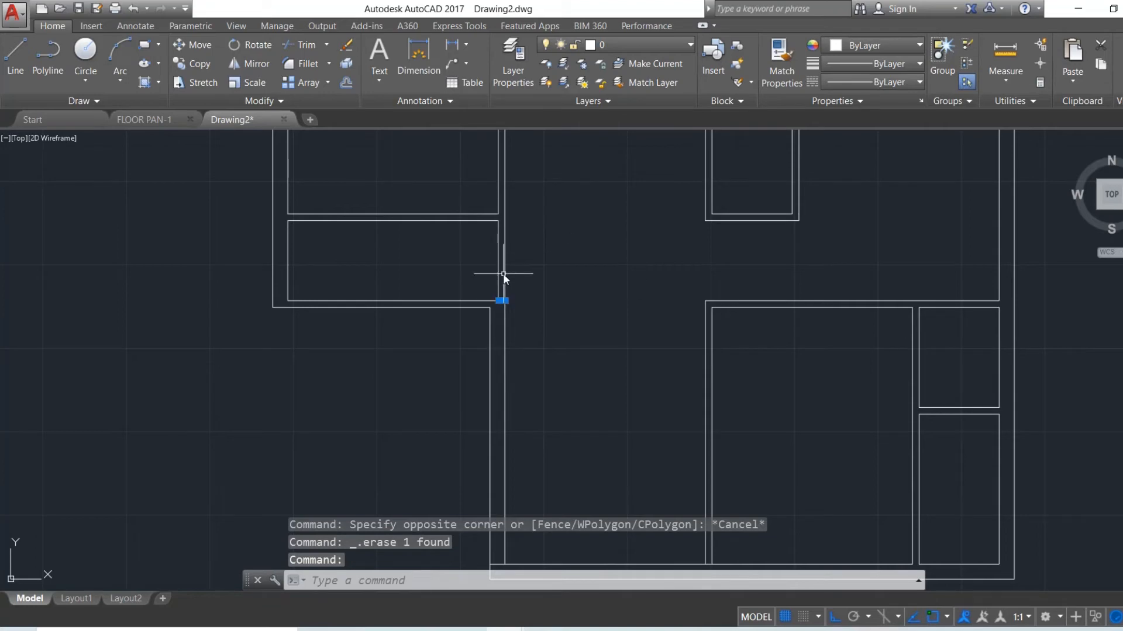
{"action": "type", "text": "m"}
{"action": "key", "text": "Return"}
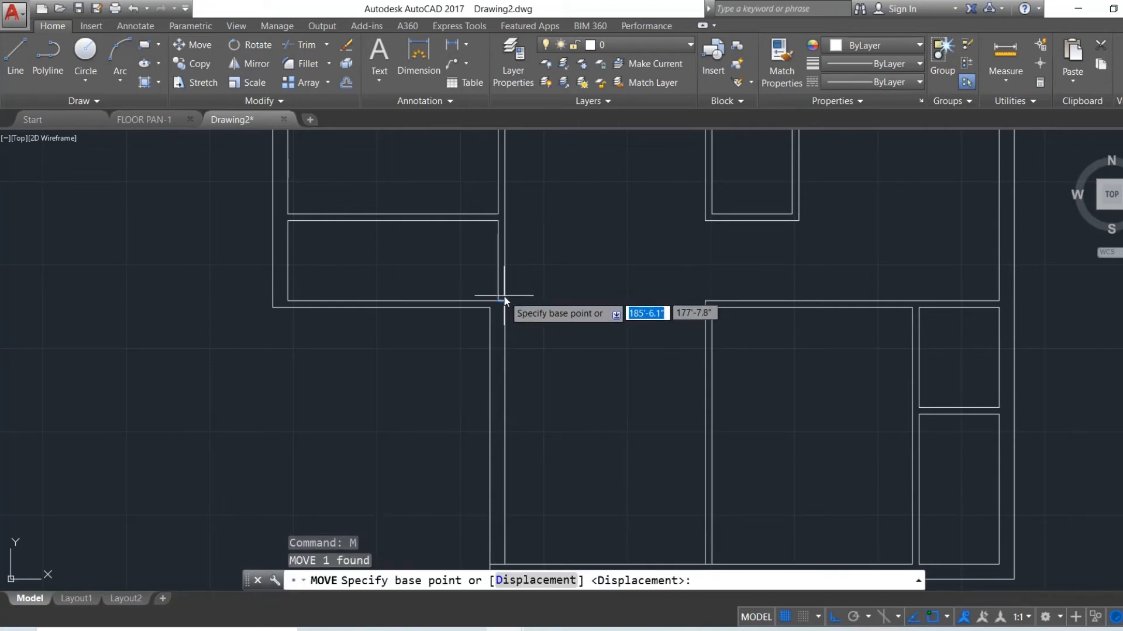
{"action": "left_click", "coordinate": [504, 300]}
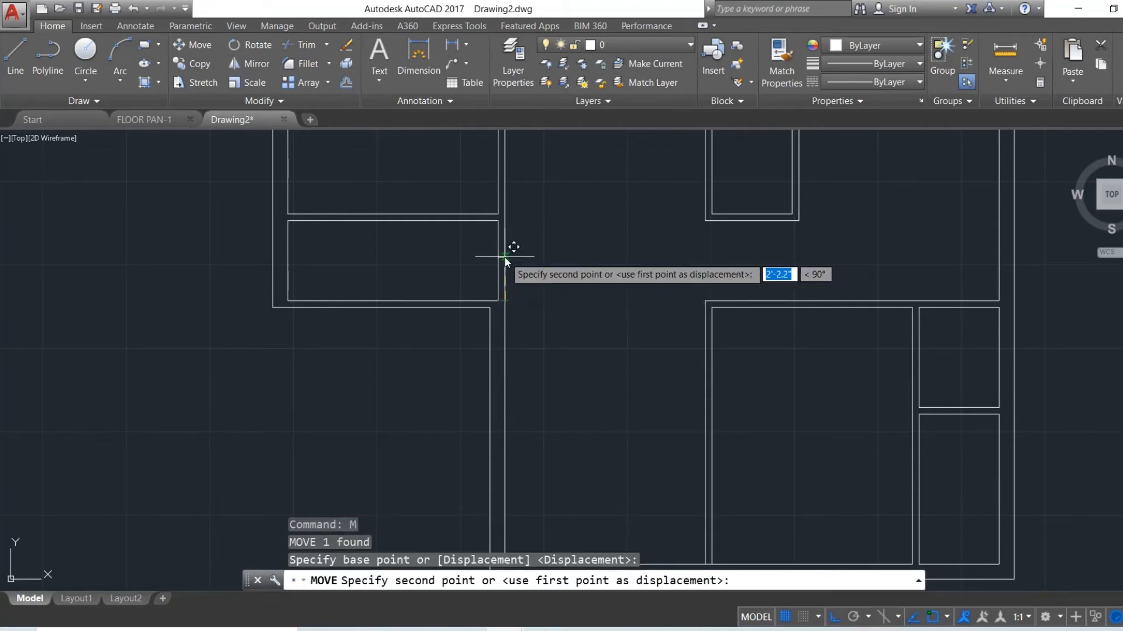
{"action": "type", "text": "2'"}
{"action": "key", "text": "Return"}
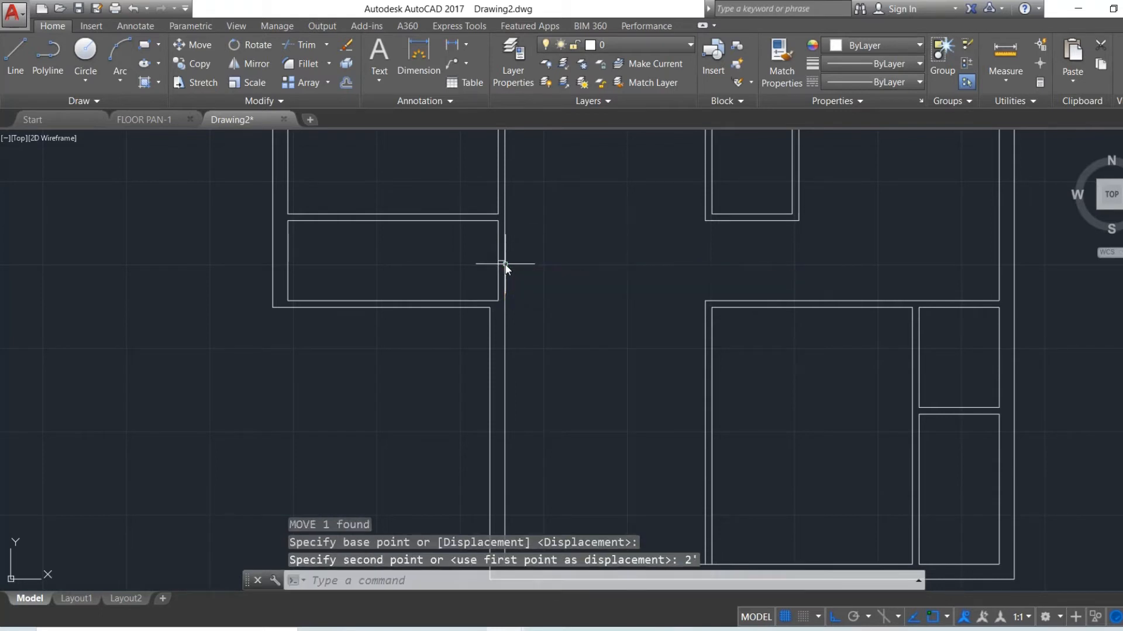
Select the short line crossing the narrow west room's east partition.
{"action": "scroll", "coordinate": [517, 275], "scroll_direction": "up", "scroll_amount": 3}
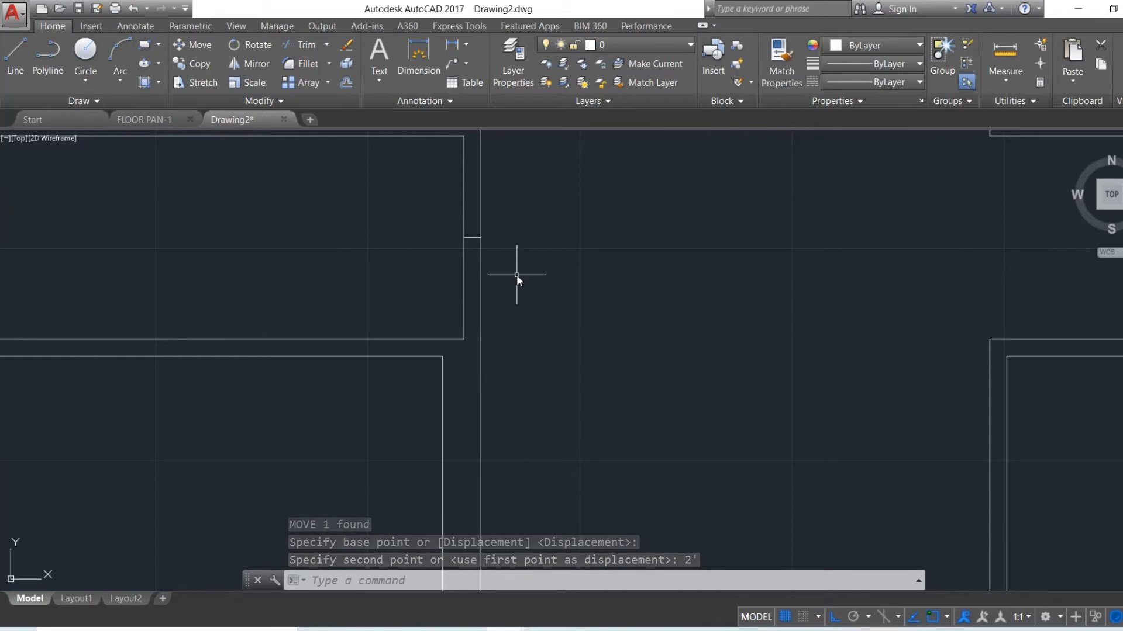
{"action": "left_click", "coordinate": [473, 237]}
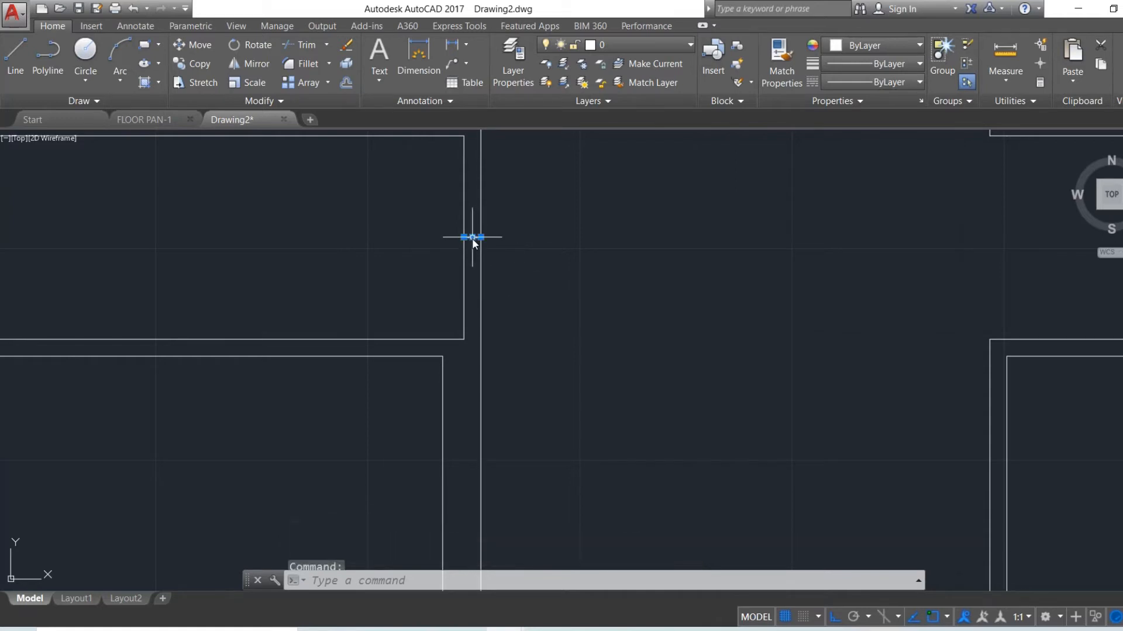
Offset the short line crossing the small left room's right wall by 1' both below and above.
{"action": "left_click", "coordinate": [346, 82]}
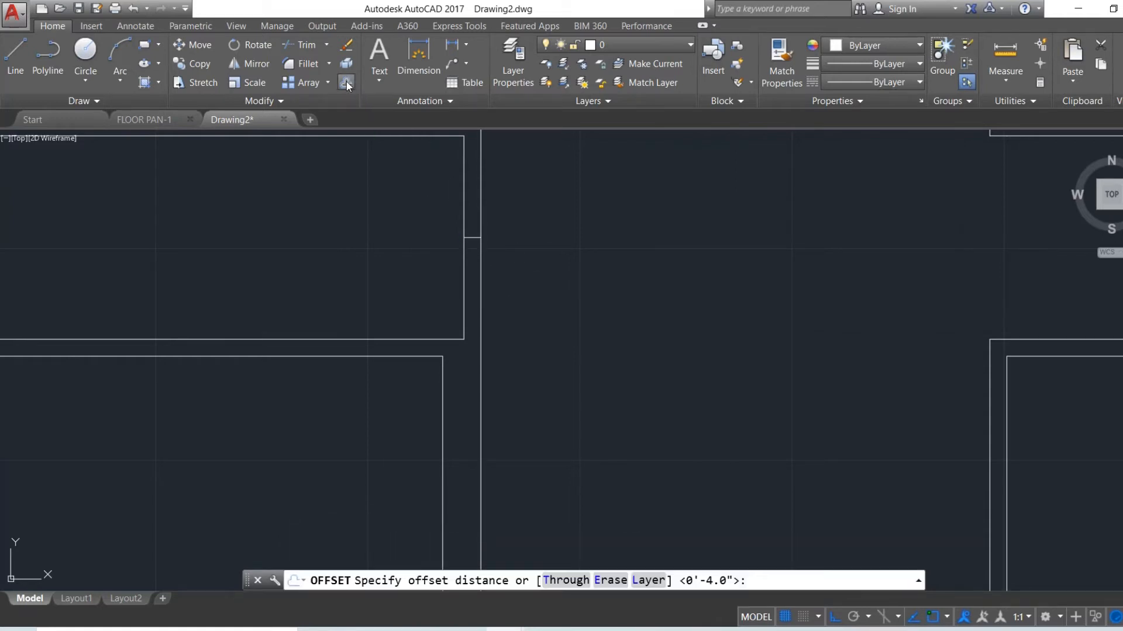
{"action": "left_click", "coordinate": [464, 237]}
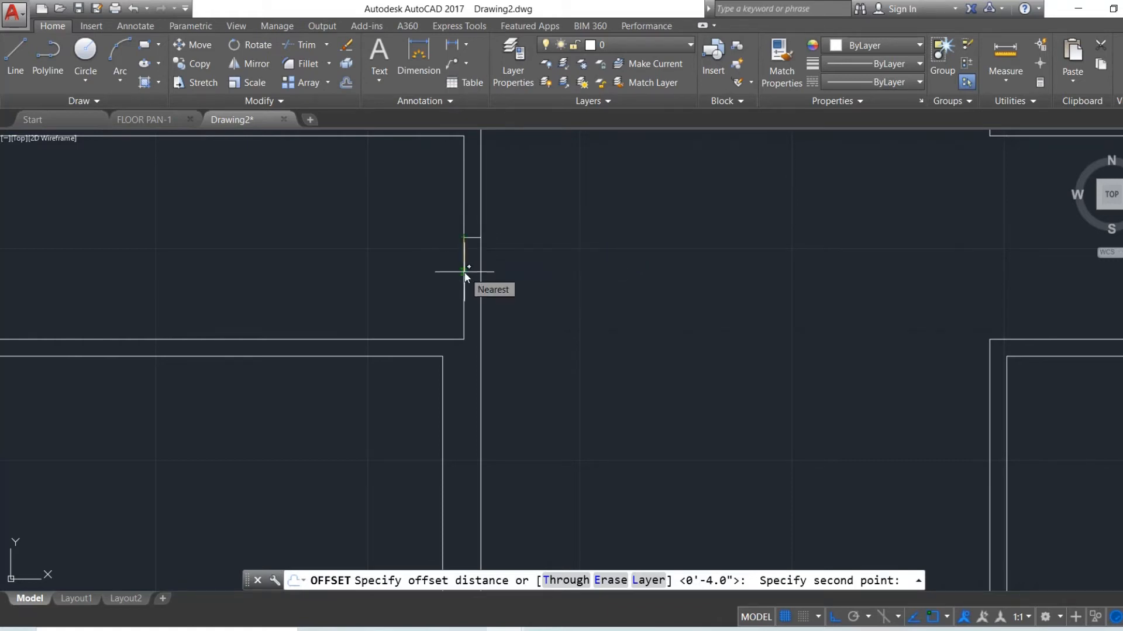
{"action": "type", "text": "1'"}
{"action": "key", "text": "Return"}
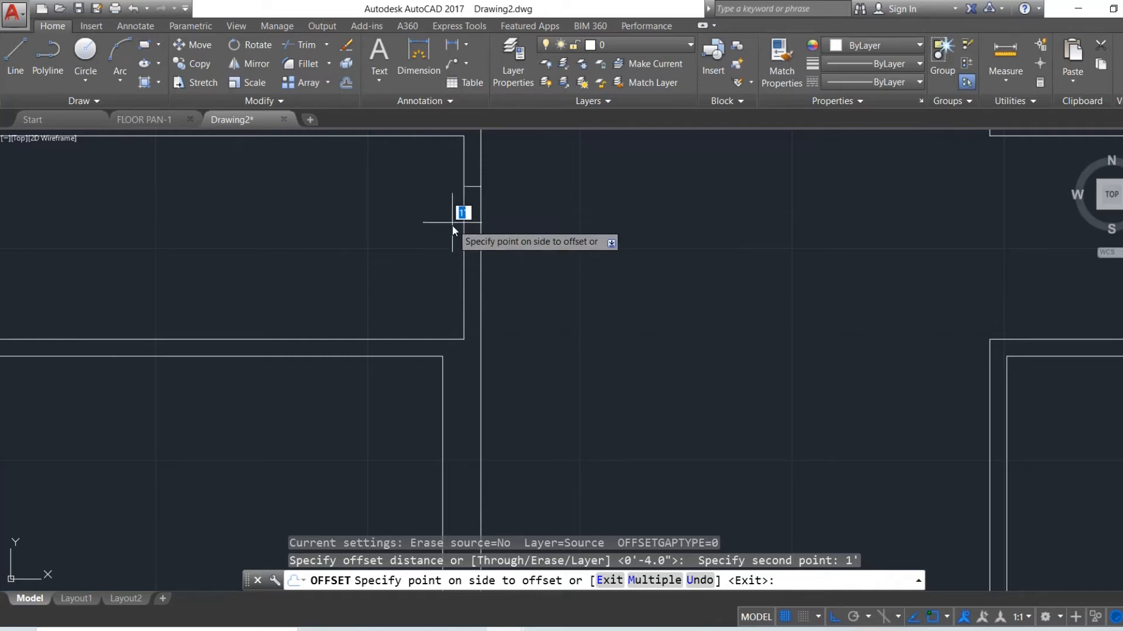
{"action": "left_click", "coordinate": [450, 290]}
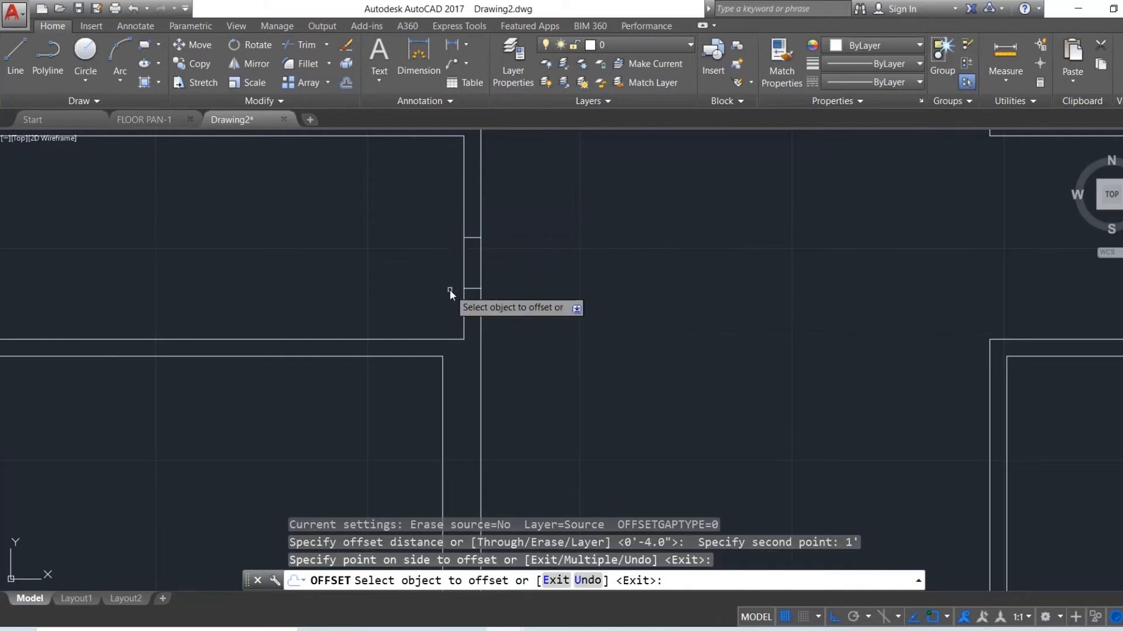
{"action": "left_click", "coordinate": [470, 238]}
{"action": "left_click", "coordinate": [467, 176]}
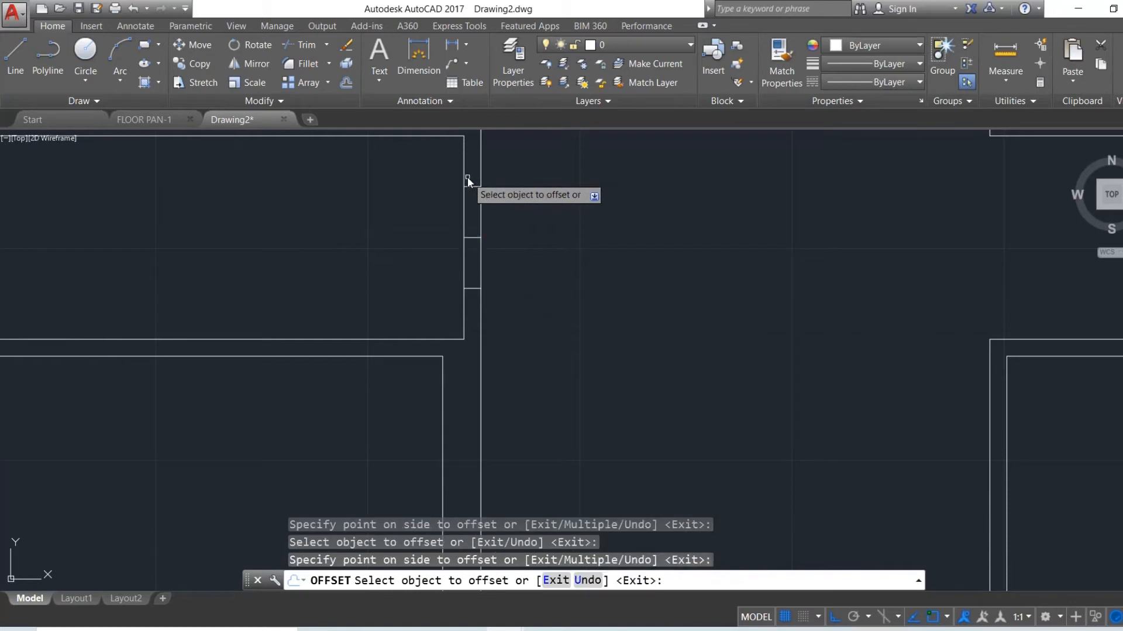
{"action": "key", "text": "Escape"}
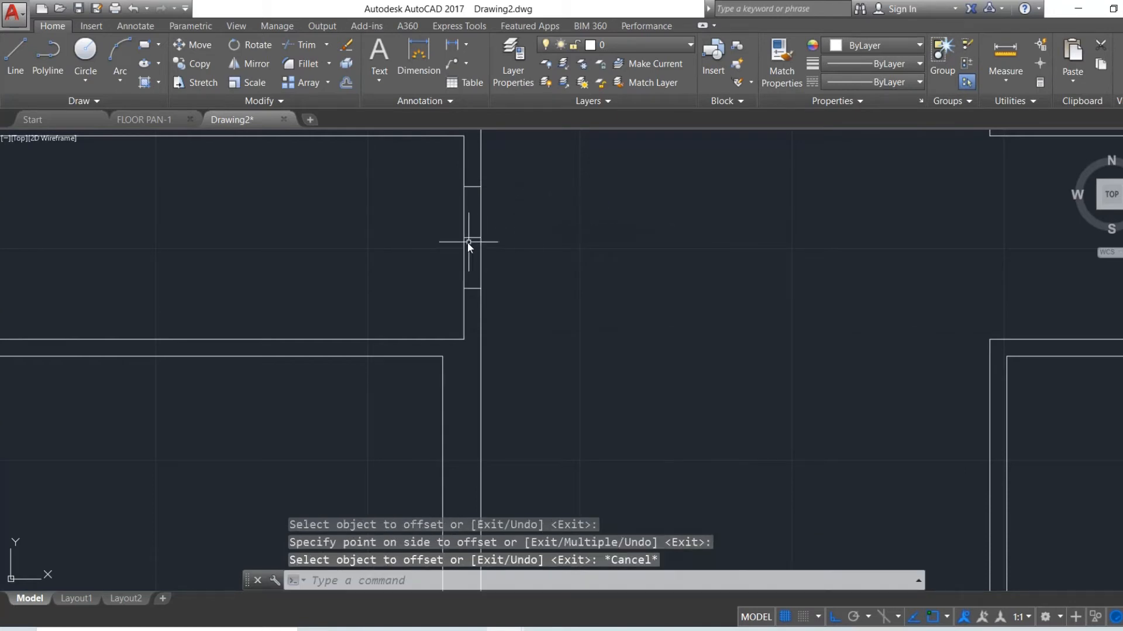
Delete the original middle line between the two offset lines in the wall.
{"action": "left_click", "coordinate": [471, 240]}
{"action": "left_click", "coordinate": [471, 231]}
{"action": "left_click_drag", "start_coordinate": [471, 231], "coordinate": [471, 251]}
{"action": "left_click", "coordinate": [471, 251]}
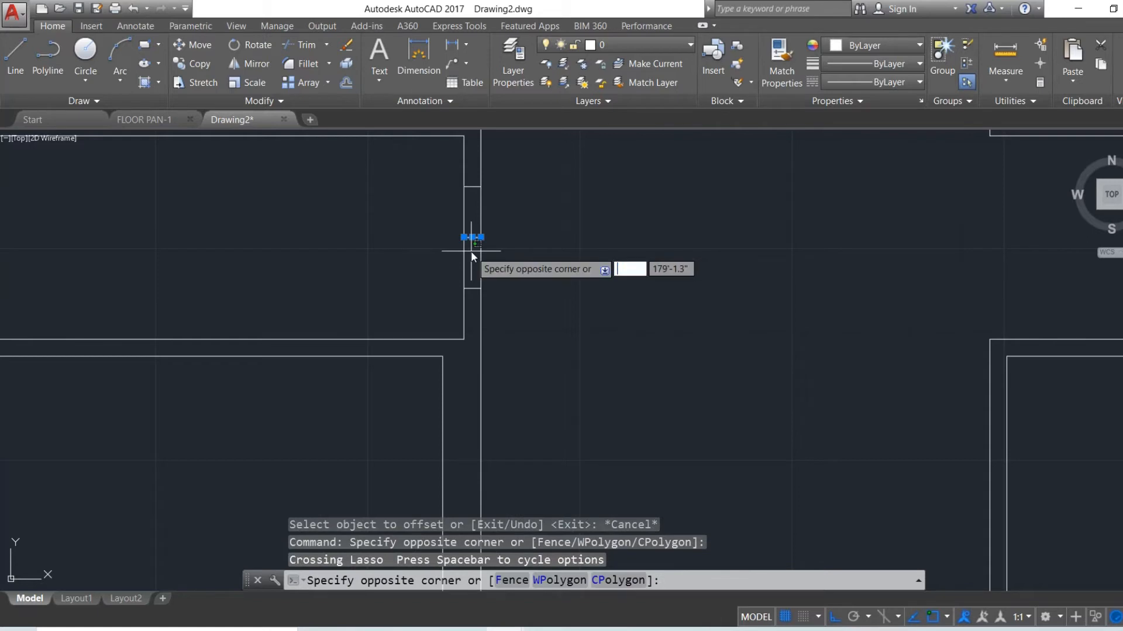
{"action": "key", "text": "Escape"}
{"action": "key", "text": "Delete"}
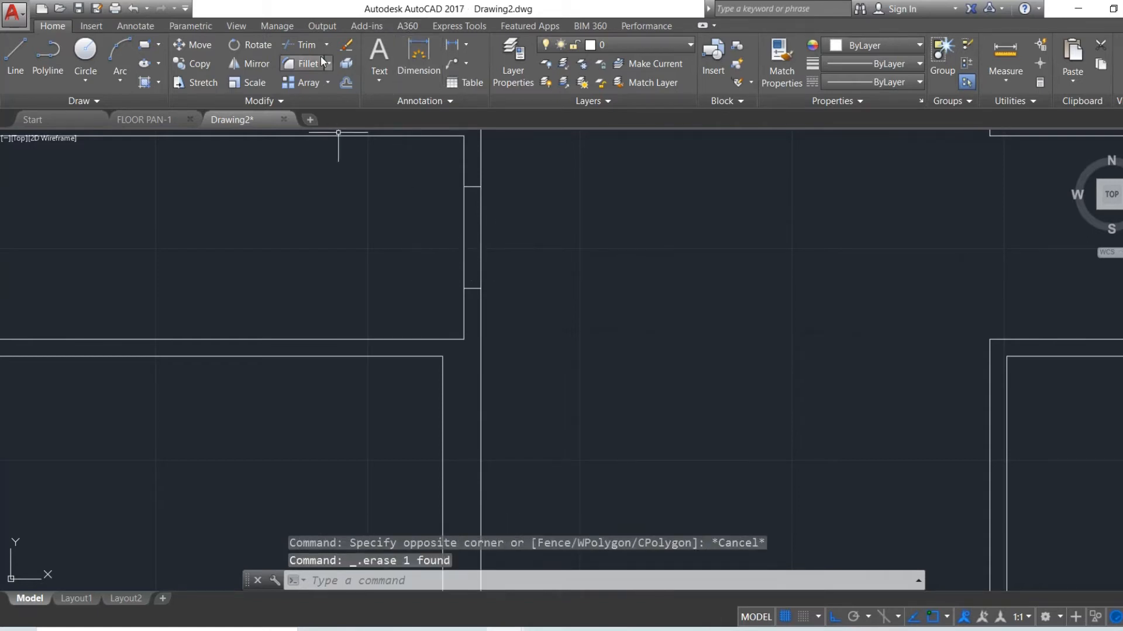
Trim both wall lines between the two jamb lines to open a doorway in the small left room's right wall.
{"action": "left_click", "coordinate": [305, 48]}
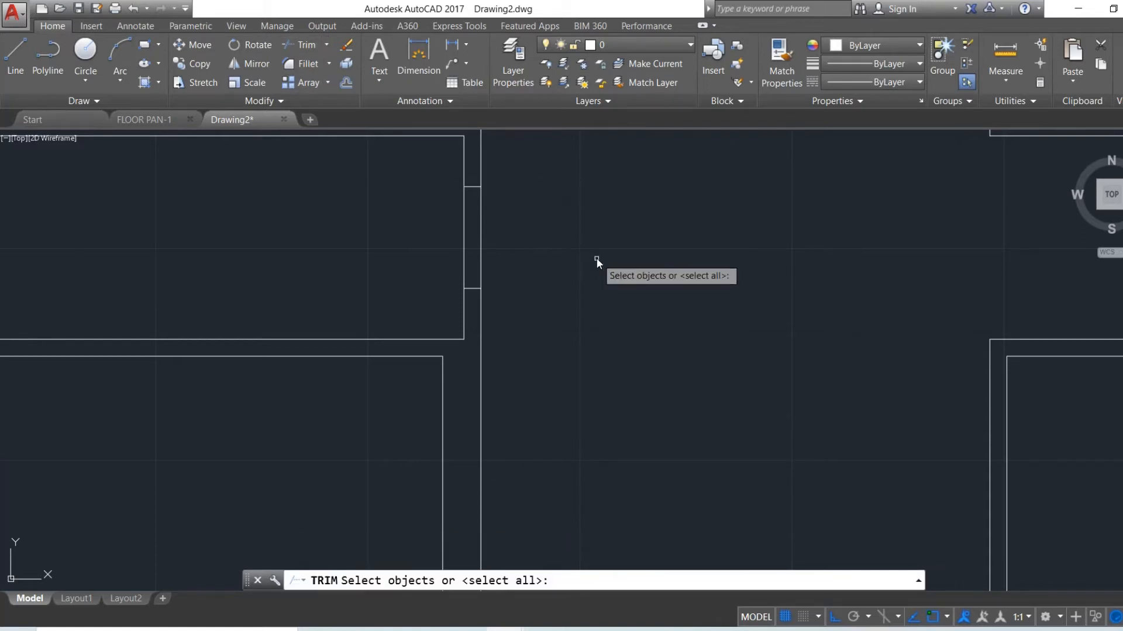
{"action": "left_click", "coordinate": [511, 222]}
{"action": "left_click", "coordinate": [511, 222]}
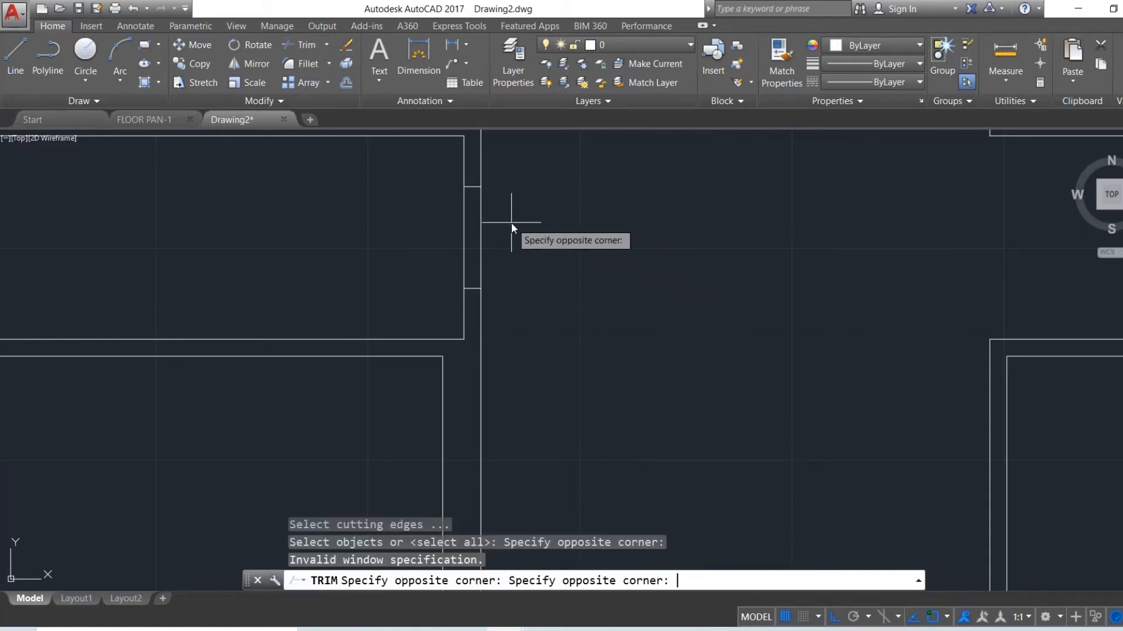
{"action": "left_click", "coordinate": [548, 250]}
{"action": "key", "text": "Return"}
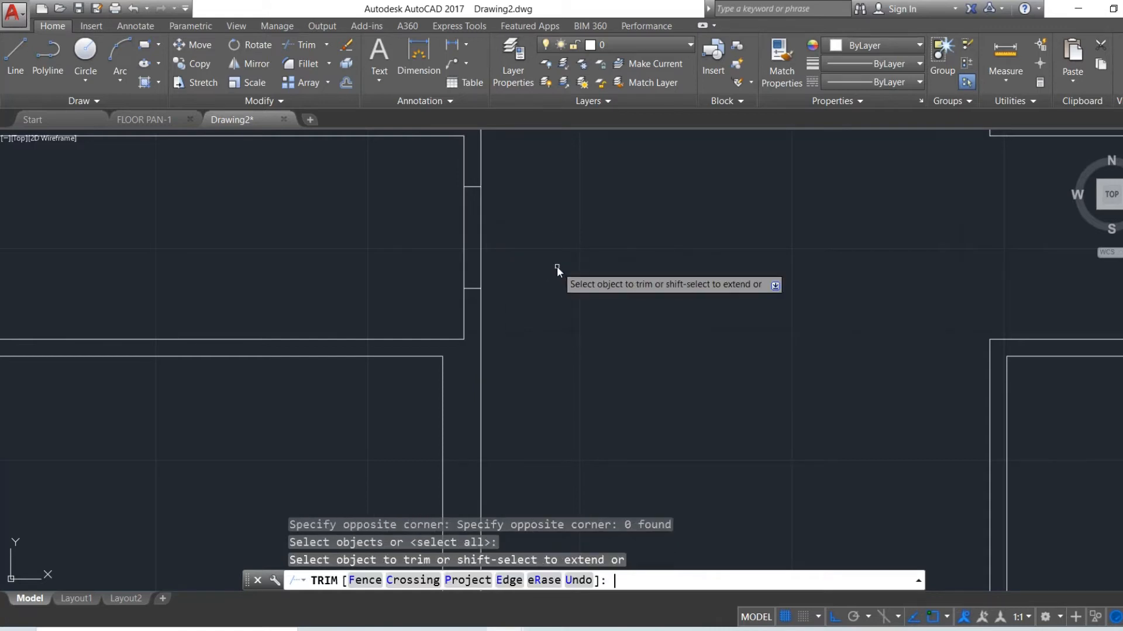
{"action": "left_click", "coordinate": [481, 225]}
{"action": "left_click", "coordinate": [495, 232]}
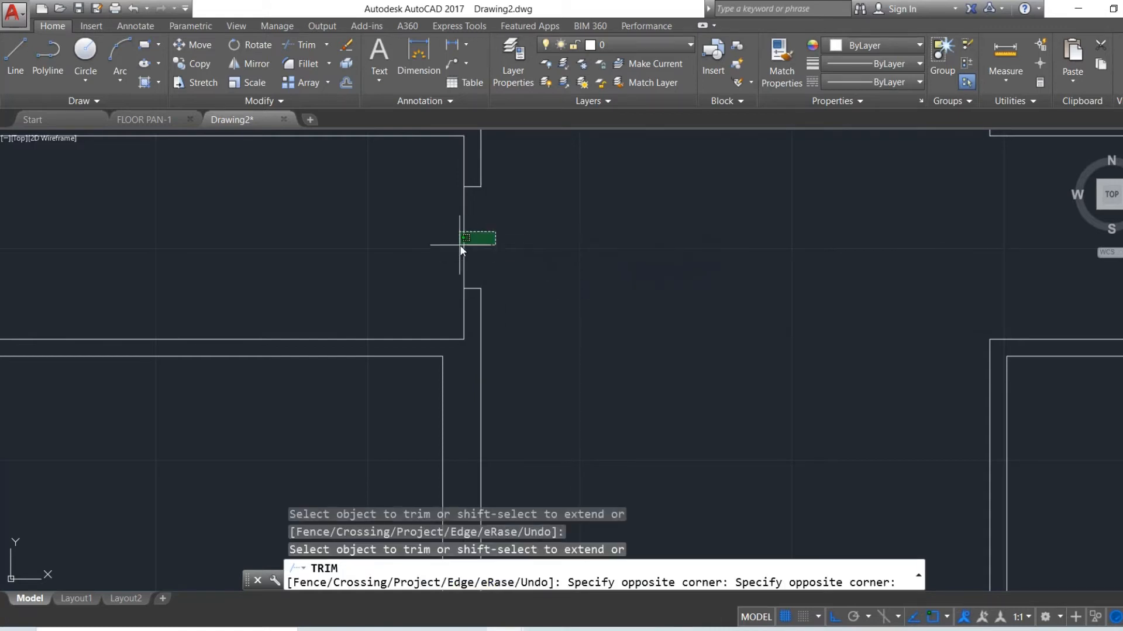
{"action": "left_click", "coordinate": [460, 248]}
{"action": "scroll", "coordinate": [515, 218], "scroll_direction": "down", "scroll_amount": 2}
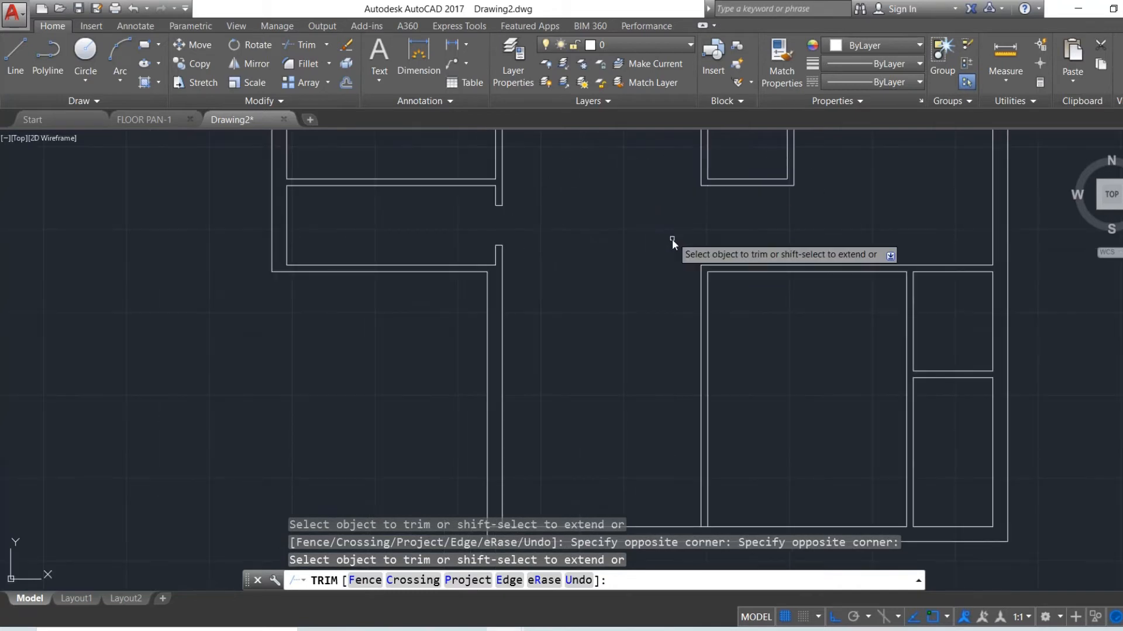
{"action": "key", "text": "Escape"}
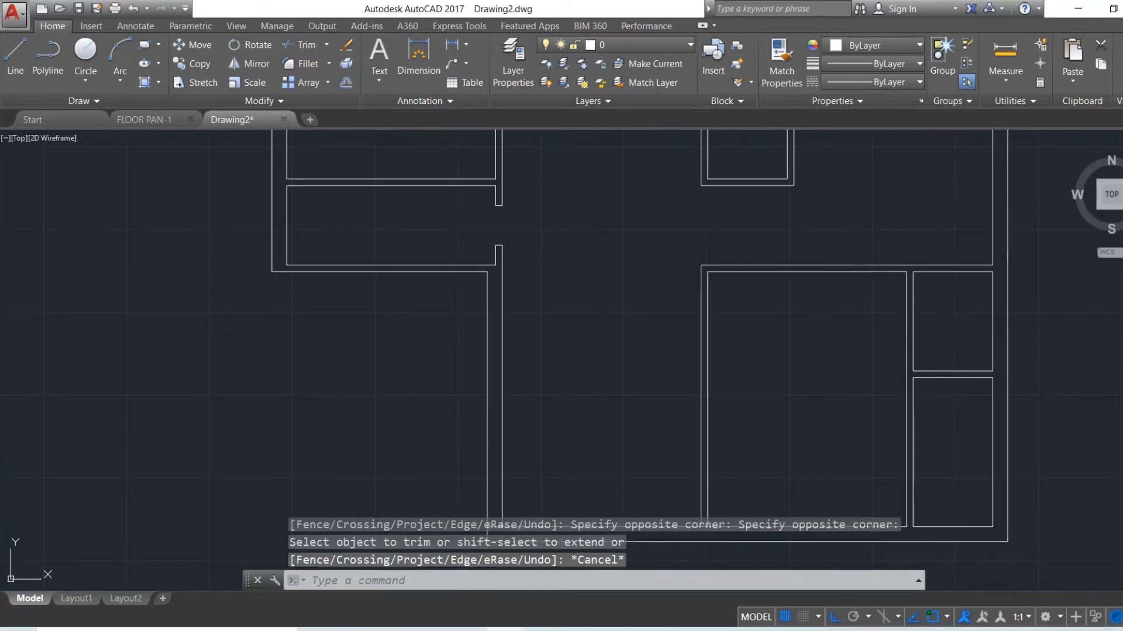
Draw a short line across the right wall of the upper-left room, starting at the room's lower-right inner corner.
{"action": "type", "text": "p"}
{"action": "key", "text": "Return"}
{"action": "left_click_drag", "start_coordinate": [883, 278], "coordinate": [910, 481]}
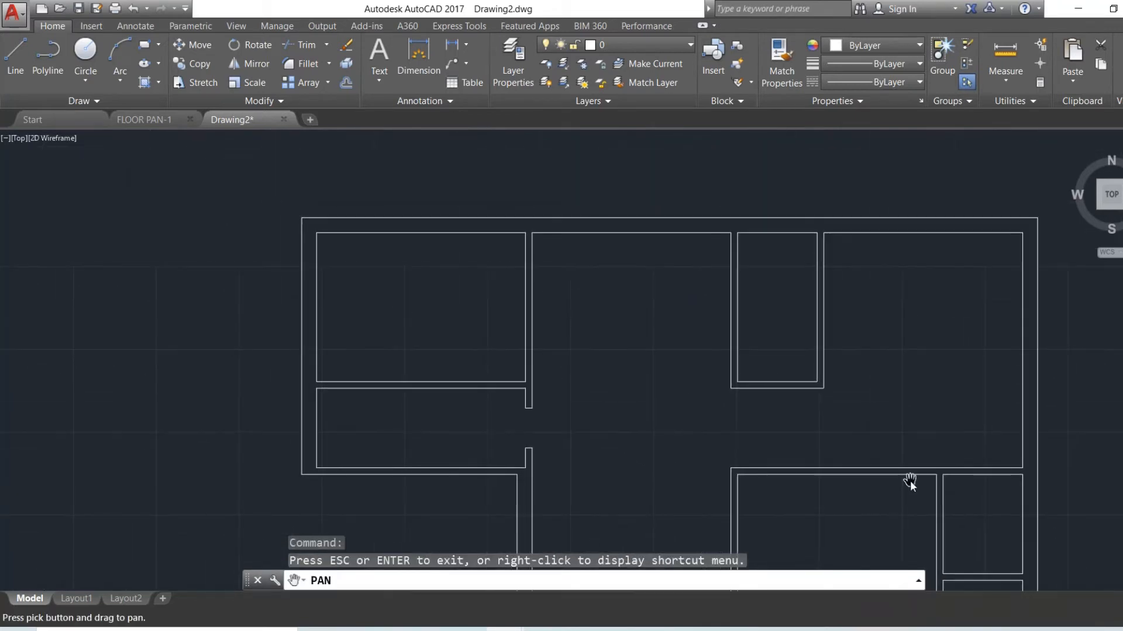
{"action": "key", "text": "Escape"}
{"action": "scroll", "coordinate": [546, 370], "scroll_direction": "up", "scroll_amount": 6}
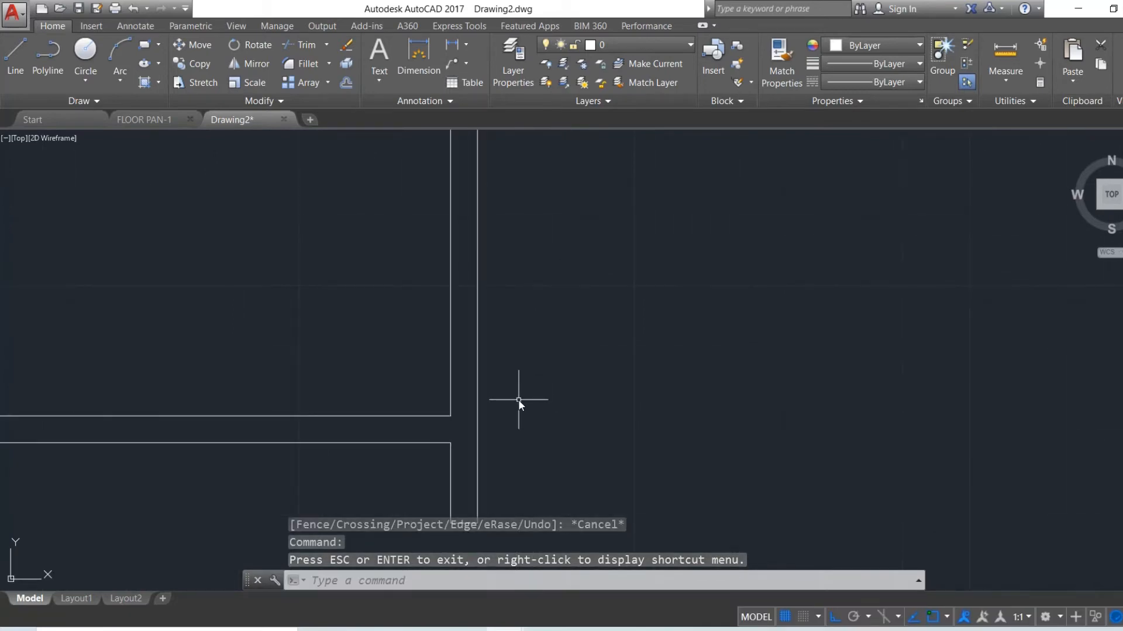
{"action": "type", "text": "l"}
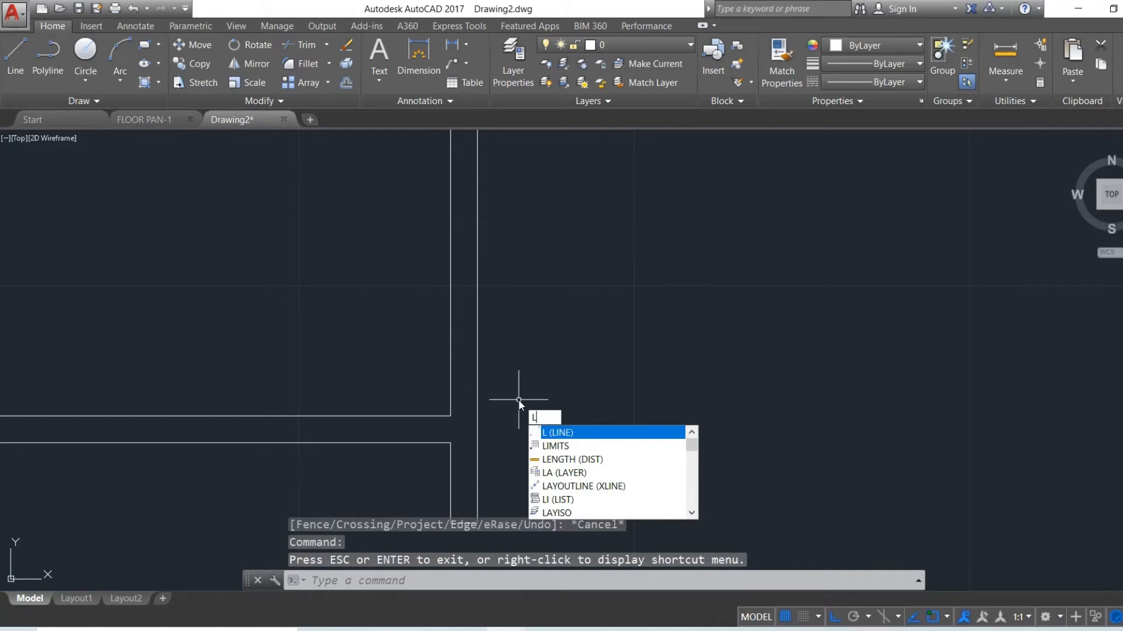
{"action": "key", "text": "Return"}
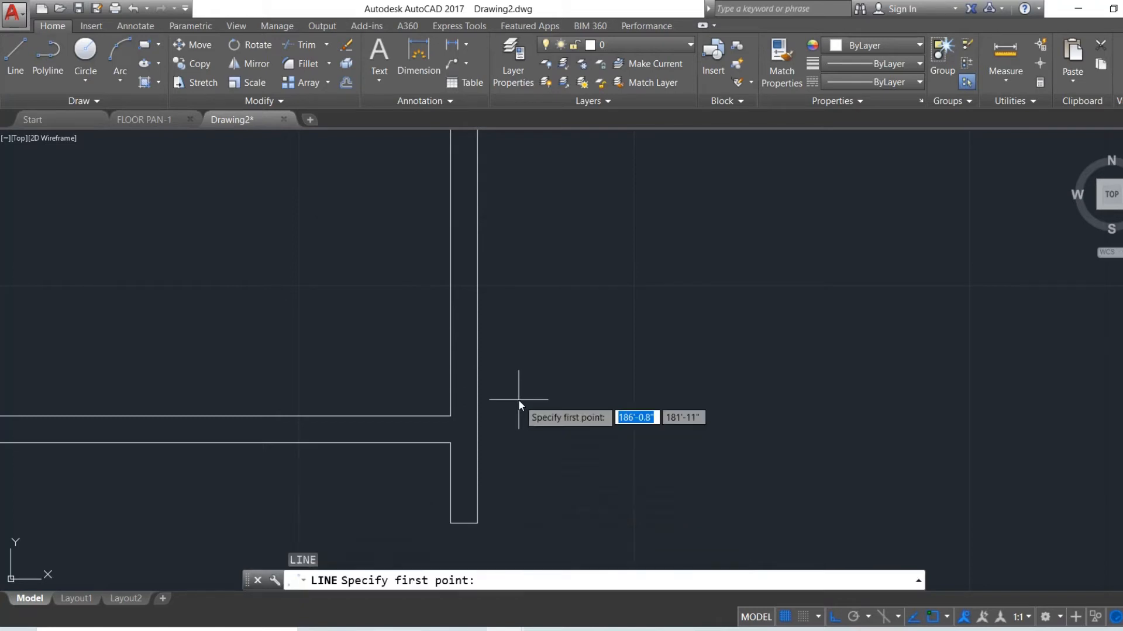
{"action": "left_click", "coordinate": [455, 415]}
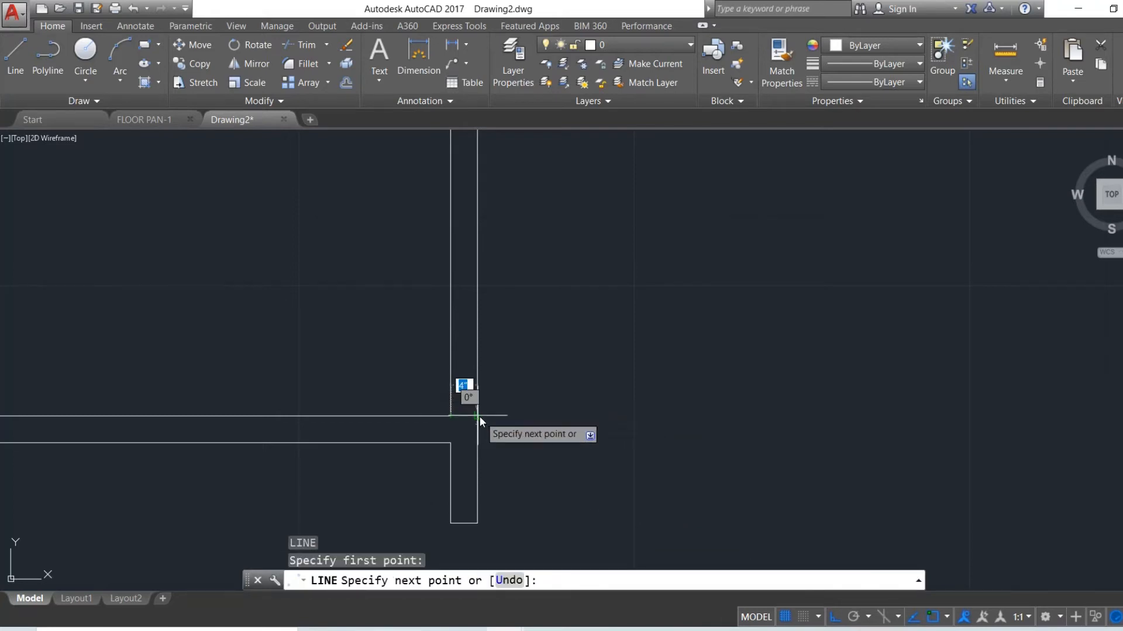
{"action": "left_click", "coordinate": [480, 416]}
{"action": "key", "text": "Escape"}
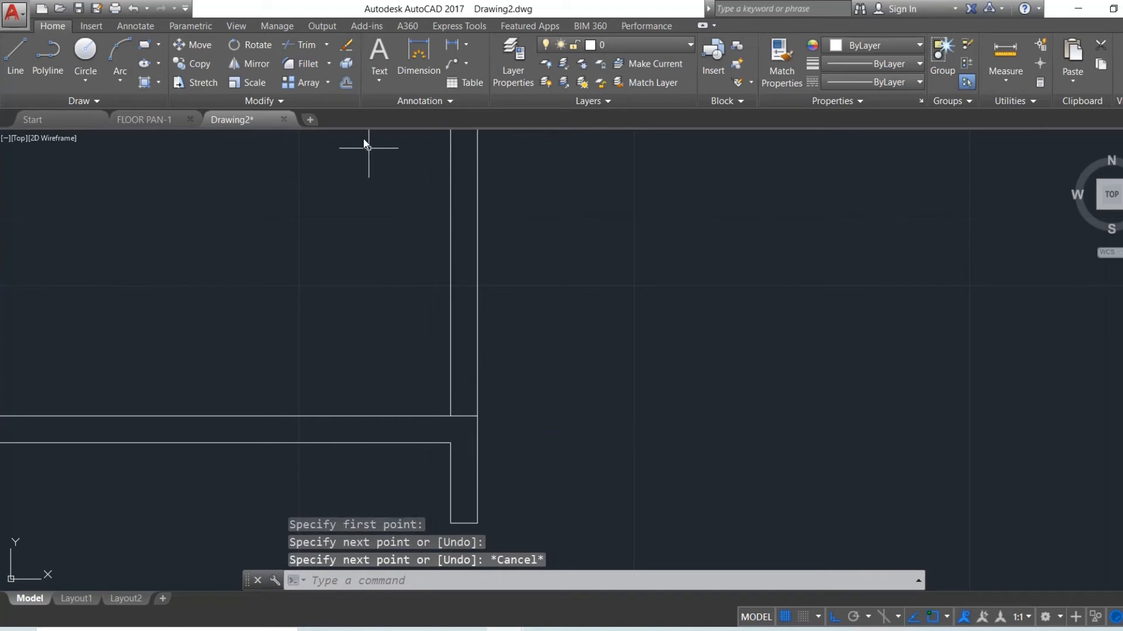
Offset the short line across the upper-left room's right wall upward by 3'6".
{"action": "left_click", "coordinate": [345, 83]}
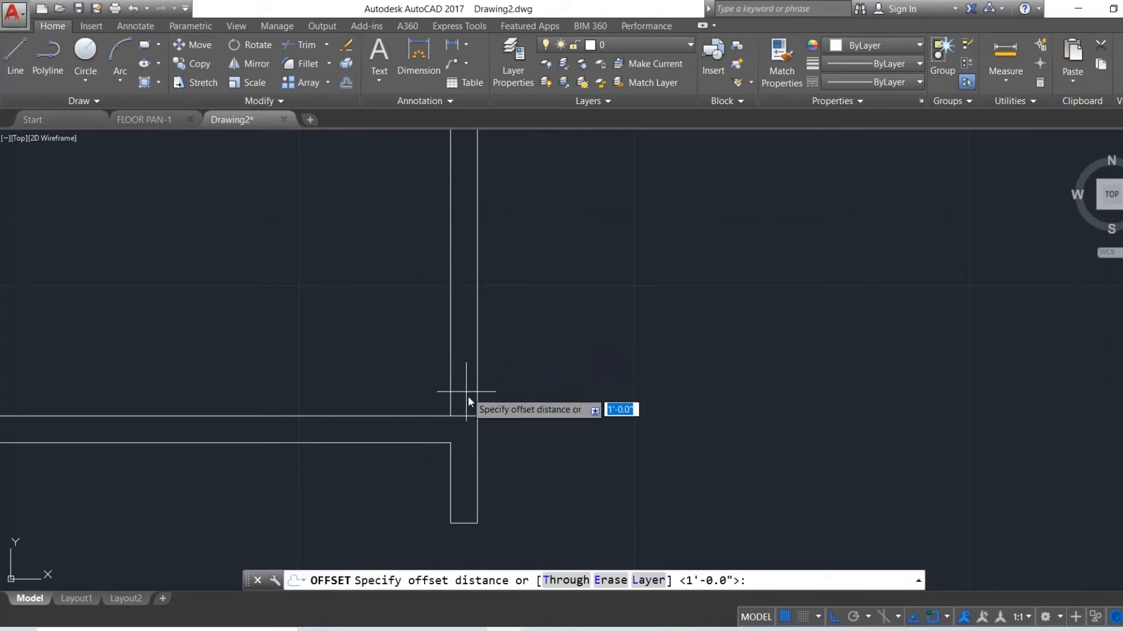
{"action": "left_click", "coordinate": [478, 416]}
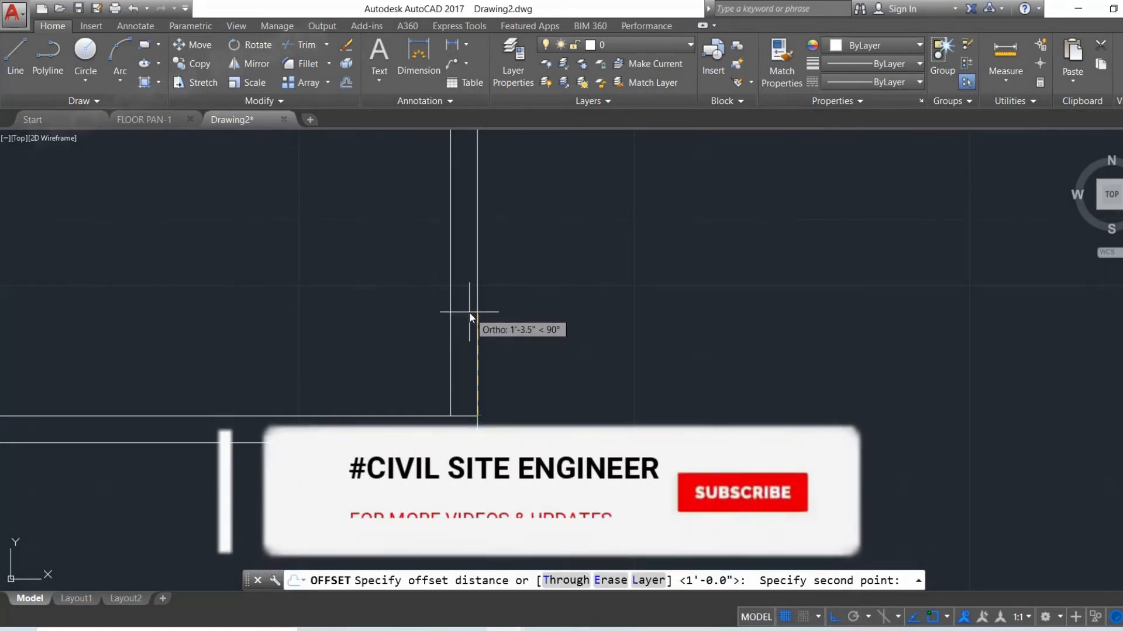
{"action": "type", "text": "3'6\""}
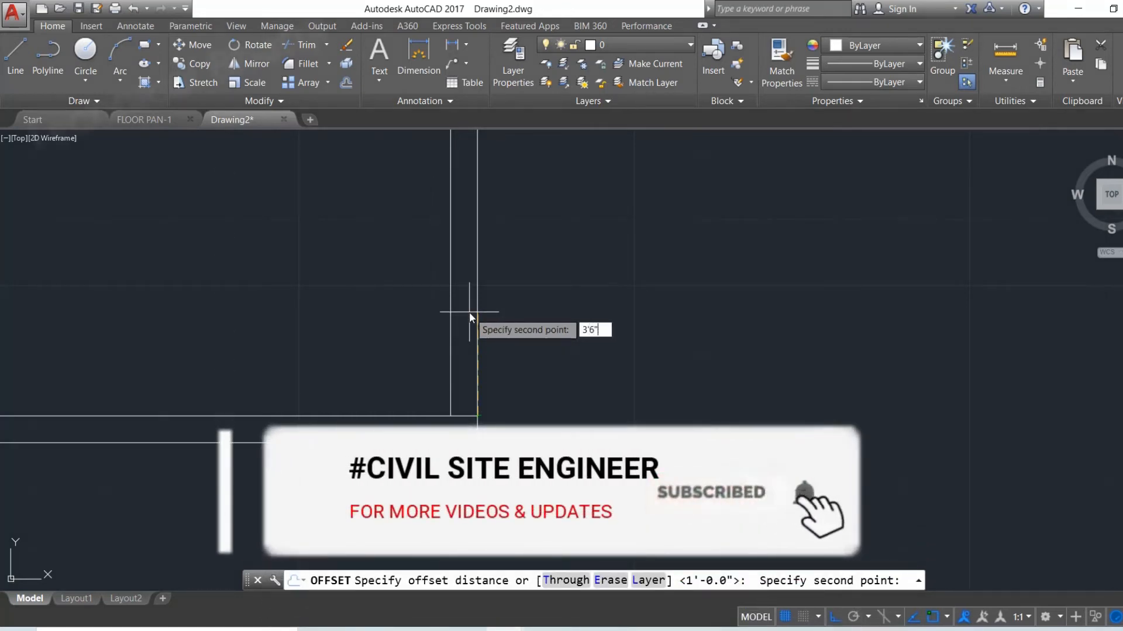
{"action": "key", "text": "Return"}
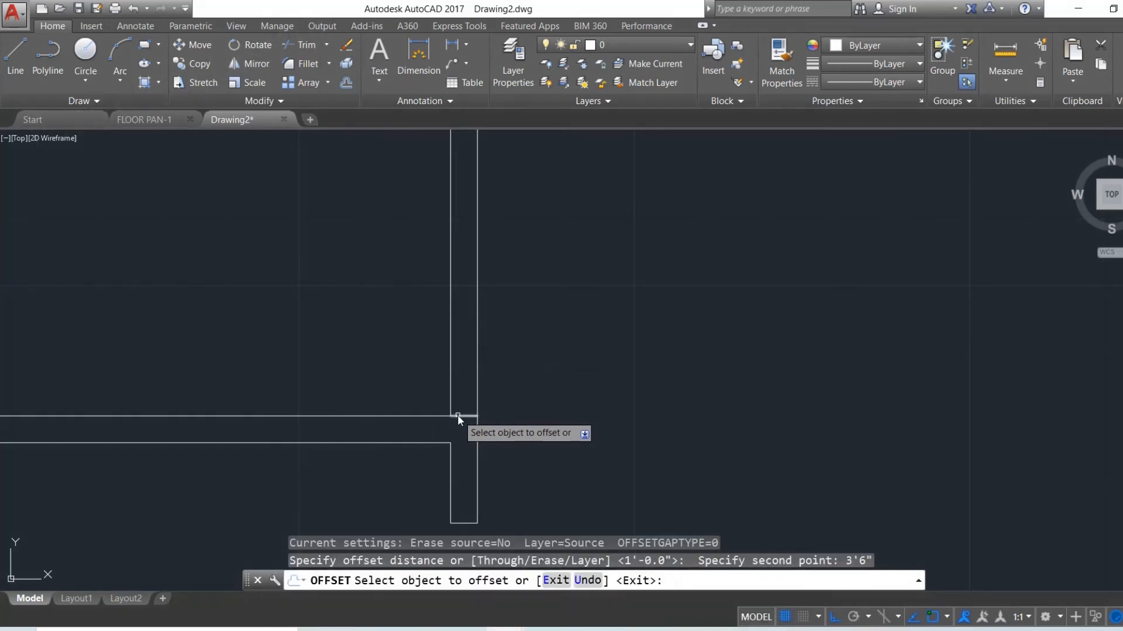
{"action": "left_click", "coordinate": [457, 415]}
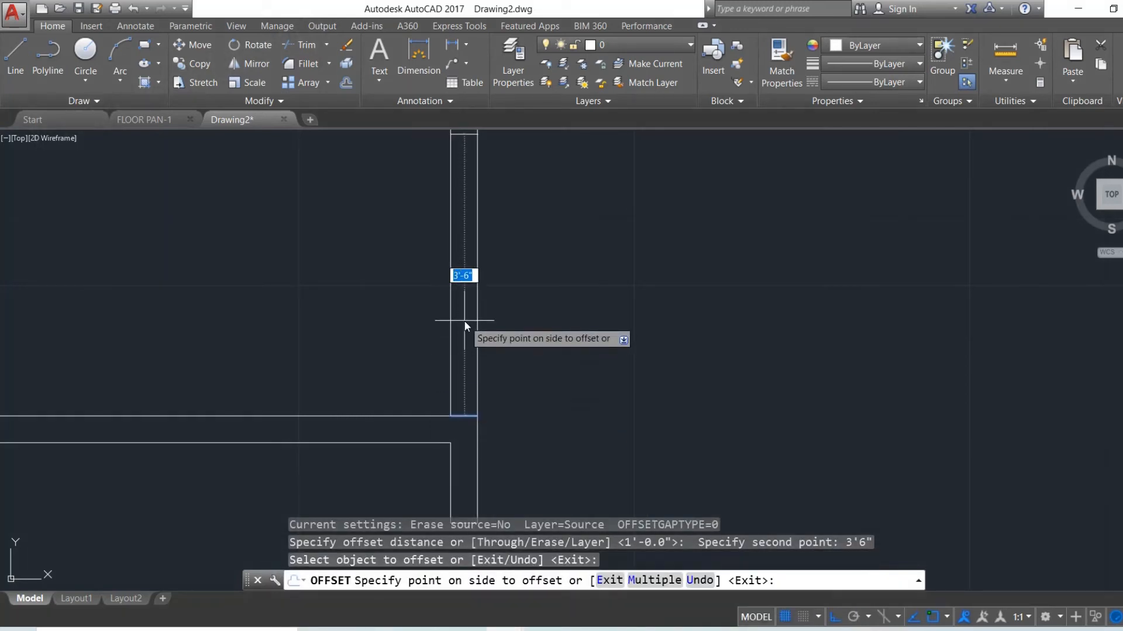
{"action": "left_click", "coordinate": [468, 321]}
{"action": "key", "text": "Escape"}
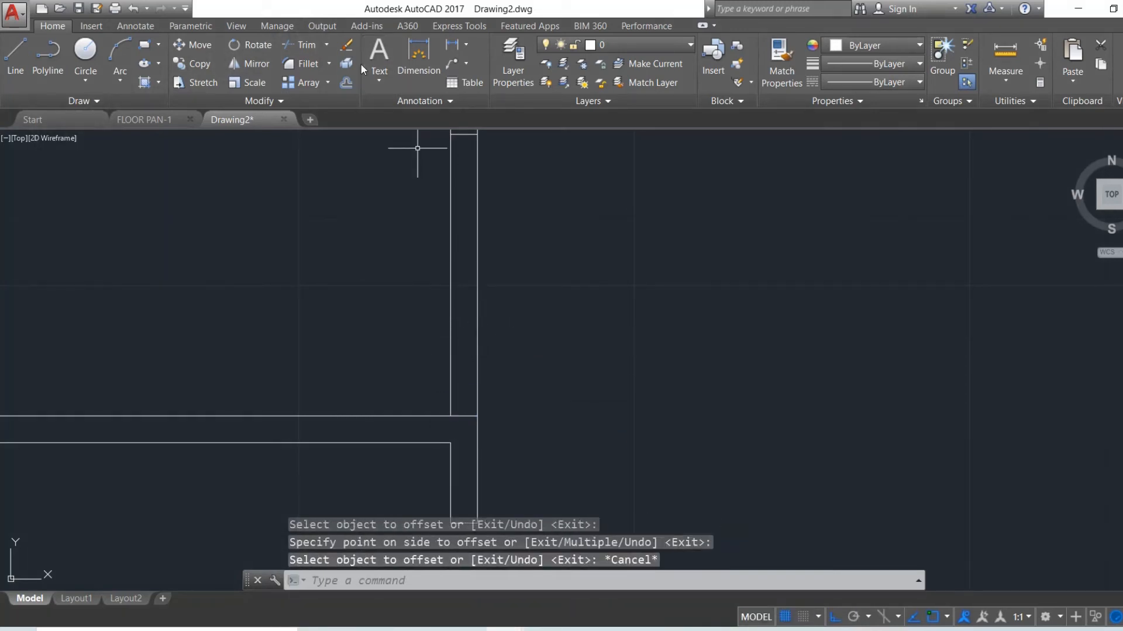
Trim both wall lines between the two jamb lines to open a doorway in the upper-left room's right wall.
{"action": "left_click", "coordinate": [306, 44]}
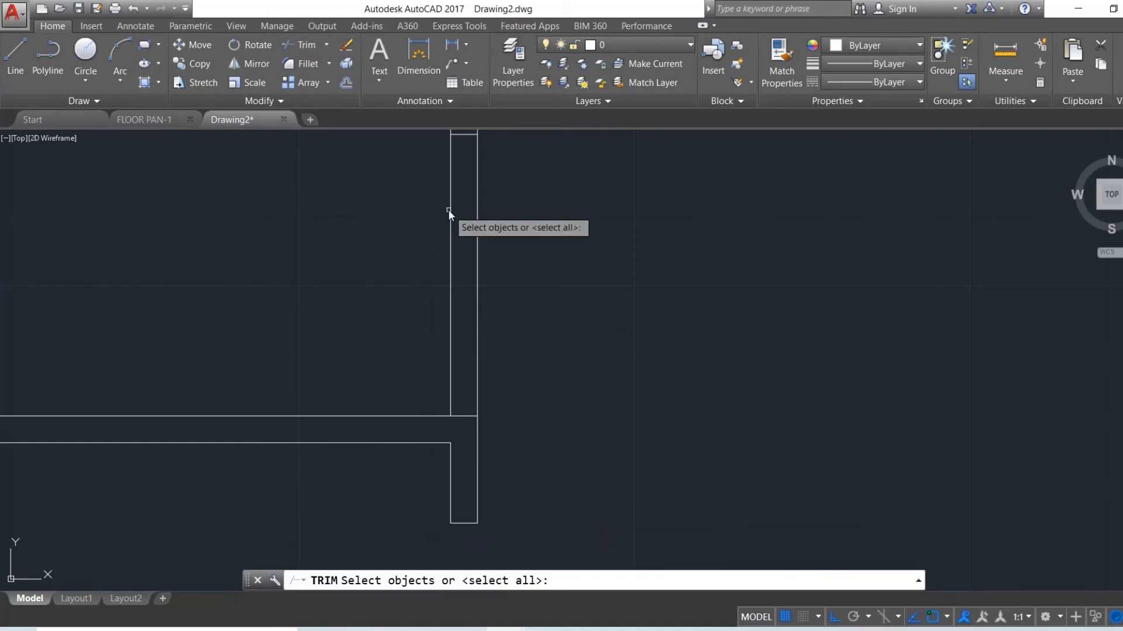
{"action": "key", "text": "Return"}
{"action": "left_click", "coordinate": [494, 230]}
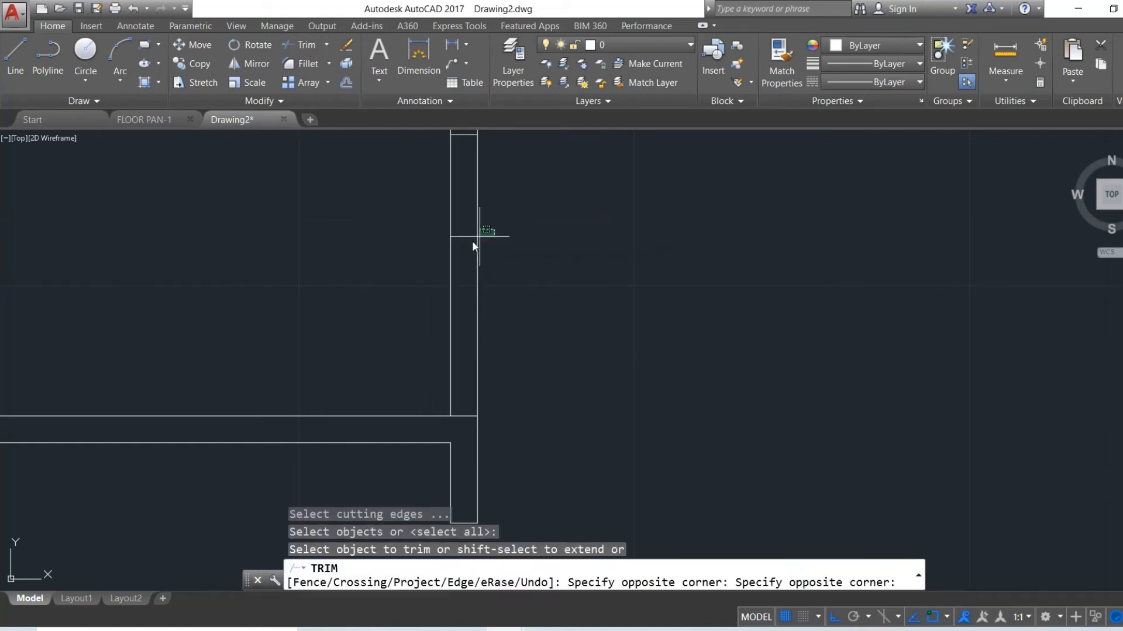
{"action": "double_click", "coordinate": [390, 290]}
{"action": "scroll", "coordinate": [475, 282], "scroll_direction": "down", "scroll_amount": 4}
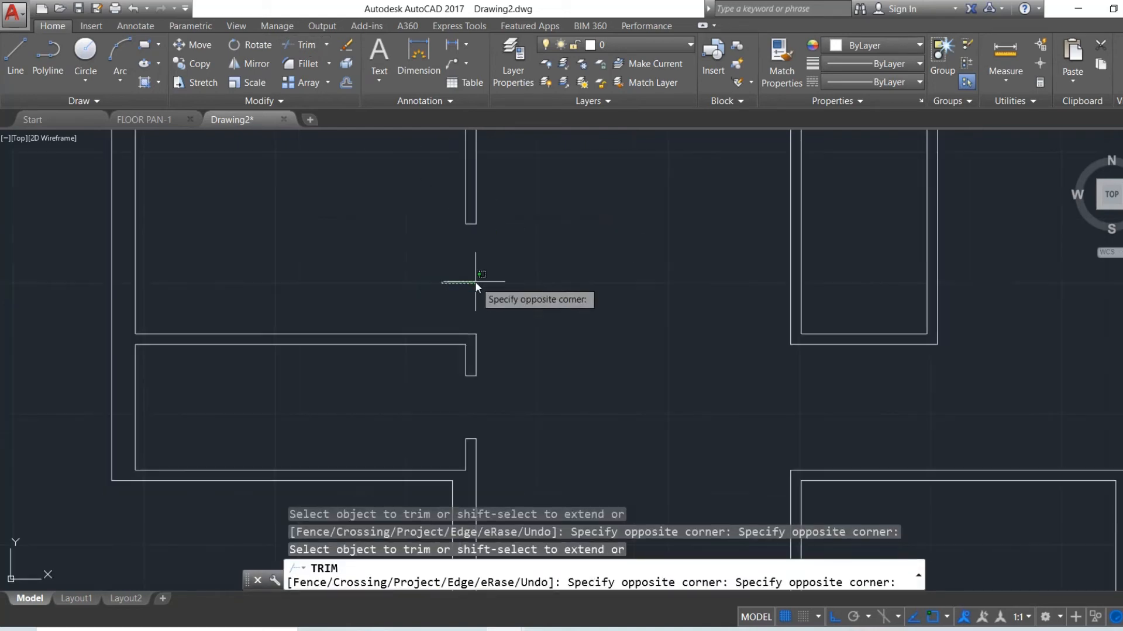
{"action": "key", "text": "Escape"}
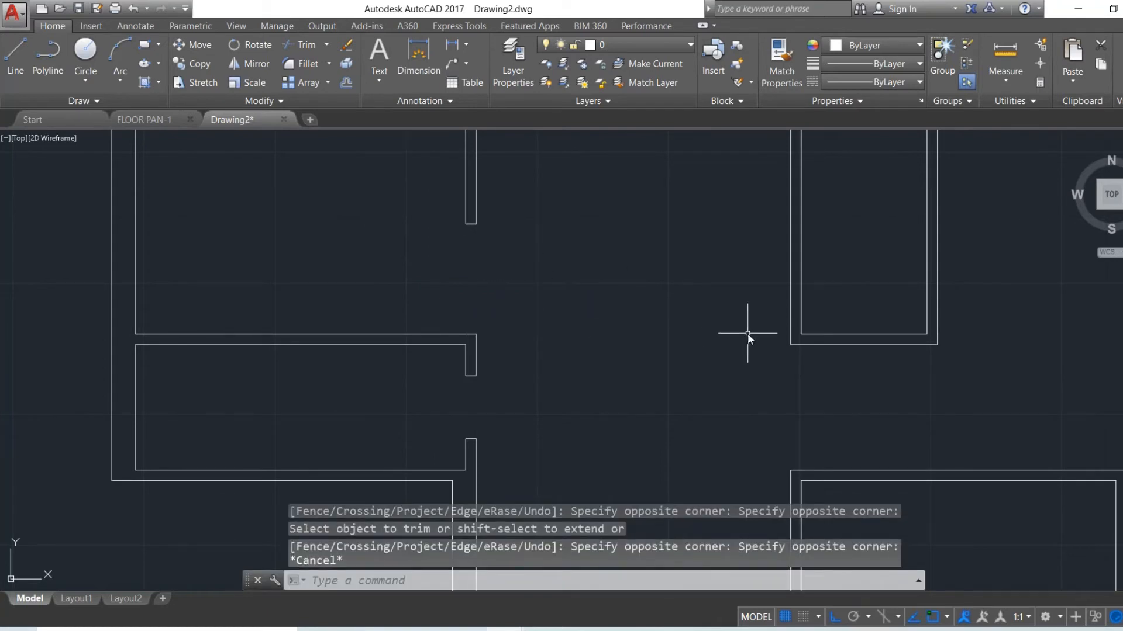
Trim the bottom wall's inner line where it crosses the left wall at the lower-left corner of the plan's lower section.
{"action": "scroll", "coordinate": [731, 401], "scroll_direction": "down", "scroll_amount": 2}
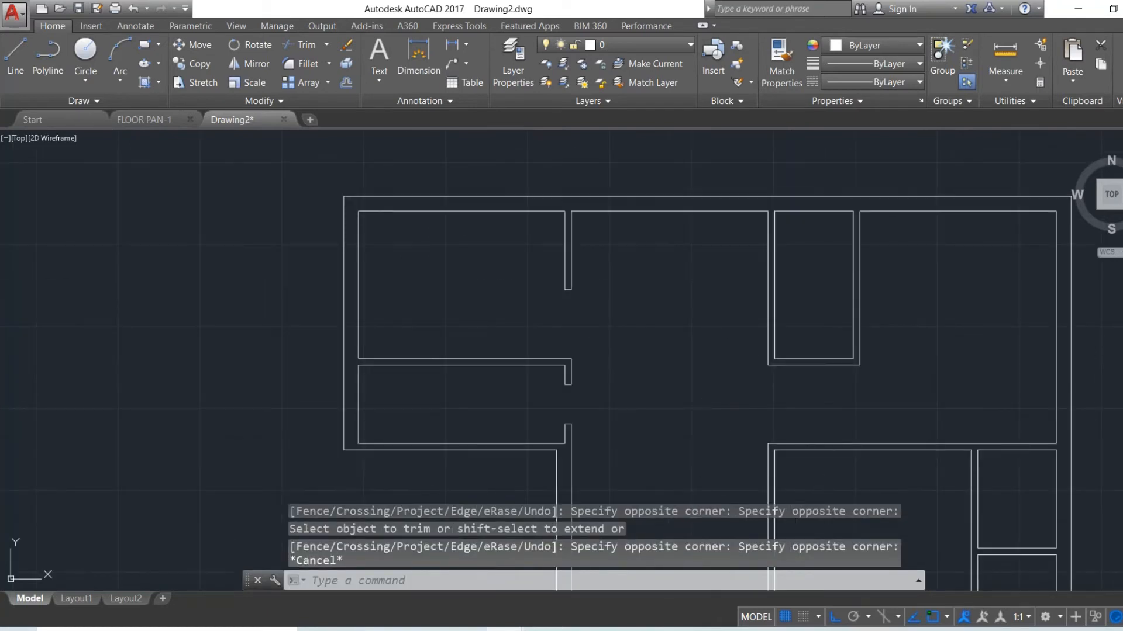
{"action": "middle_click_drag", "start_coordinate": [731, 401], "coordinate": [731, 400]}
{"action": "left_click_drag", "start_coordinate": [888, 418], "coordinate": [858, 162]}
{"action": "key", "text": "Escape"}
{"action": "left_click", "coordinate": [627, 424]}
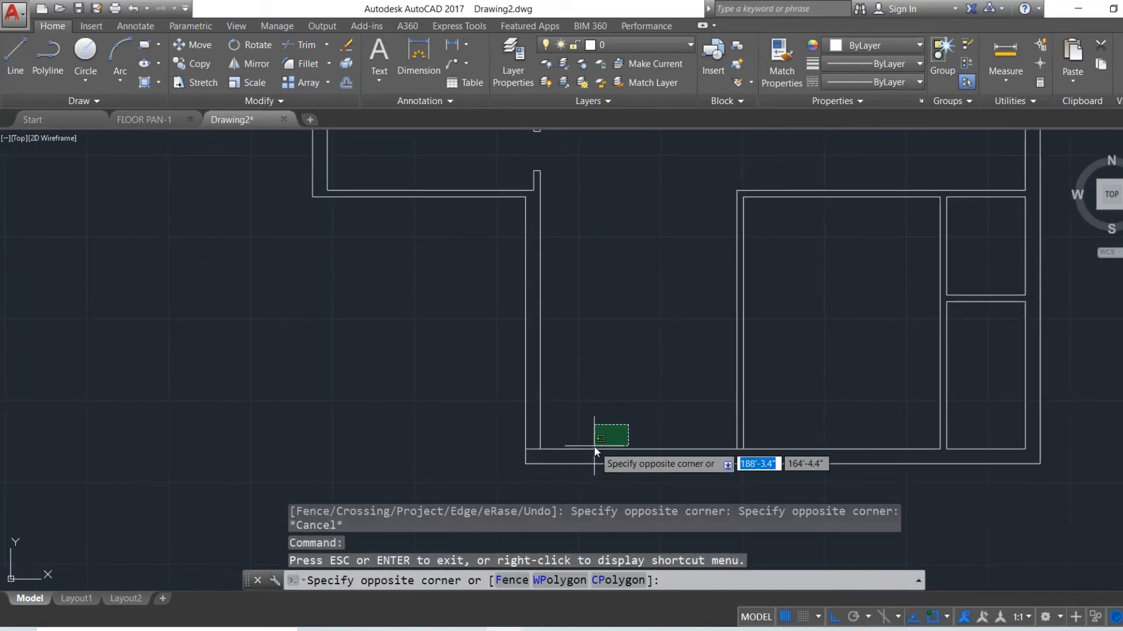
{"action": "scroll", "coordinate": [595, 449], "scroll_direction": "up", "scroll_amount": 5}
{"action": "key", "text": "Escape"}
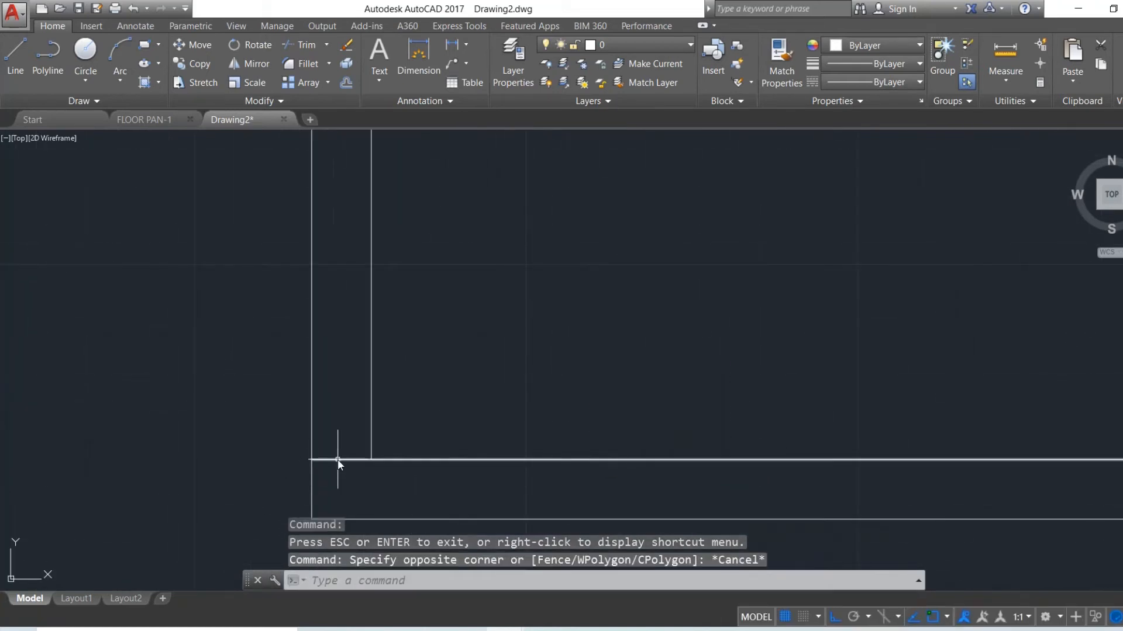
{"action": "key", "text": "Escape"}
{"action": "key", "text": "Escape"}
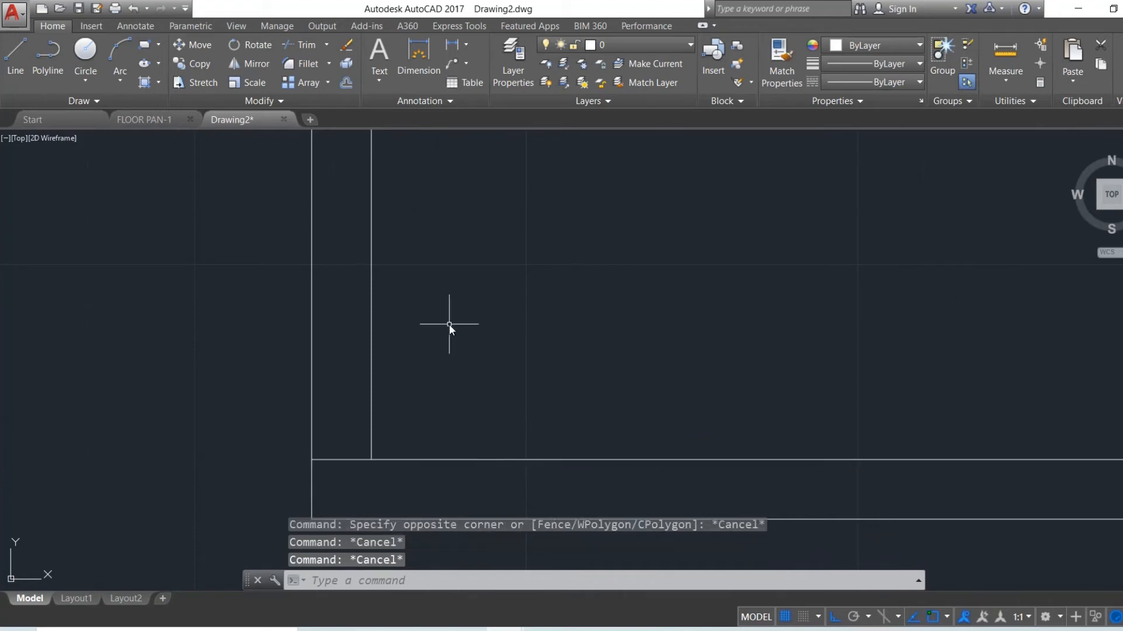
{"action": "left_click", "coordinate": [290, 46]}
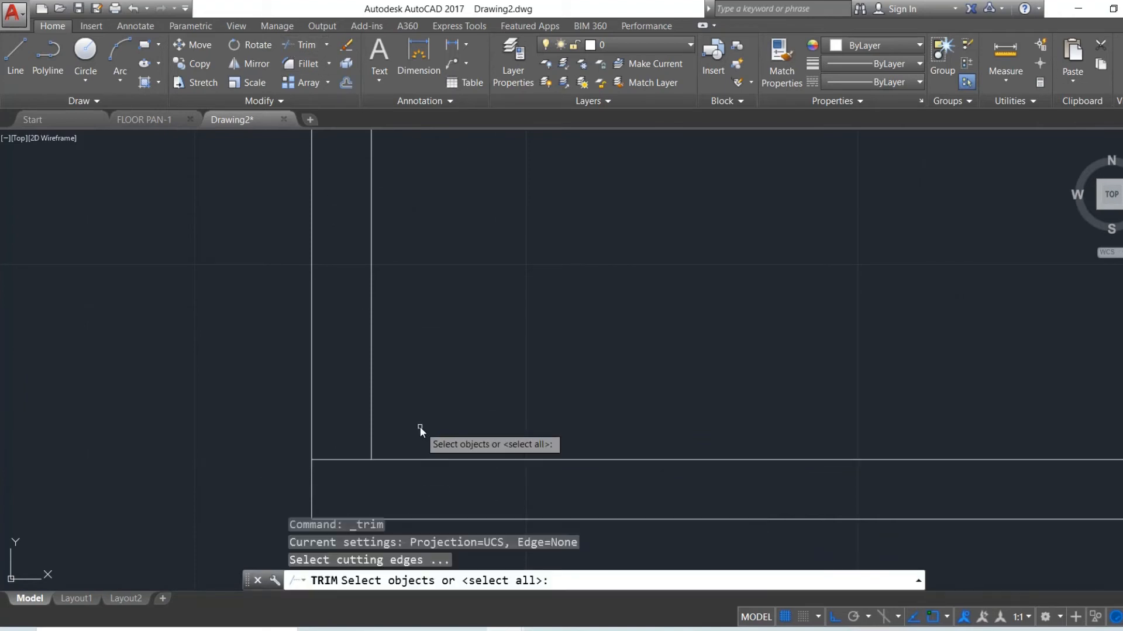
{"action": "key", "text": "Return"}
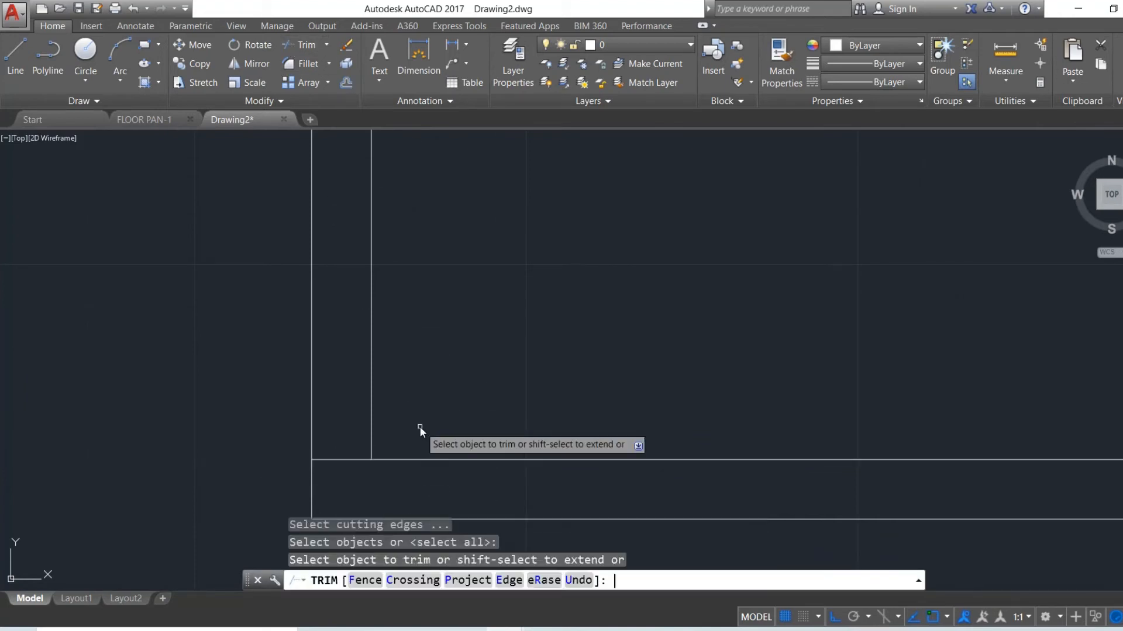
{"action": "left_click", "coordinate": [356, 459]}
{"action": "key", "text": "Escape"}
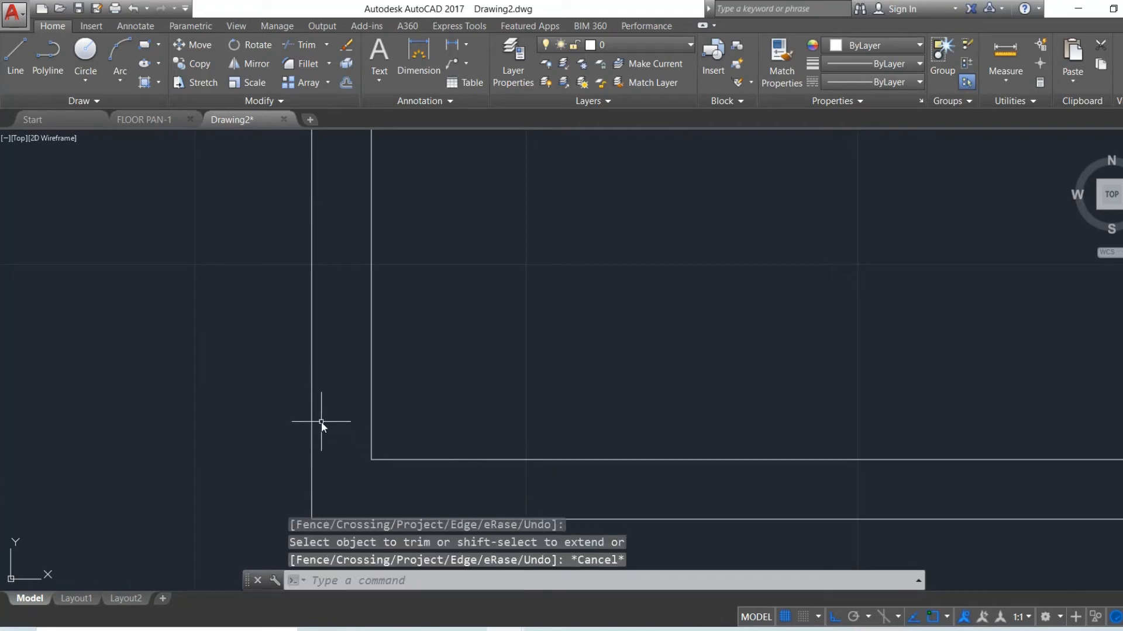
Draw a short line across the lower left wall, starting at the inner lower-left corner.
{"action": "type", "text": "l"}
{"action": "key", "text": "Return"}
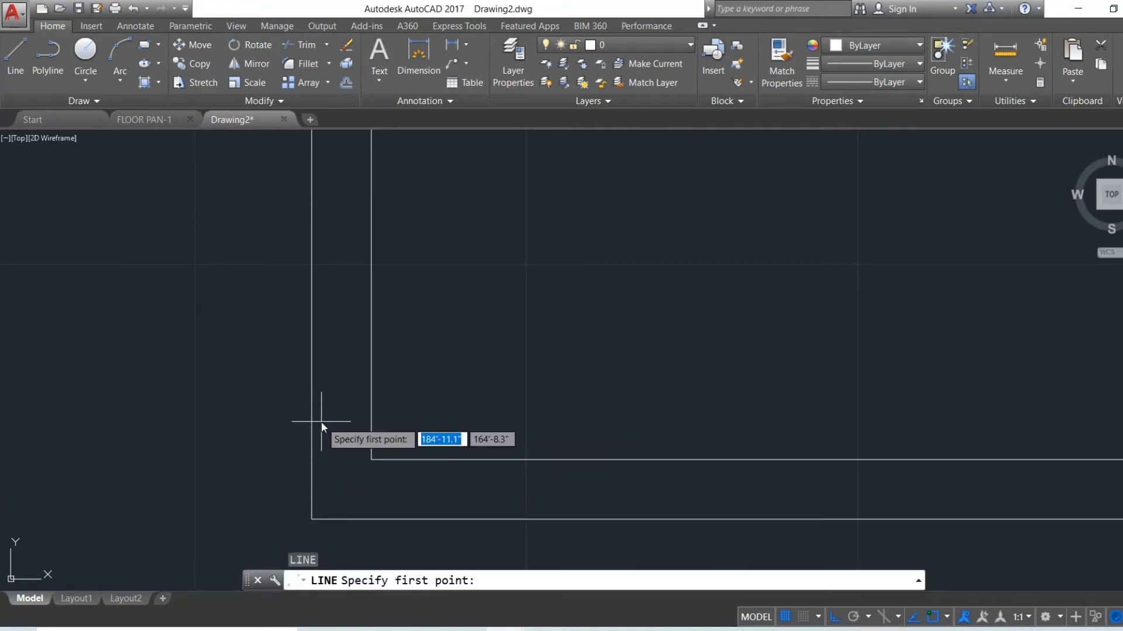
{"action": "left_click", "coordinate": [371, 462]}
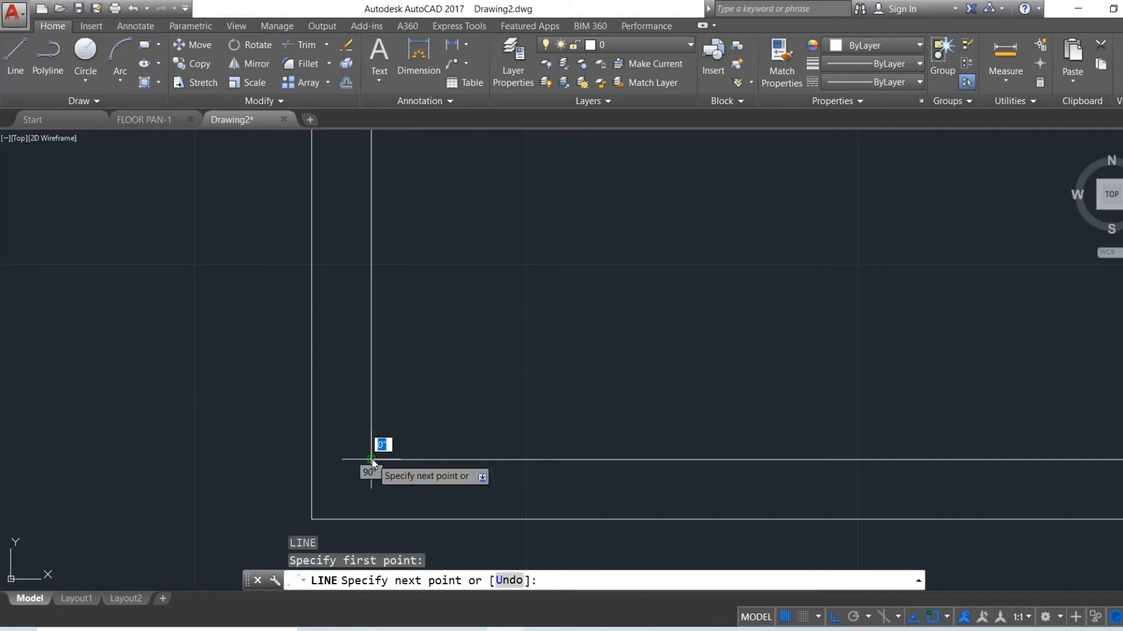
{"action": "left_click", "coordinate": [311, 457]}
{"action": "key", "text": "Escape"}
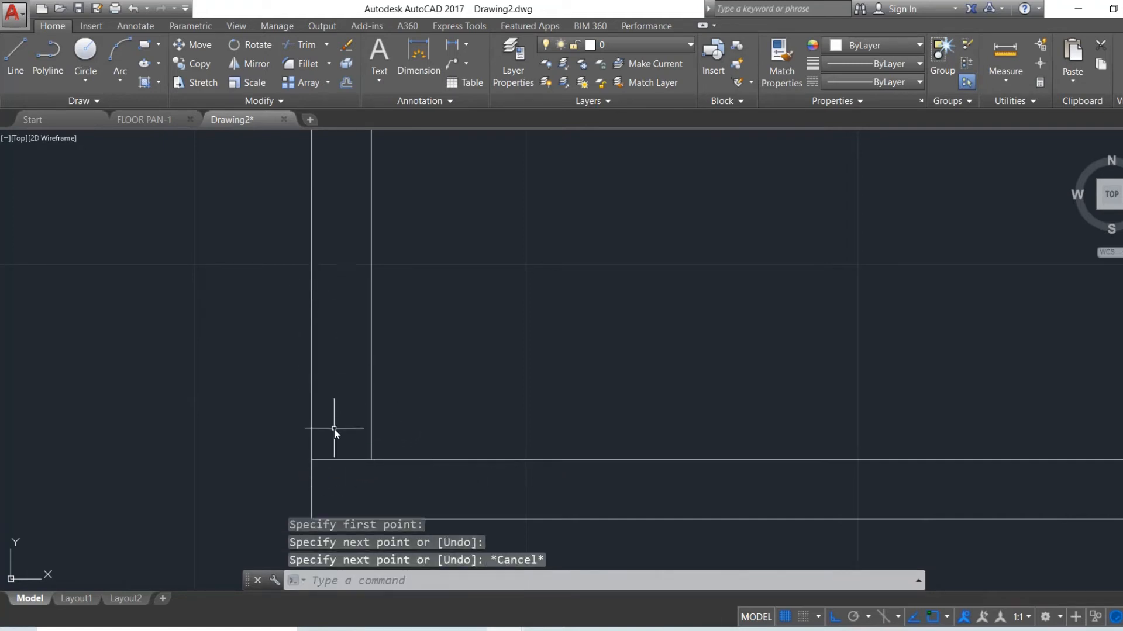
Try to move the short line across the lower left wall using 4", and undo the move.
{"action": "left_click", "coordinate": [338, 457]}
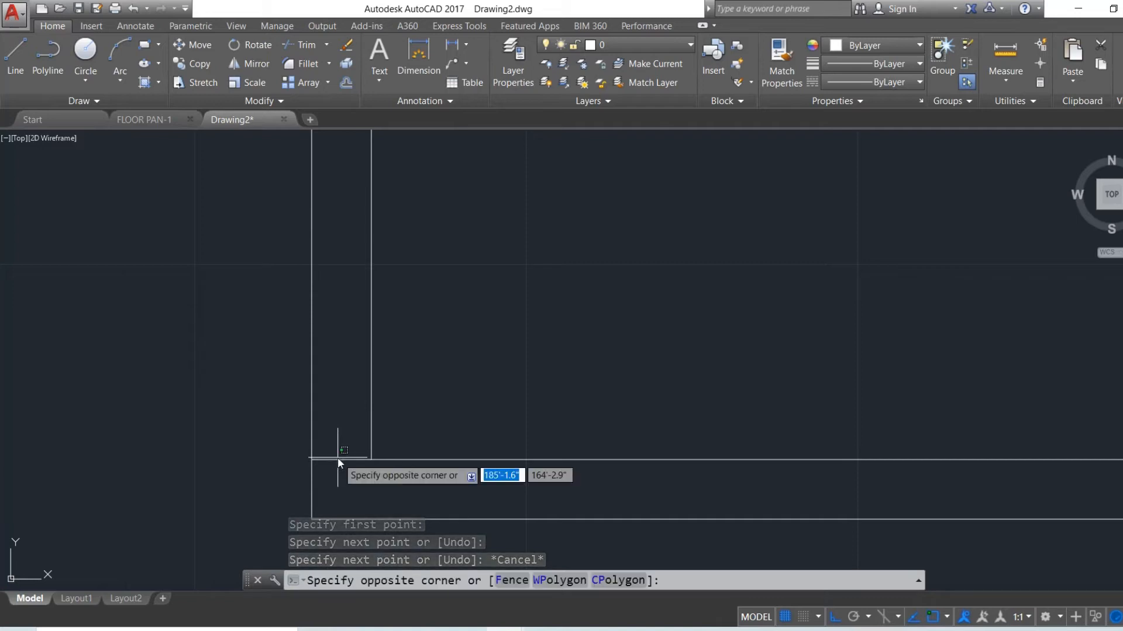
{"action": "left_click", "coordinate": [335, 467]}
{"action": "left_click", "coordinate": [336, 459]}
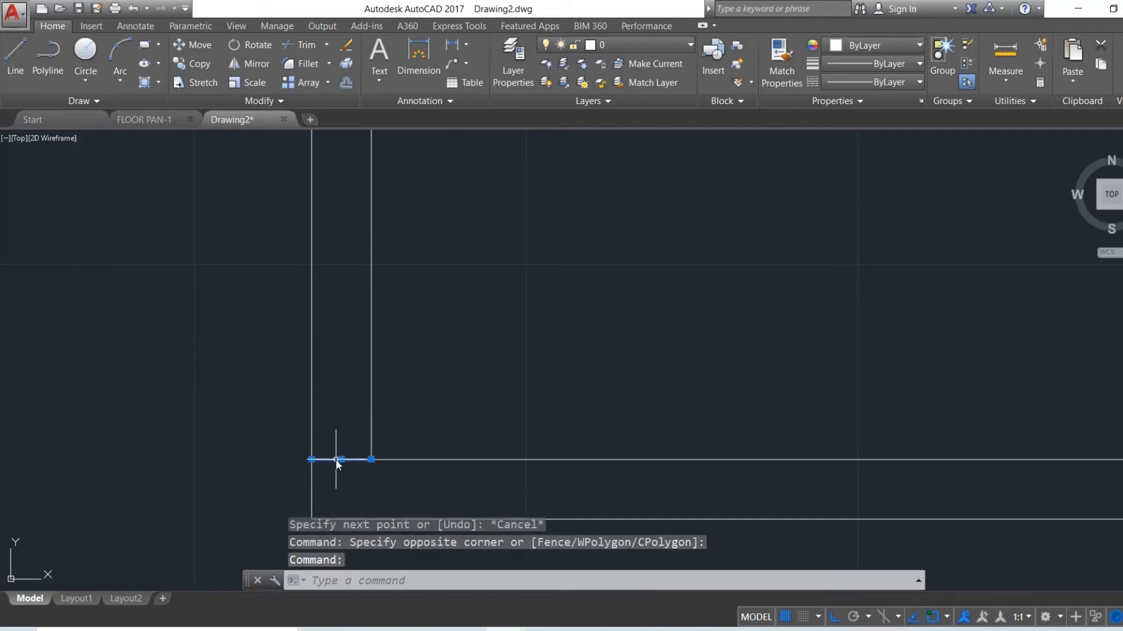
{"action": "left_click", "coordinate": [201, 43]}
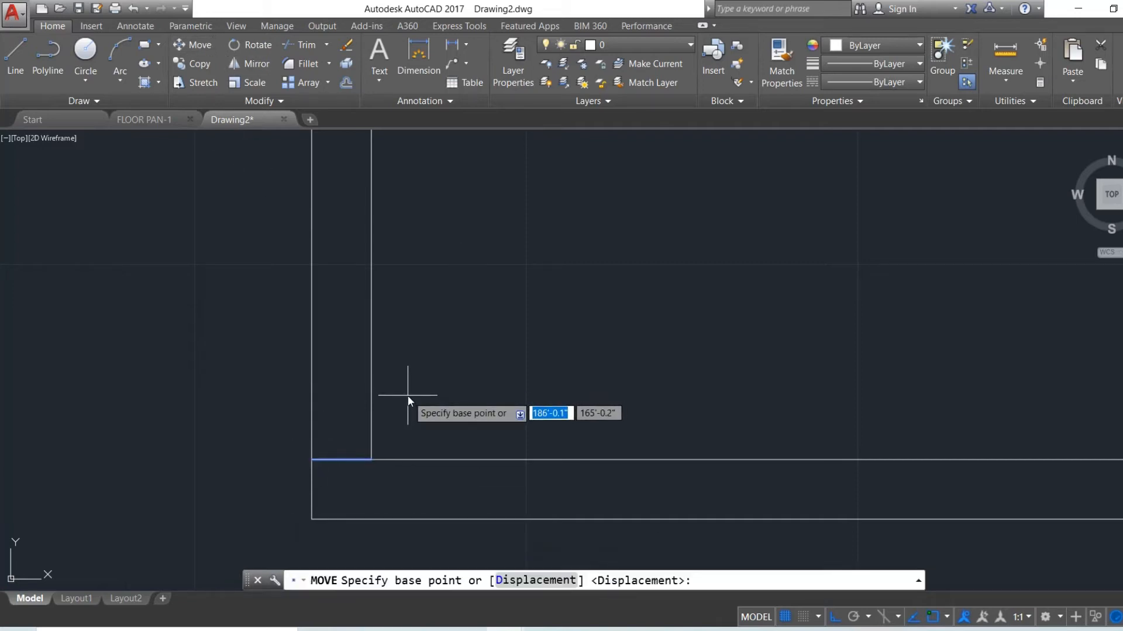
{"action": "type", "text": "4\""}
{"action": "key", "text": "Return"}
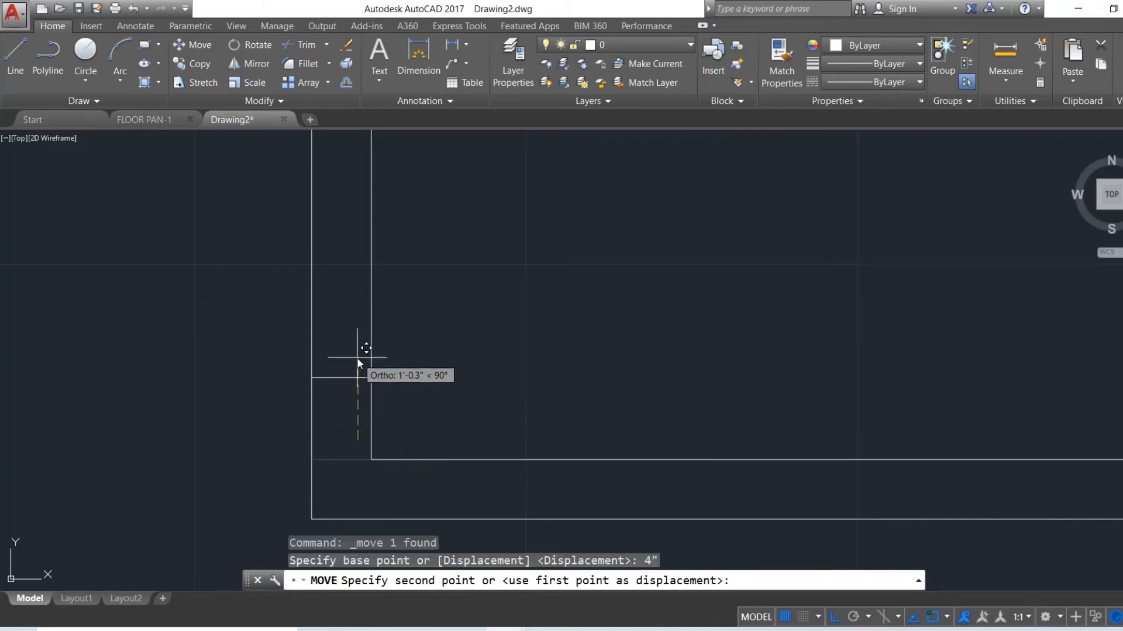
{"action": "left_click", "coordinate": [371, 459]}
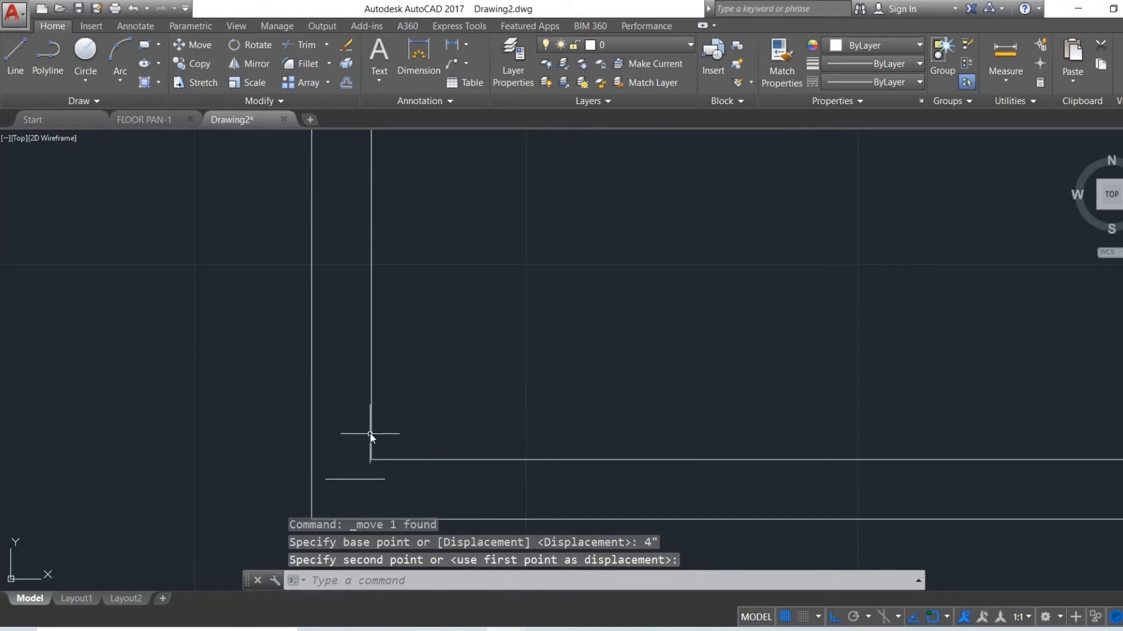
{"action": "left_click_drag", "start_coordinate": [354, 488], "coordinate": [338, 467]}
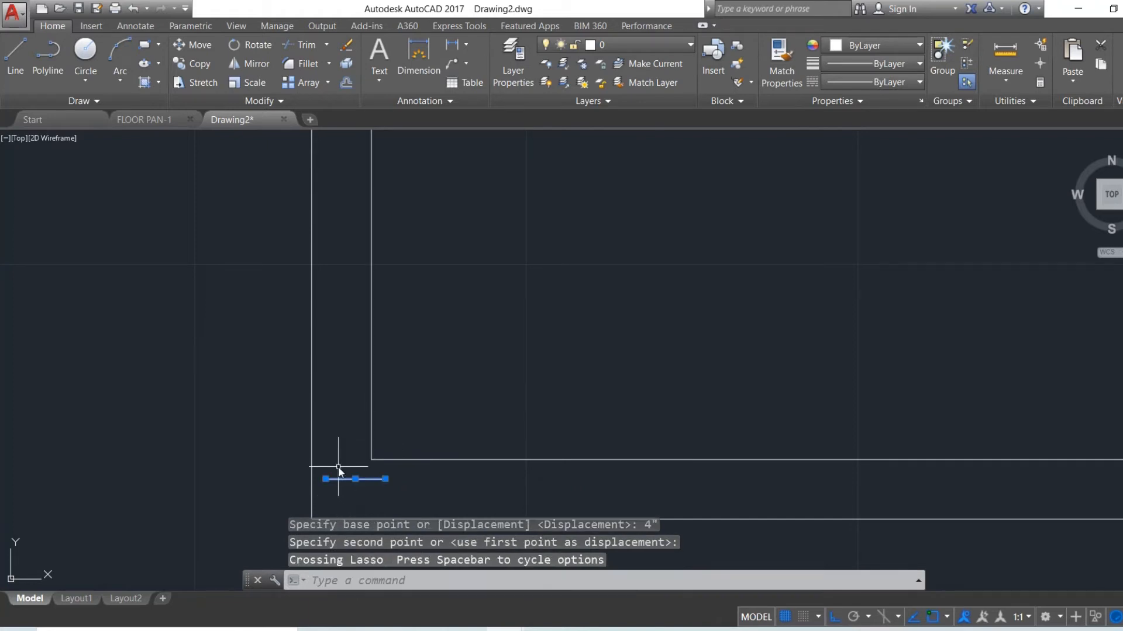
{"action": "key", "text": "ctrl+z"}
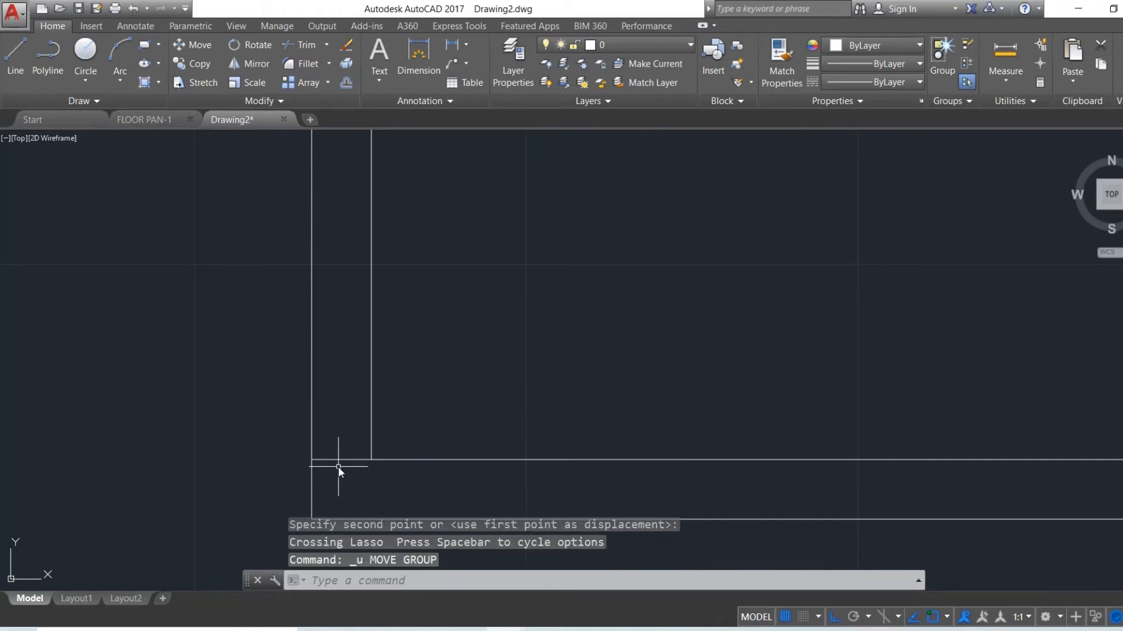
Move the short line across the lower left wall upward by 4" from the inner corner.
{"action": "type", "text": "m"}
{"action": "key", "text": "Return"}
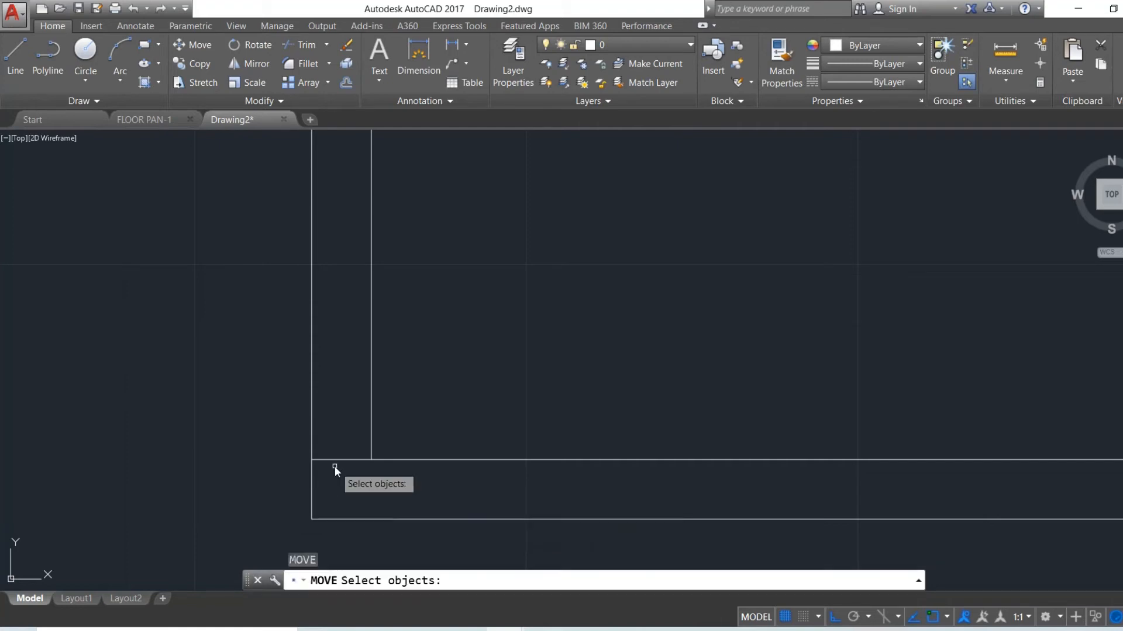
{"action": "left_click", "coordinate": [335, 459]}
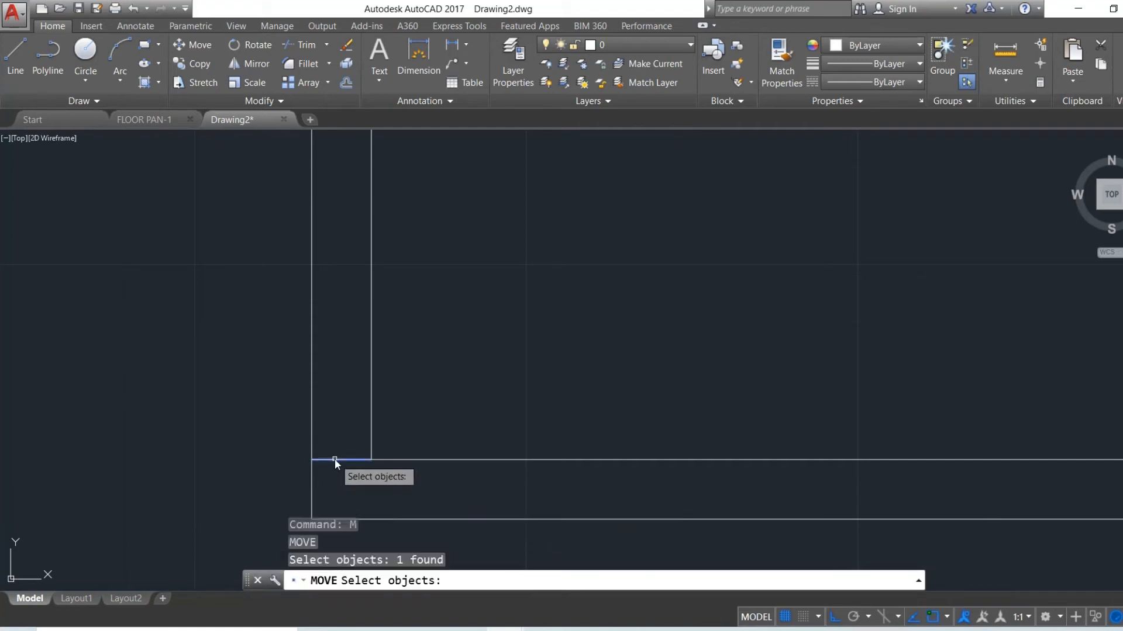
{"action": "key", "text": "Return"}
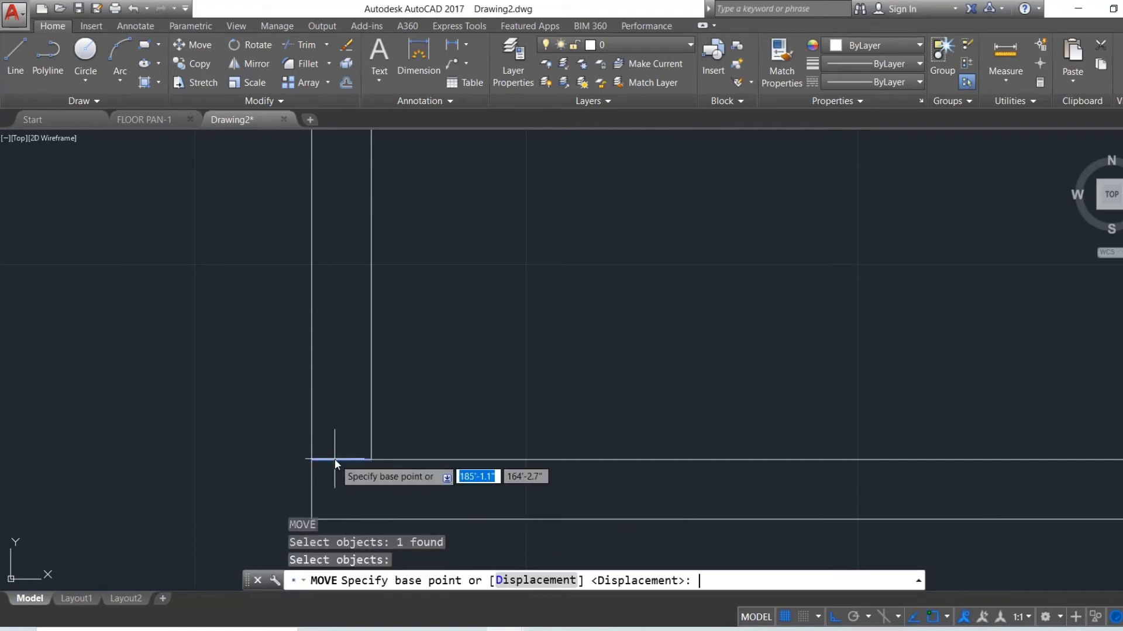
{"action": "left_click", "coordinate": [372, 459]}
{"action": "type", "text": "4\""}
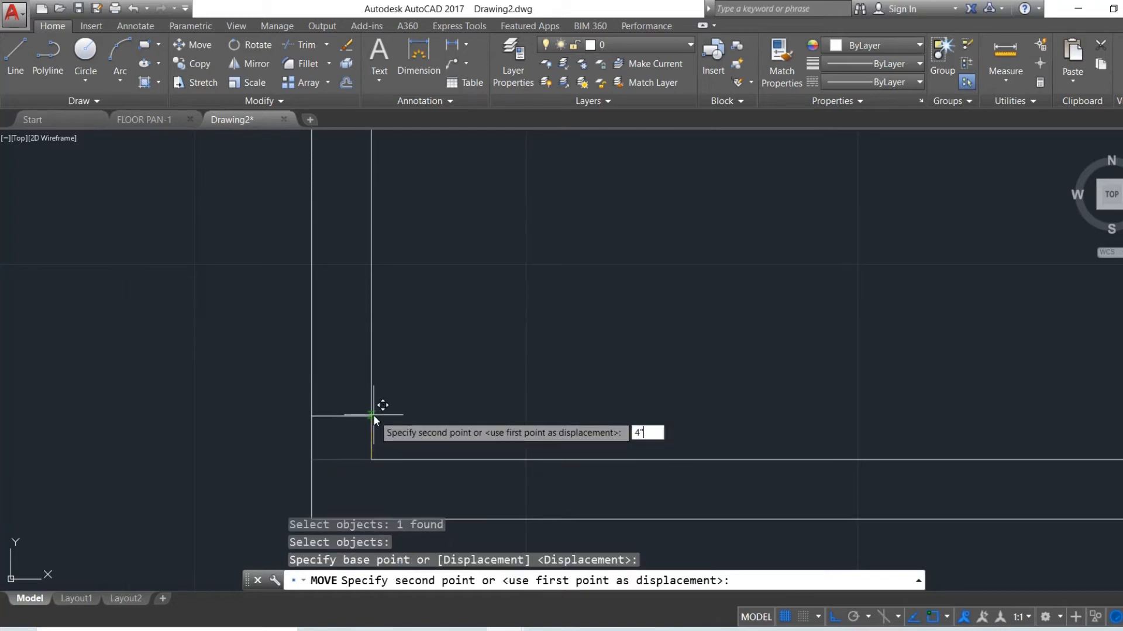
{"action": "key", "text": "Return"}
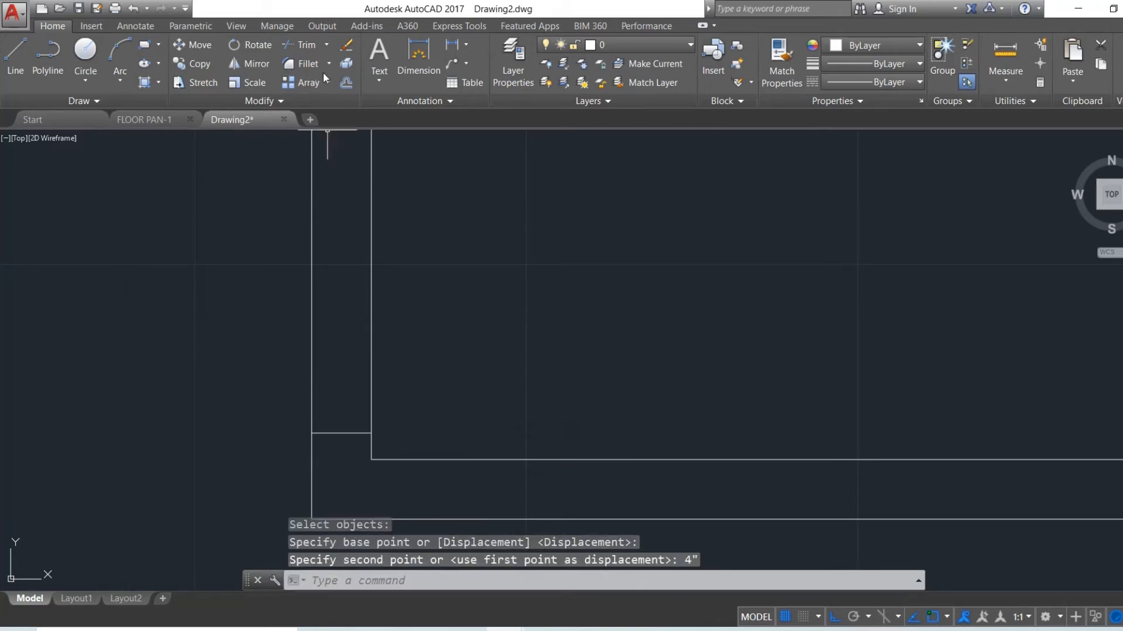
Offset the short line across the lower left wall upward by 3'6".
{"action": "left_click", "coordinate": [345, 82]}
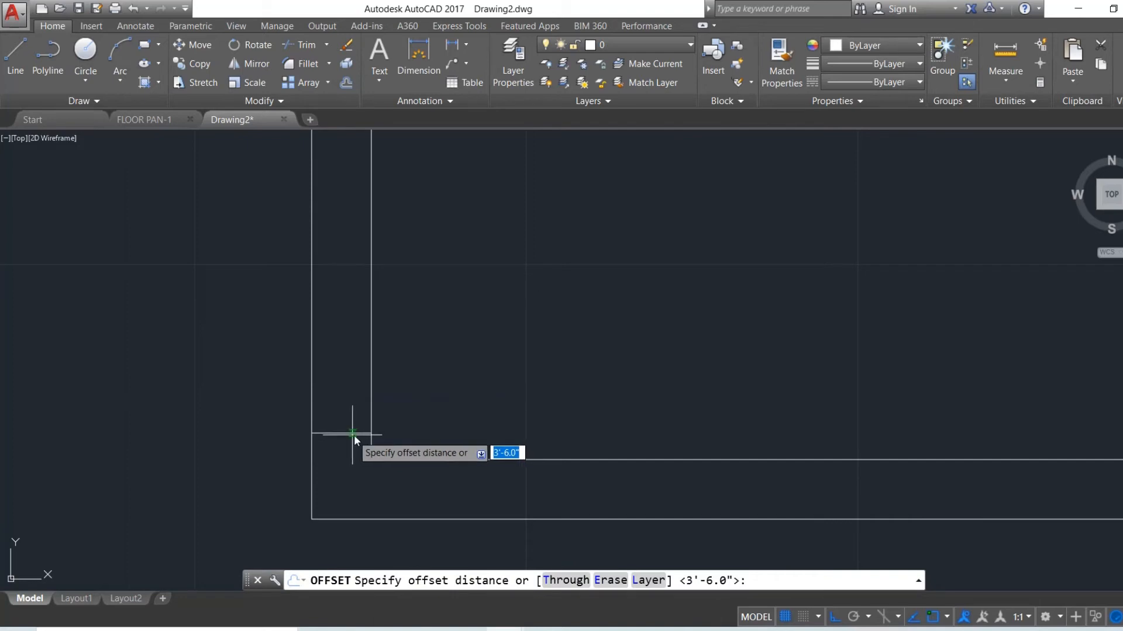
{"action": "left_click", "coordinate": [374, 434]}
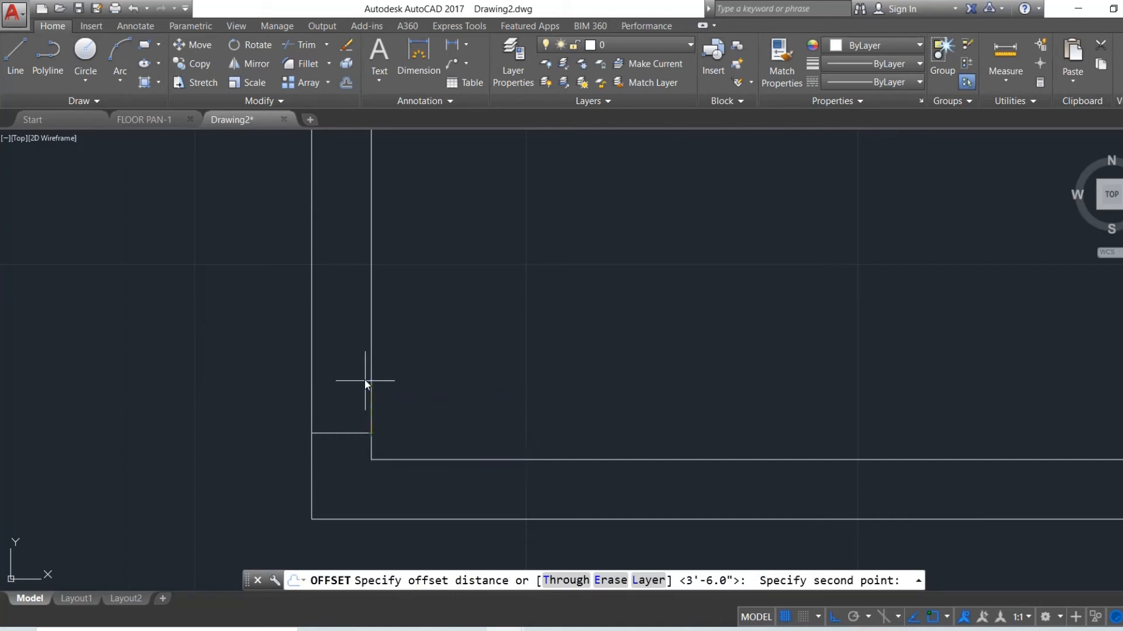
{"action": "type", "text": "3'6\""}
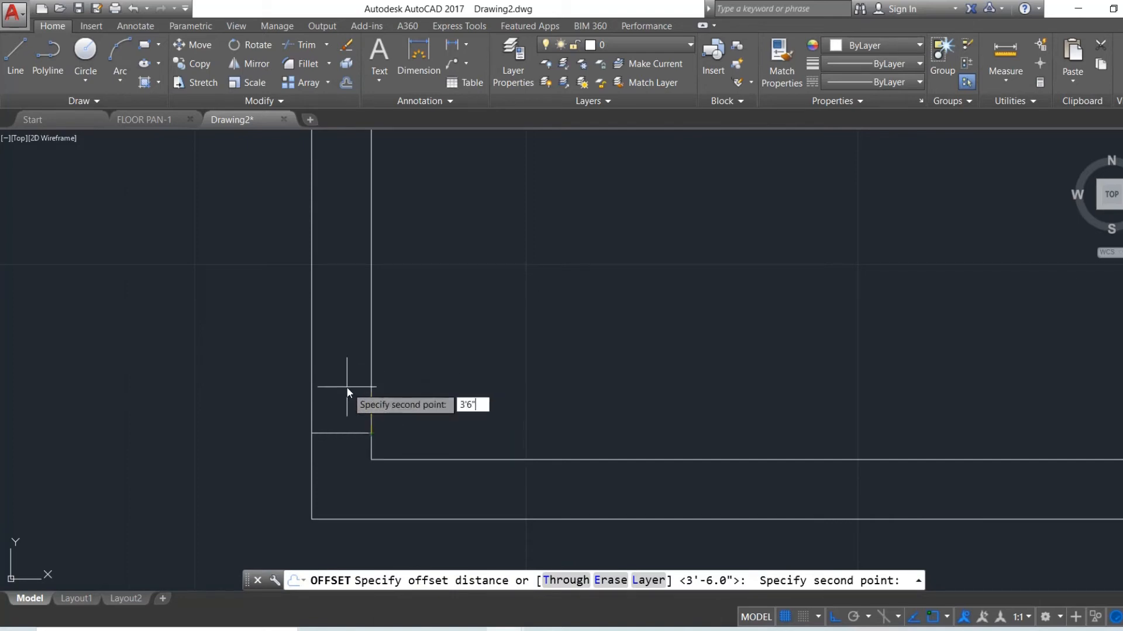
{"action": "key", "text": "Return"}
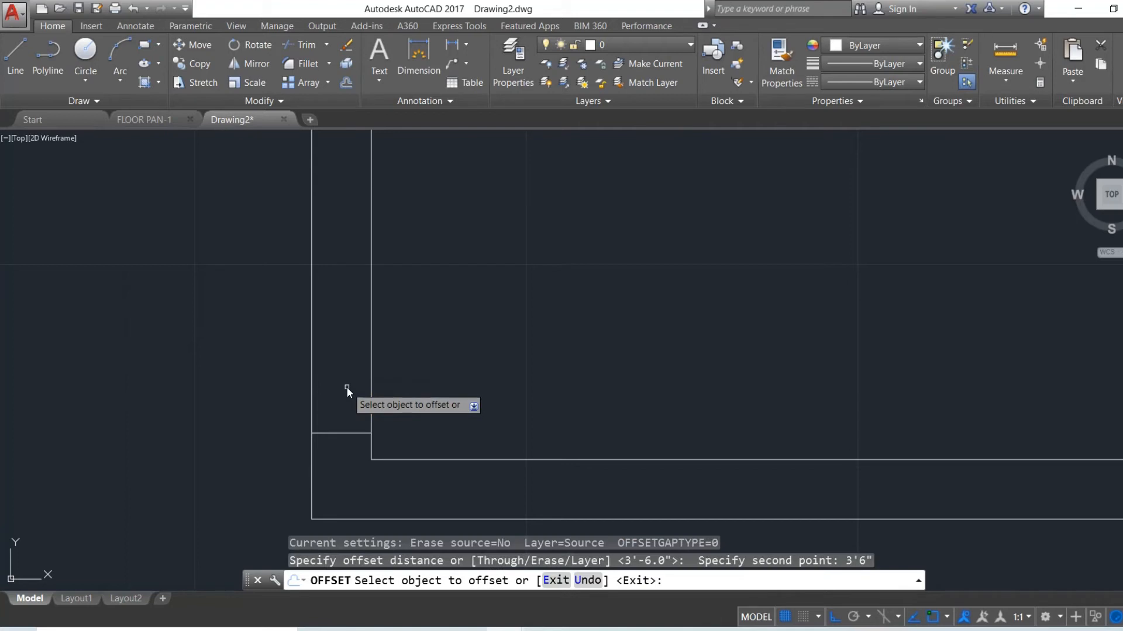
{"action": "left_click", "coordinate": [343, 434]}
{"action": "left_click", "coordinate": [345, 321]}
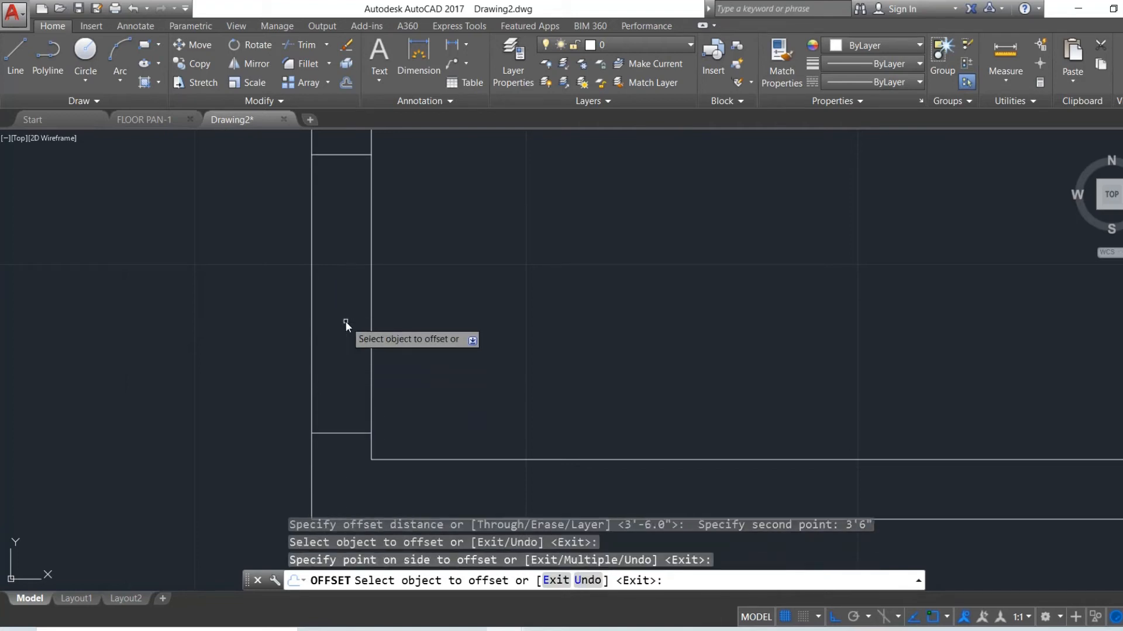
{"action": "key", "text": "Escape"}
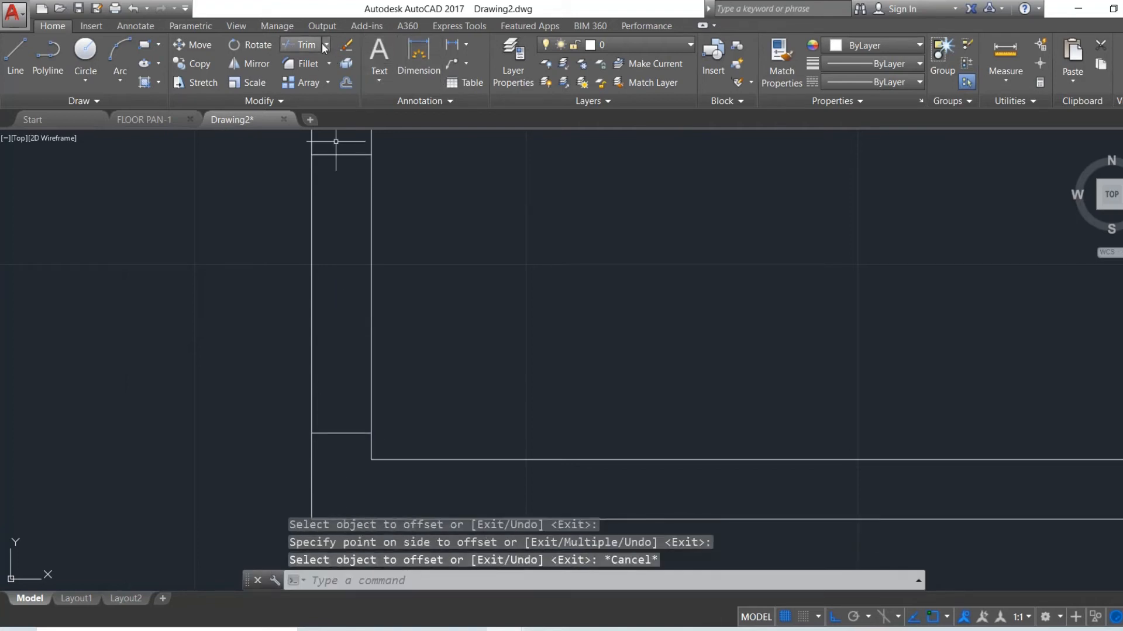
Trim both wall lines between the two jamb lines to open a doorway in the lower left wall near the bottom corner.
{"action": "left_click", "coordinate": [307, 45]}
{"action": "key", "text": "Return"}
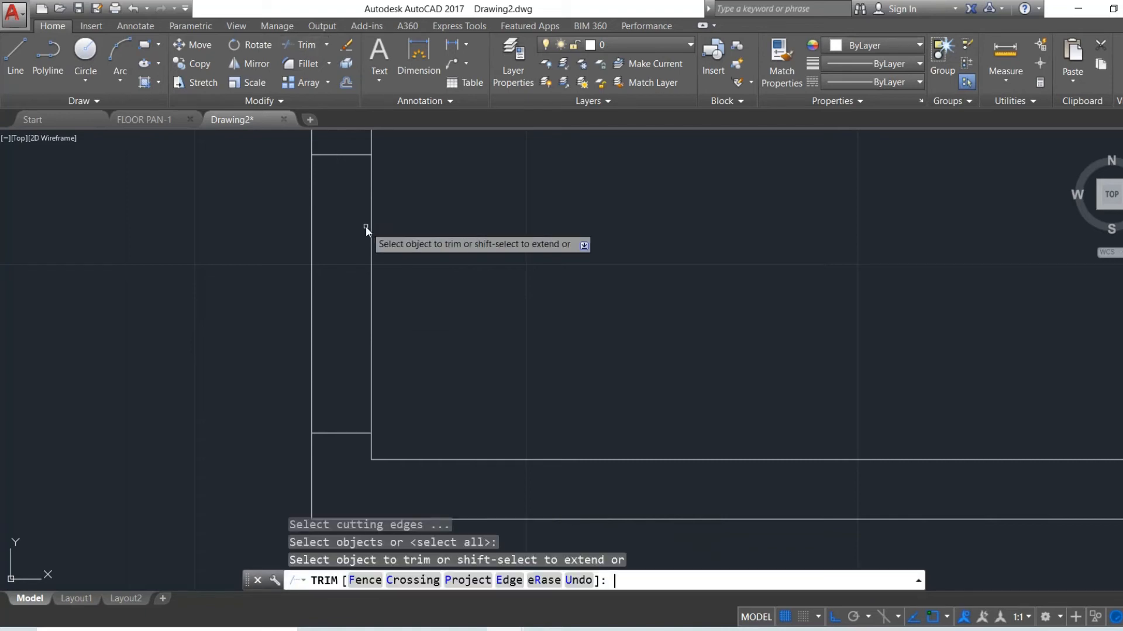
{"action": "left_click", "coordinate": [395, 274]}
{"action": "left_click", "coordinate": [292, 327]}
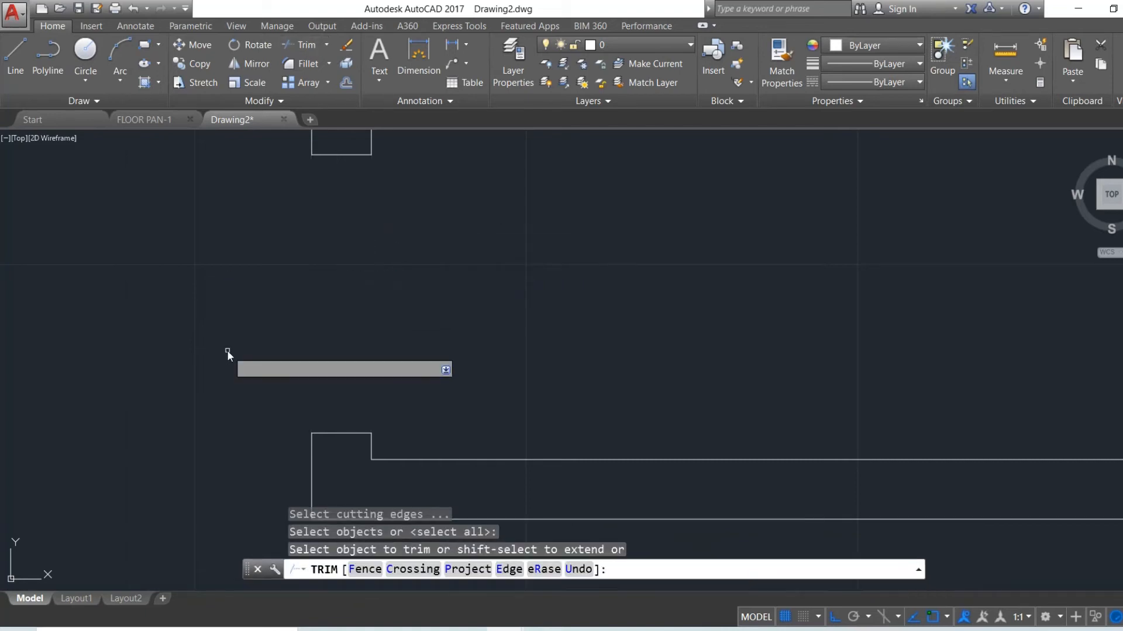
{"action": "scroll", "coordinate": [537, 289], "scroll_direction": "down", "scroll_amount": 5}
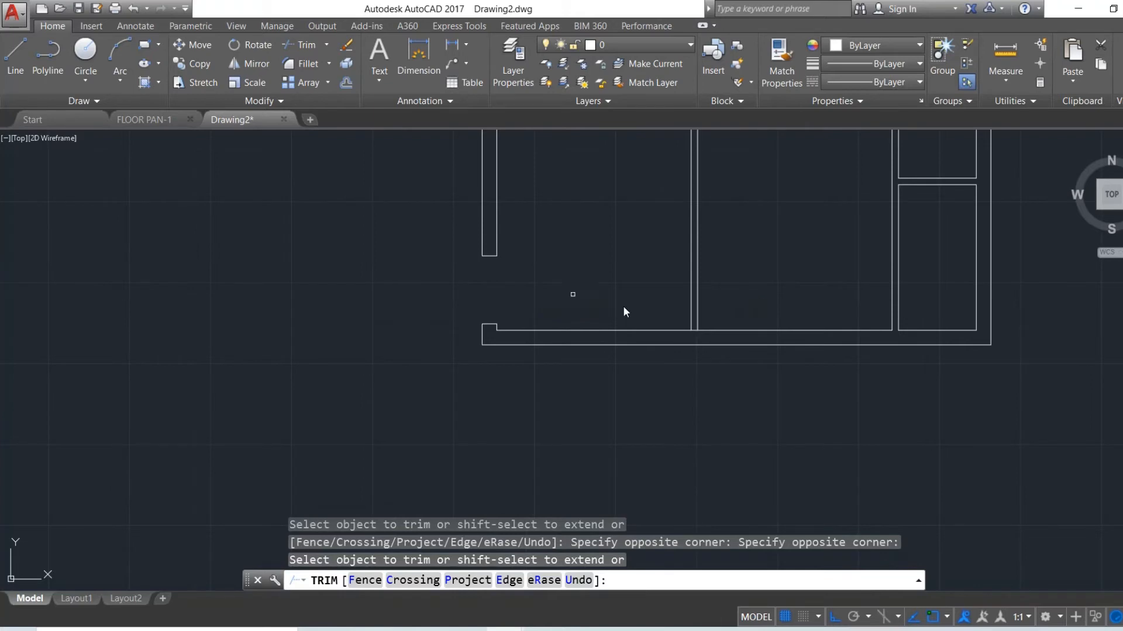
{"action": "scroll", "coordinate": [835, 269], "scroll_direction": "down", "scroll_amount": 2}
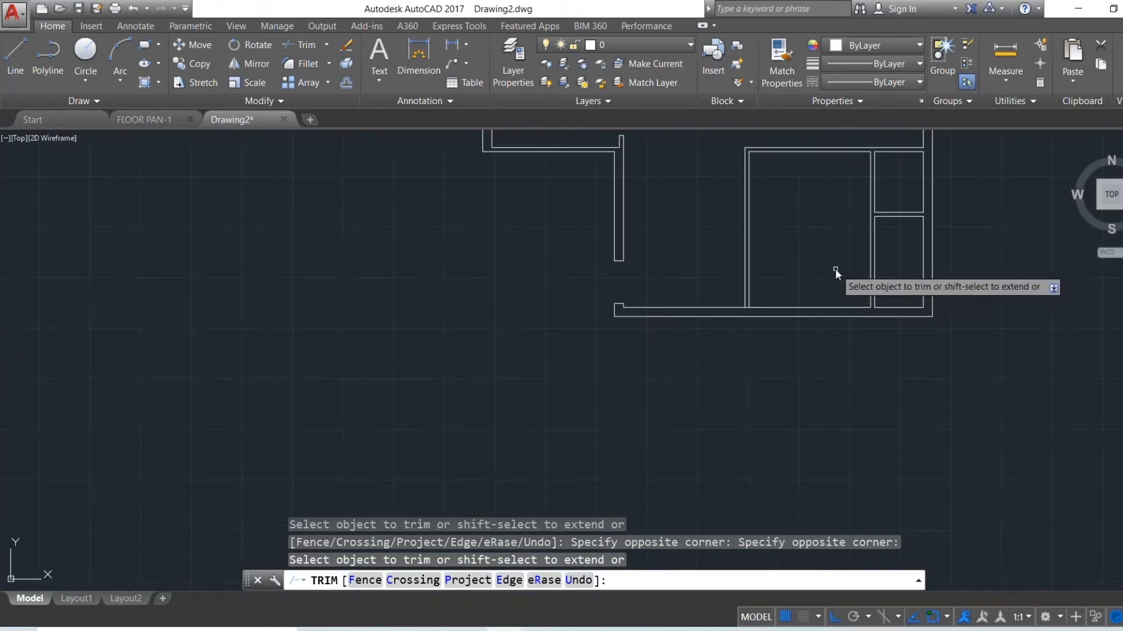
{"action": "left_click", "coordinate": [1105, 306]}
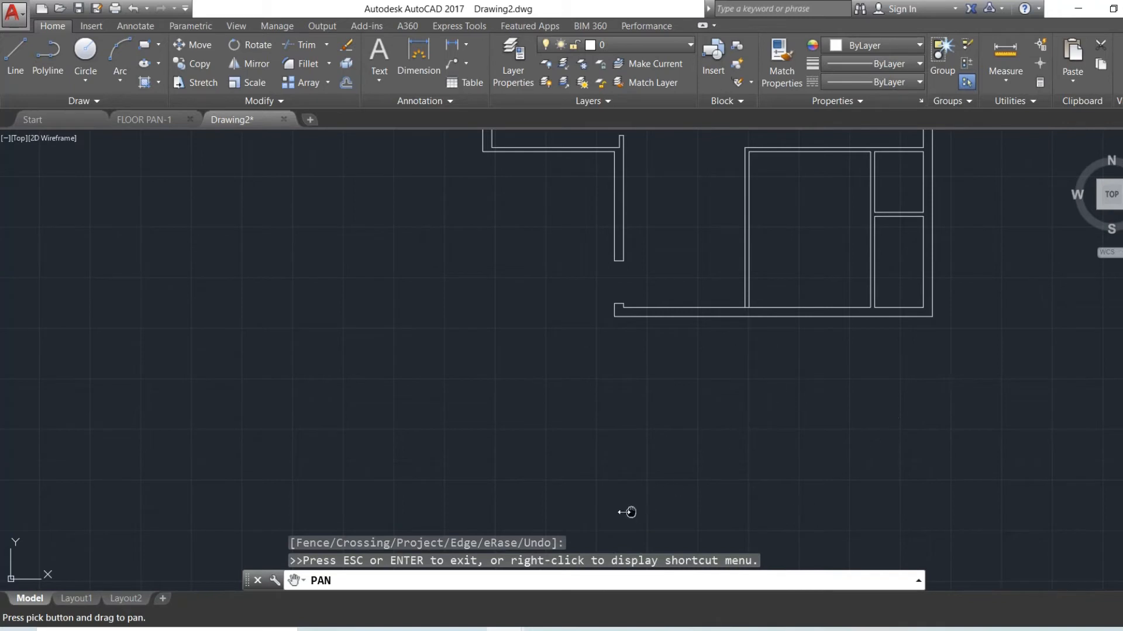
{"action": "left_click_drag", "start_coordinate": [995, 302], "coordinate": [676, 301]}
{"action": "key", "text": "Escape"}
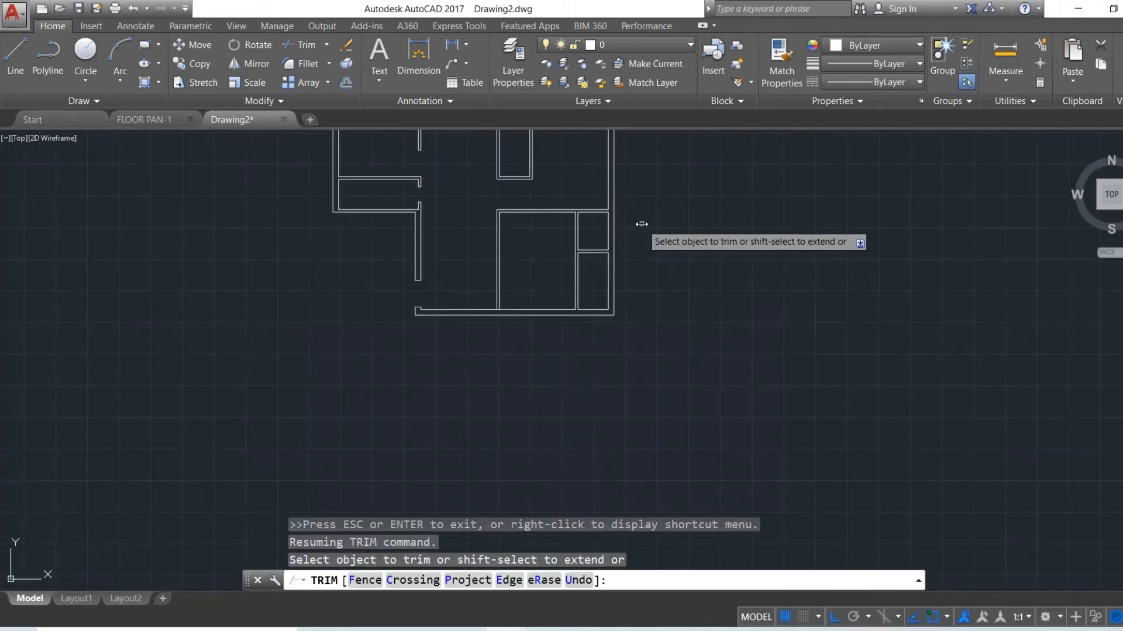
{"action": "key", "text": "Escape"}
{"action": "type", "text": "p"}
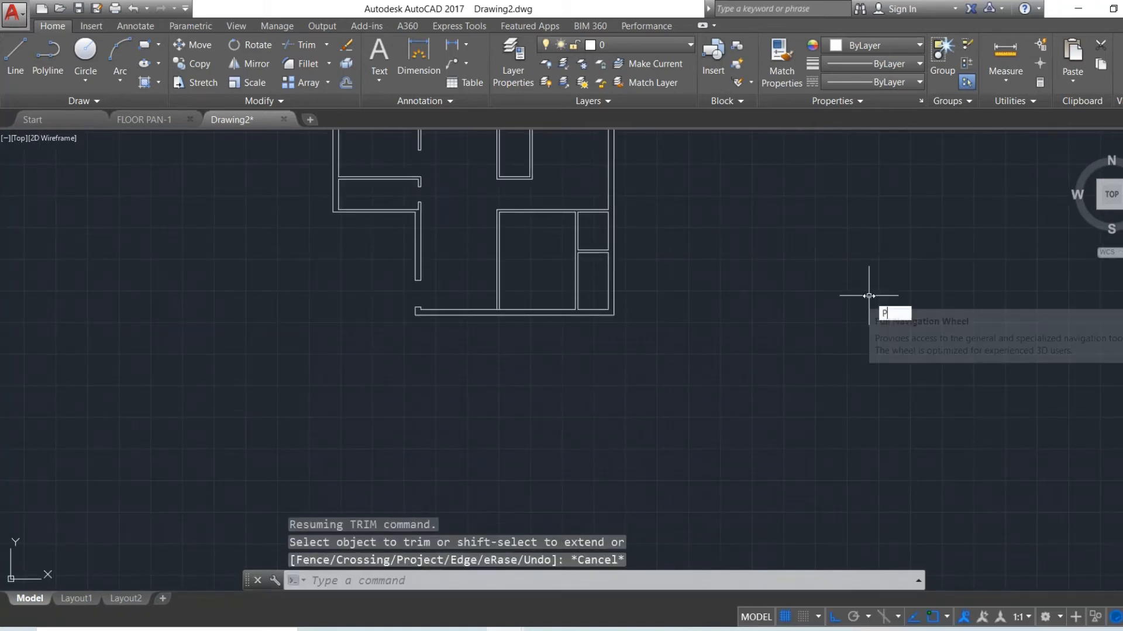
Check the position of the CH.BED door opening in the reference image plan2.jpg.
{"action": "key", "text": "Return"}
{"action": "left_click_drag", "start_coordinate": [709, 175], "coordinate": [722, 275]}
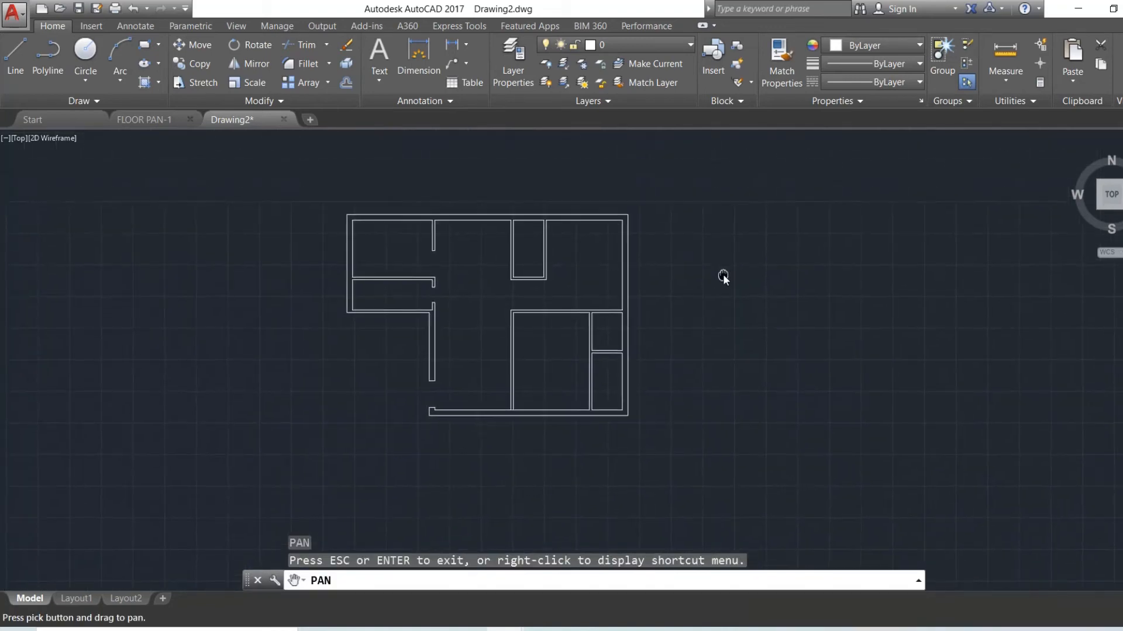
{"action": "left_click_drag", "start_coordinate": [587, 320], "coordinate": [621, 357]}
{"action": "key", "text": "Escape"}
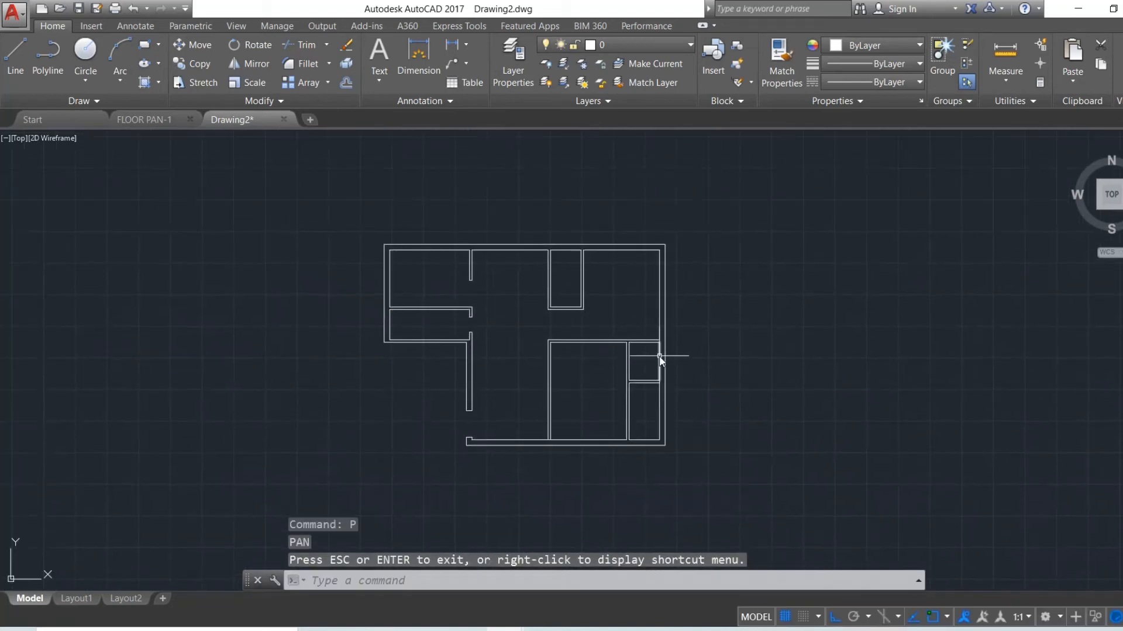
{"action": "scroll", "coordinate": [658, 355], "scroll_direction": "up", "scroll_amount": 4}
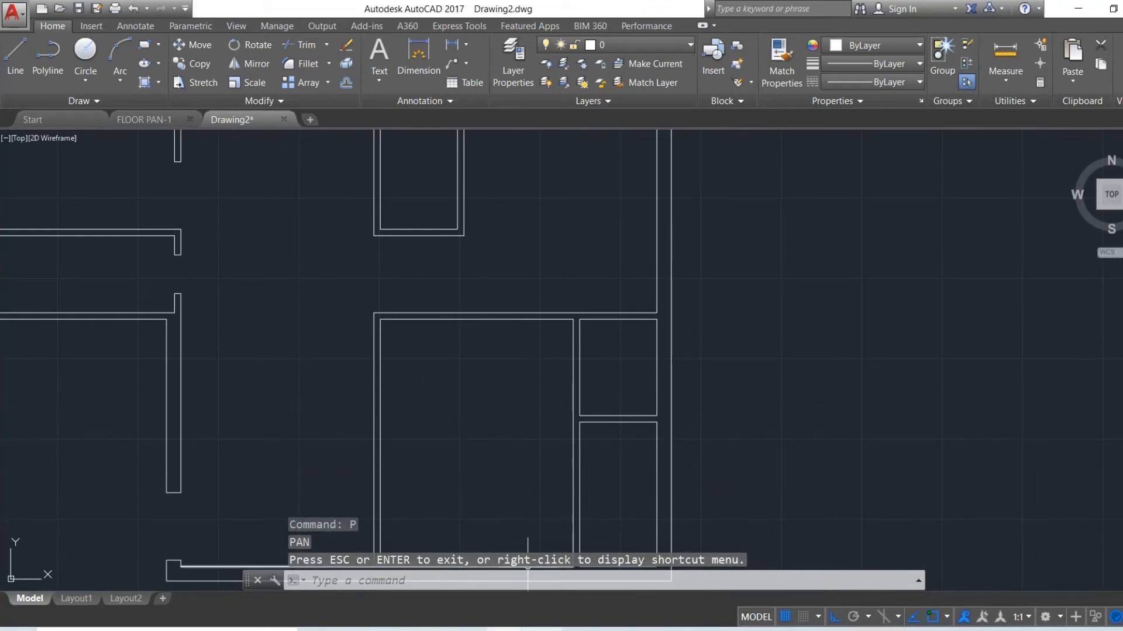
{"action": "key", "text": "alt+Tab"}
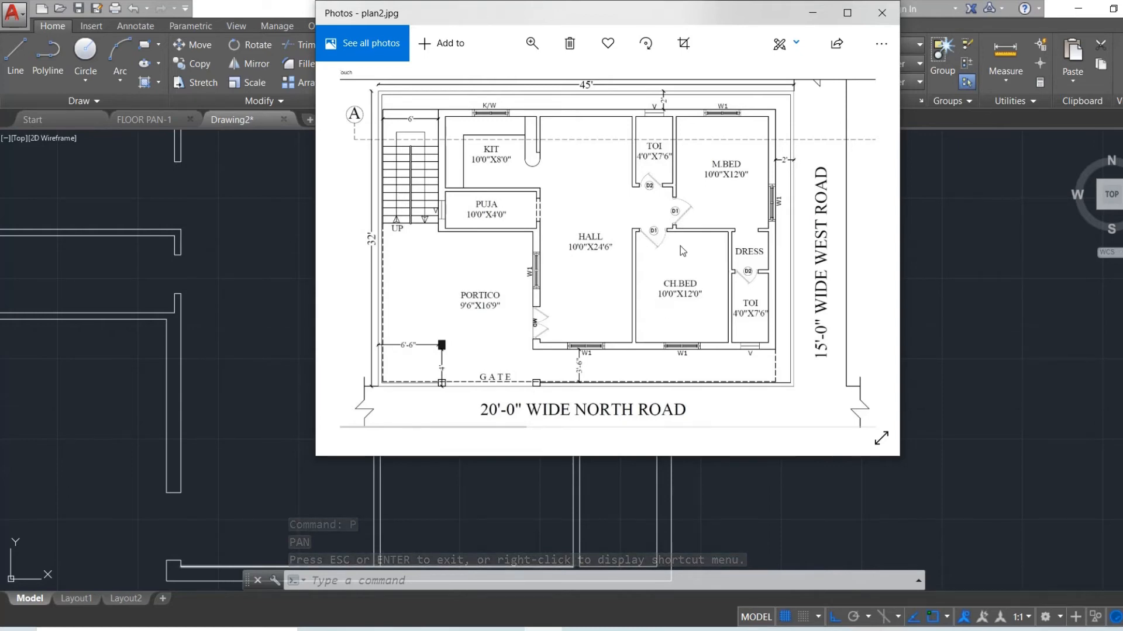
{"action": "left_click", "coordinate": [812, 12]}
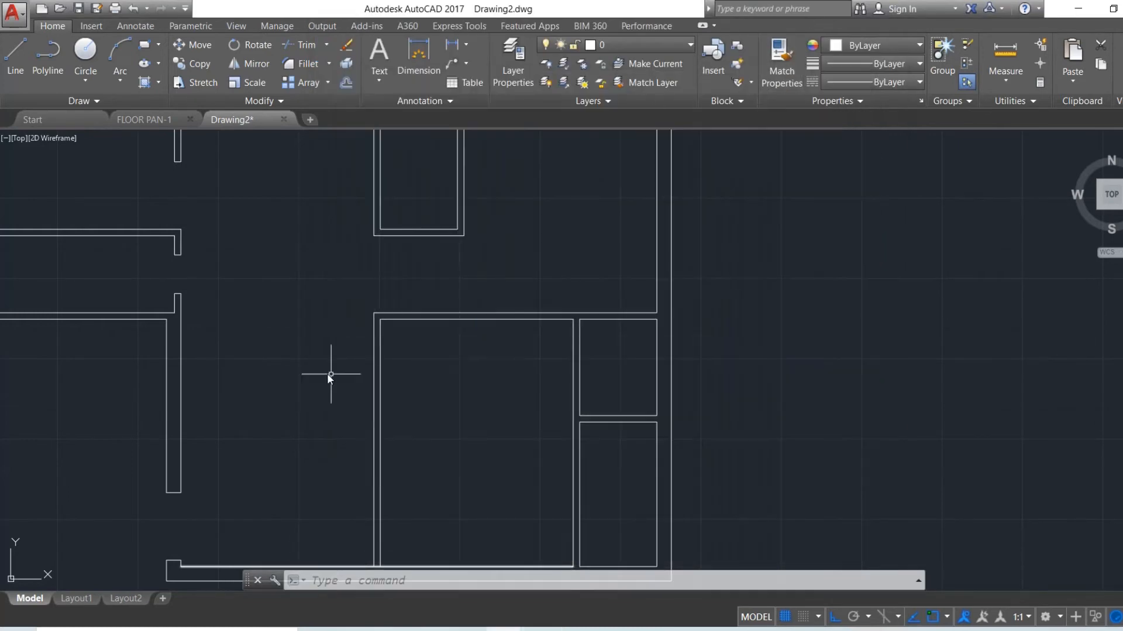
Draw a short line across the top wall of the CH.BED room, starting from its inner upper-left corner.
{"action": "type", "text": "l"}
{"action": "key", "text": "Return"}
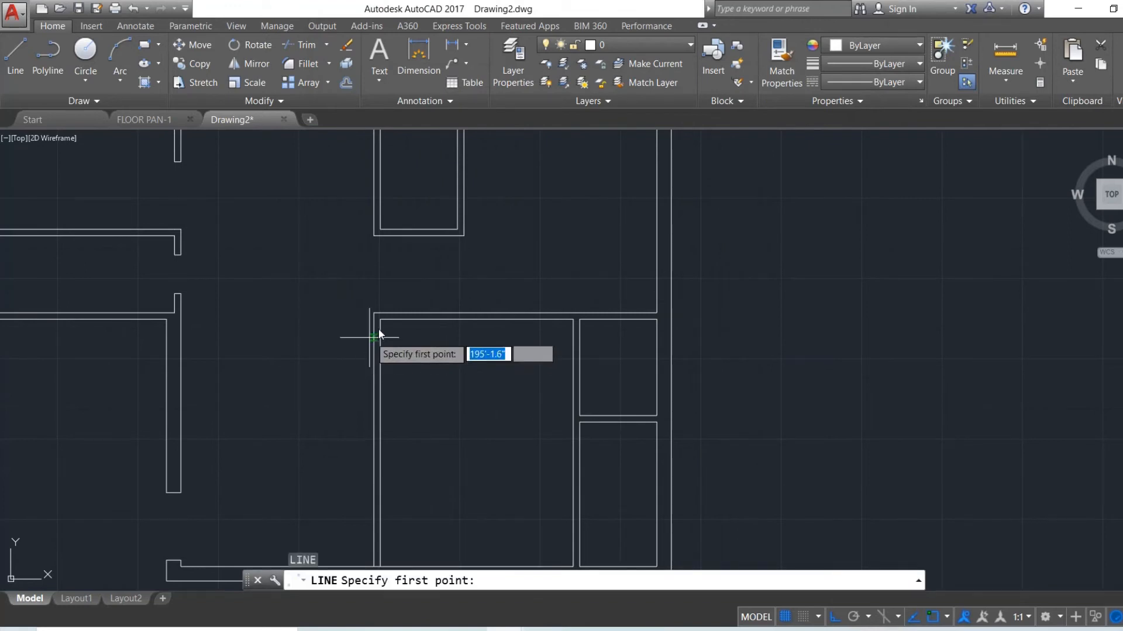
{"action": "scroll", "coordinate": [380, 319], "scroll_direction": "up", "scroll_amount": 2}
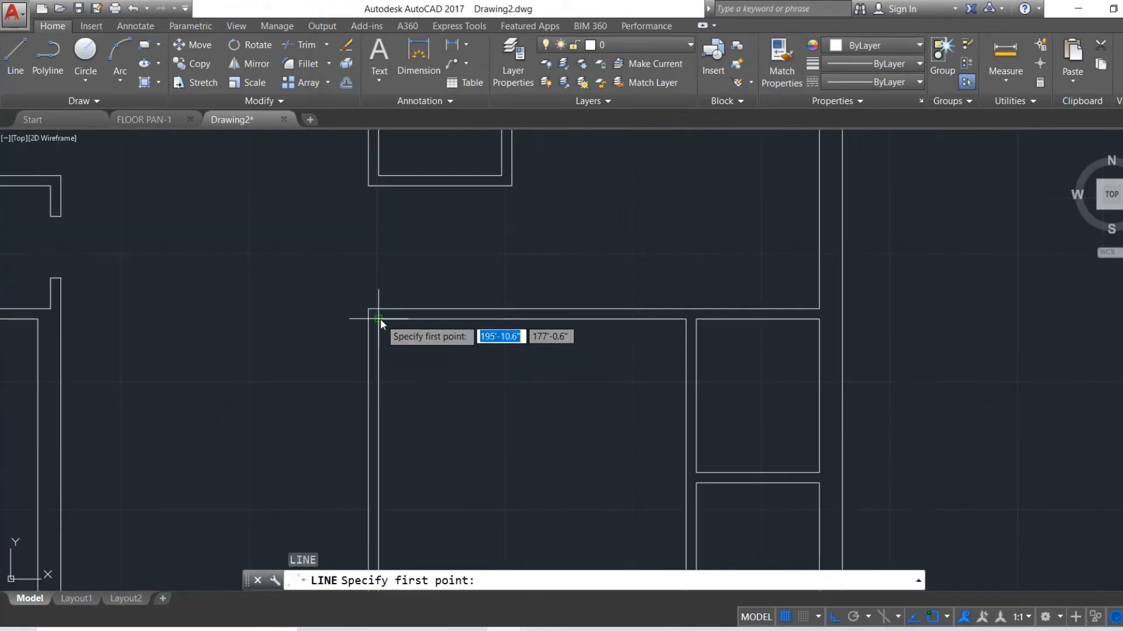
{"action": "left_click", "coordinate": [380, 318]}
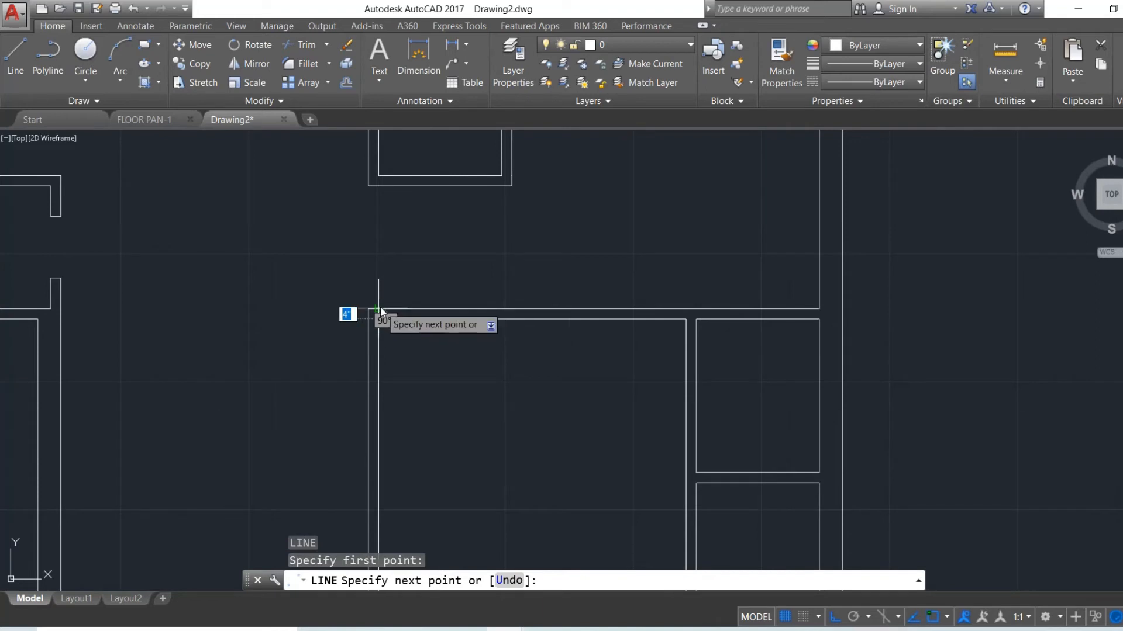
{"action": "key", "text": "Escape"}
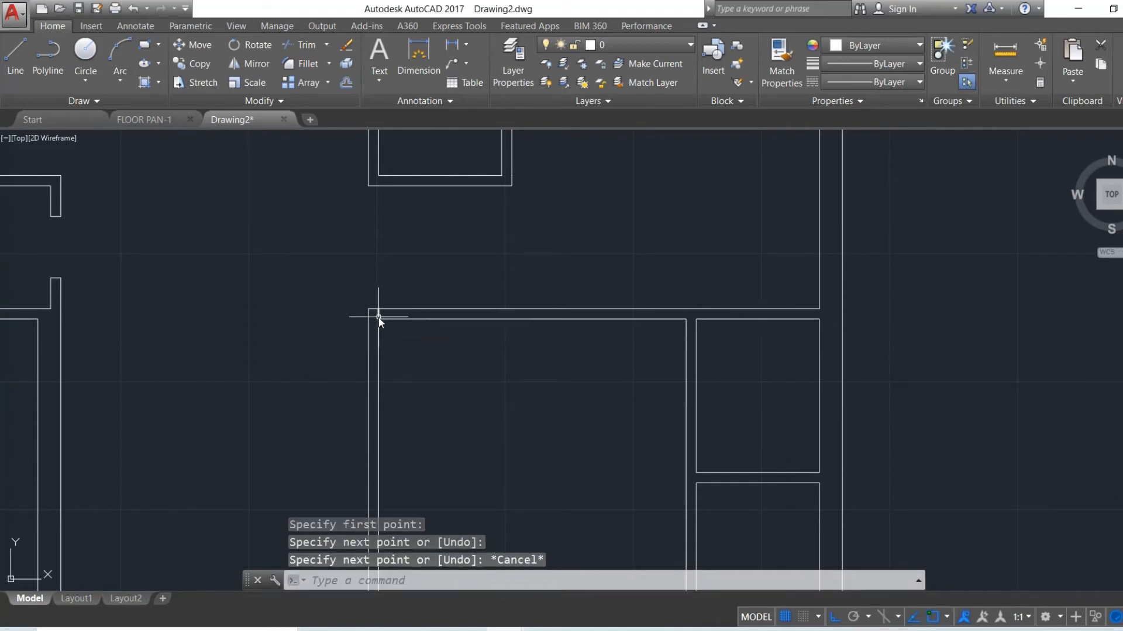
{"action": "right_click", "coordinate": [378, 318]}
{"action": "left_click", "coordinate": [377, 318]}
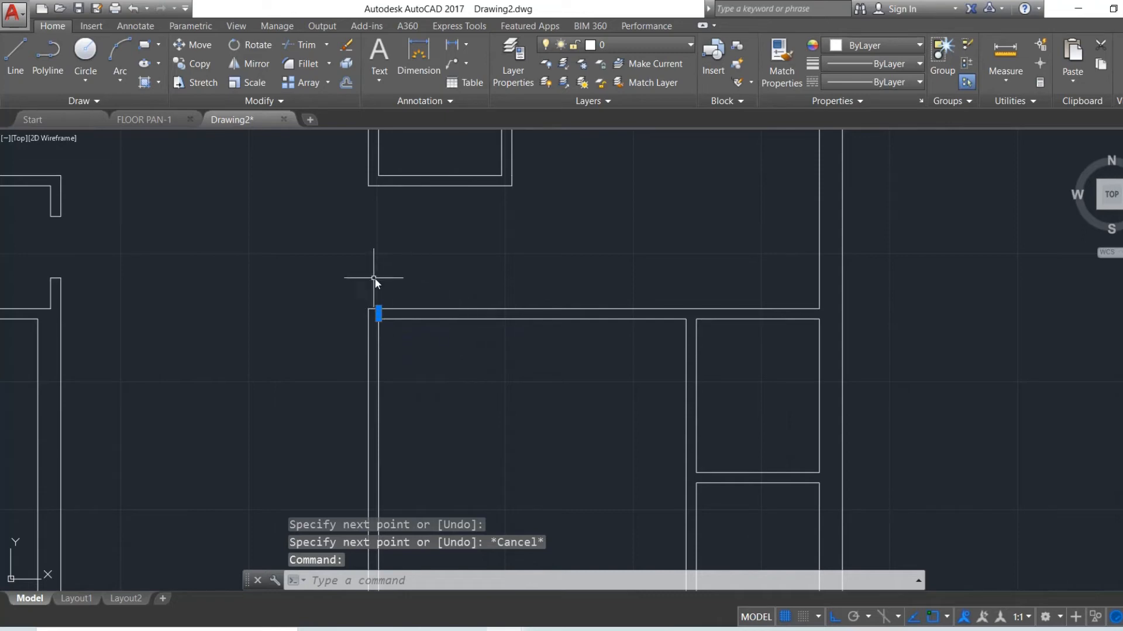
{"action": "key", "text": "Escape"}
Move the short line across the CH.BED room's top wall 4" to the right of the inner corner.
{"action": "type", "text": "m"}
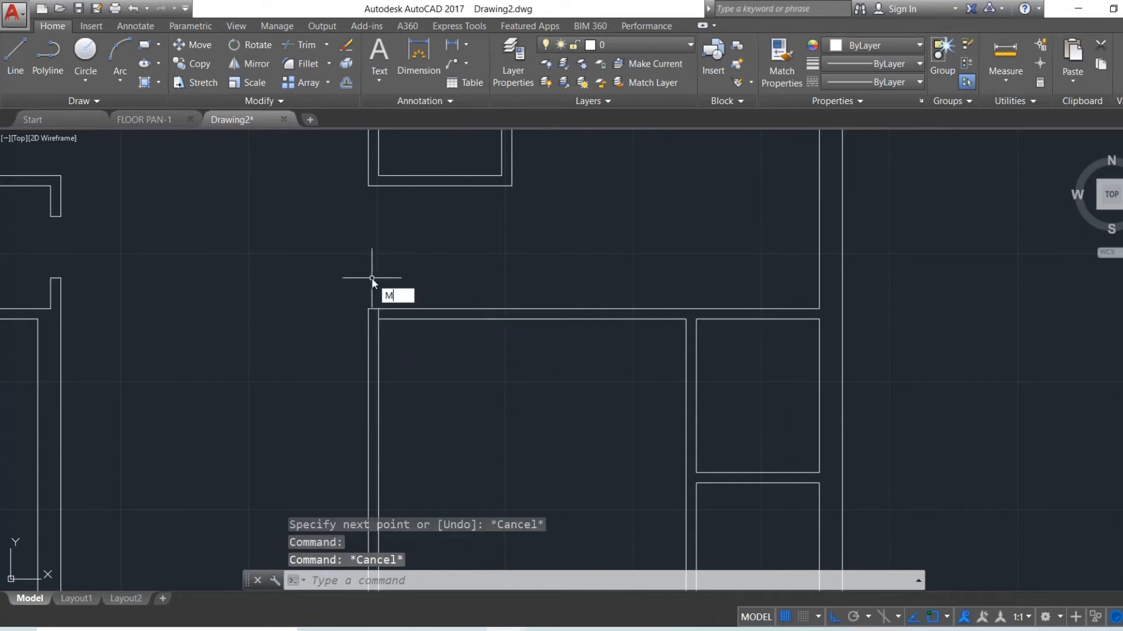
{"action": "key", "text": "Return"}
{"action": "left_click", "coordinate": [379, 311]}
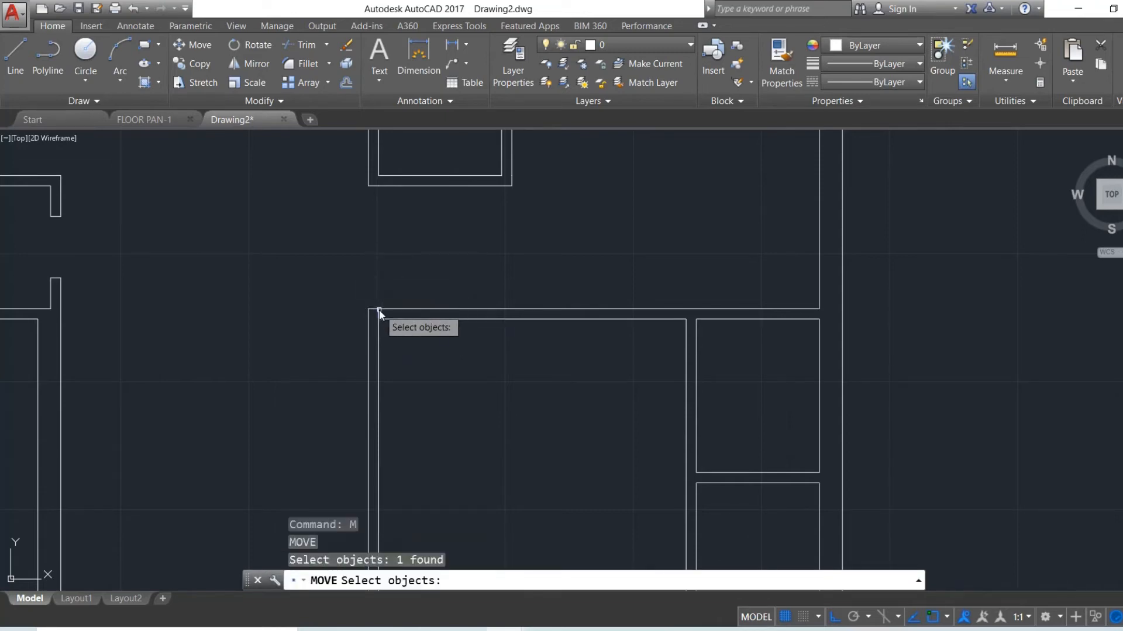
{"action": "key", "text": "Return"}
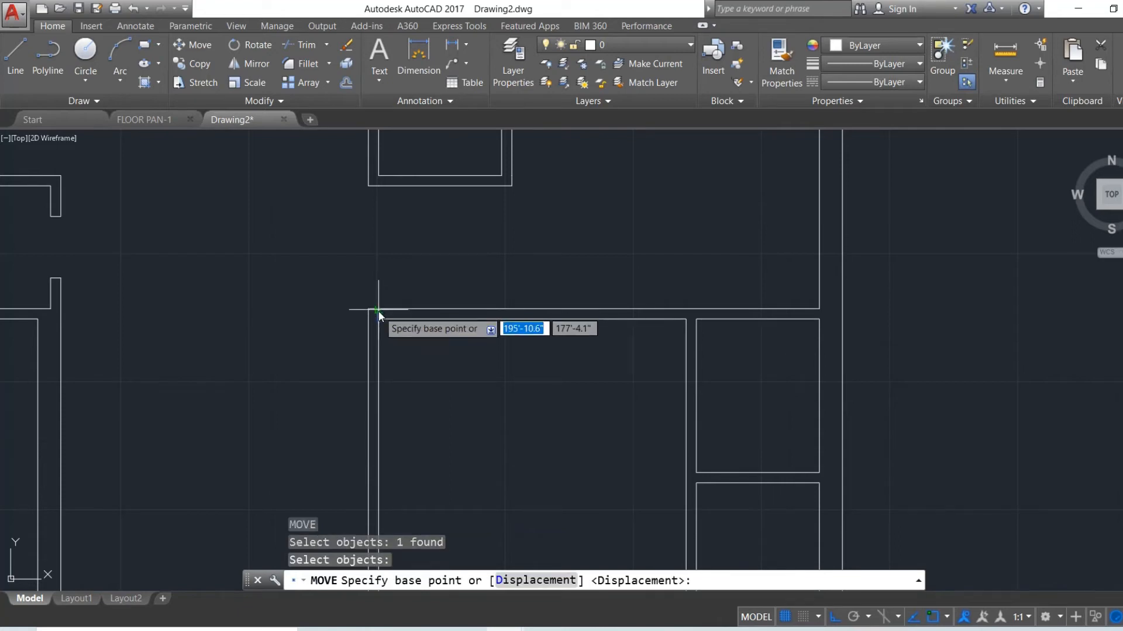
{"action": "scroll", "coordinate": [376, 311], "scroll_direction": "up", "scroll_amount": 5}
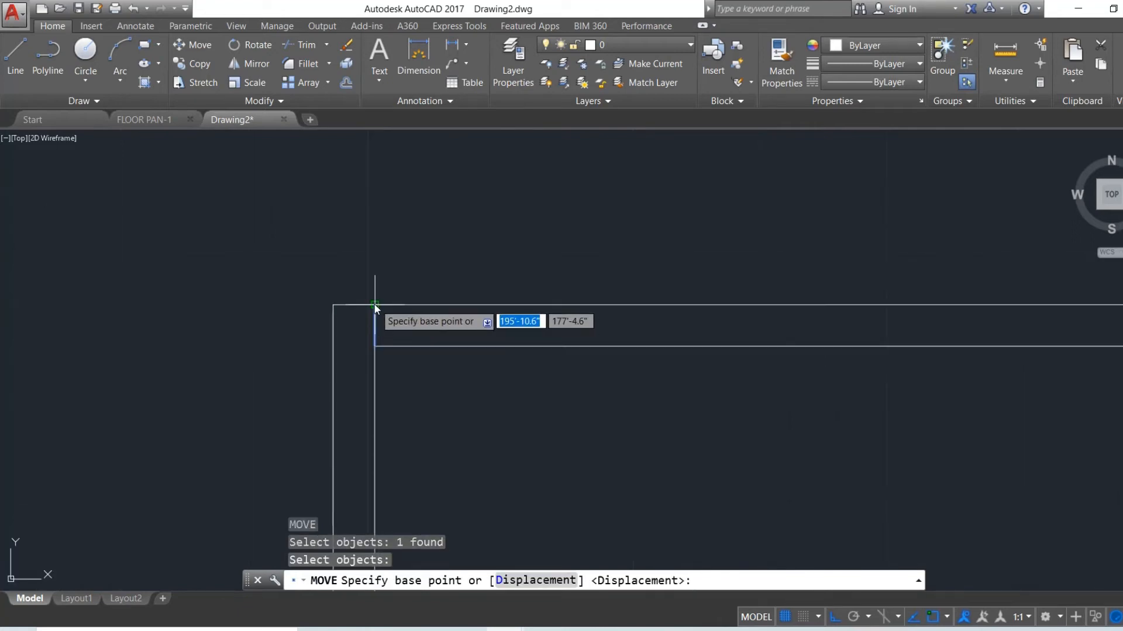
{"action": "left_click", "coordinate": [374, 305]}
{"action": "type", "text": "4"}
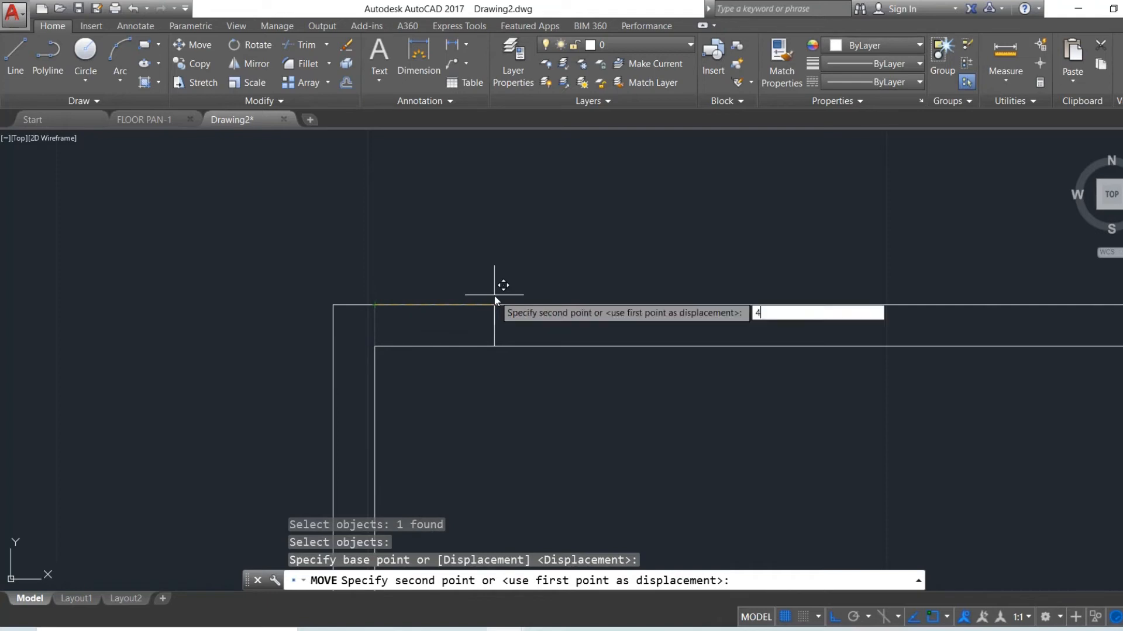
{"action": "type", "text": "\""}
{"action": "key", "text": "Return"}
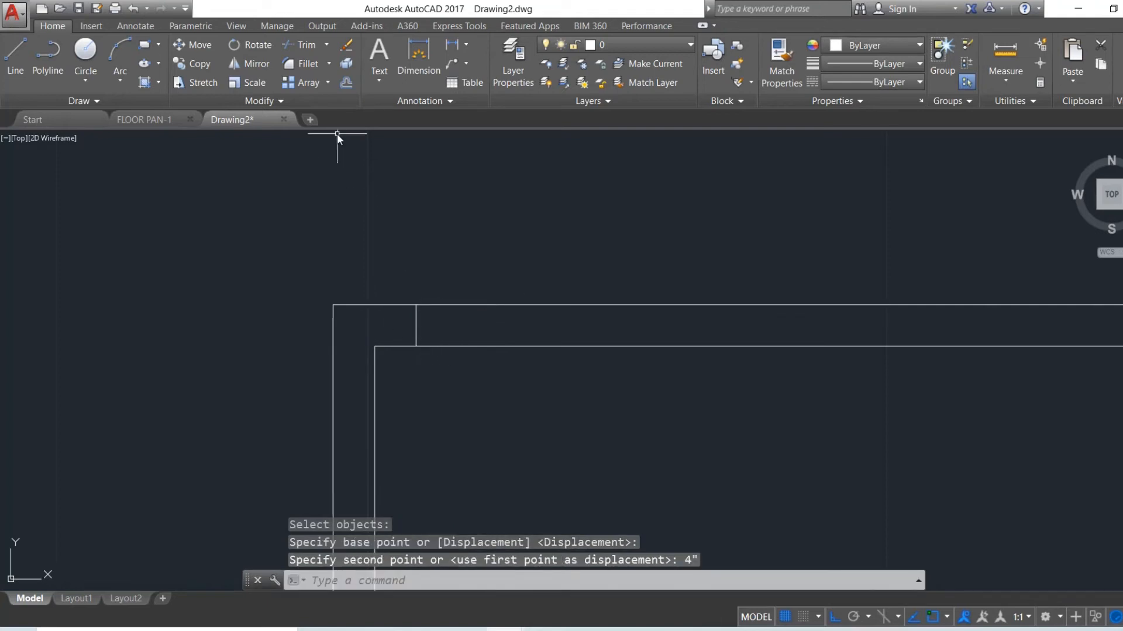
Offset the short line across the CH.BED room's top wall to the right by 3'.
{"action": "left_click", "coordinate": [346, 83]}
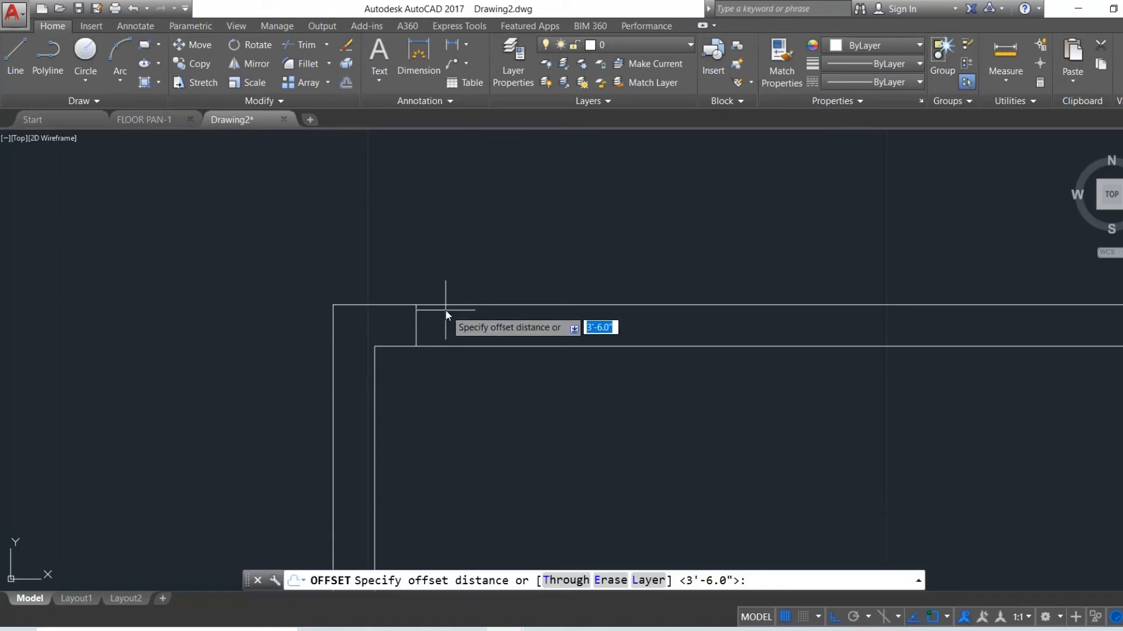
{"action": "left_click", "coordinate": [416, 347]}
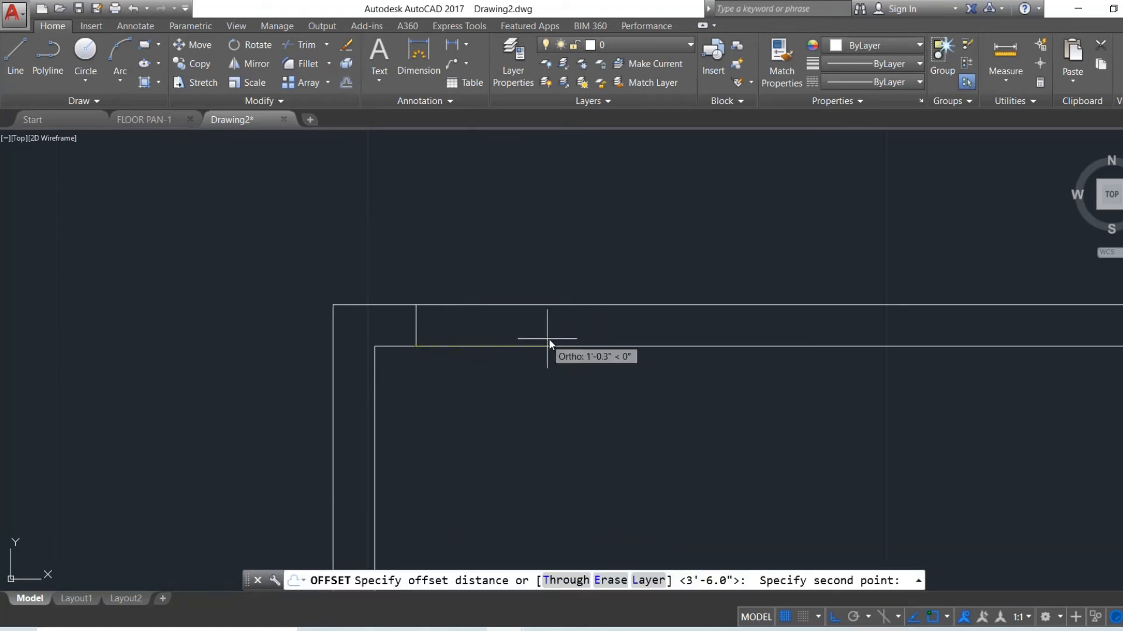
{"action": "type", "text": "3'"}
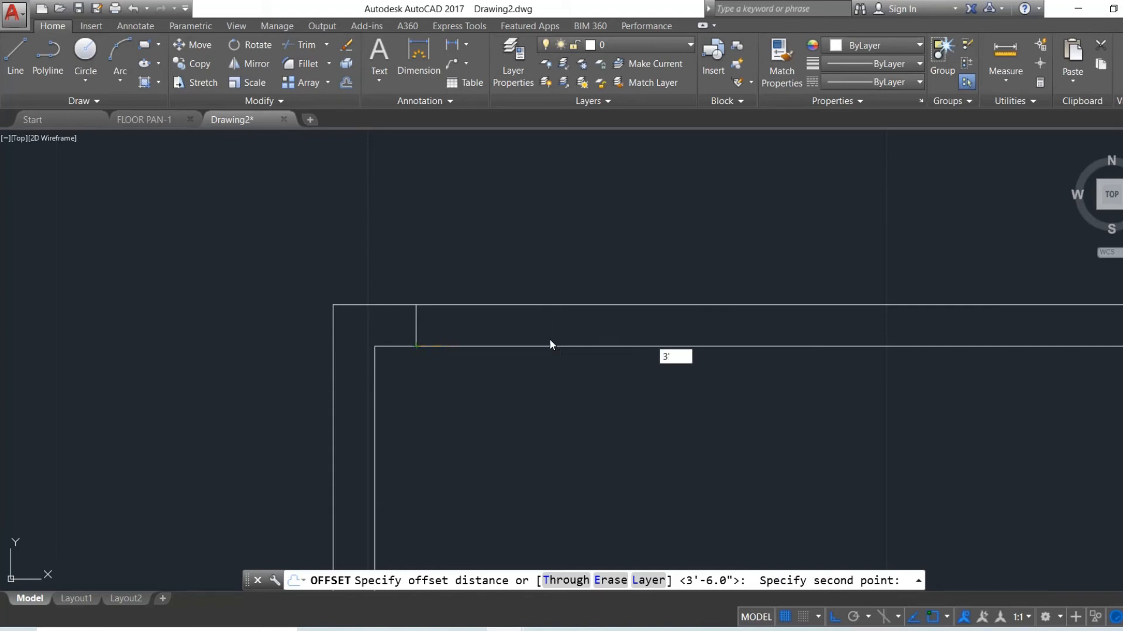
{"action": "key", "text": "Return"}
{"action": "left_click", "coordinate": [416, 321]}
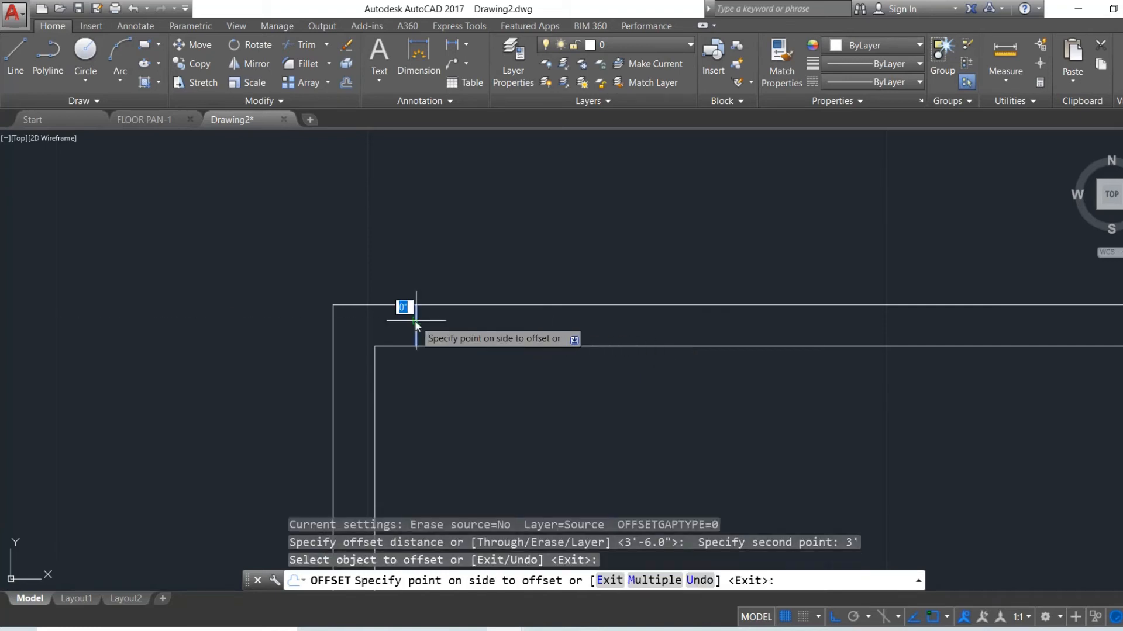
{"action": "left_click", "coordinate": [565, 323]}
{"action": "key", "text": "Escape"}
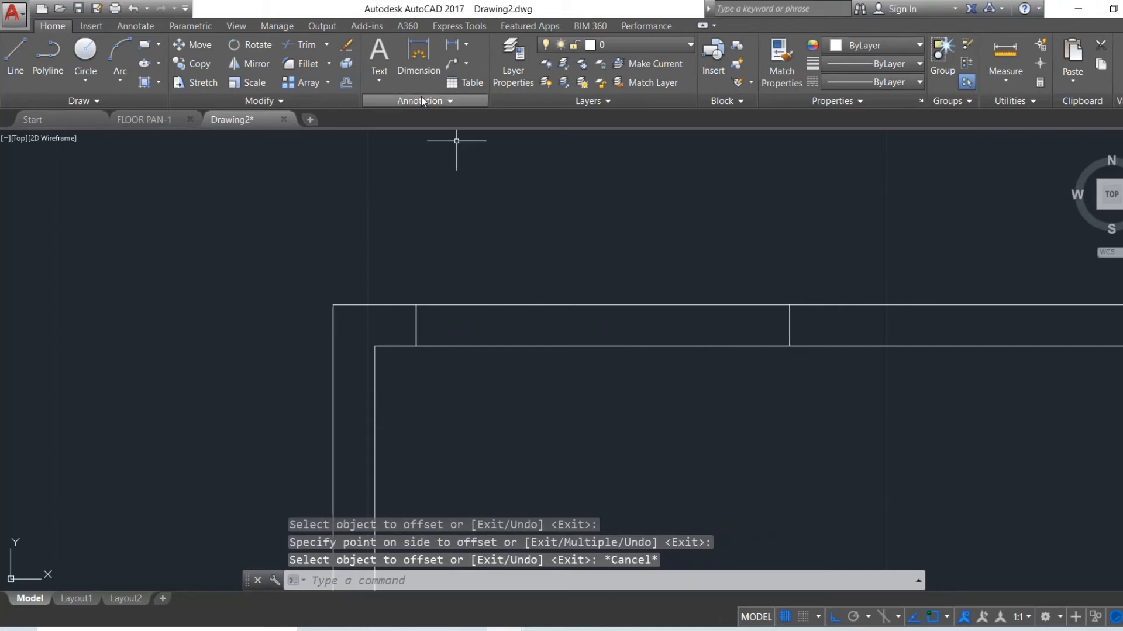
Trim both wall lines between the two jamb lines to open a doorway in the CH.BED room's top wall.
{"action": "left_click", "coordinate": [307, 45]}
{"action": "key", "text": "Return"}
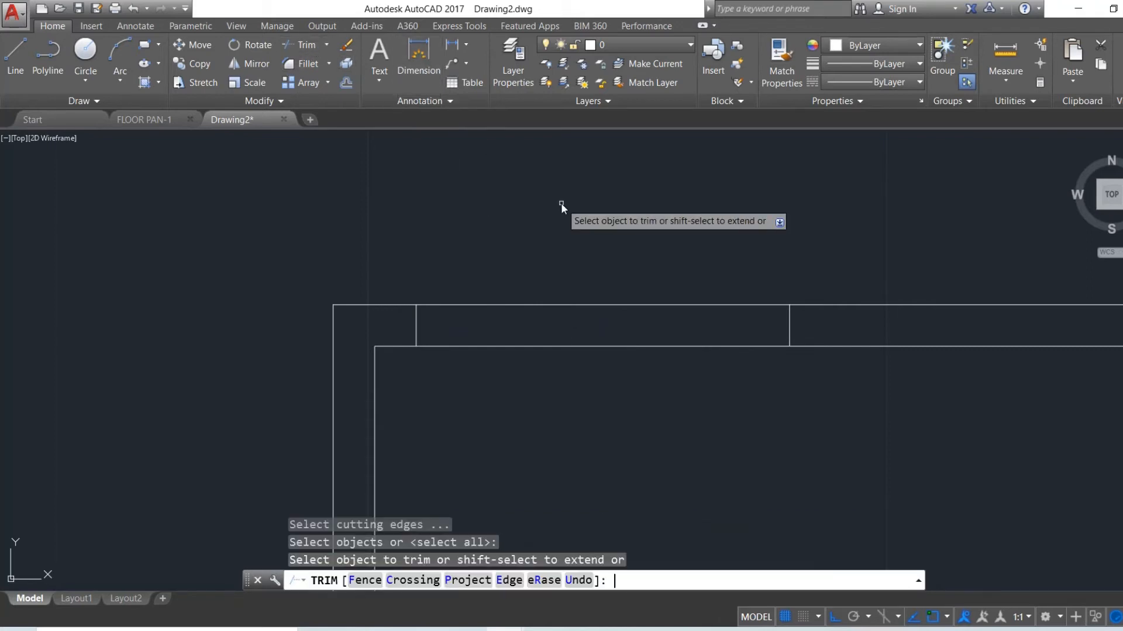
{"action": "left_click", "coordinate": [634, 296]}
{"action": "left_click", "coordinate": [583, 373]}
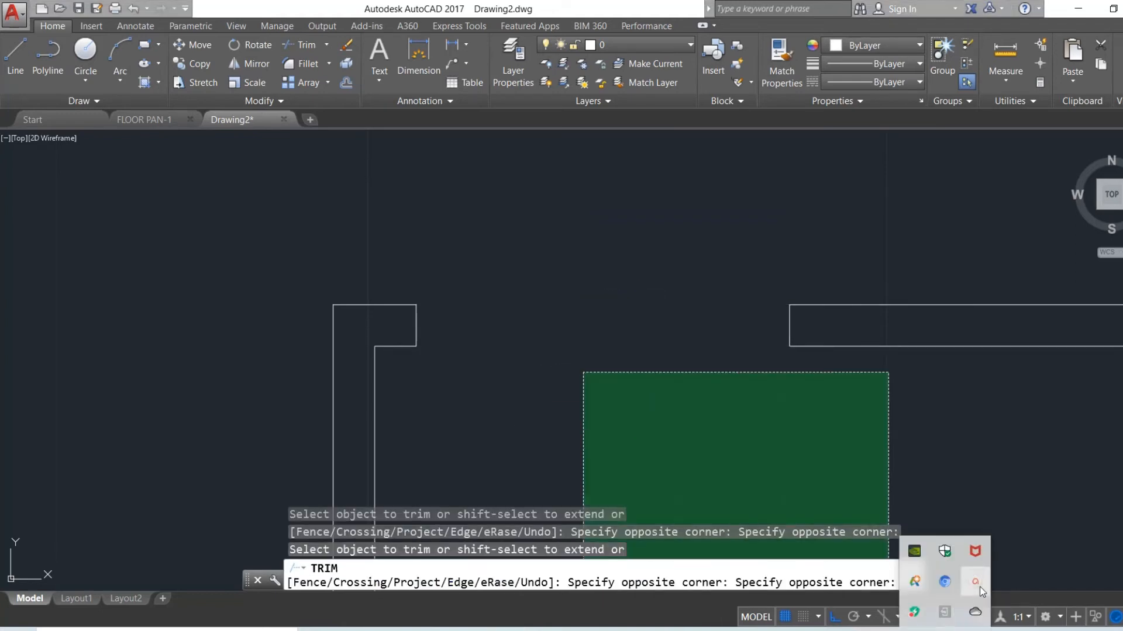
{"action": "left_click", "coordinate": [978, 584]}
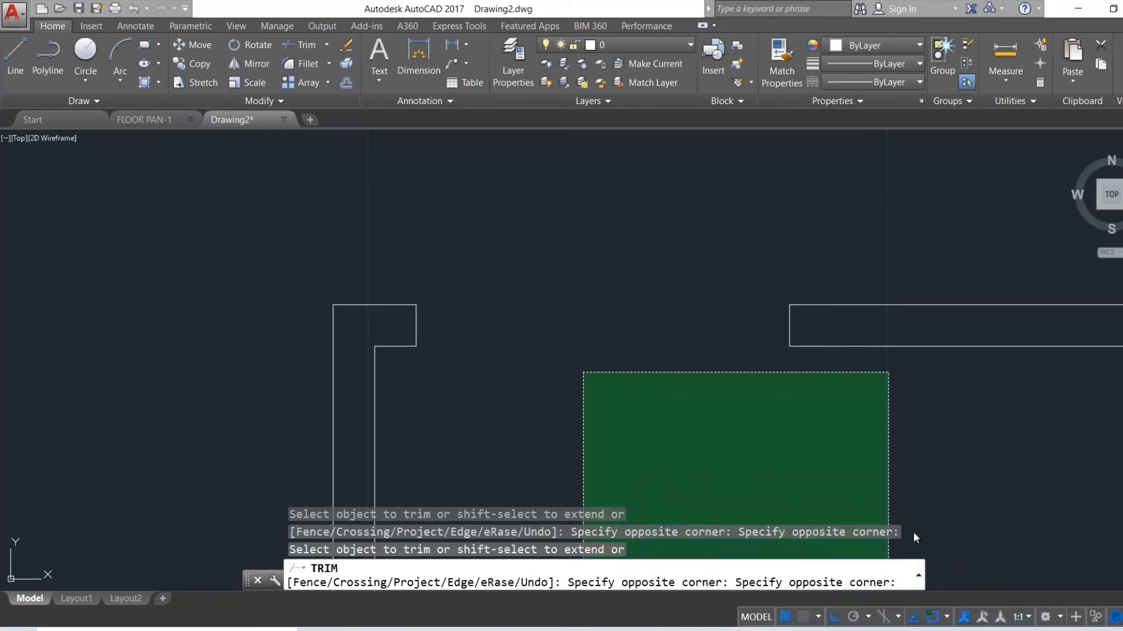
{"action": "left_click", "coordinate": [962, 630]}
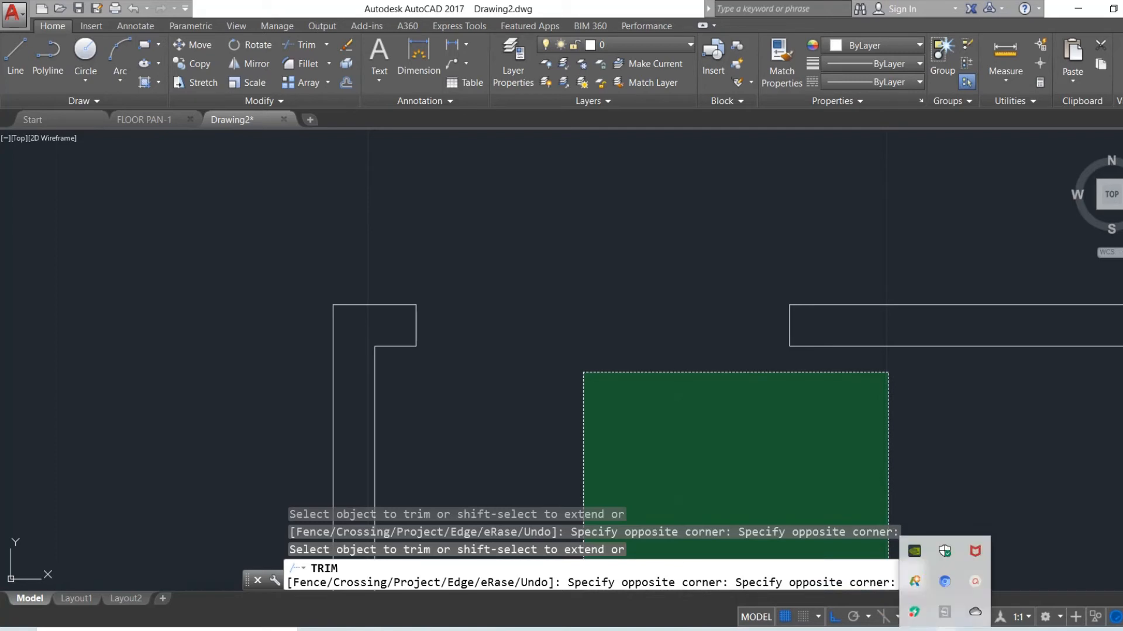
{"action": "left_click", "coordinate": [974, 586]}
{"action": "left_click_drag", "start_coordinate": [920, 527], "coordinate": [955, 613]}
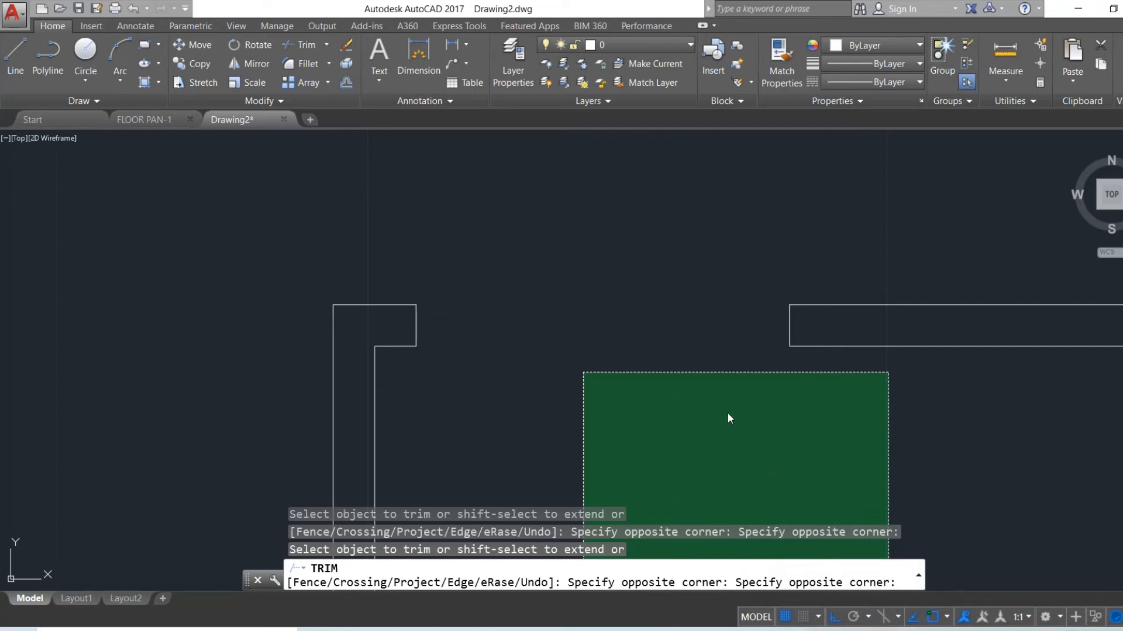
{"action": "key", "text": "Escape"}
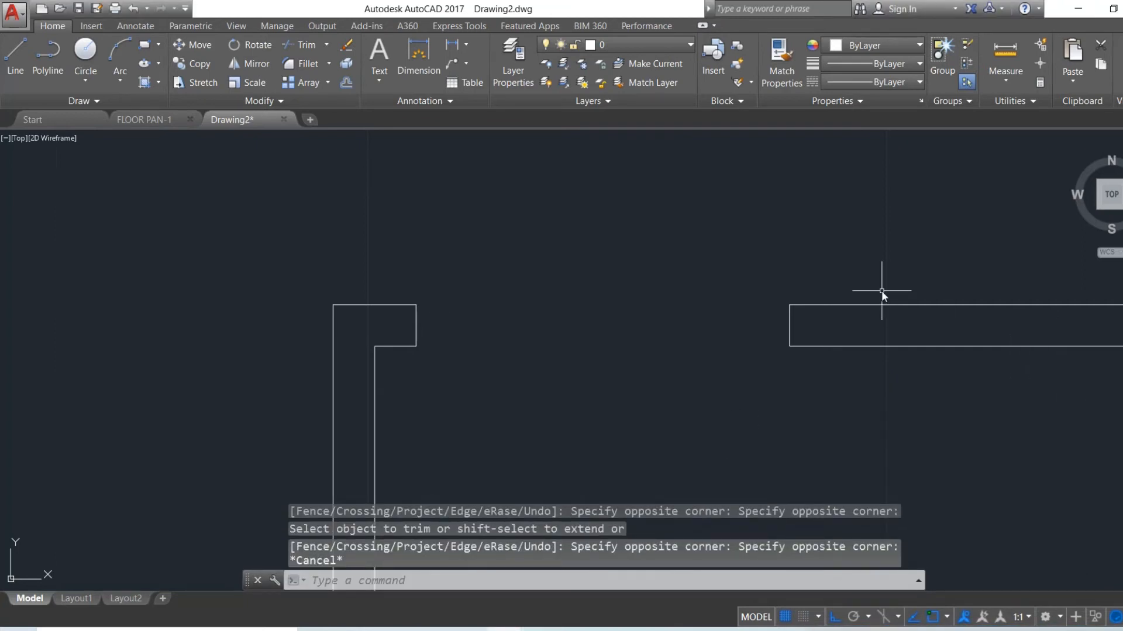
{"action": "key", "text": "Escape"}
{"action": "key", "text": "Escape"}
Check the opening of the DRESS room in the reference image plan2.jpg.
{"action": "type", "text": "p"}
{"action": "key", "text": "Return"}
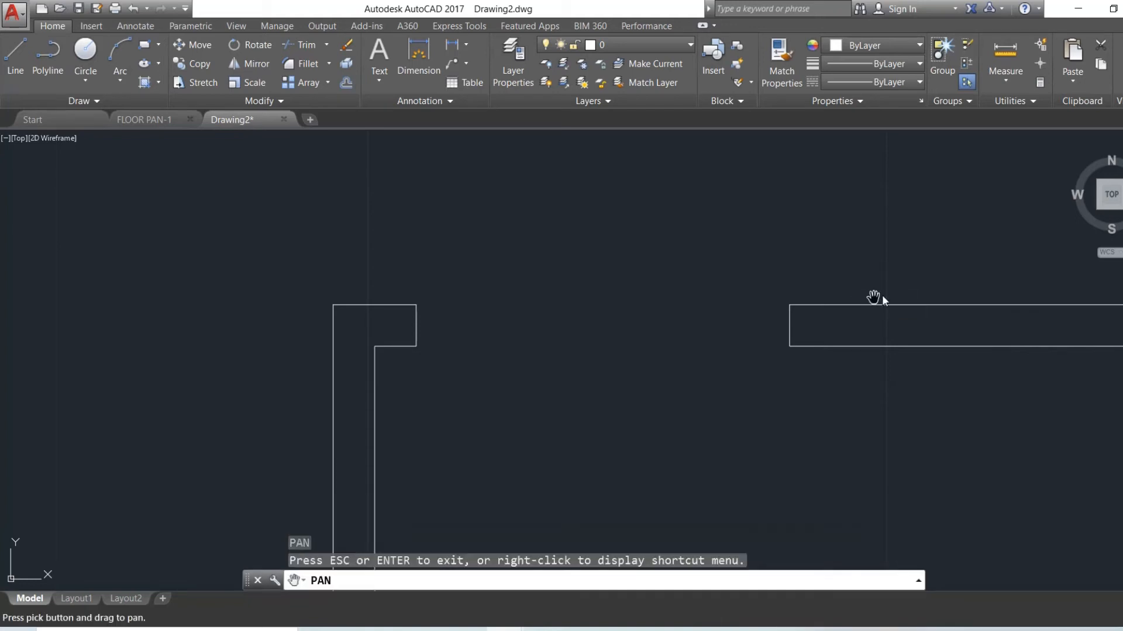
{"action": "left_click_drag", "start_coordinate": [870, 300], "coordinate": [515, 220]}
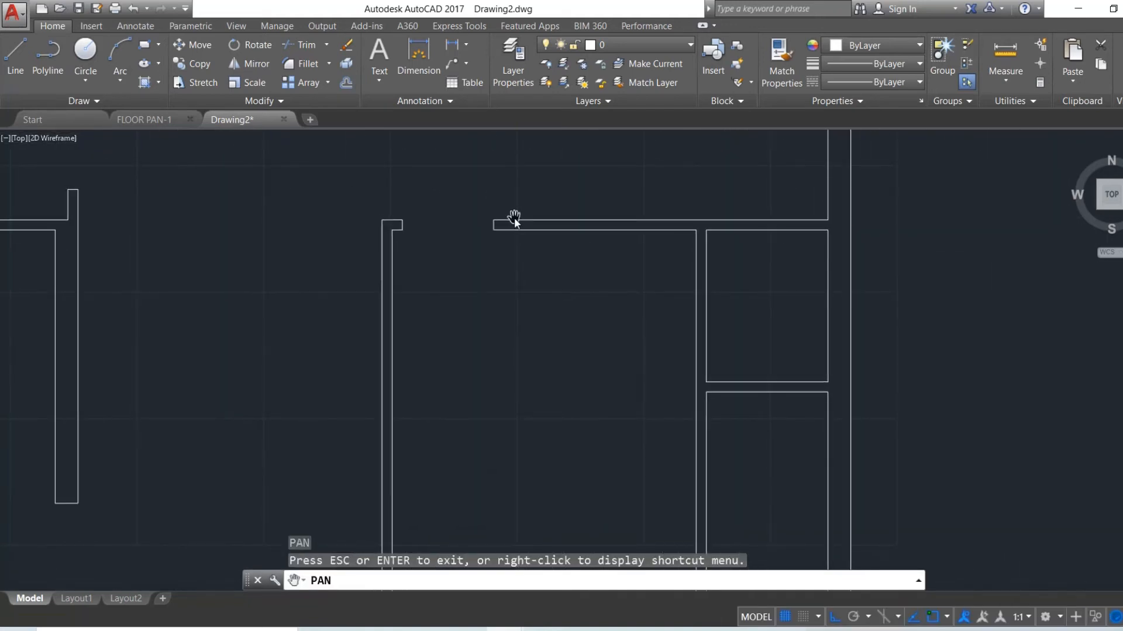
{"action": "left_click_drag", "start_coordinate": [715, 216], "coordinate": [636, 296]}
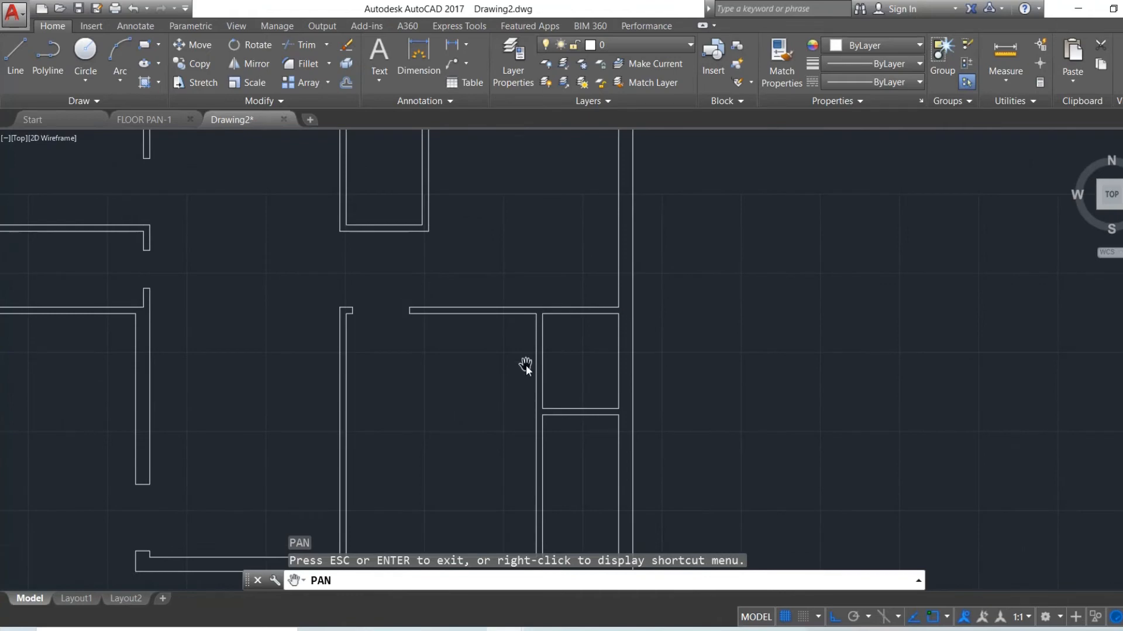
{"action": "key", "text": "Escape"}
{"action": "scroll", "coordinate": [563, 333], "scroll_direction": "up", "scroll_amount": 3}
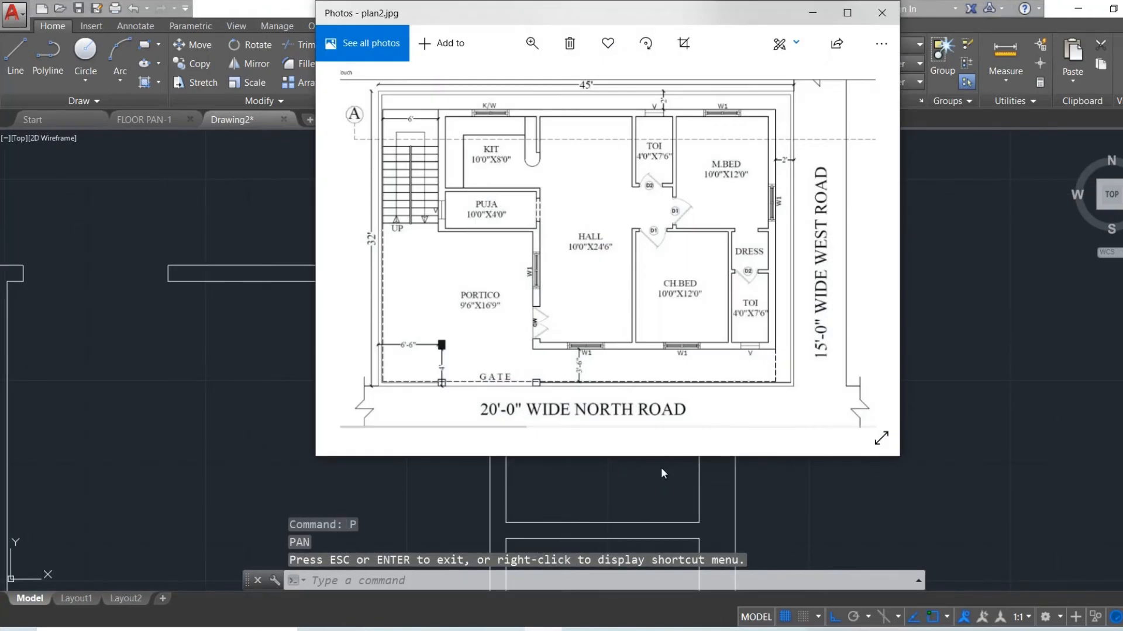
{"action": "left_click", "coordinate": [541, 628]}
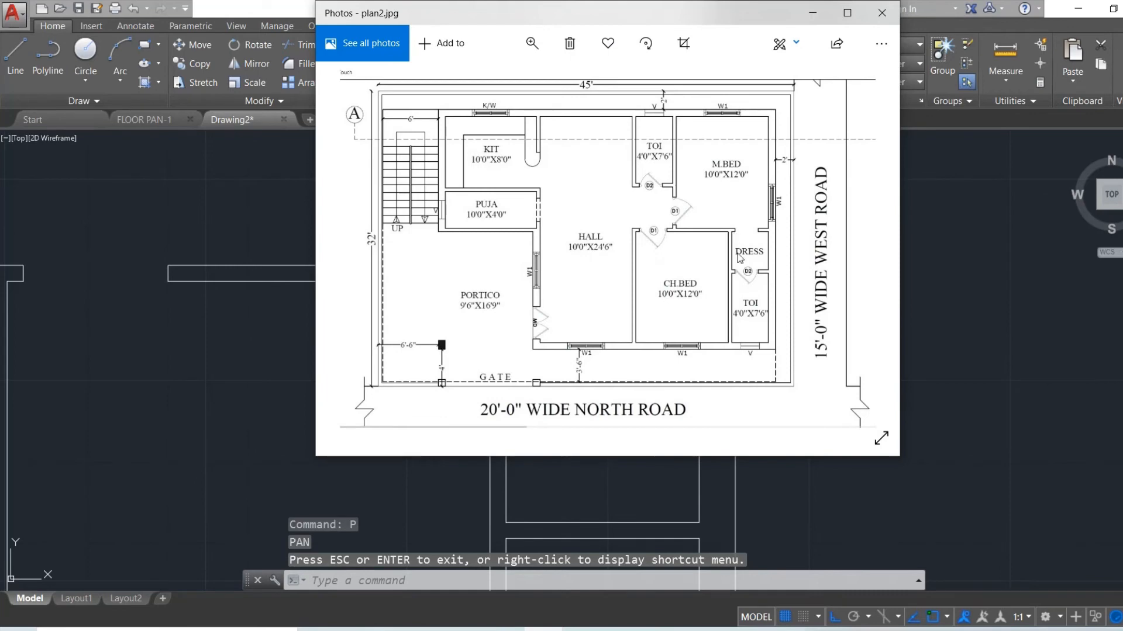
{"action": "left_click", "coordinate": [812, 13]}
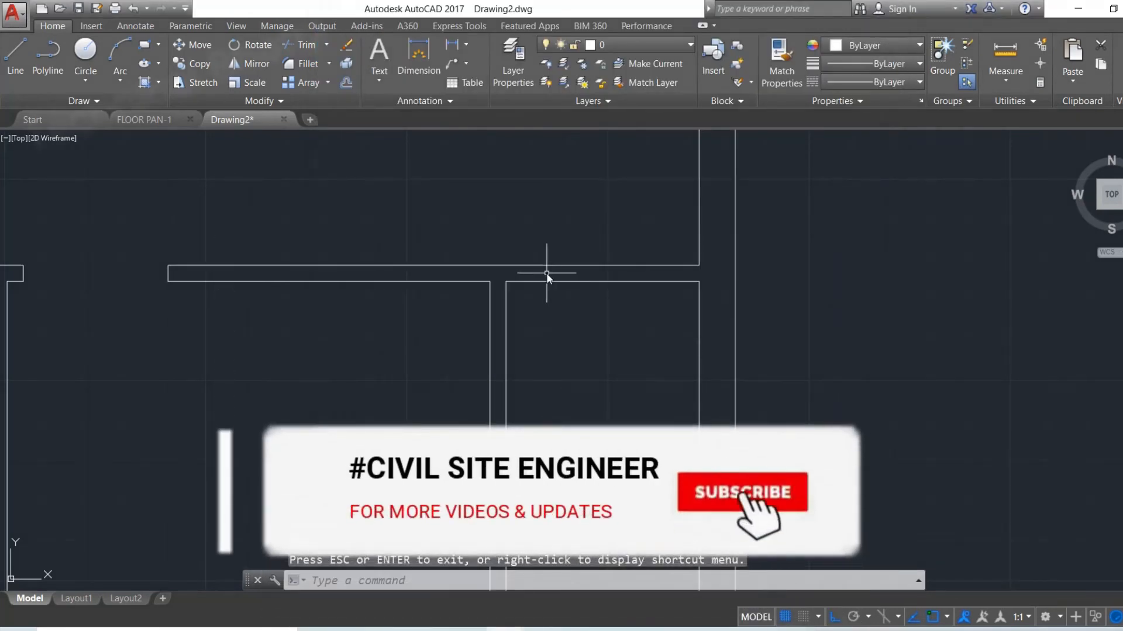
Draw a short line across the DRESS room's top wall from its inner upper-left corner up to the outer wall line.
{"action": "type", "text": "L"}
{"action": "key", "text": "Return"}
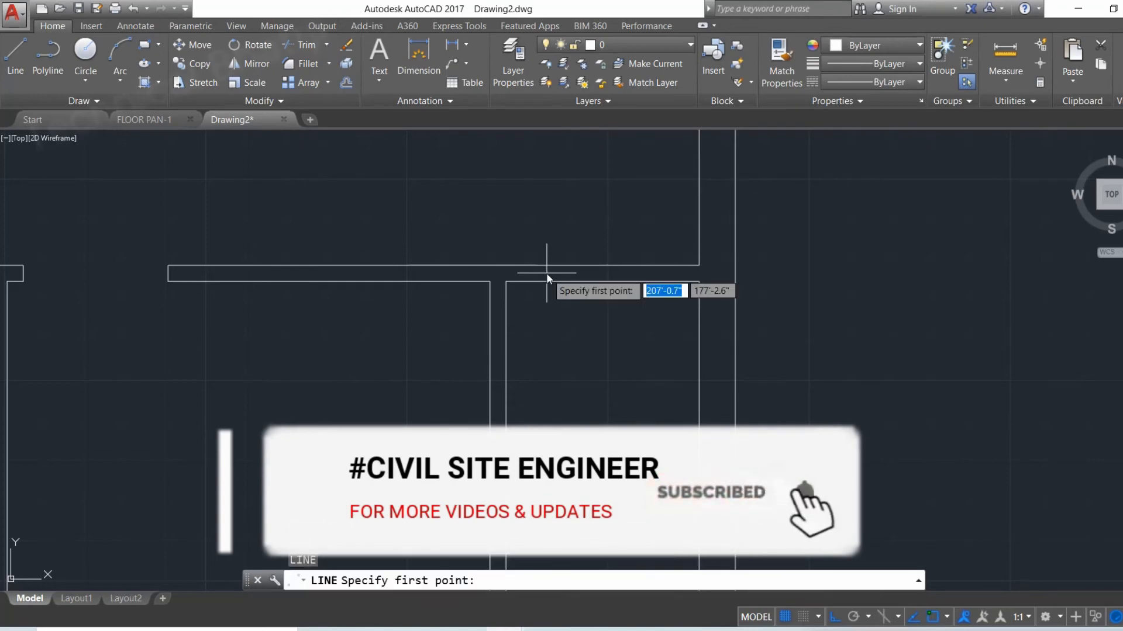
{"action": "left_click", "coordinate": [505, 282]}
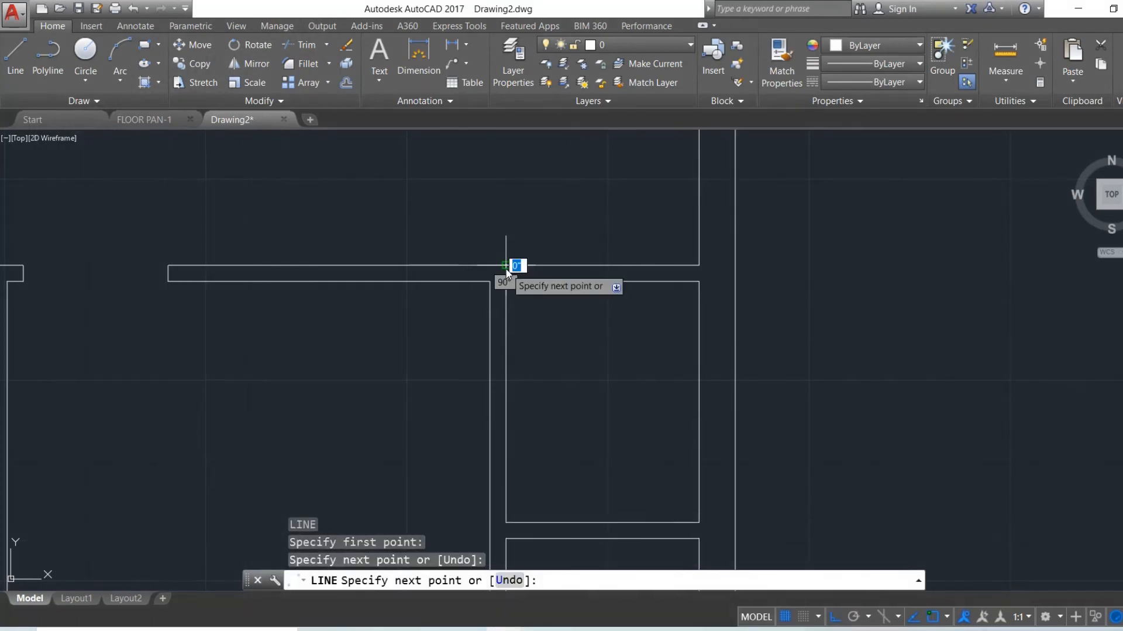
{"action": "key", "text": "Escape"}
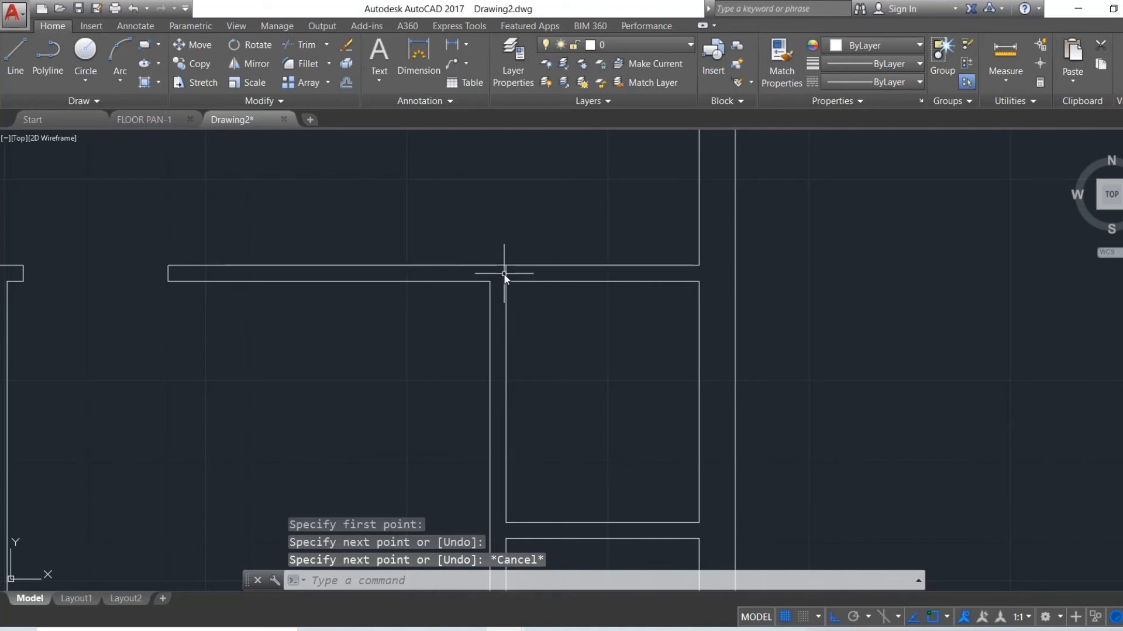
{"action": "left_click", "coordinate": [290, 40]}
{"action": "key", "text": "Escape"}
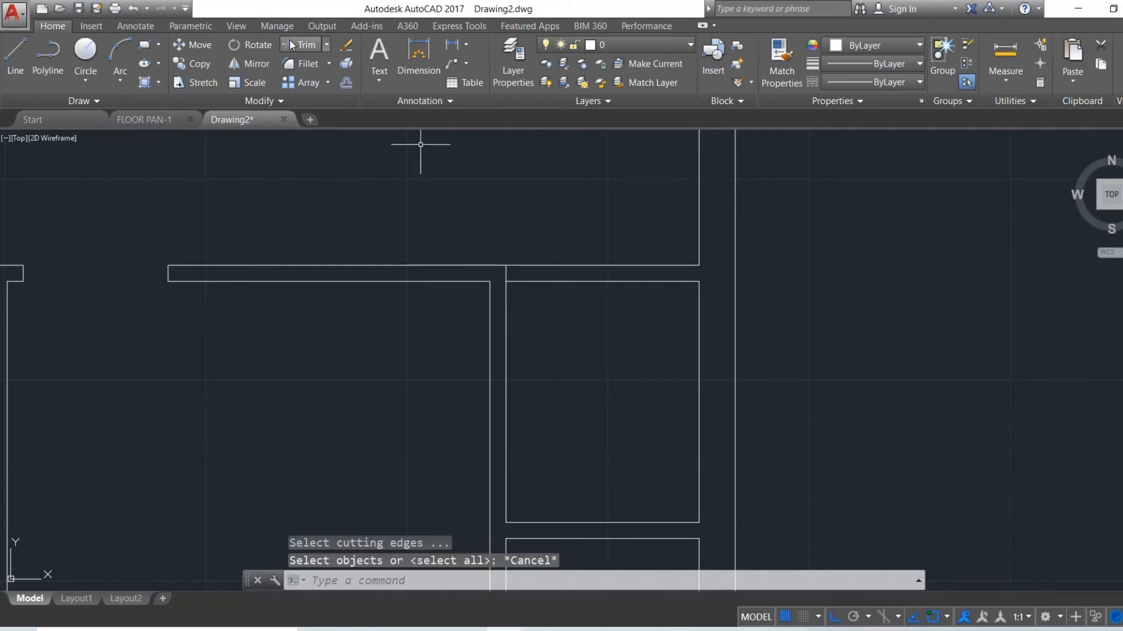
{"action": "key", "text": "Escape"}
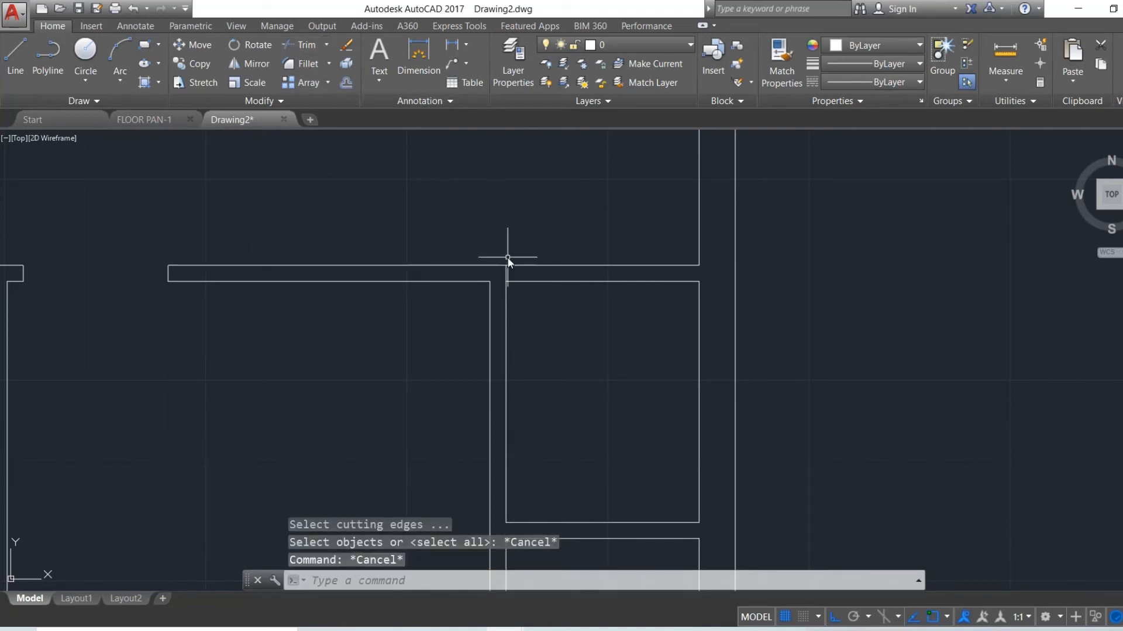
Try to move the short line across the DRESS room's top wall with 4" entered as the base point, and undo it.
{"action": "type", "text": "m"}
{"action": "key", "text": "Return"}
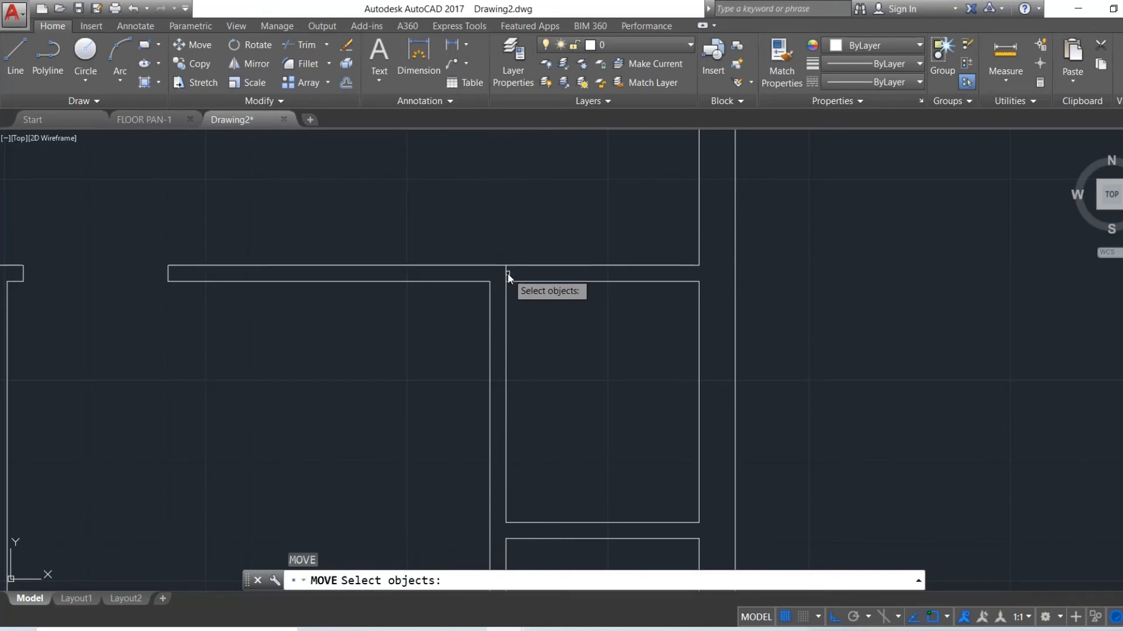
{"action": "left_click", "coordinate": [506, 274]}
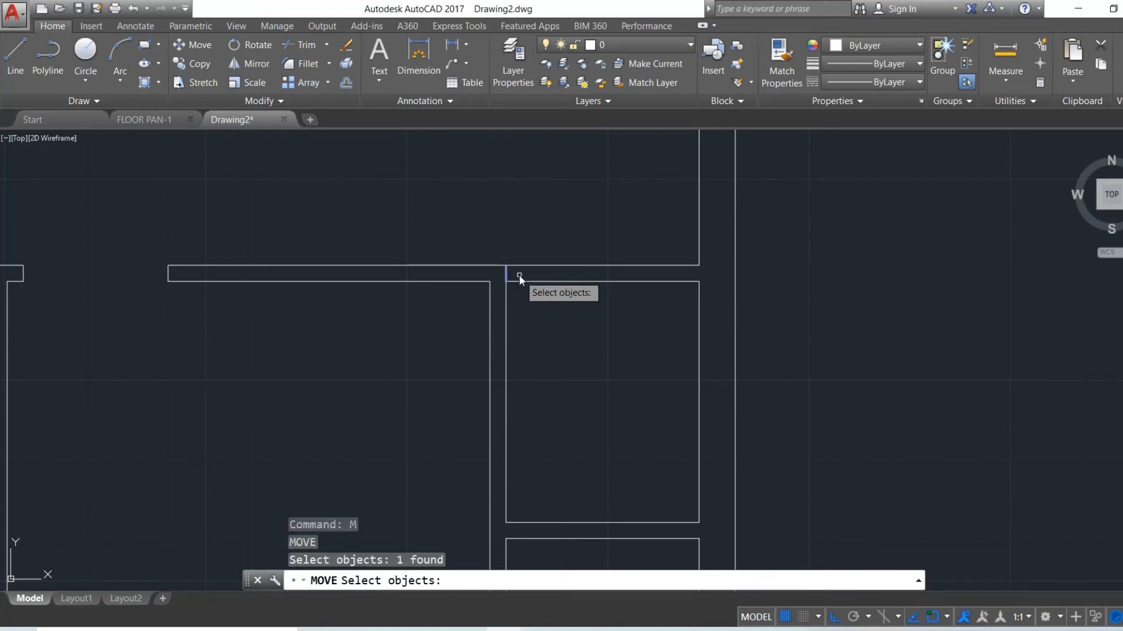
{"action": "key", "text": "Return"}
{"action": "type", "text": "4"}
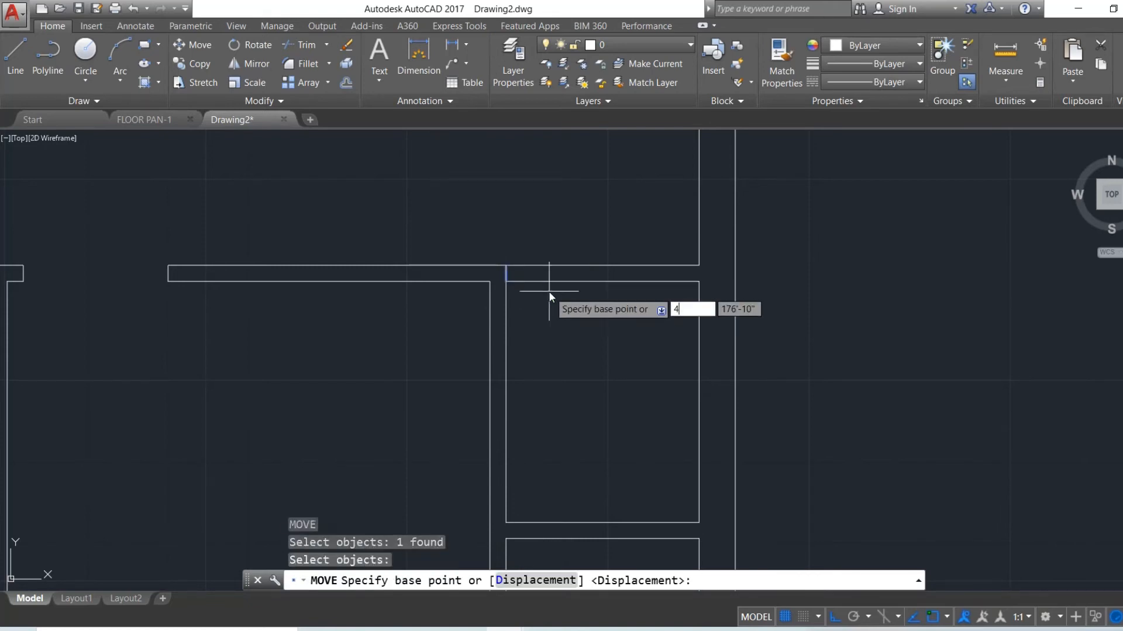
{"action": "key", "text": "Return"}
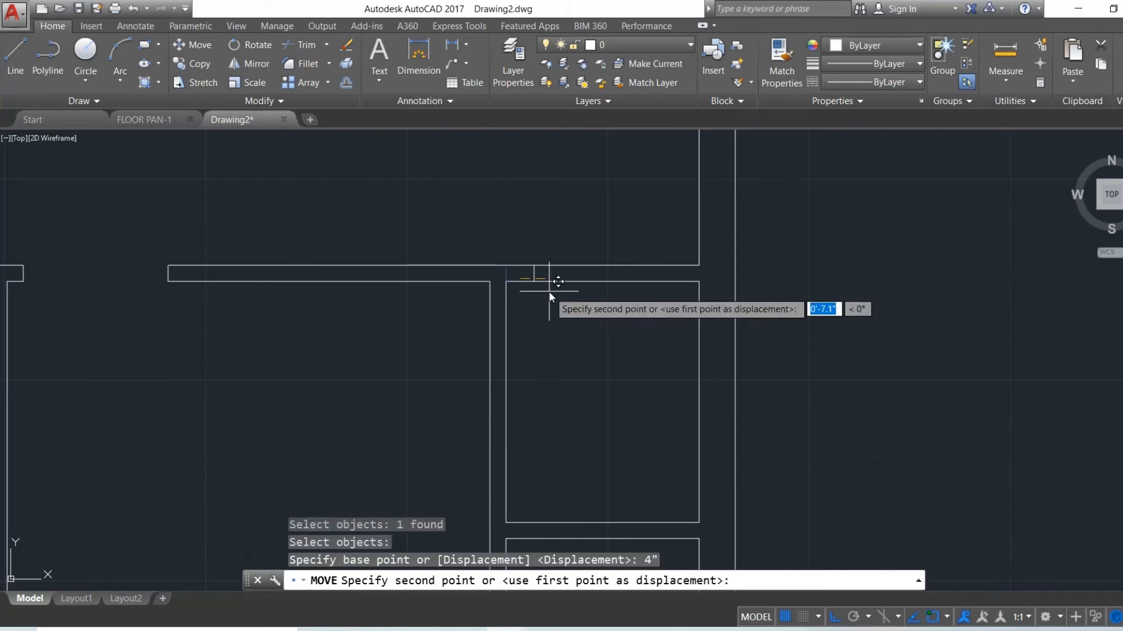
{"action": "left_click", "coordinate": [504, 282]}
{"action": "key", "text": "ctrl+z"}
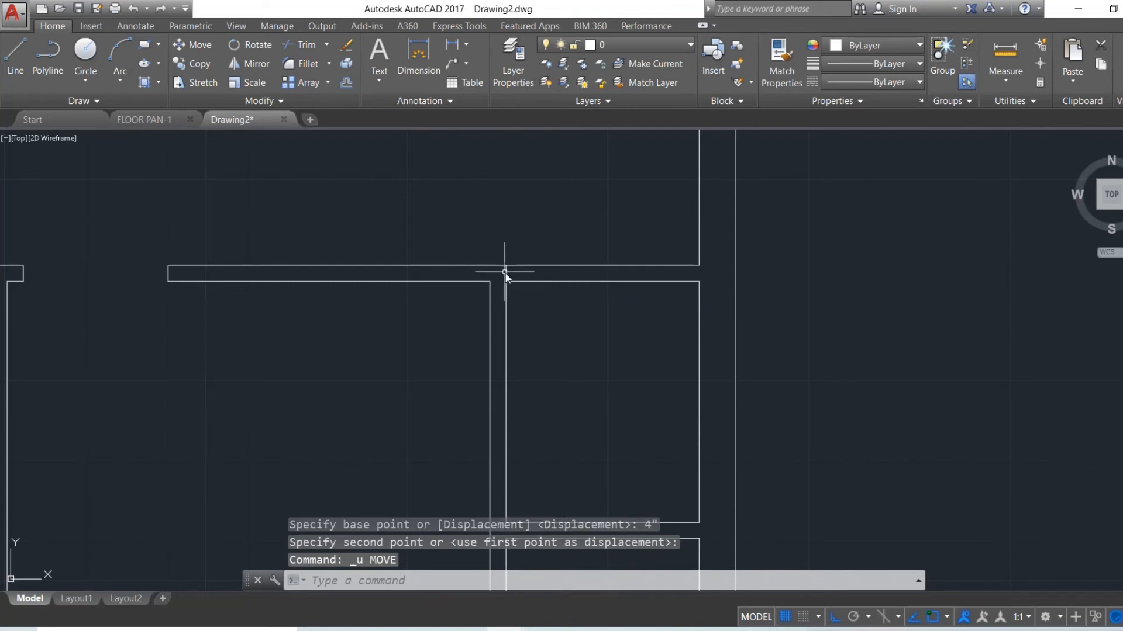
Move the short line across the DRESS room's top wall 4" to the right from its lower endpoint.
{"action": "type", "text": "M"}
{"action": "key", "text": "Return"}
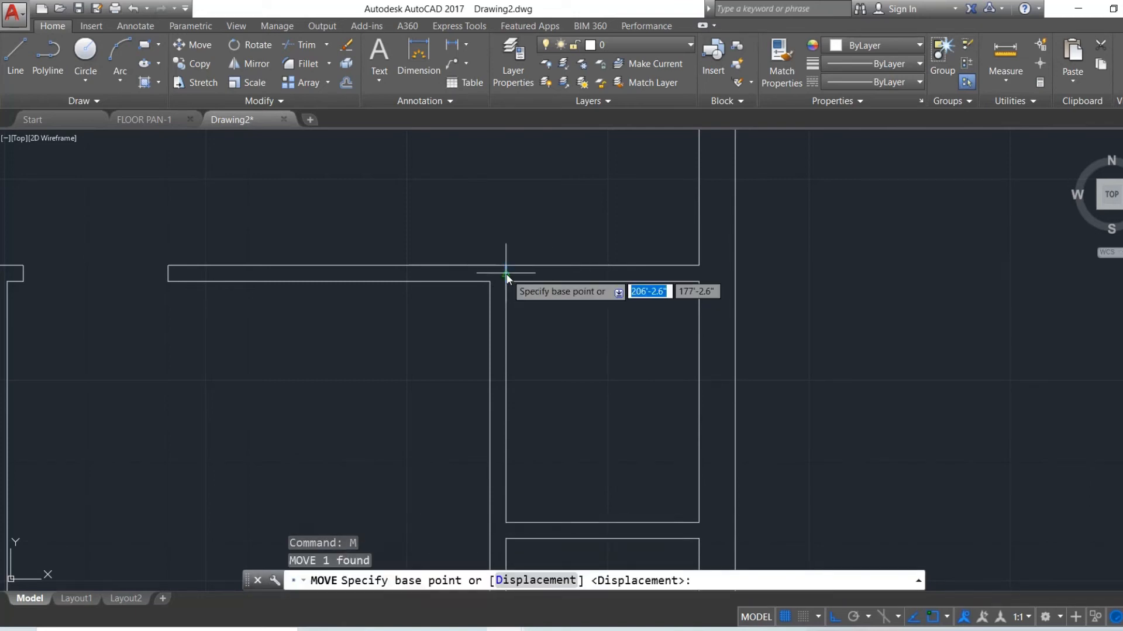
{"action": "left_click", "coordinate": [504, 282]}
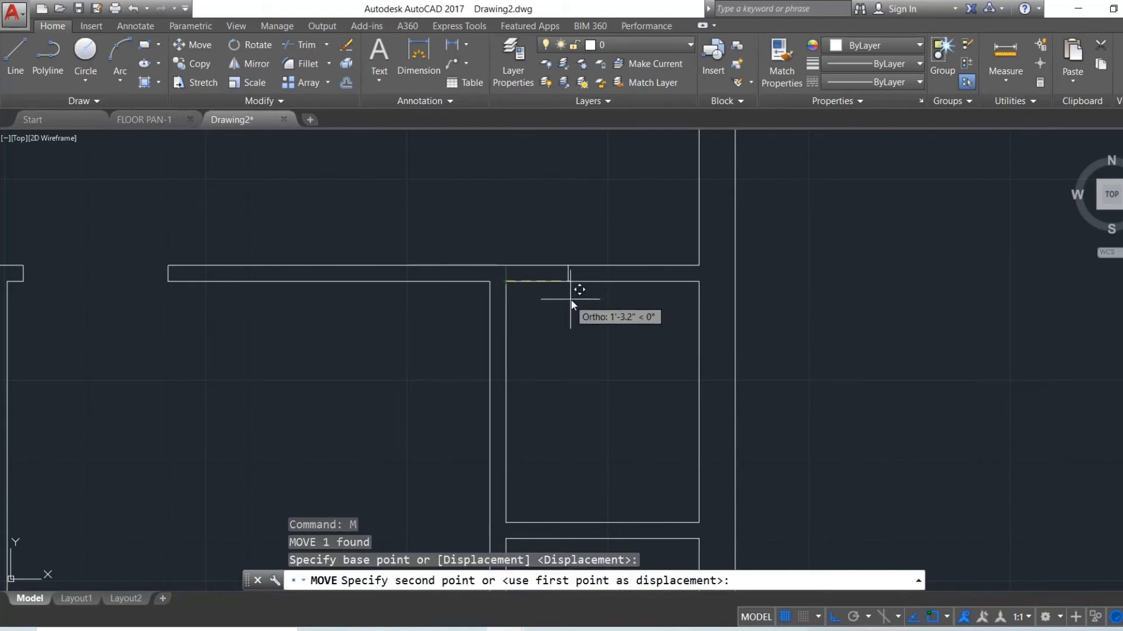
{"action": "type", "text": "4\""}
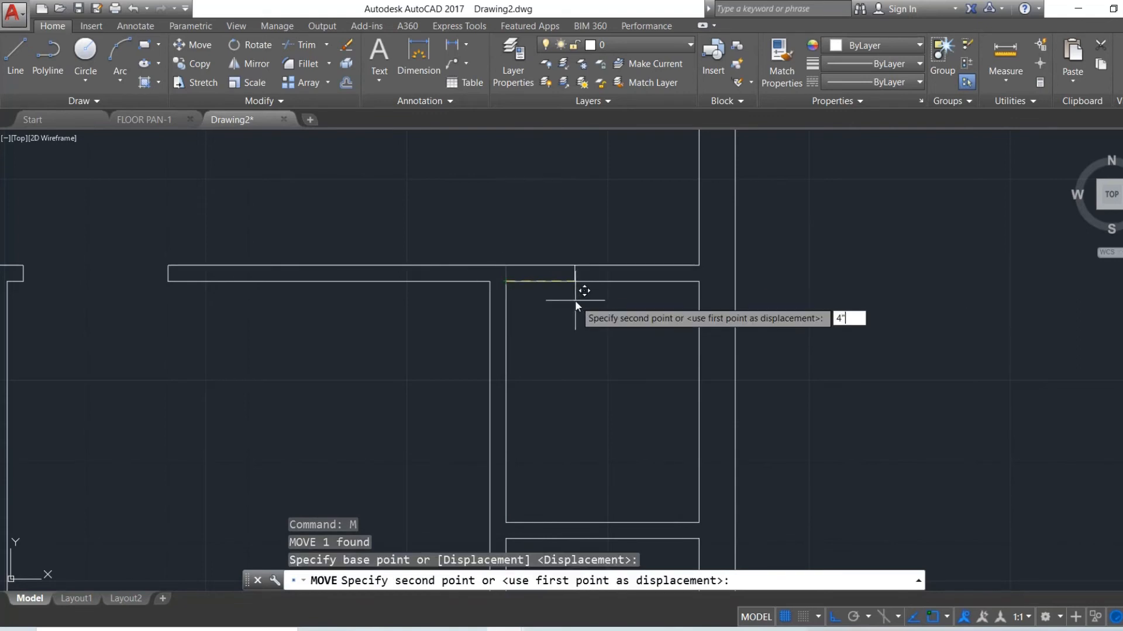
{"action": "key", "text": "Return"}
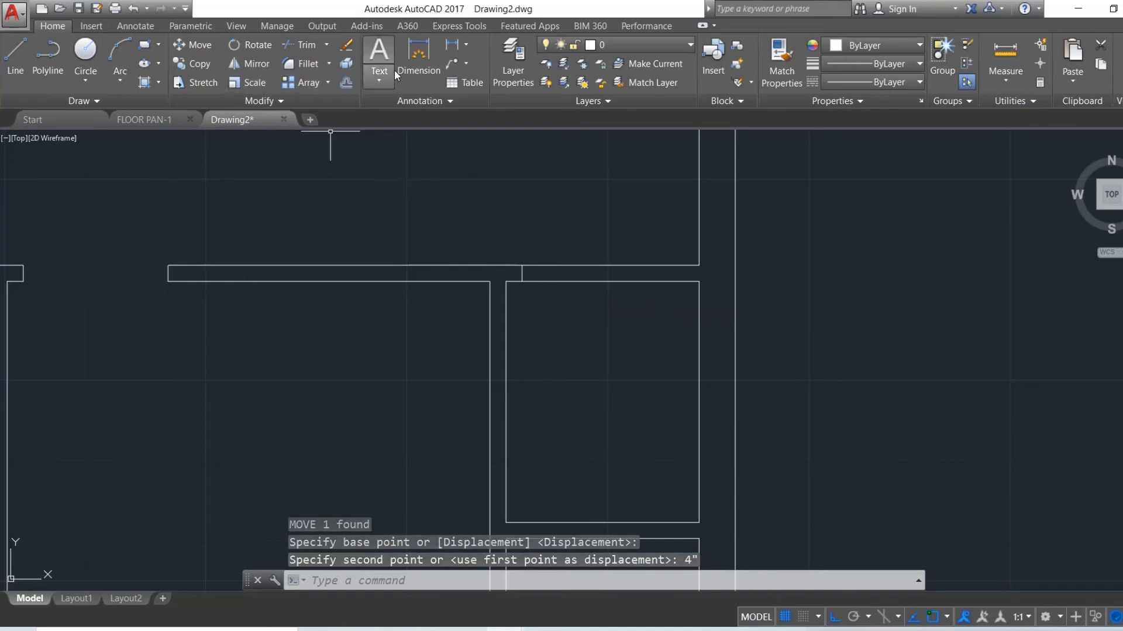
Offset the short line across the DRESS room's top wall to the right by 2'6".
{"action": "left_click", "coordinate": [347, 82]}
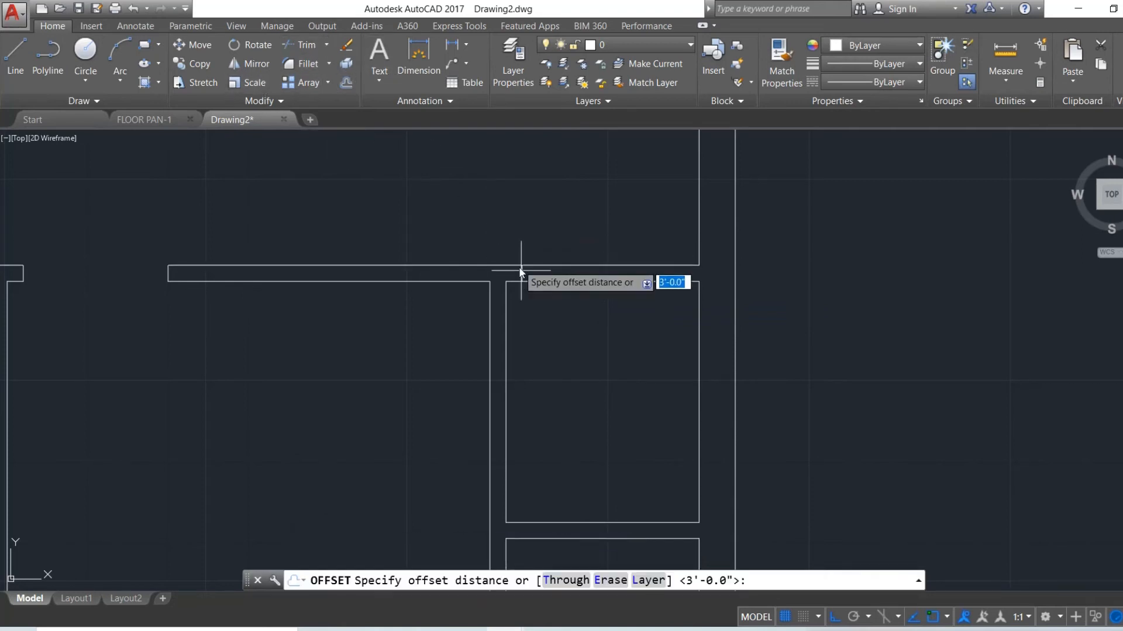
{"action": "left_click", "coordinate": [524, 282]}
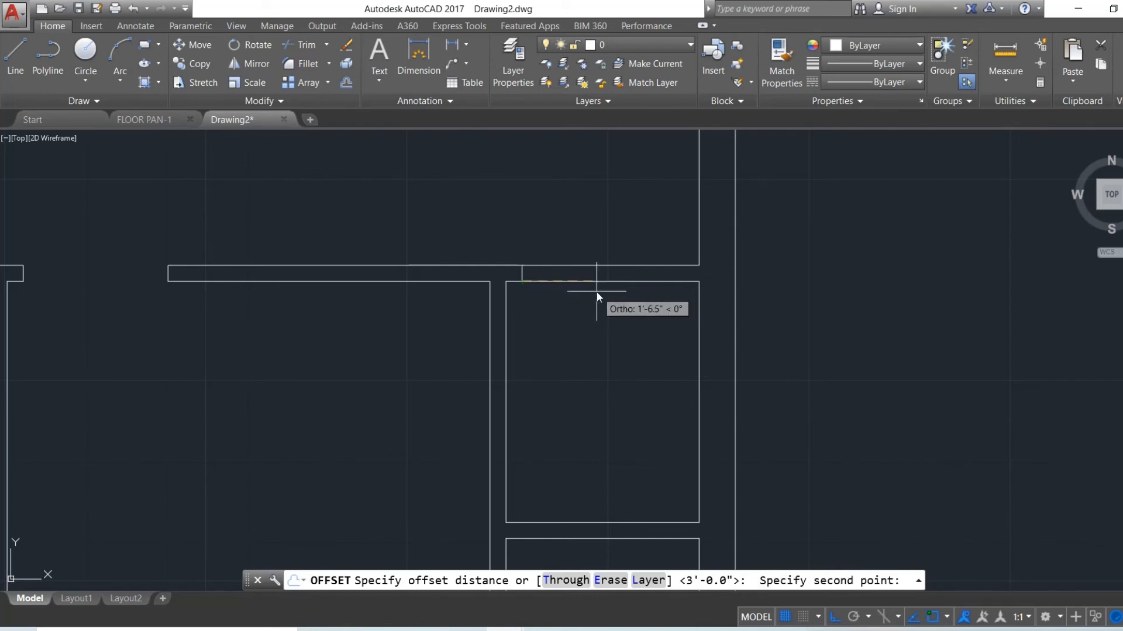
{"action": "type", "text": "2'6\""}
{"action": "key", "text": "Return"}
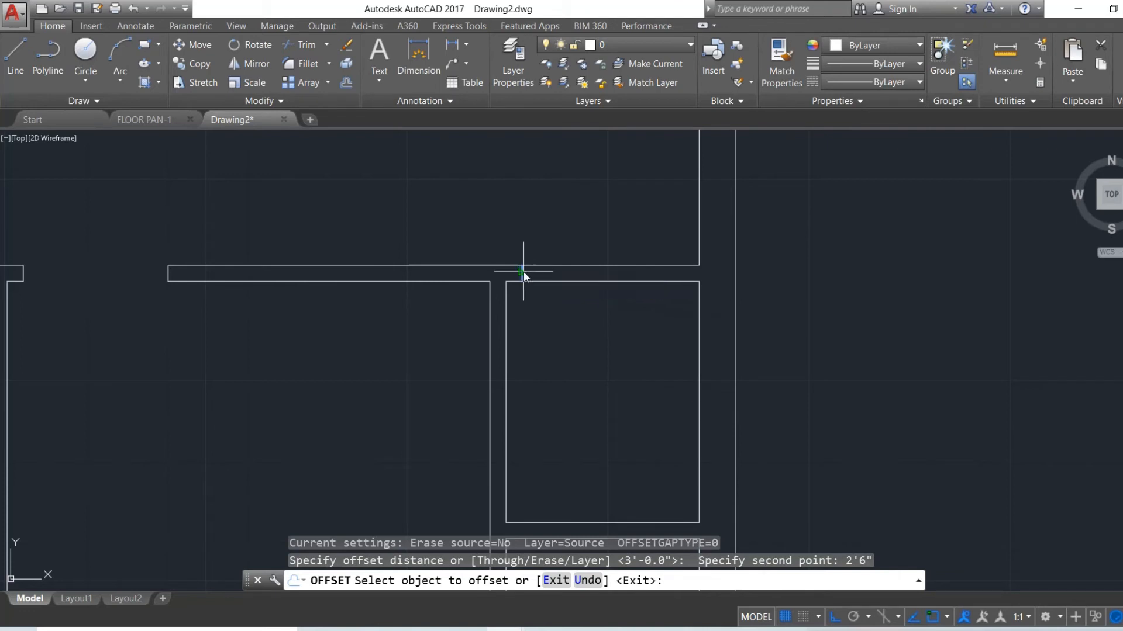
{"action": "left_click", "coordinate": [523, 272]}
{"action": "left_click", "coordinate": [576, 275]}
{"action": "key", "text": "Escape"}
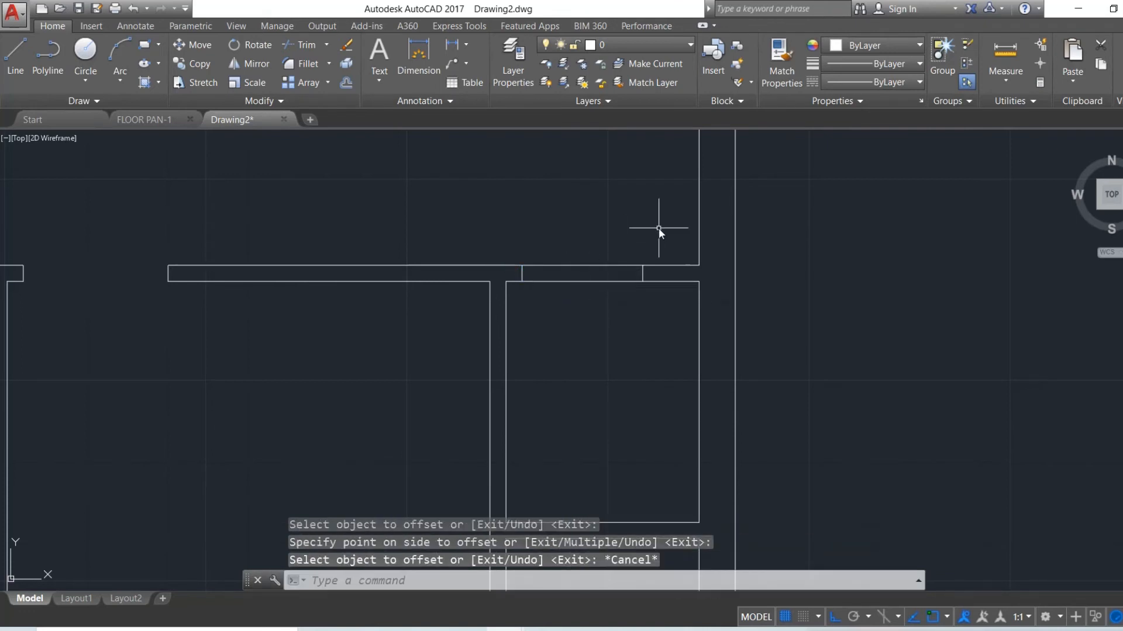
Trim both wall lines between the two jamb lines to open a doorway in the DRESS room's top wall.
{"action": "left_click", "coordinate": [292, 45]}
{"action": "key", "text": "Return"}
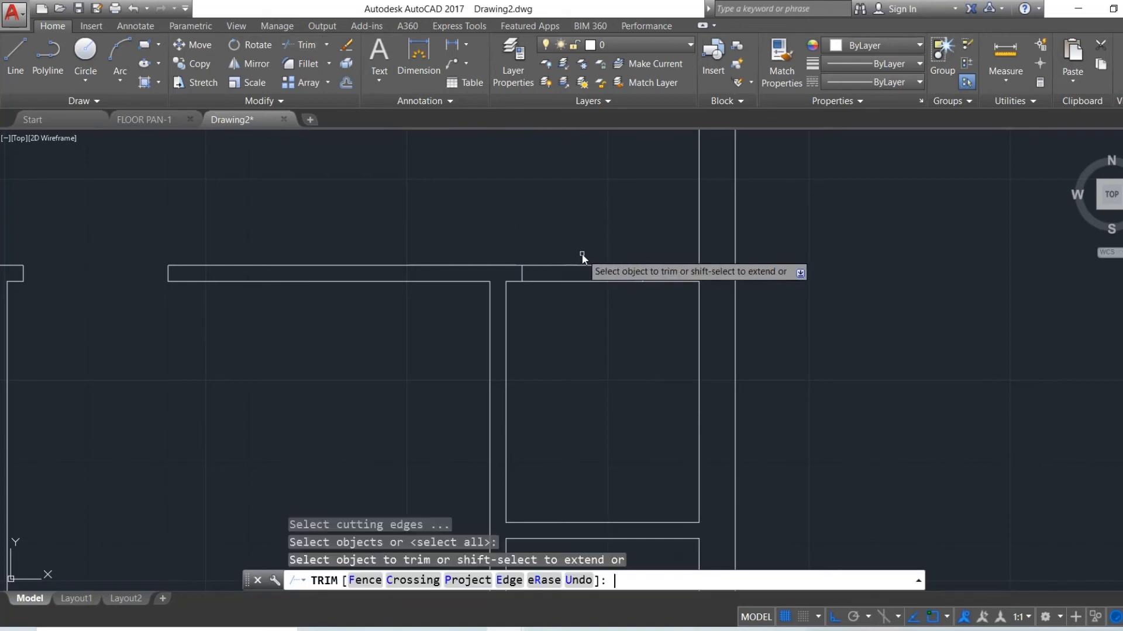
{"action": "left_click", "coordinate": [615, 253]}
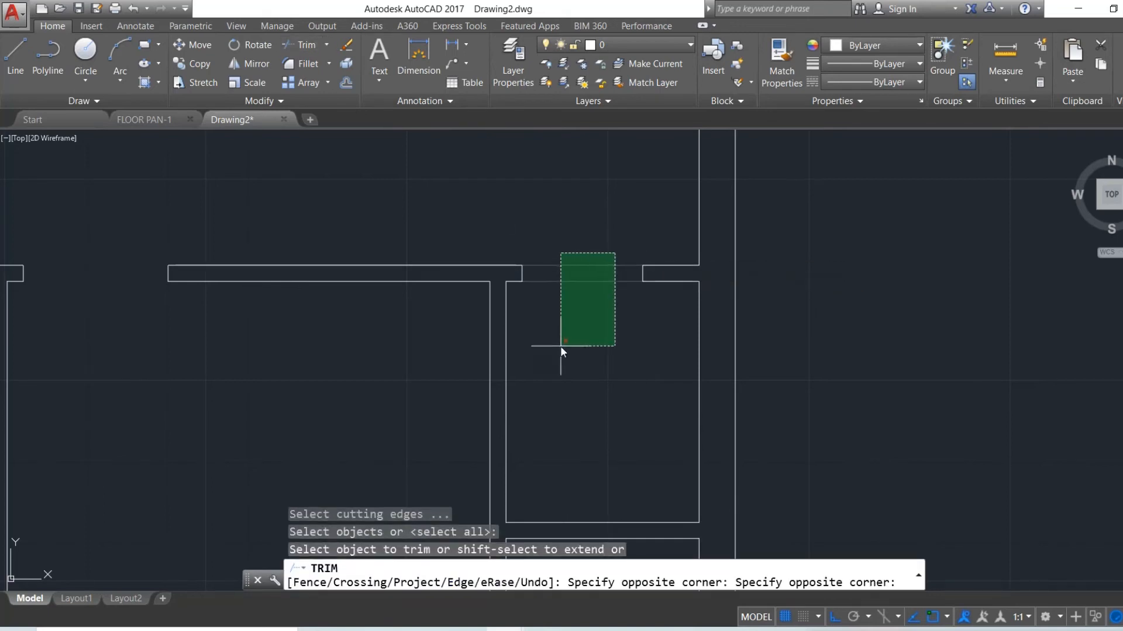
{"action": "left_click", "coordinate": [560, 346]}
{"action": "left_click", "coordinate": [560, 346]}
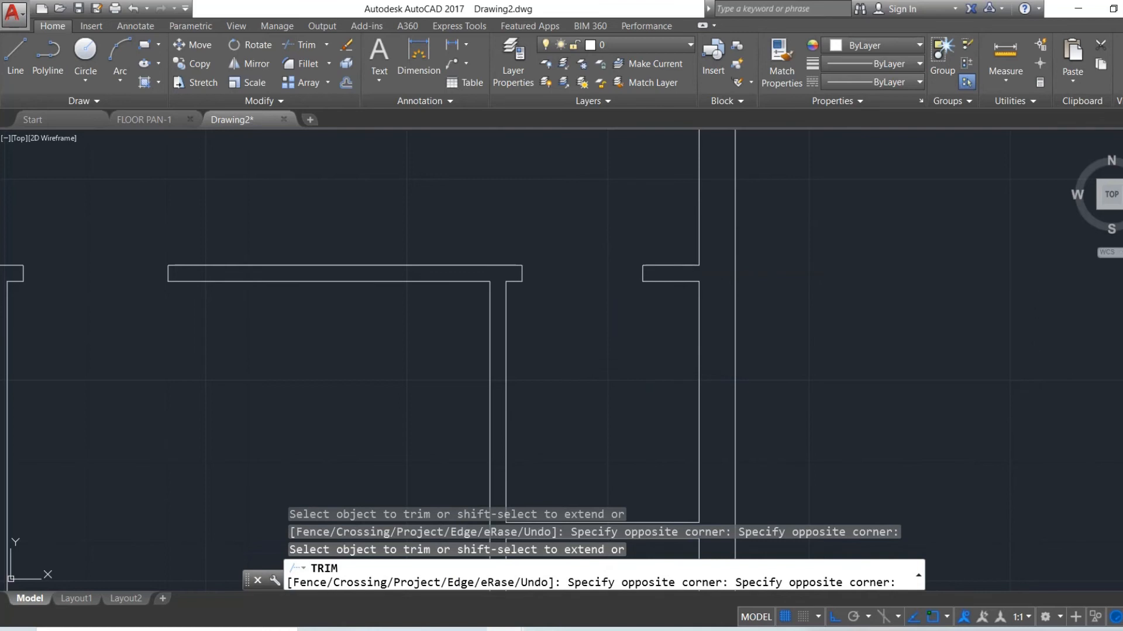
{"action": "key", "text": "Escape"}
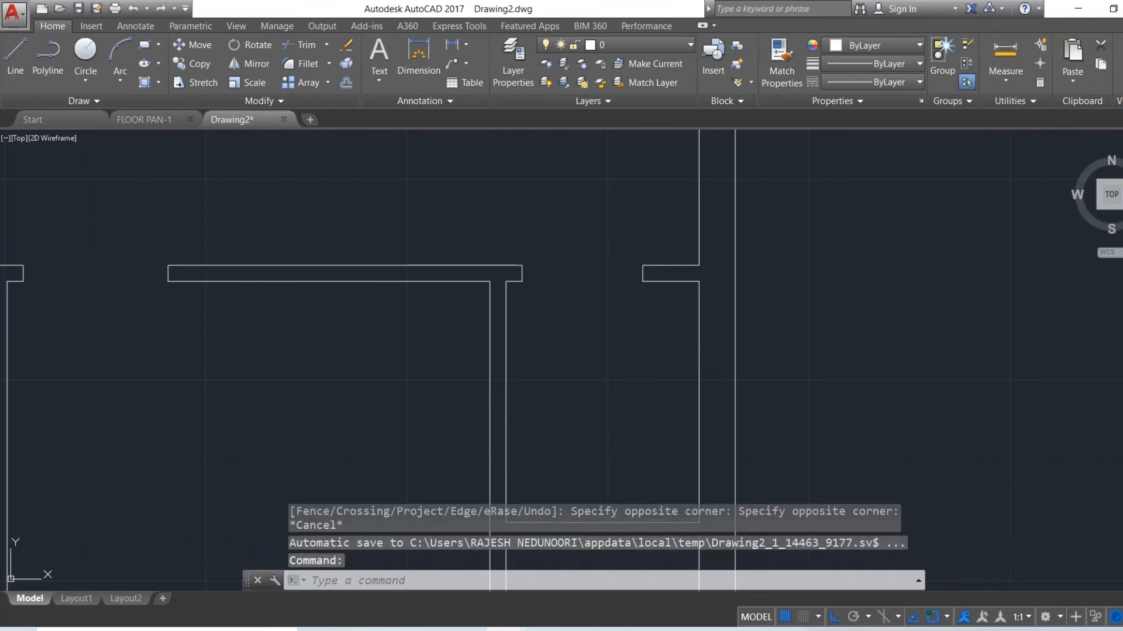
{"action": "mouse_move", "coordinate": [765, 367]}
{"action": "left_mouse_down"}
{"action": "mouse_move", "coordinate": [763, 323]}
{"action": "mouse_move", "coordinate": [755, 336]}
{"action": "left_mouse_up"}
{"action": "key", "text": "Escape"}
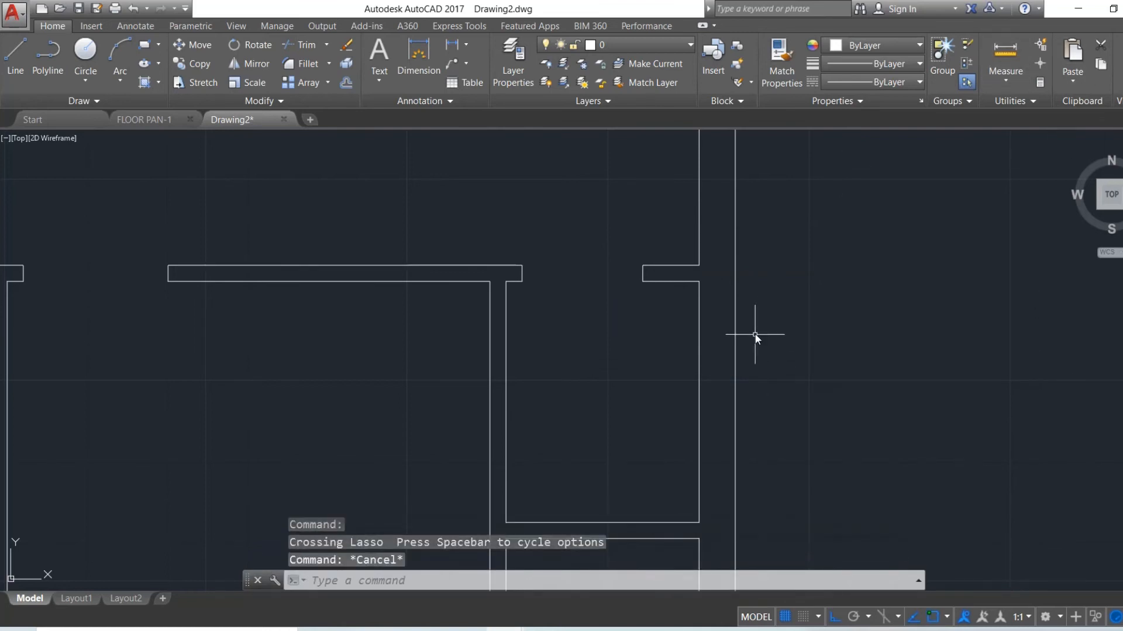
{"action": "type", "text": "p"}
{"action": "key", "text": "Return"}
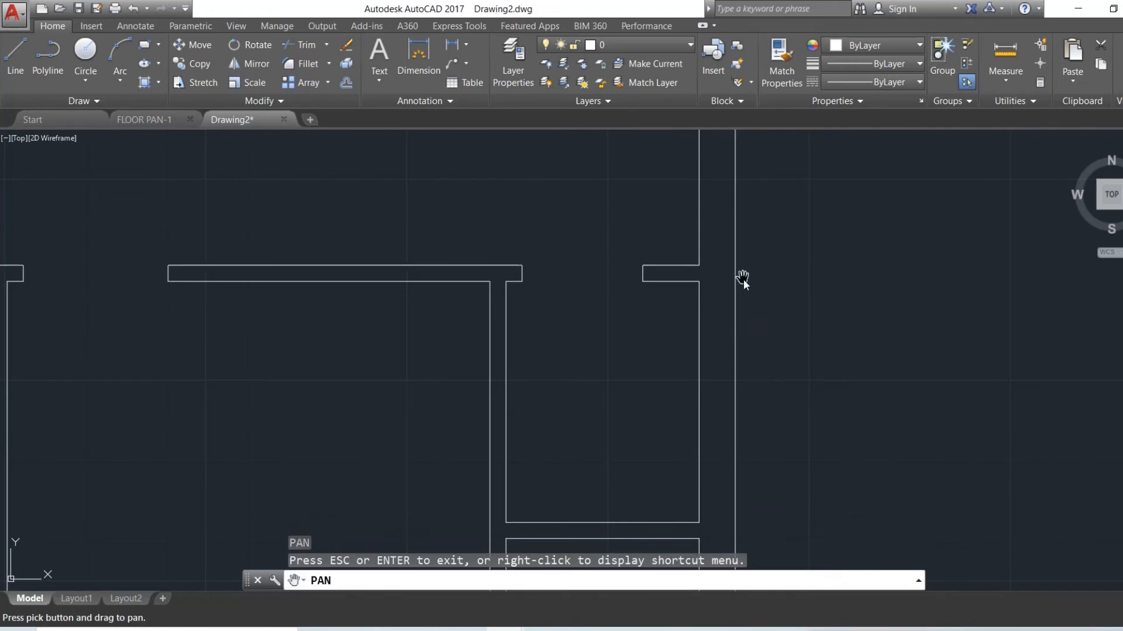
{"action": "mouse_move", "coordinate": [587, 345]}
{"action": "left_mouse_down"}
{"action": "mouse_move", "coordinate": [587, 242]}
{"action": "mouse_move", "coordinate": [564, 208]}
{"action": "left_mouse_up"}
{"action": "key", "text": "Escape"}
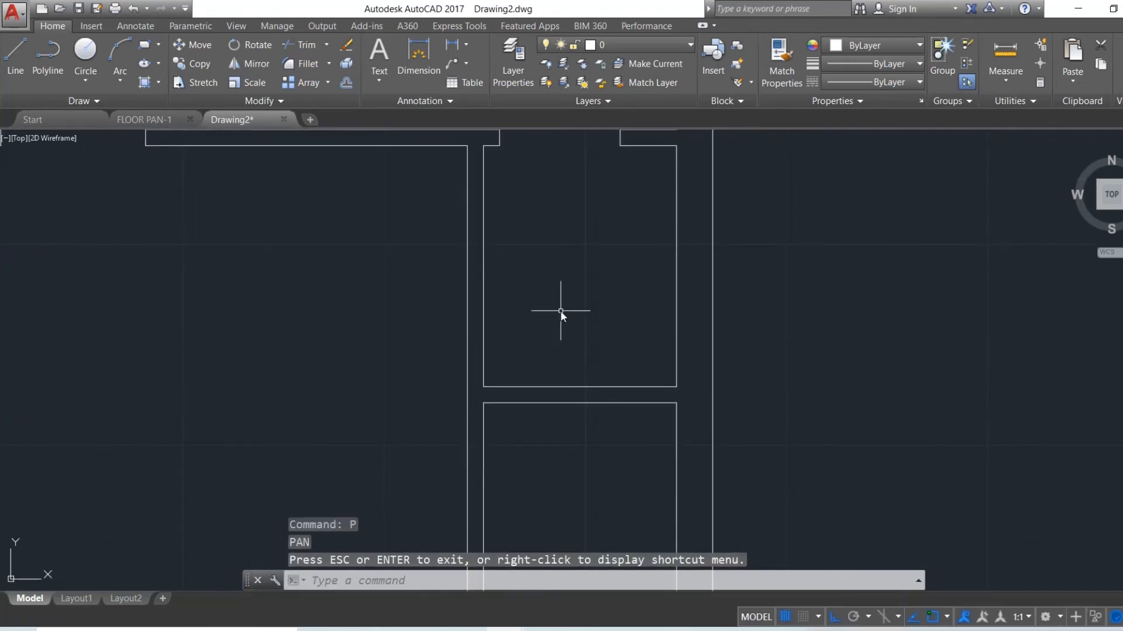
{"action": "type", "text": "l"}
{"action": "key", "text": "Return"}
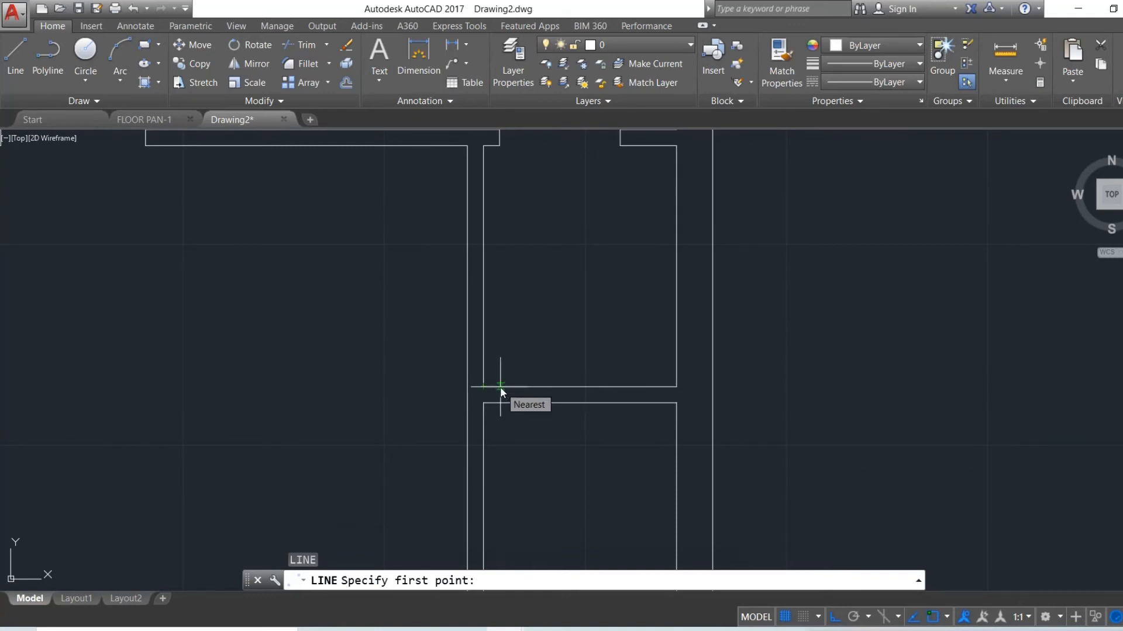
{"action": "type", "text": "4"}
{"action": "key", "text": "Return"}
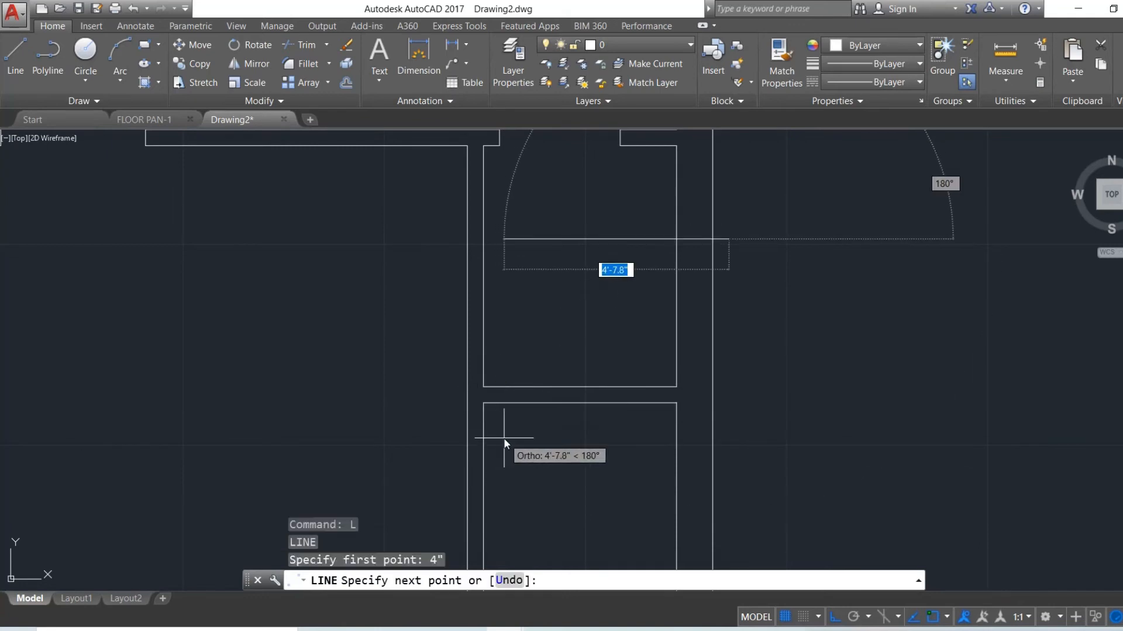
{"action": "key", "text": "Escape"}
Draw a short line across the DRESS room's bottom wall, from the lower room's inner upper-left corner up to the DRESS room's lower-left corner.
{"action": "key", "text": "Return"}
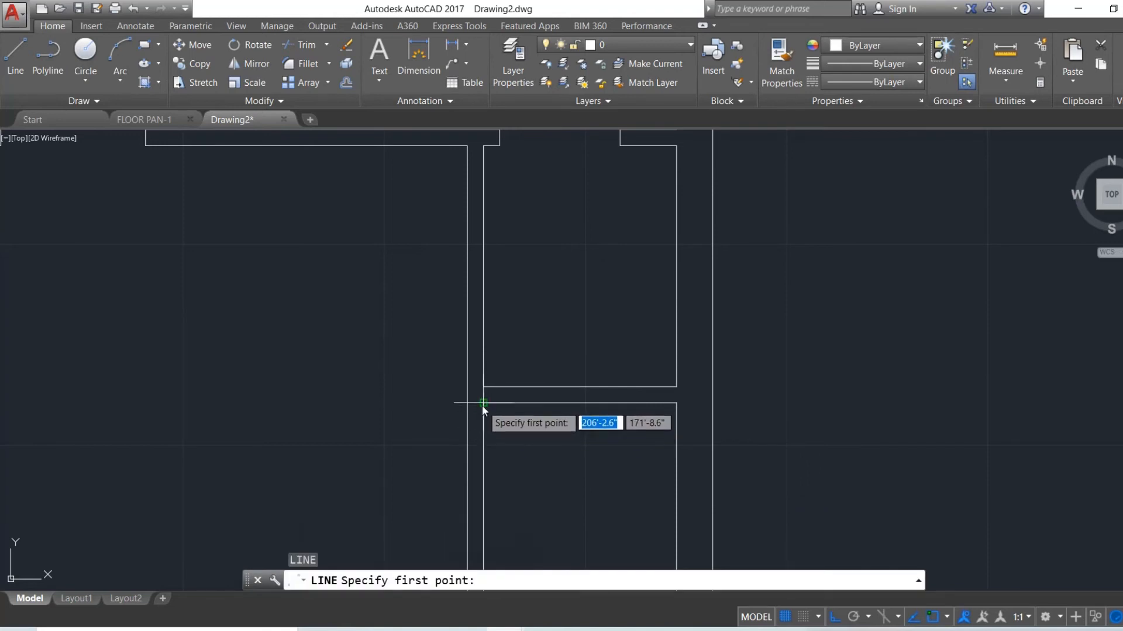
{"action": "left_click", "coordinate": [483, 405]}
{"action": "key", "text": "Escape"}
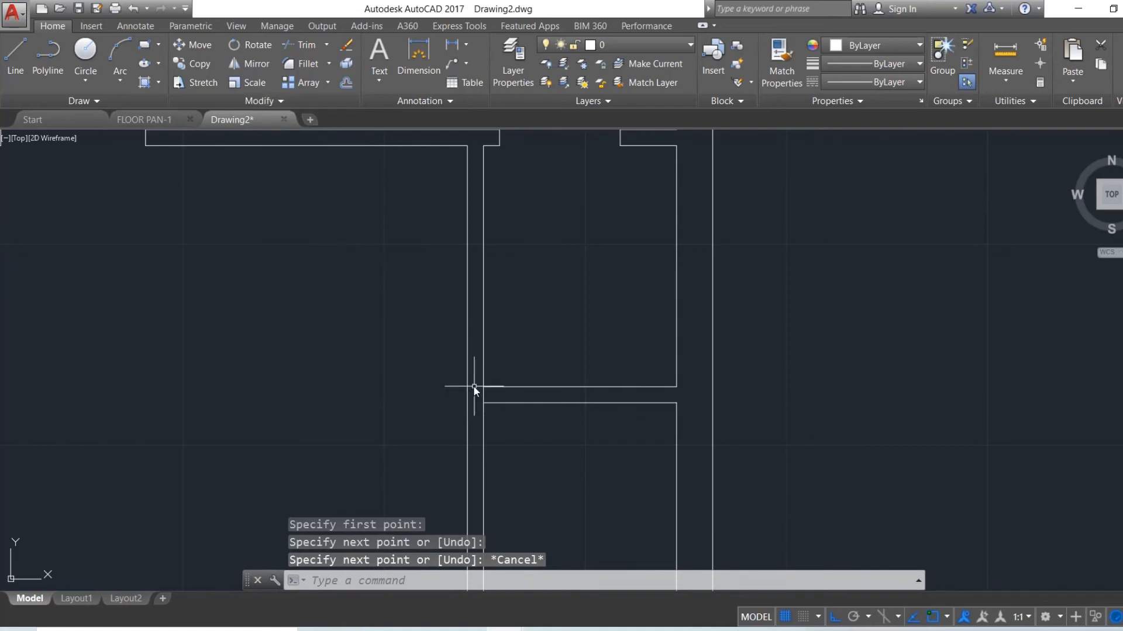
Move the short line across the DRESS room's bottom wall 4" to the right.
{"action": "left_click", "coordinate": [483, 394]}
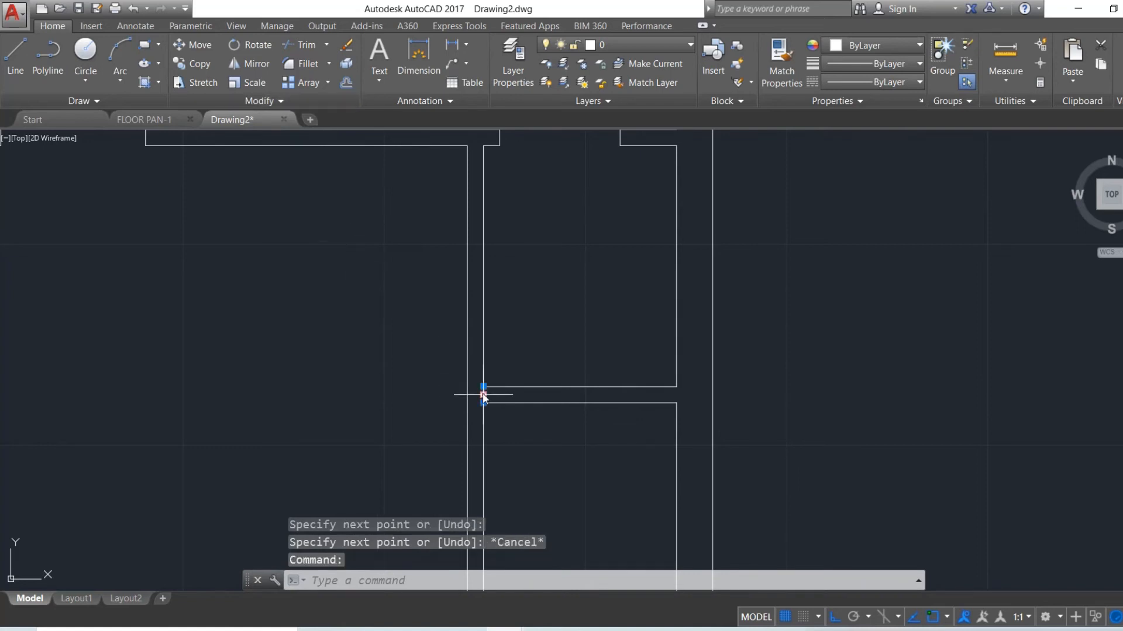
{"action": "left_click", "coordinate": [184, 45]}
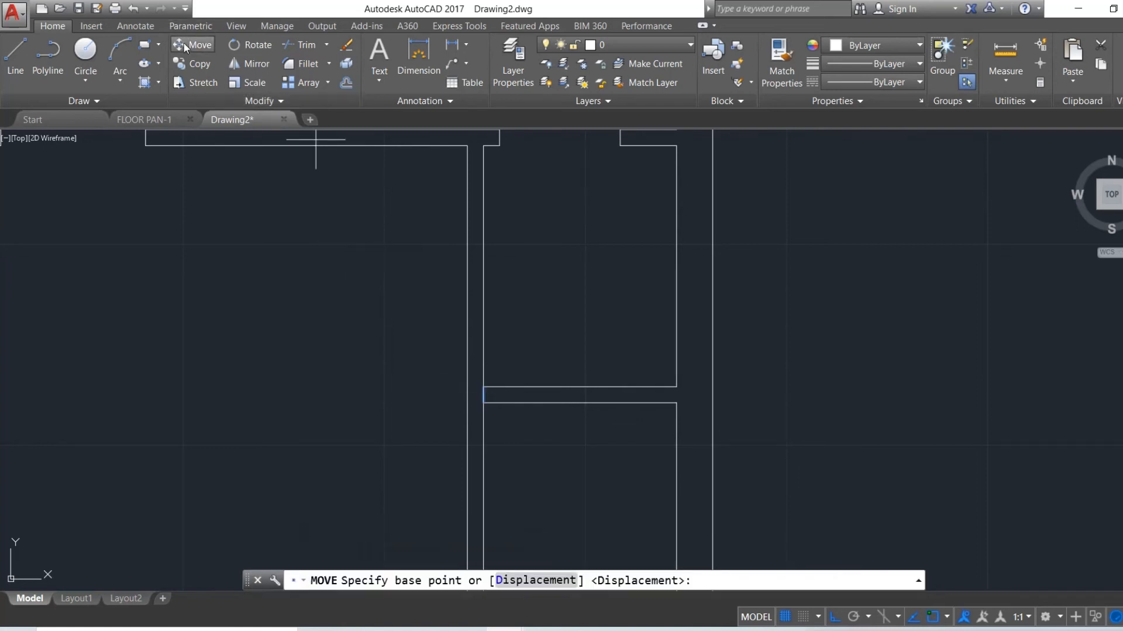
{"action": "left_click", "coordinate": [485, 403]}
{"action": "type", "text": "4\""}
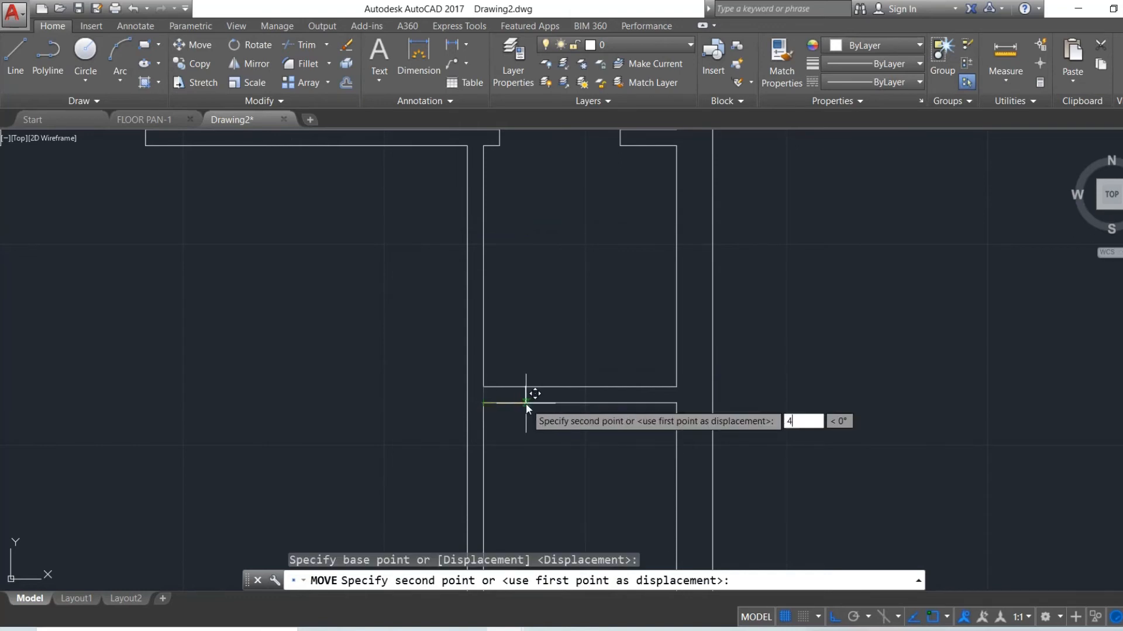
{"action": "key", "text": "Return"}
{"action": "key", "text": "Escape"}
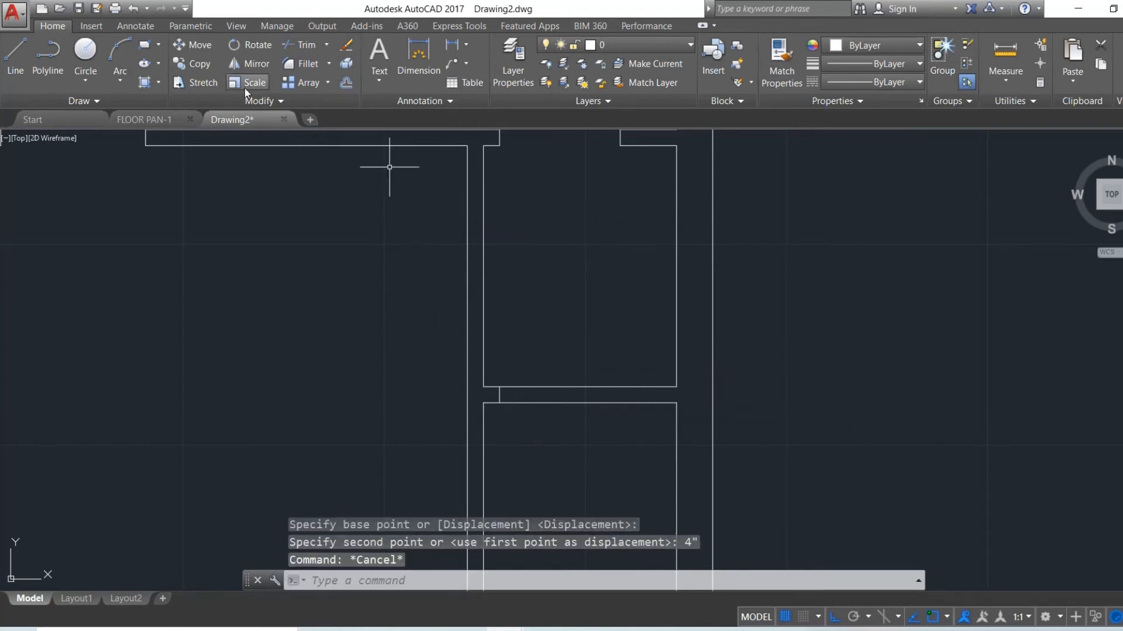
Offset the short line across the DRESS room's bottom wall to the right by 2'6".
{"action": "left_click", "coordinate": [345, 83]}
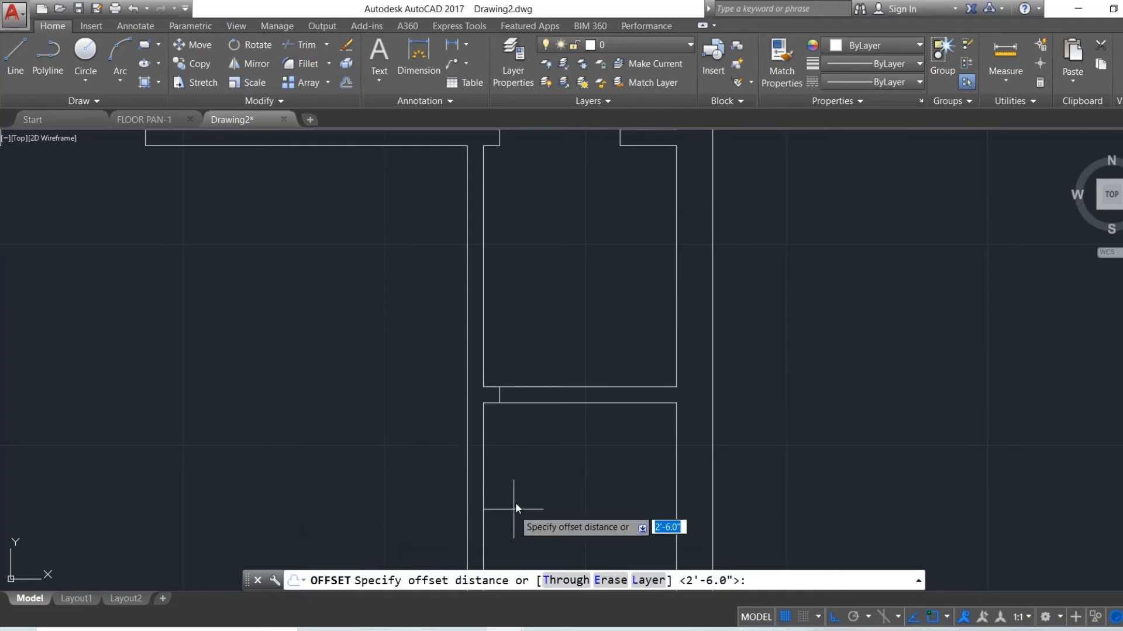
{"action": "left_click", "coordinate": [500, 403]}
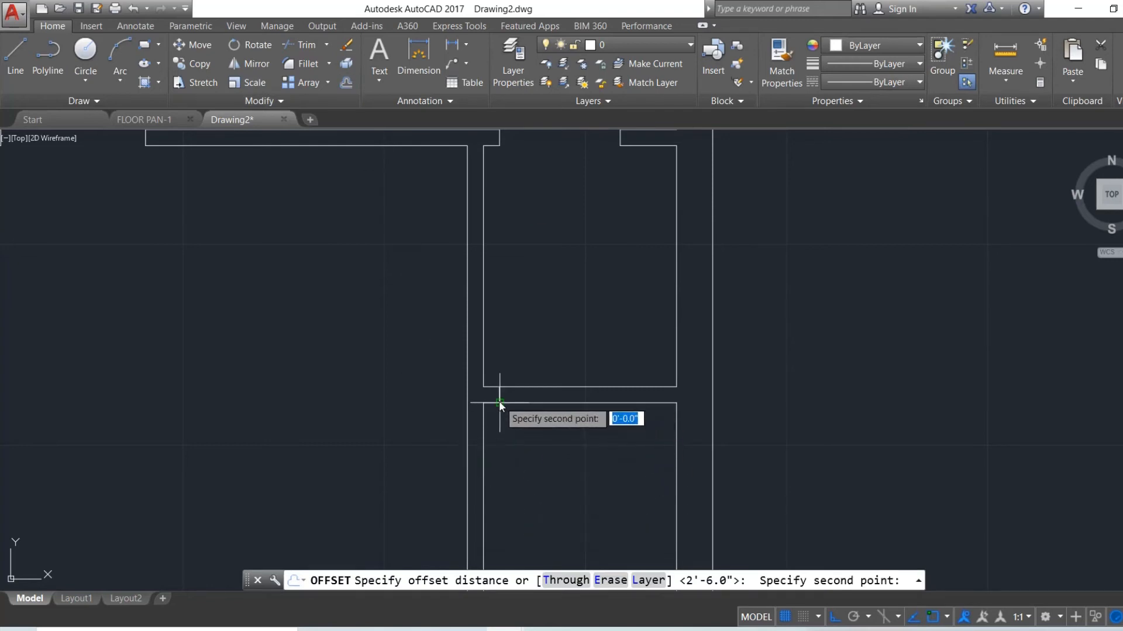
{"action": "left_click", "coordinate": [578, 404]}
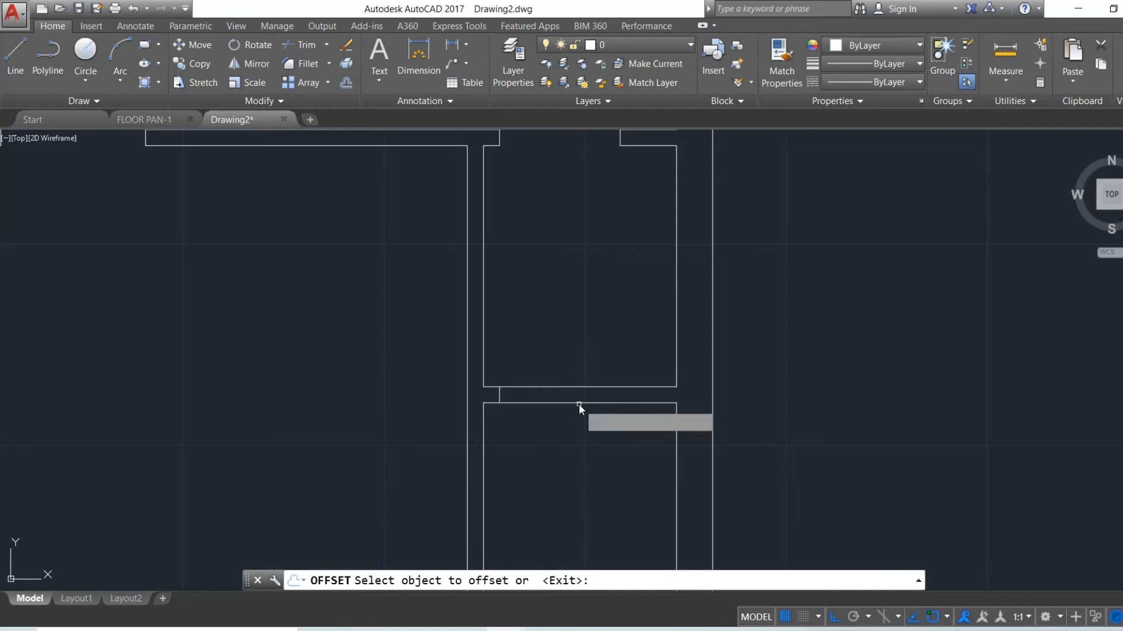
{"action": "left_click", "coordinate": [500, 395]}
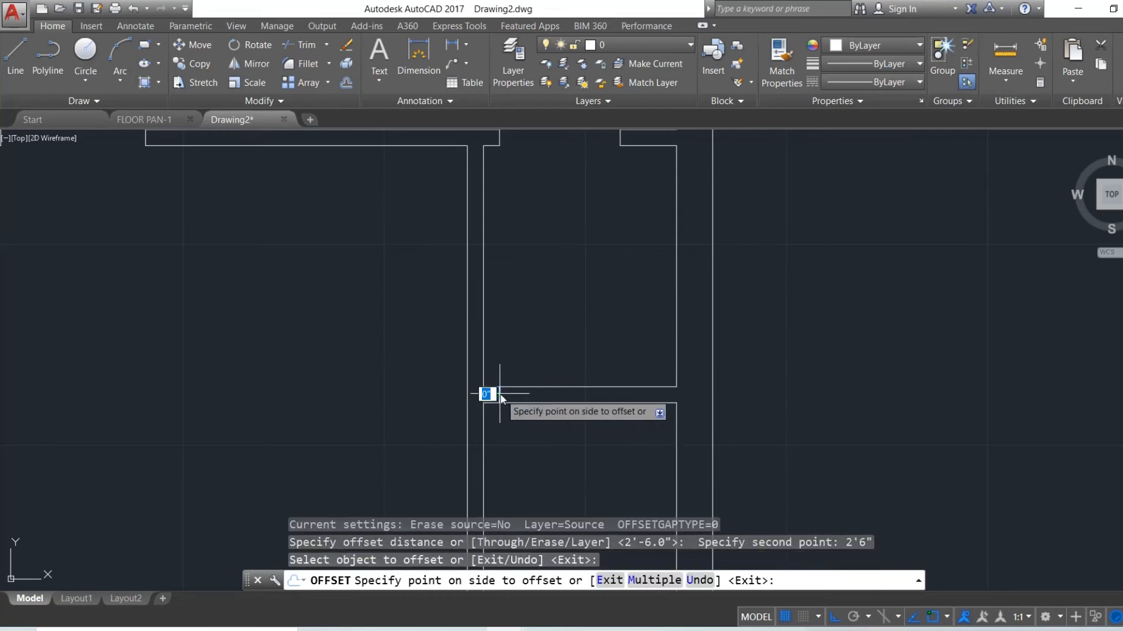
{"action": "left_click", "coordinate": [582, 397]}
{"action": "key", "text": "Escape"}
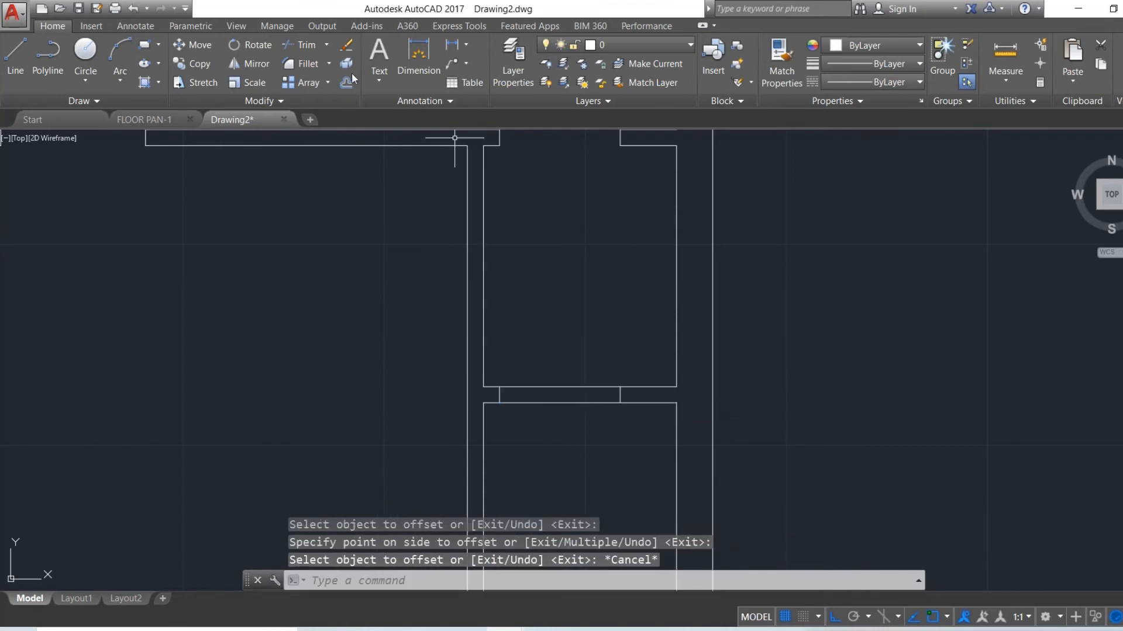
Trim both wall lines between the two jamb lines to open a doorway in the DRESS room's bottom wall.
{"action": "left_click", "coordinate": [309, 45]}
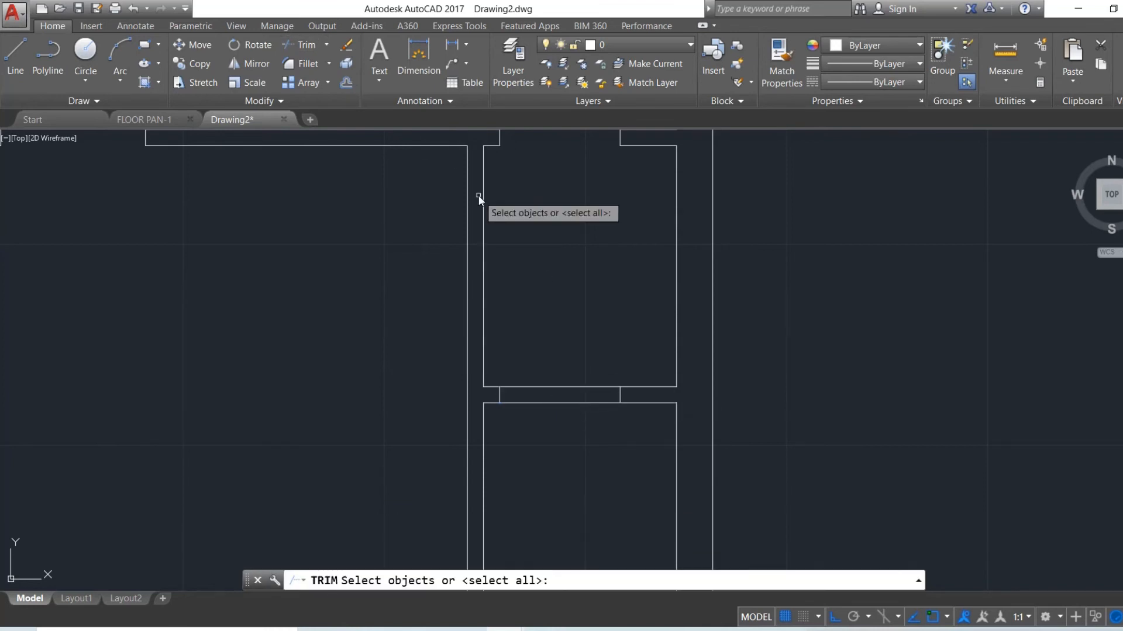
{"action": "key", "text": "Return"}
{"action": "left_click", "coordinate": [581, 374]}
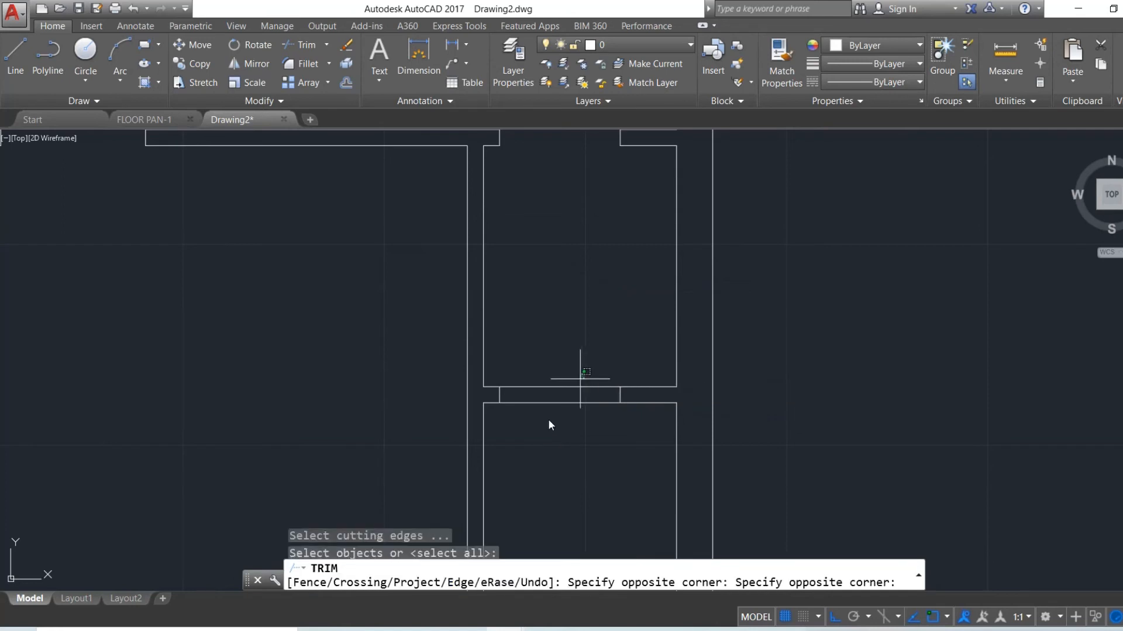
{"action": "left_click", "coordinate": [543, 430]}
{"action": "key", "text": "Escape"}
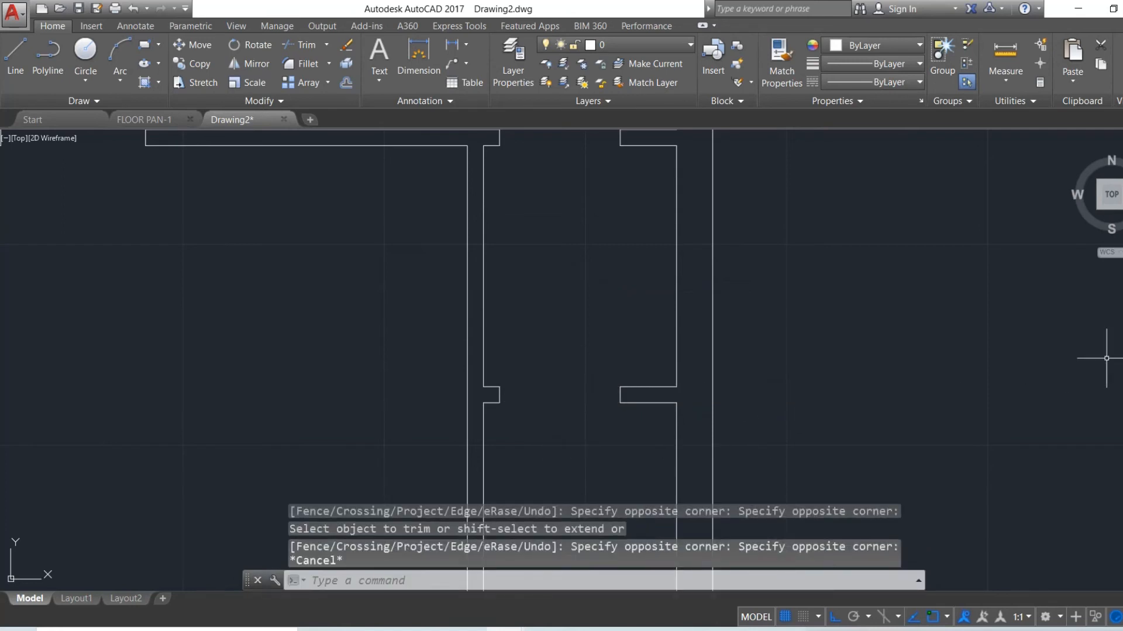
Check the M.BED wall and door between the upper TOI and CH.BED in the reference image plan2.jpg, and return to the drawing.
{"action": "left_click", "coordinate": [935, 314]}
{"action": "scroll", "coordinate": [934, 314], "scroll_direction": "down", "scroll_amount": 3}
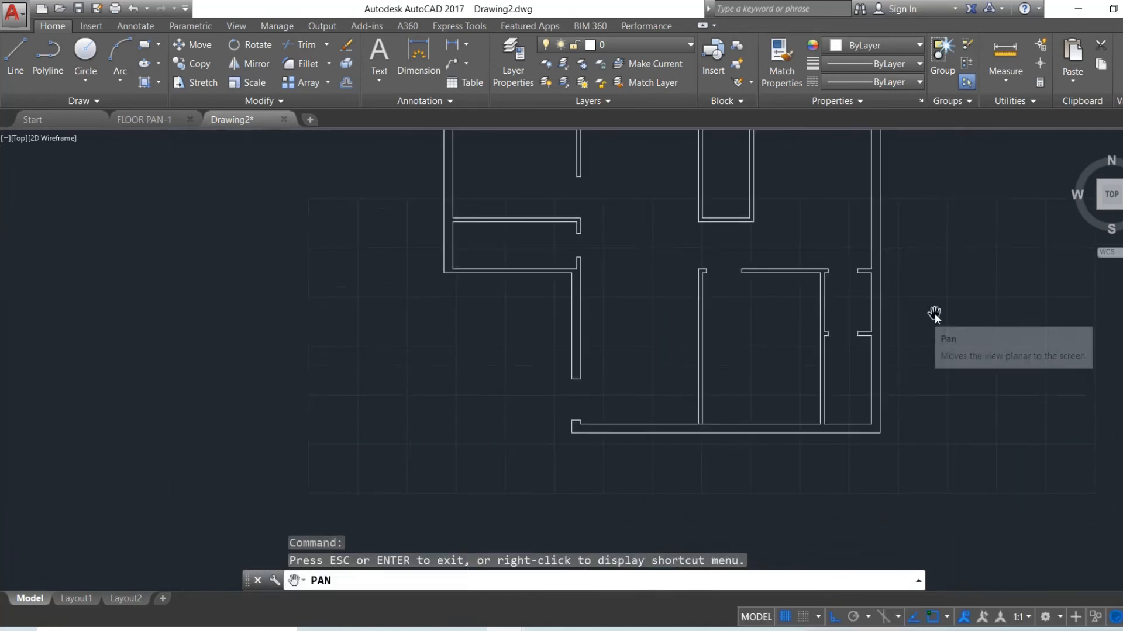
{"action": "left_click_drag", "start_coordinate": [934, 314], "coordinate": [819, 424]}
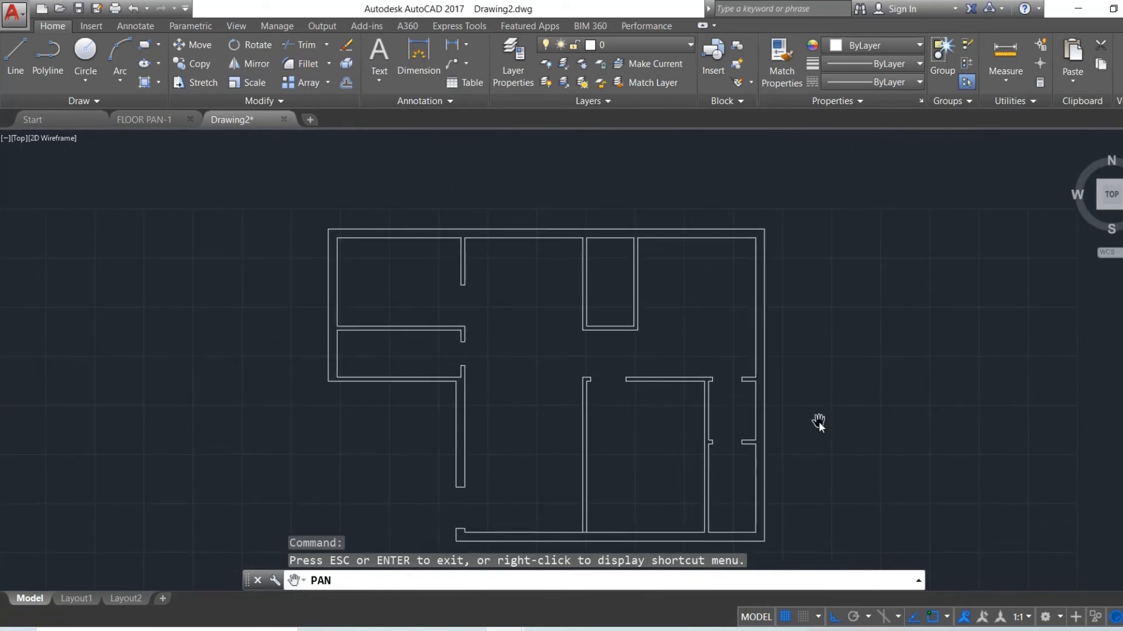
{"action": "left_click_drag", "start_coordinate": [784, 328], "coordinate": [742, 287]}
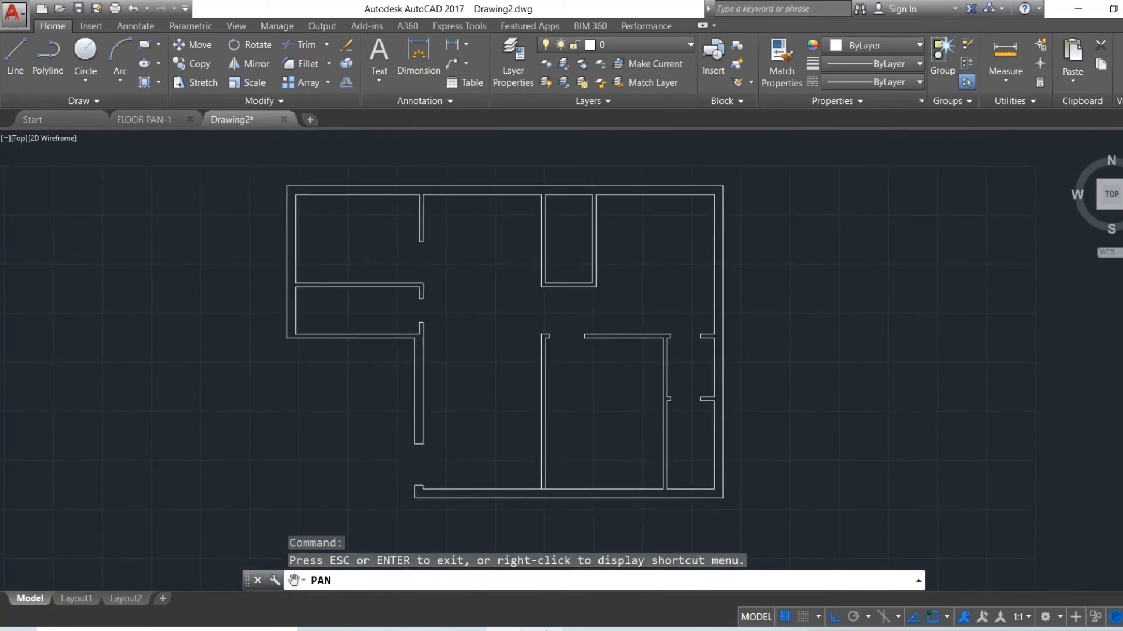
{"action": "left_click", "coordinate": [545, 630]}
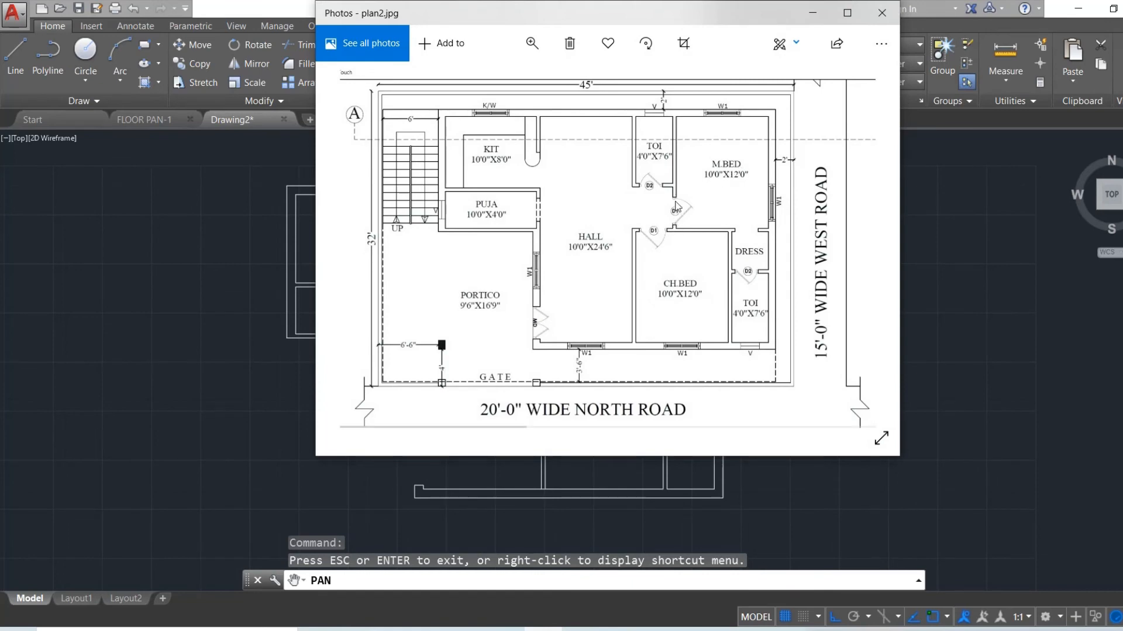
{"action": "left_click", "coordinate": [812, 13]}
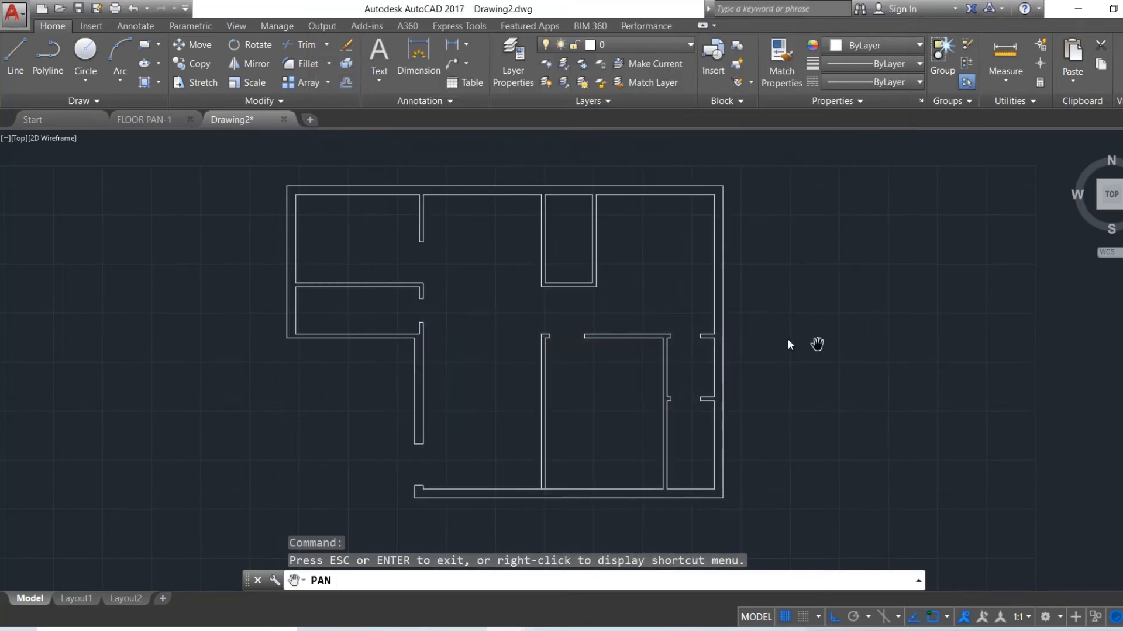
{"action": "left_click_drag", "start_coordinate": [759, 341], "coordinate": [720, 370]}
{"action": "key", "text": "Escape"}
Draw a vertical line from the upper TOI's outer lower-right corner straight down to the CH.BED's top wall.
{"action": "scroll", "coordinate": [720, 369], "scroll_direction": "down", "scroll_amount": 2}
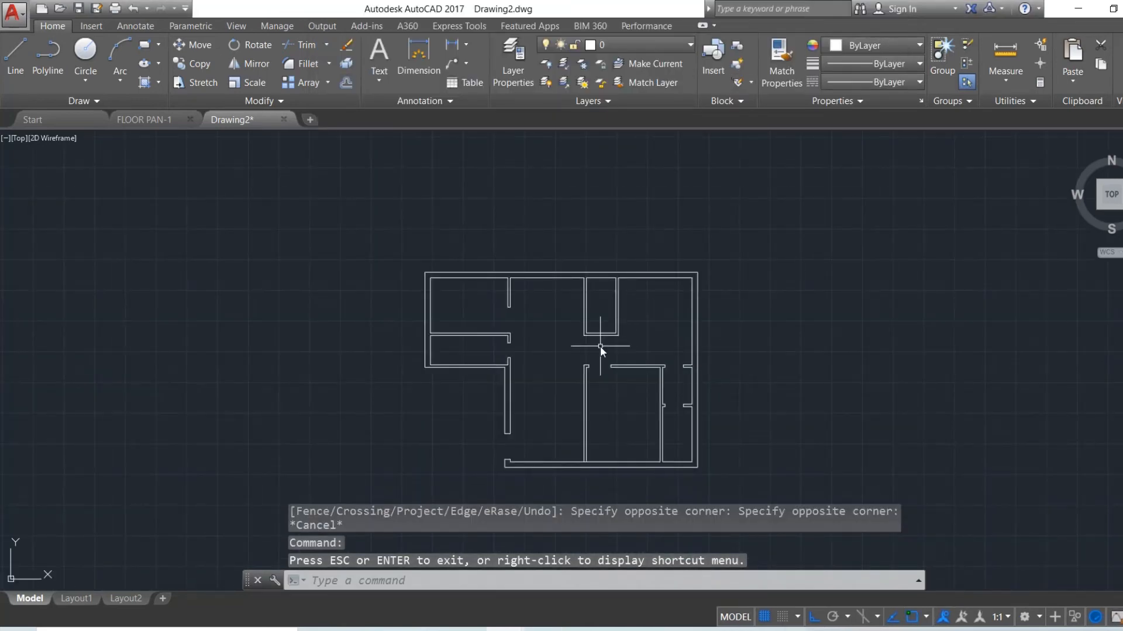
{"action": "scroll", "coordinate": [599, 343], "scroll_direction": "up", "scroll_amount": 8}
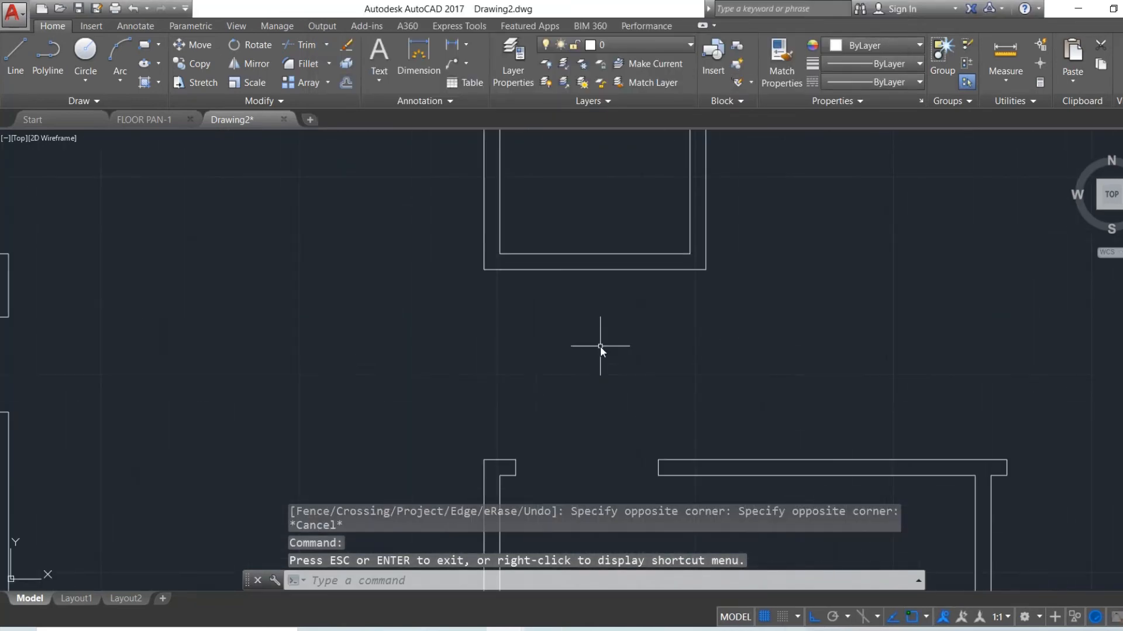
{"action": "left_click", "coordinate": [22, 62]}
{"action": "left_click", "coordinate": [706, 270]}
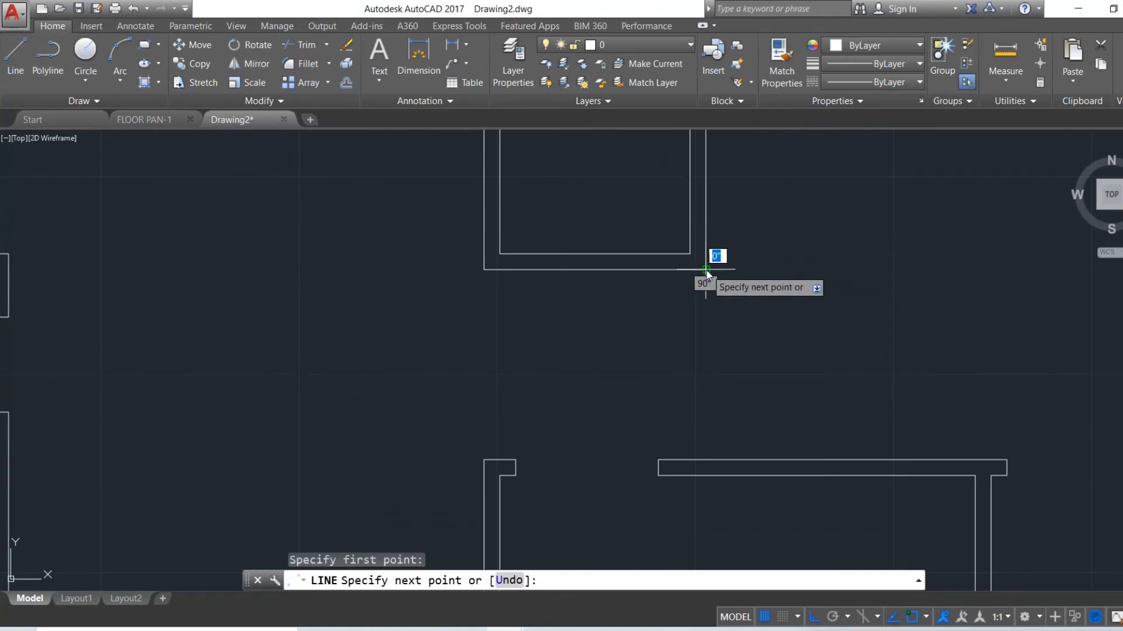
{"action": "left_click", "coordinate": [707, 457]}
{"action": "key", "text": "Escape"}
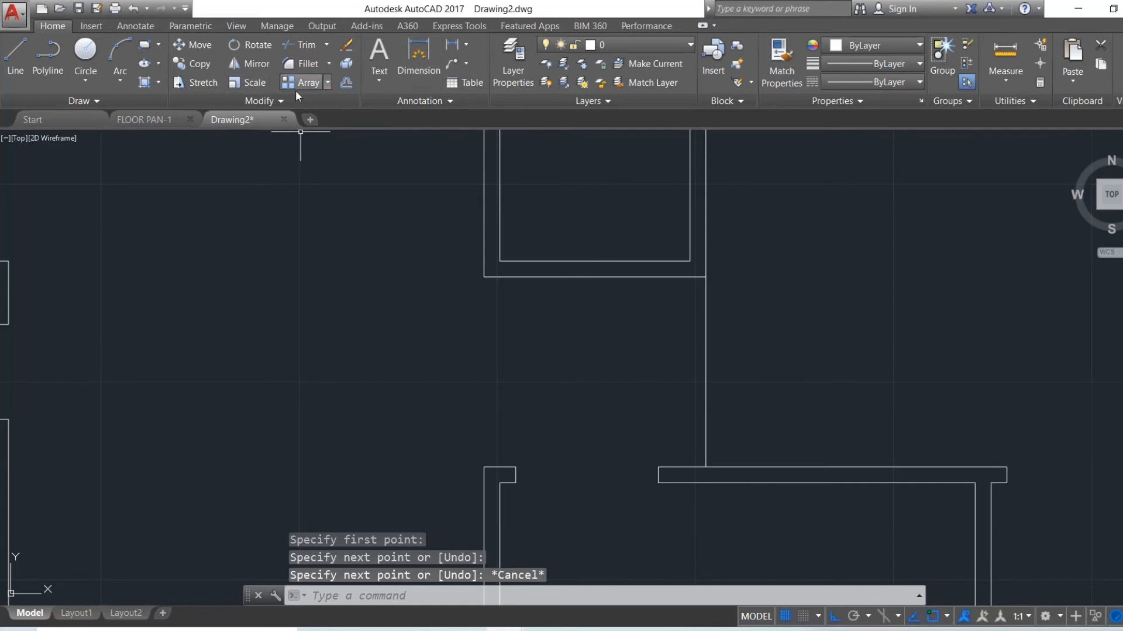
Offset the vertical line below the upper TOI 4" to the left to form the M.BED wall.
{"action": "left_click", "coordinate": [342, 84]}
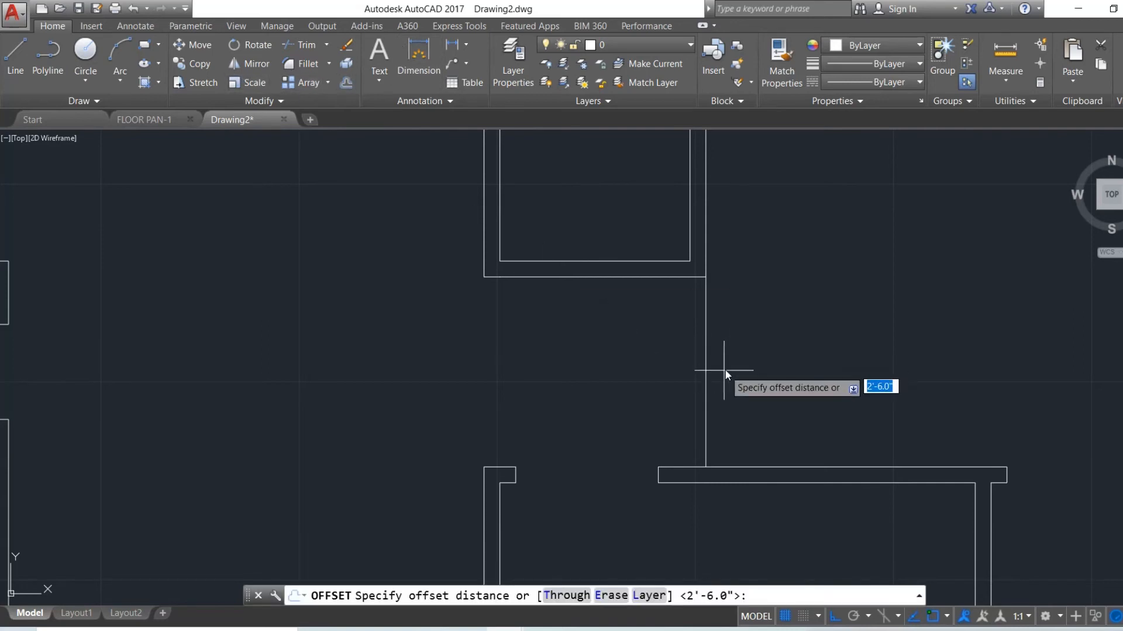
{"action": "left_click", "coordinate": [706, 277]}
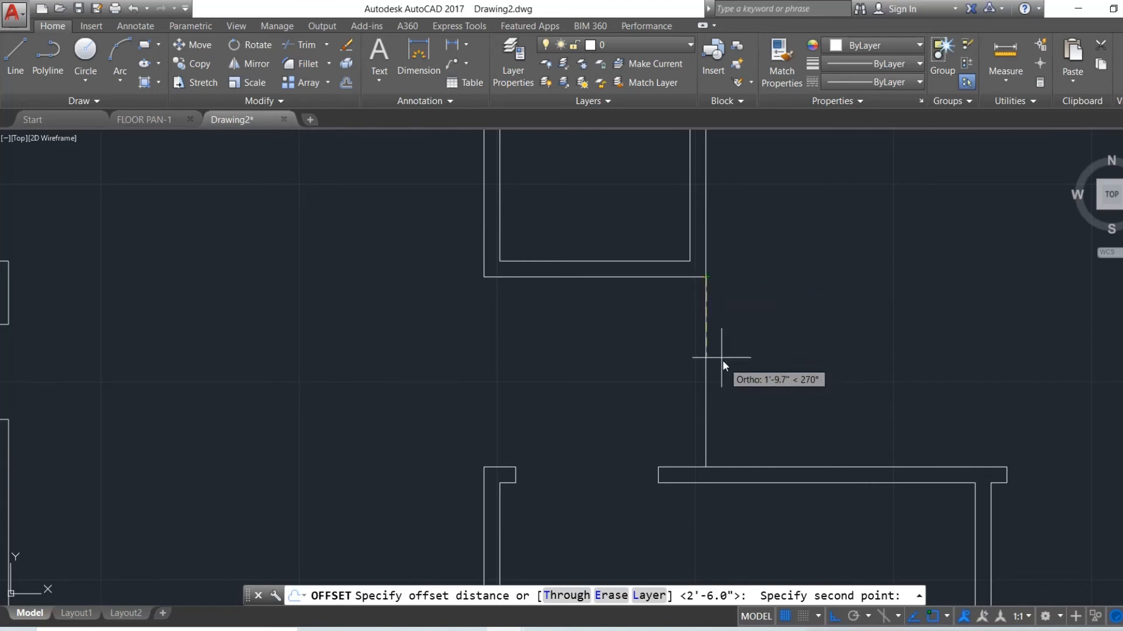
{"action": "type", "text": "2'-6\""}
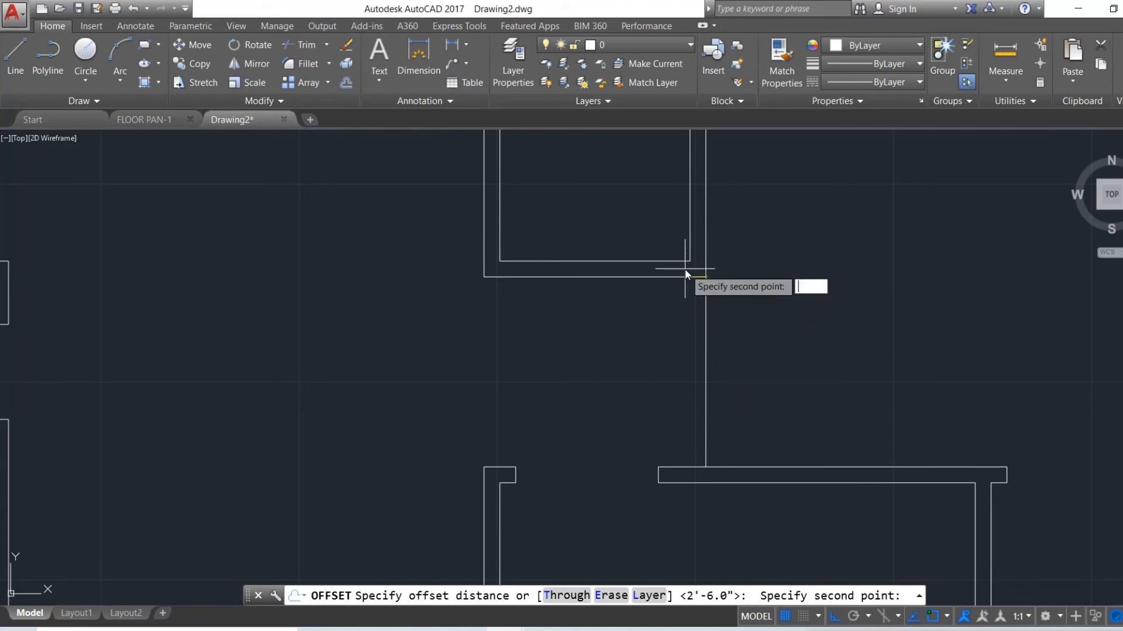
{"action": "type", "text": "\""}
{"action": "key", "text": "Return"}
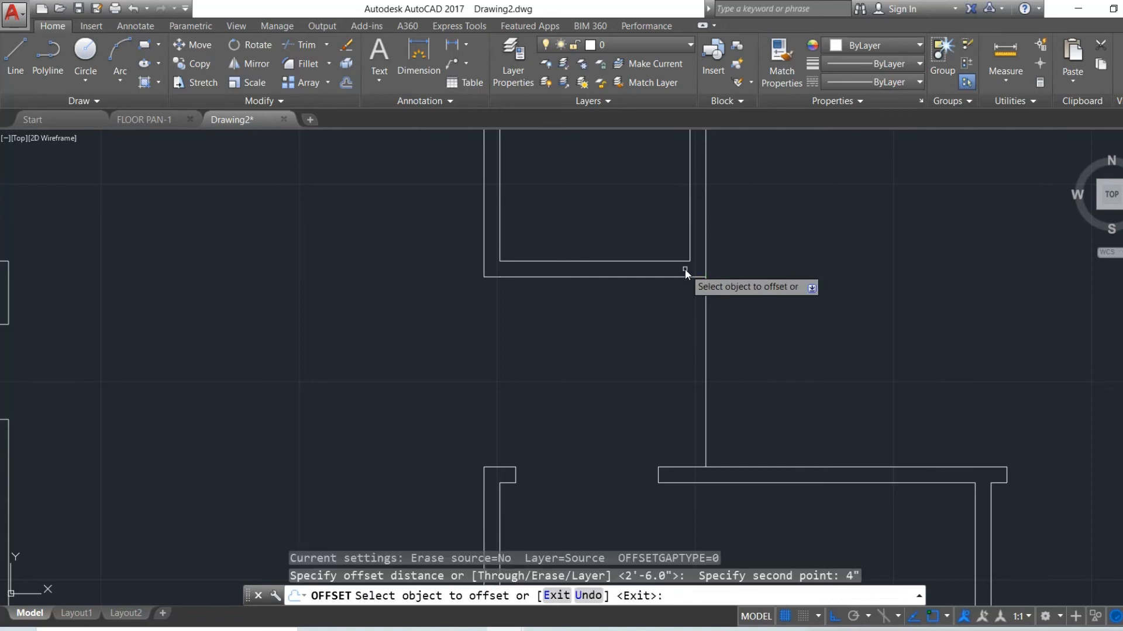
{"action": "left_click", "coordinate": [707, 304]}
{"action": "left_click", "coordinate": [670, 311]}
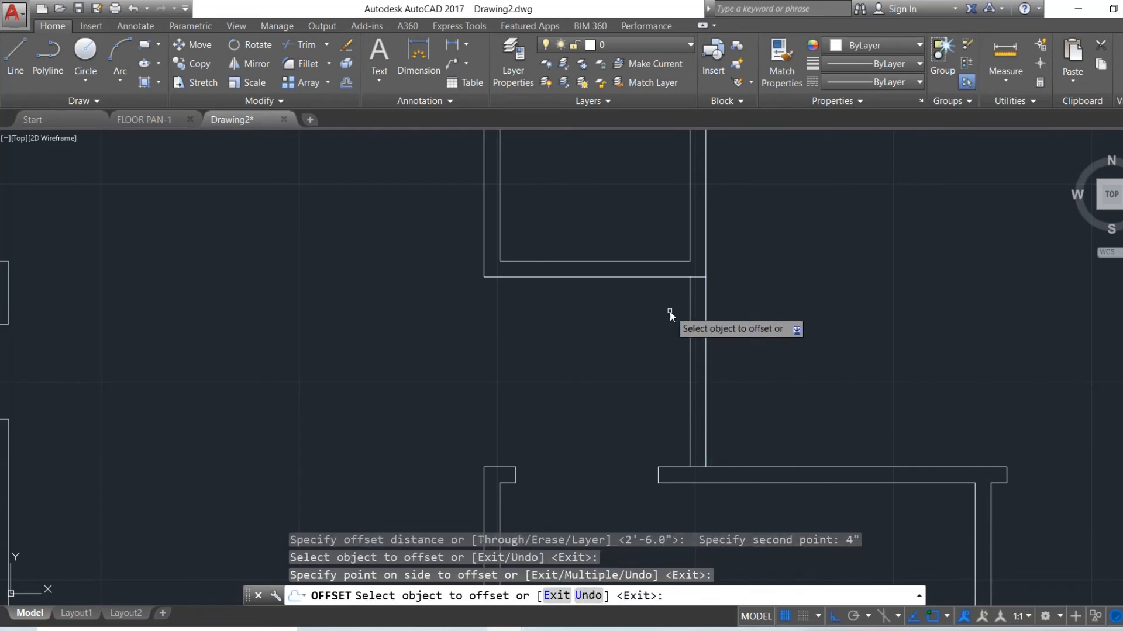
{"action": "key", "text": "Escape"}
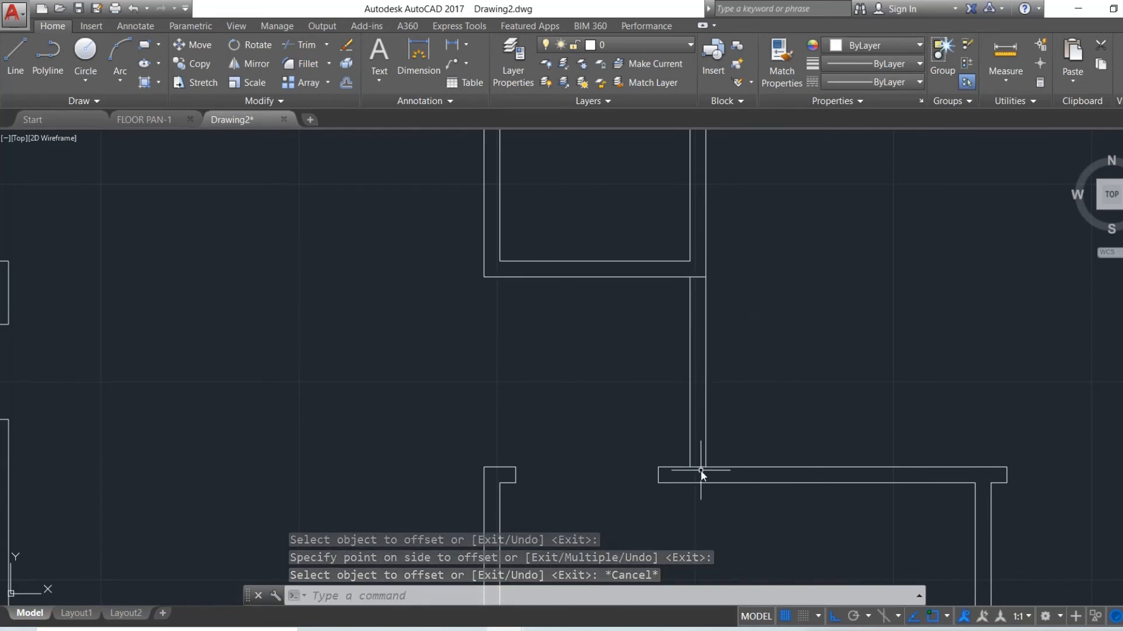
Trim the line segments crossing the new M.BED wall where it meets the TOI wall and the CH.BED's top wall.
{"action": "type", "text": "TR"}
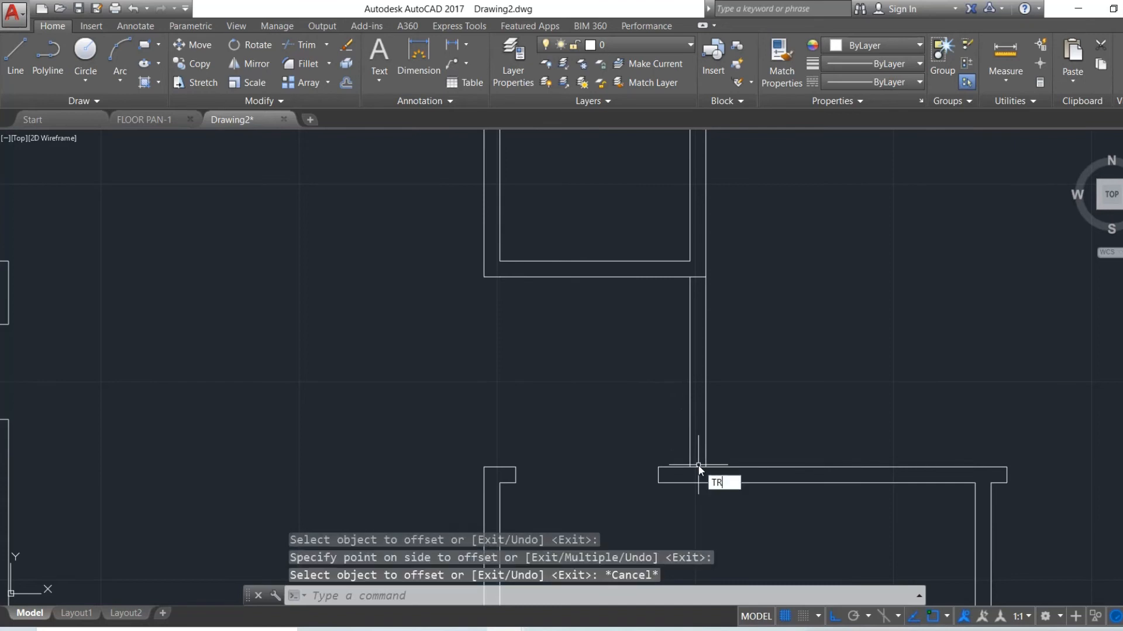
{"action": "key", "text": "Return"}
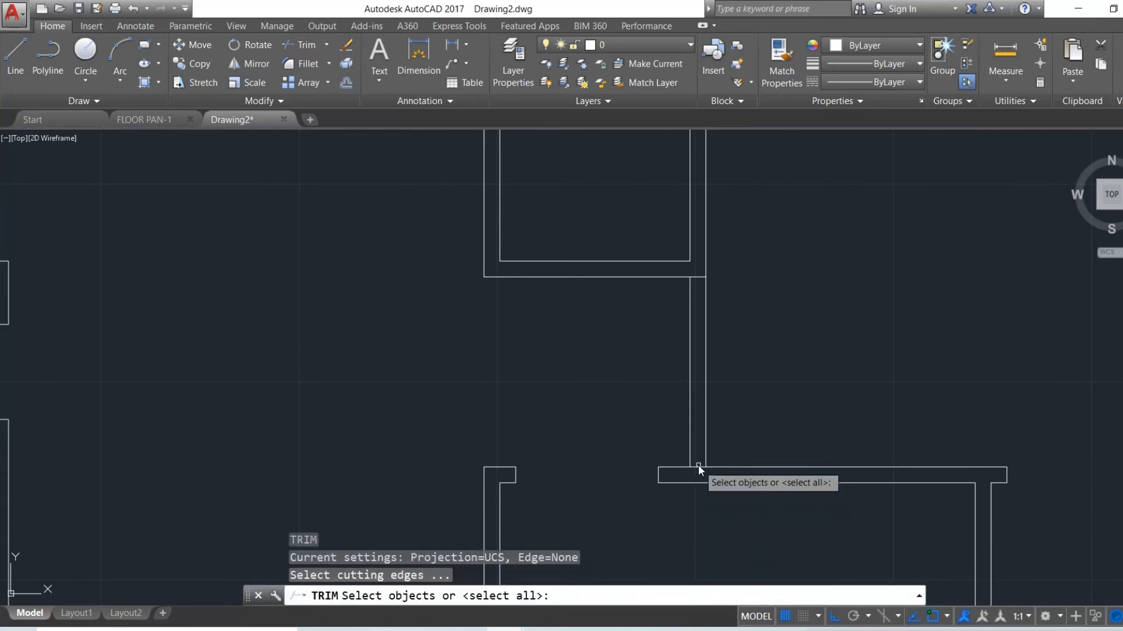
{"action": "key", "text": "Return"}
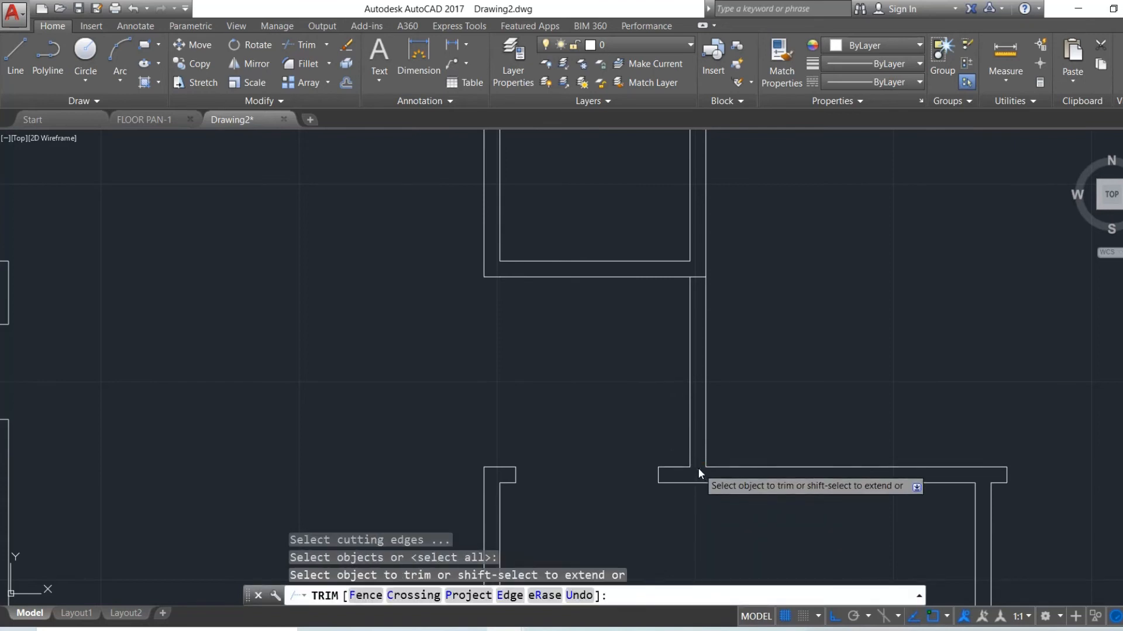
{"action": "left_click", "coordinate": [698, 467]}
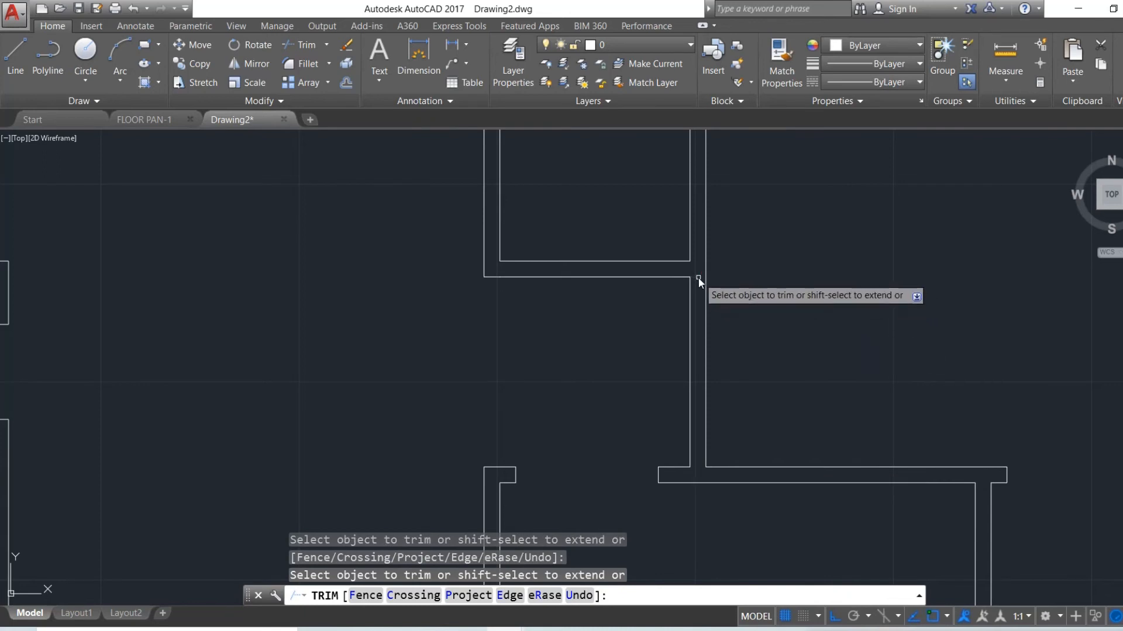
{"action": "key", "text": "Escape"}
Draw a short line across the new M.BED wall's lower end, from its right corner to its left corner.
{"action": "type", "text": "l"}
{"action": "key", "text": "Return"}
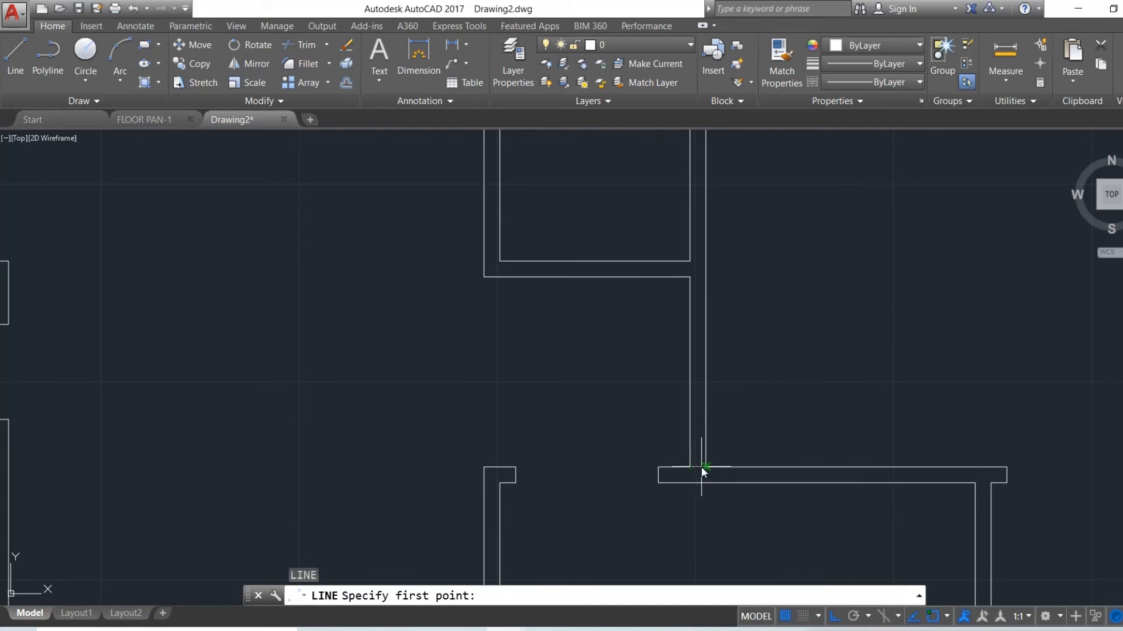
{"action": "left_click", "coordinate": [705, 467]}
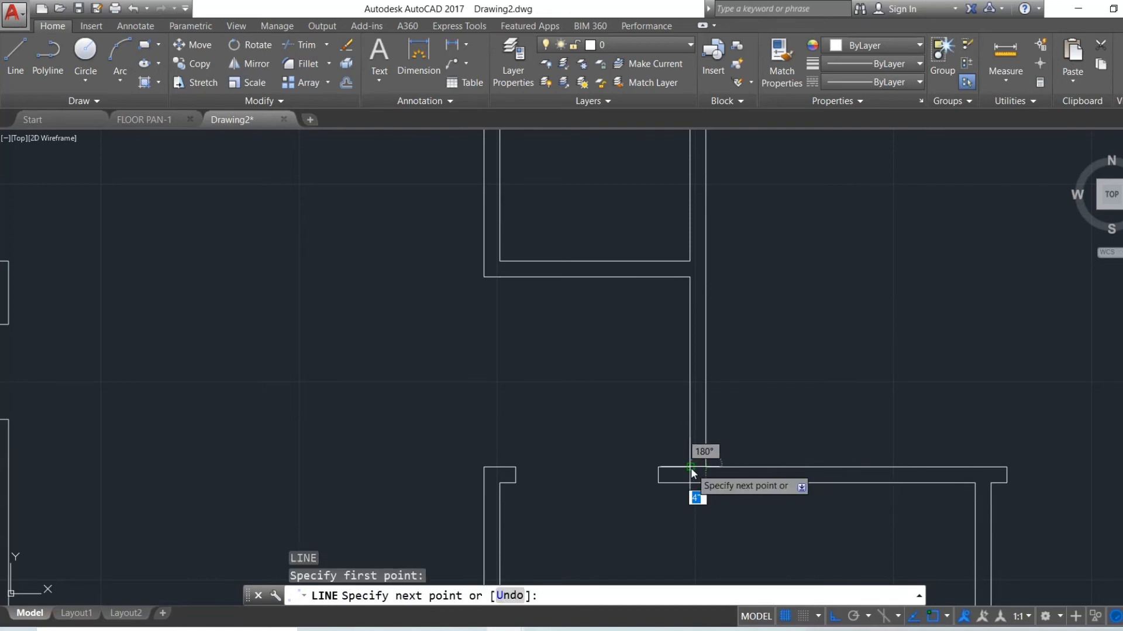
{"action": "left_click", "coordinate": [690, 467]}
{"action": "key", "text": "Escape"}
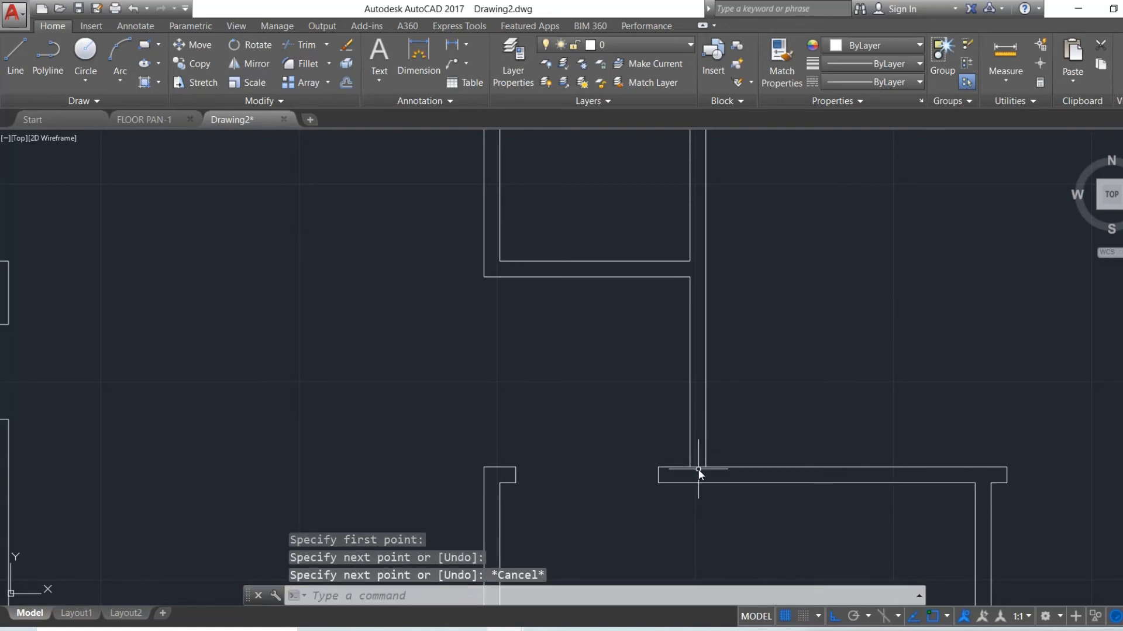
Move the short line across the new M.BED wall's lower end 4" upward.
{"action": "left_click", "coordinate": [699, 468]}
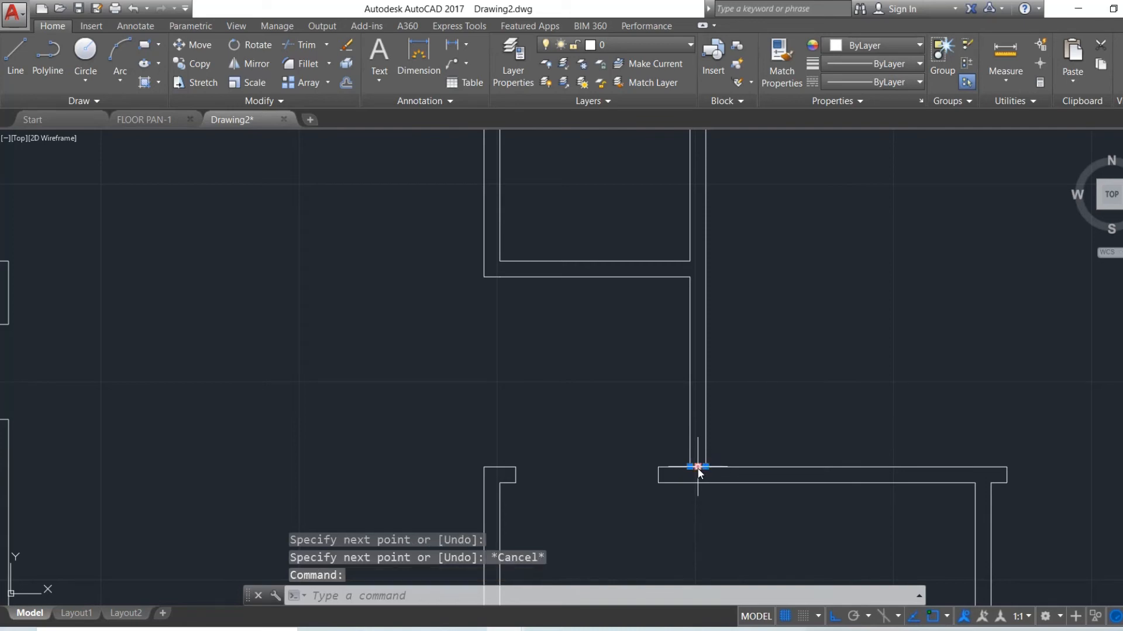
{"action": "type", "text": "M"}
{"action": "key", "text": "Return"}
{"action": "left_click", "coordinate": [698, 468]}
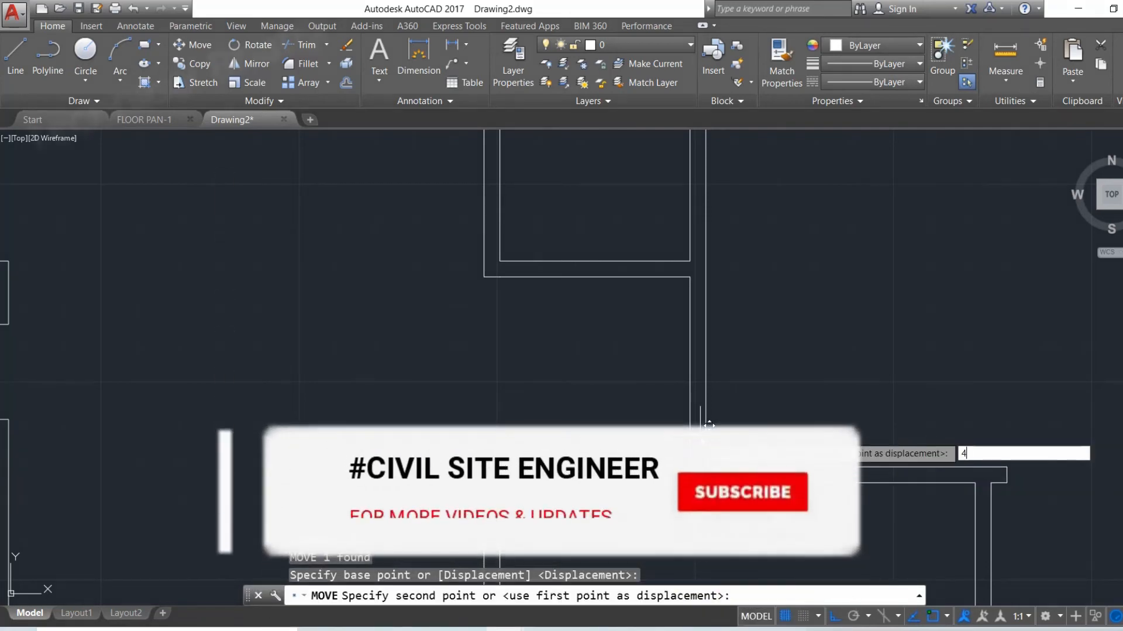
{"action": "type", "text": "4"}
{"action": "key", "text": "Return"}
{"action": "key", "text": "Escape"}
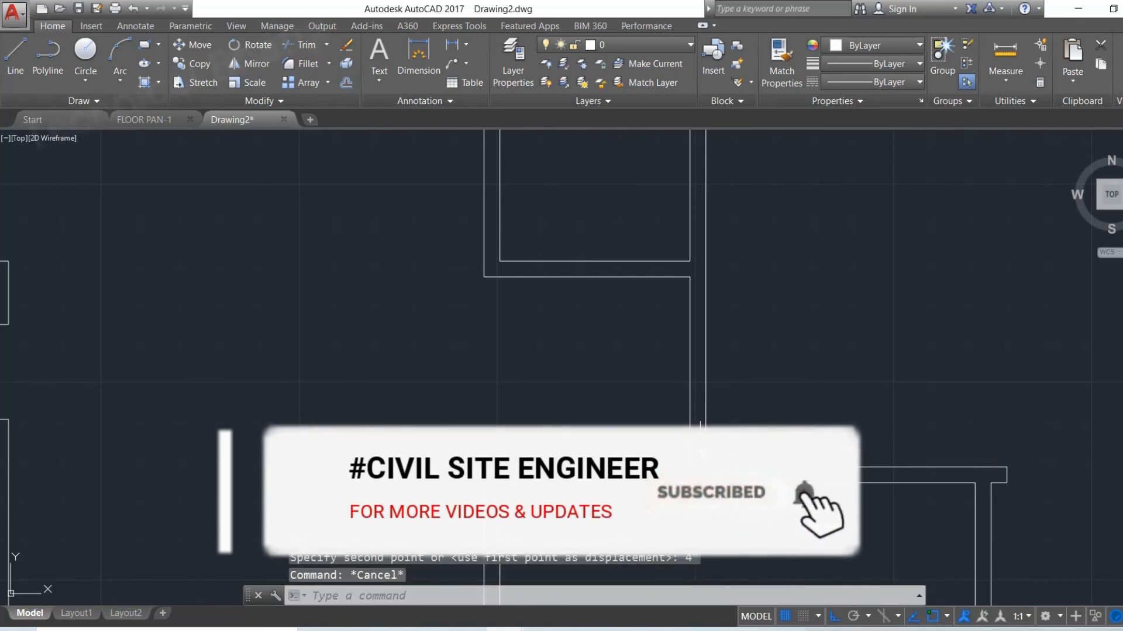
Offset the short jamb line across the M.BED wall 3' upward.
{"action": "left_click", "coordinate": [348, 66]}
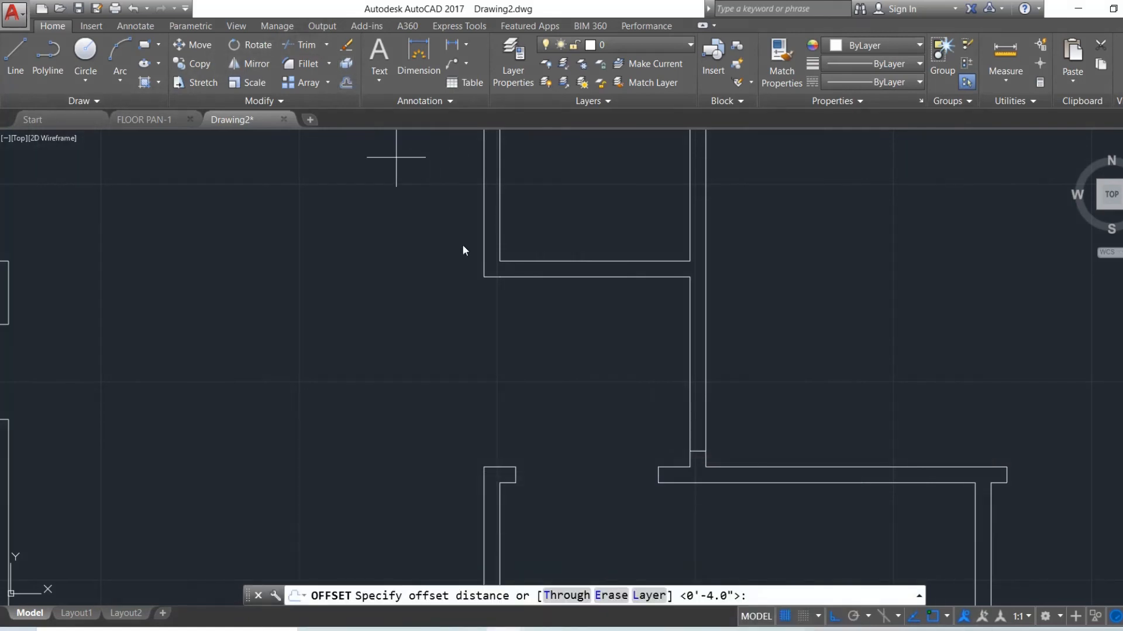
{"action": "left_click", "coordinate": [707, 453]}
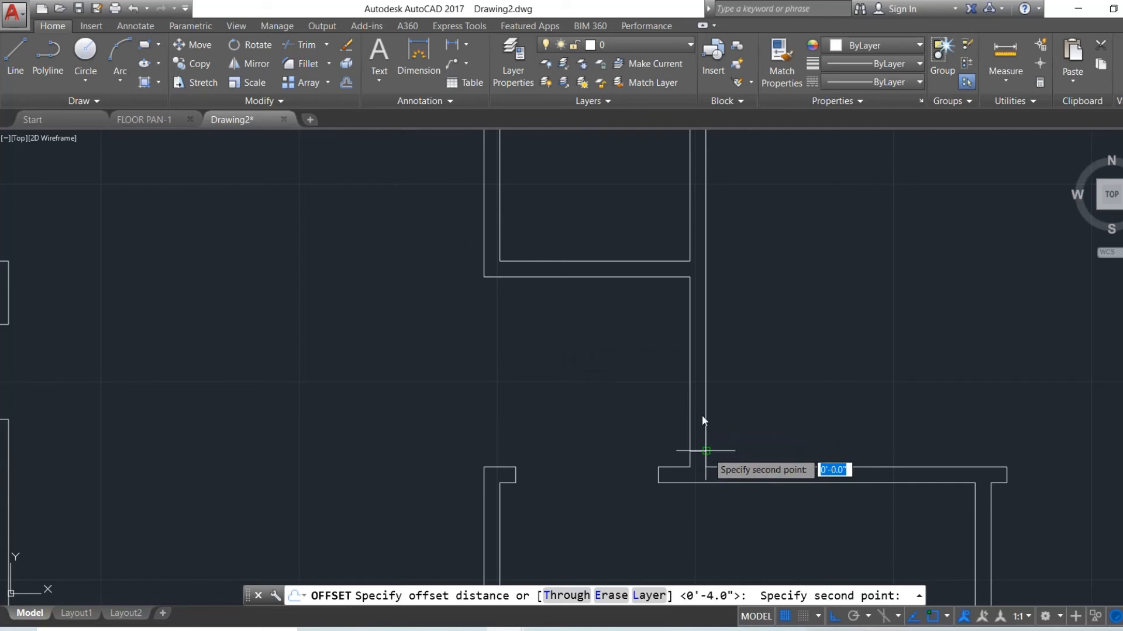
{"action": "type", "text": "3'"}
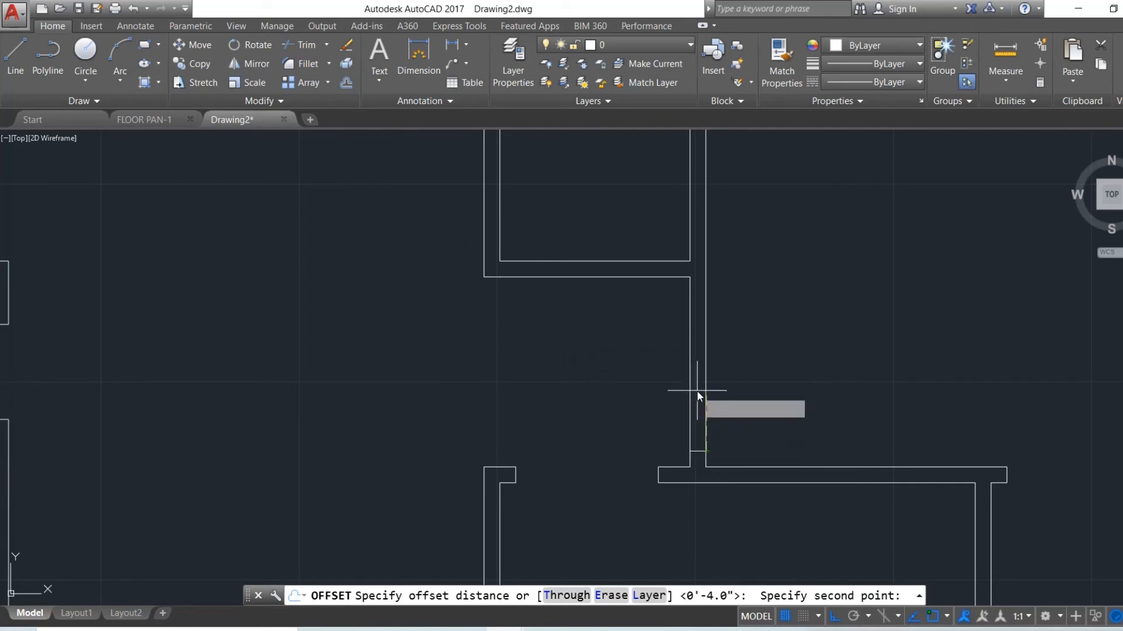
{"action": "key", "text": "Return"}
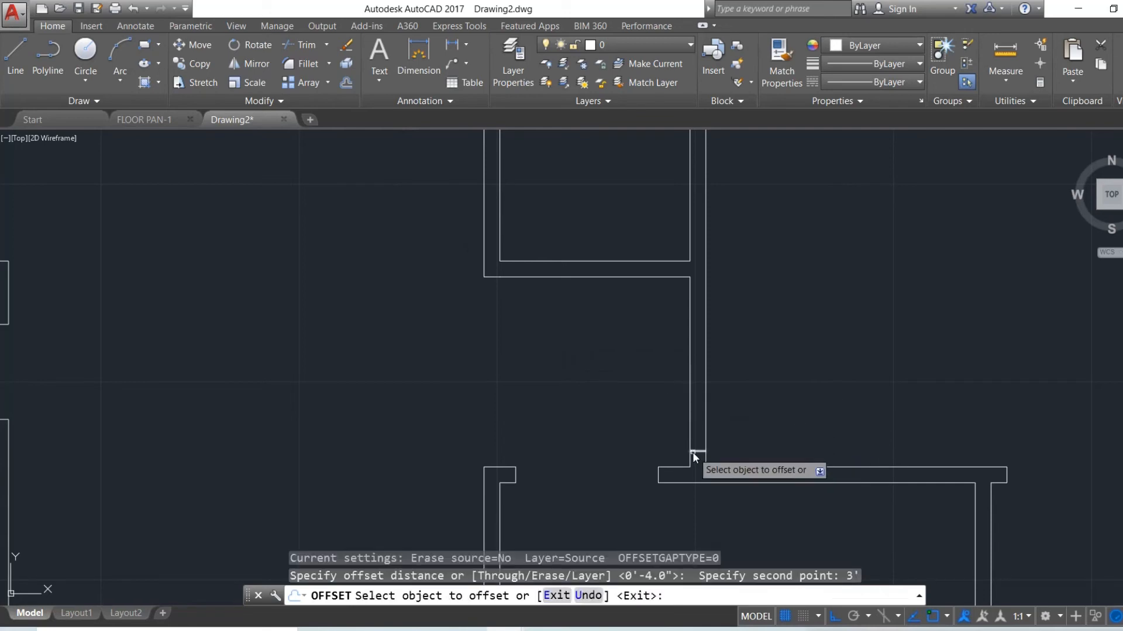
{"action": "left_click", "coordinate": [692, 452]}
{"action": "left_click", "coordinate": [694, 409]}
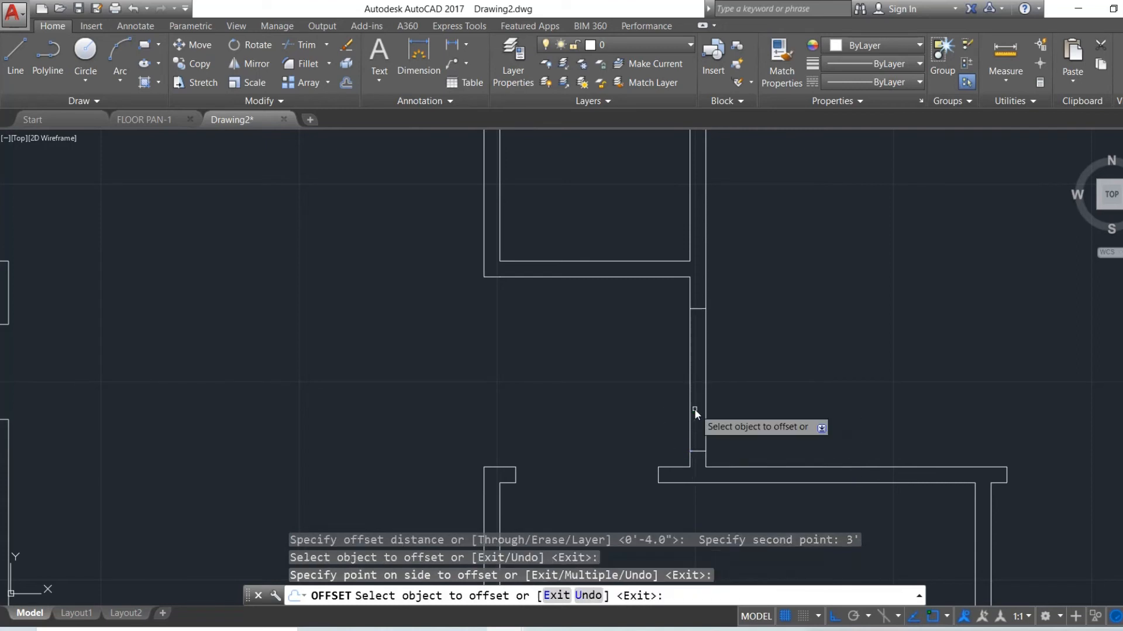
{"action": "key", "text": "Escape"}
Trim the M.BED wall lines between the two jamb lines to open the doorway, and consult the plan2.jpg reference plan.
{"action": "left_click", "coordinate": [311, 46]}
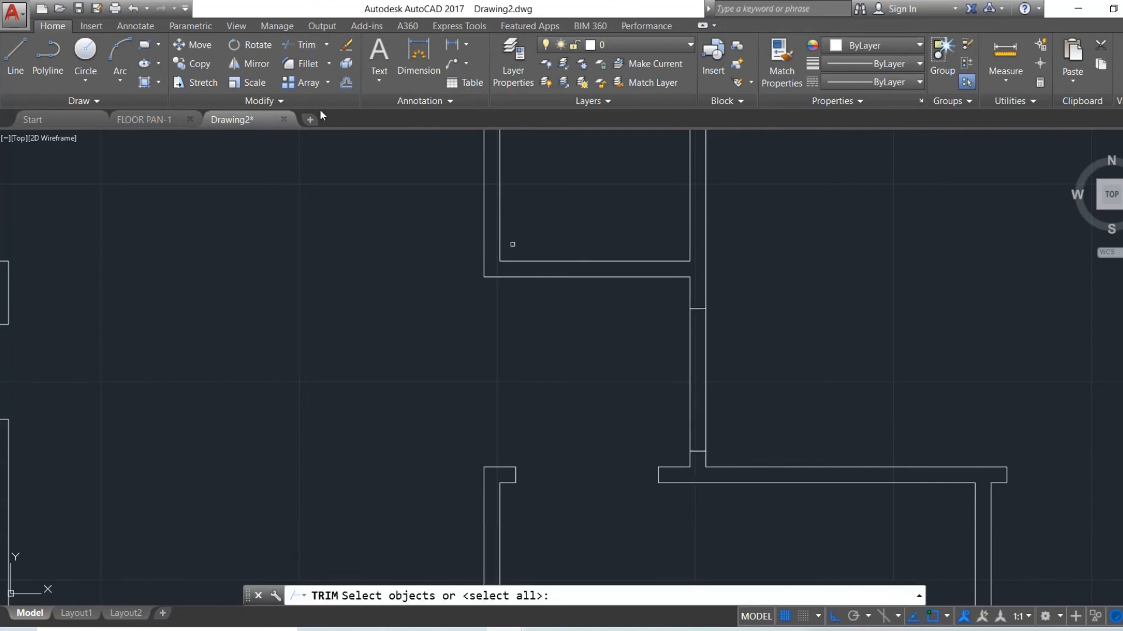
{"action": "key", "text": "Return"}
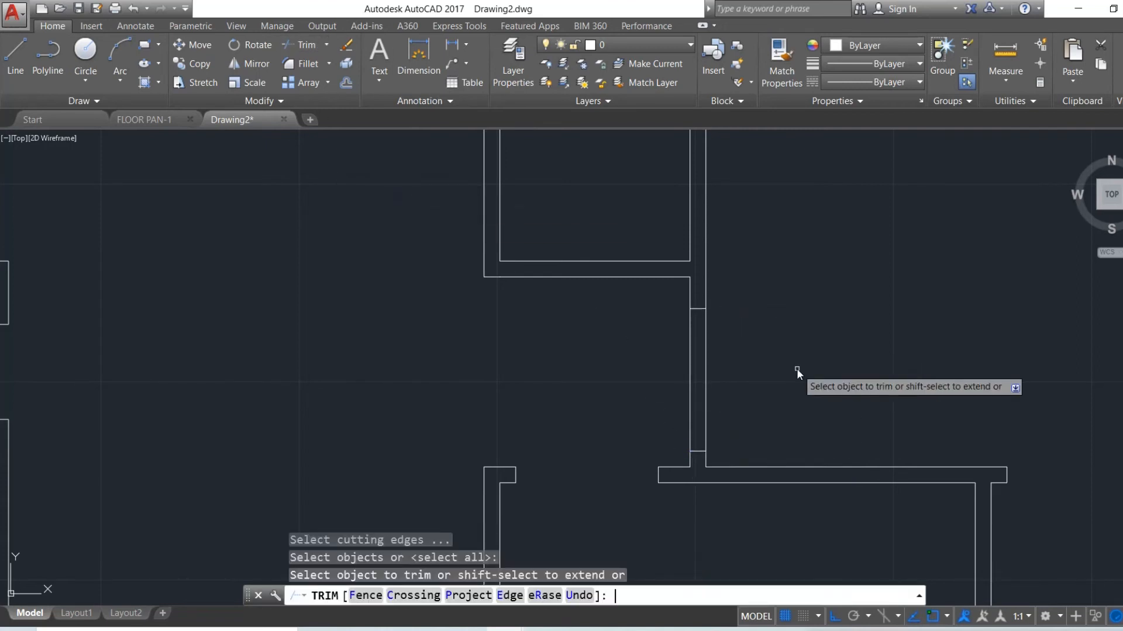
{"action": "left_click", "coordinate": [730, 374]}
{"action": "left_click", "coordinate": [621, 411]}
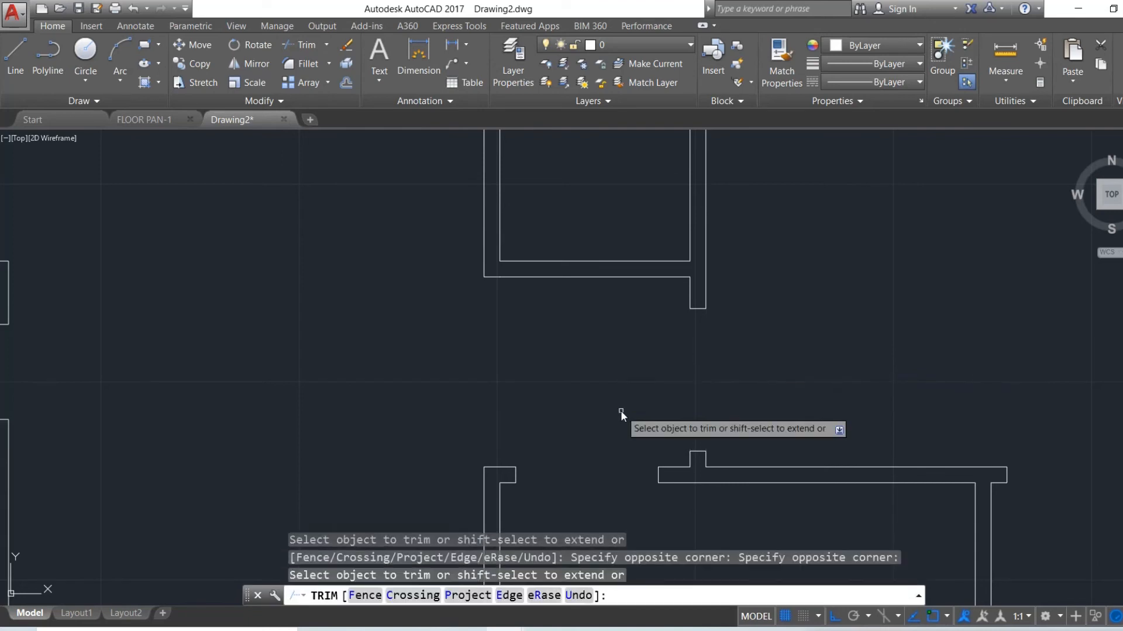
{"action": "scroll", "coordinate": [844, 349], "scroll_direction": "down", "scroll_amount": 2}
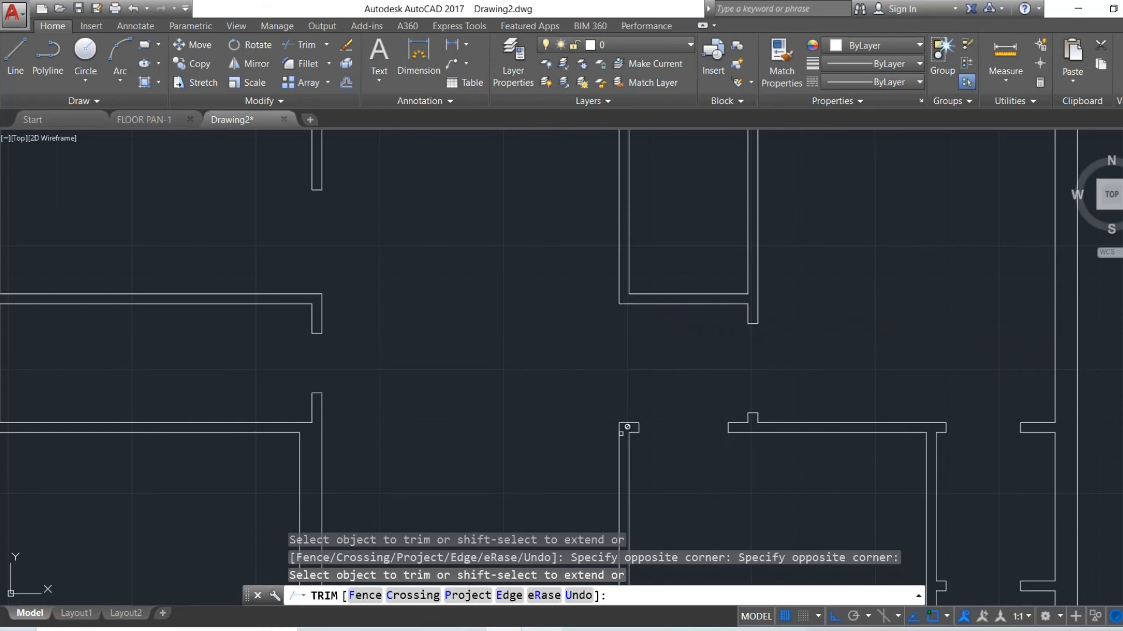
{"action": "left_click", "coordinate": [542, 630]}
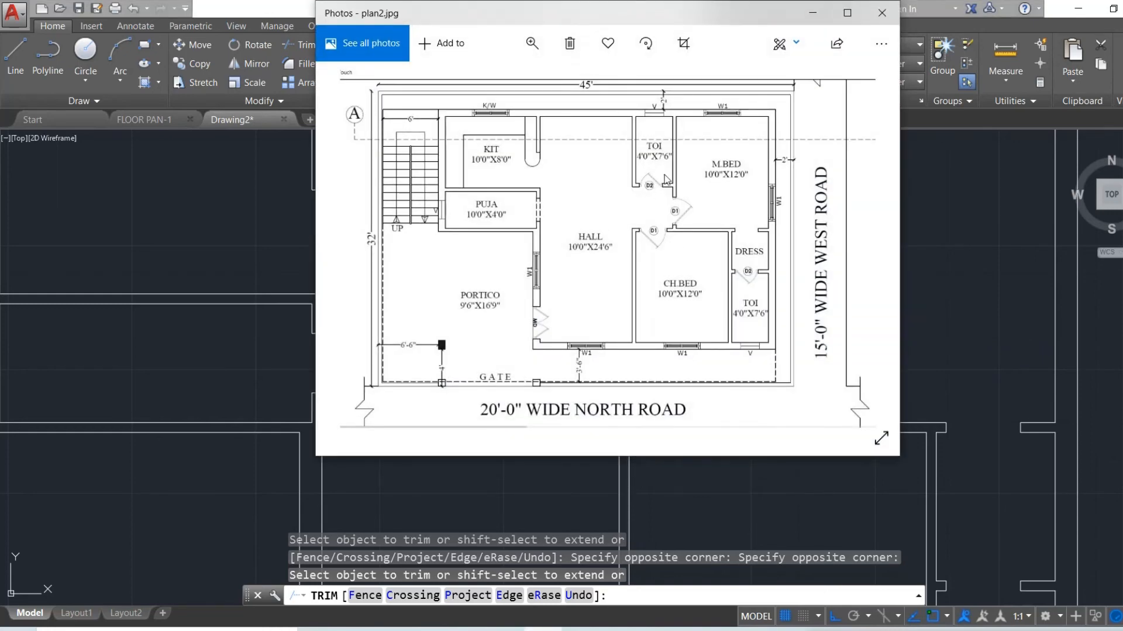
{"action": "left_click", "coordinate": [825, 14]}
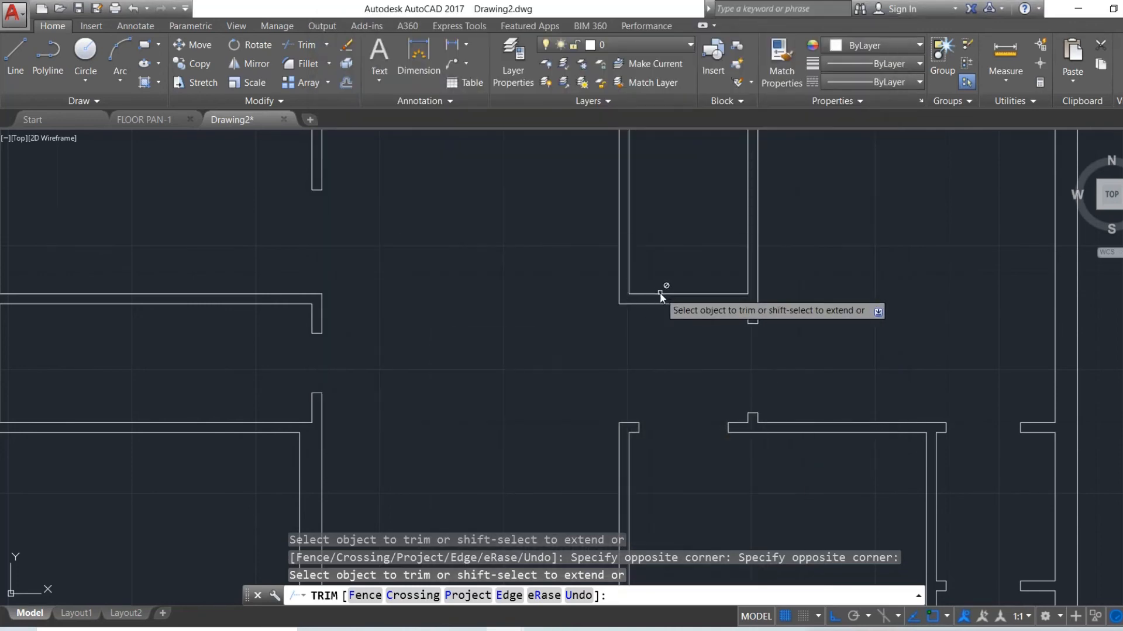
{"action": "key", "text": "Escape"}
{"action": "type", "text": "l"}
{"action": "key", "text": "Return"}
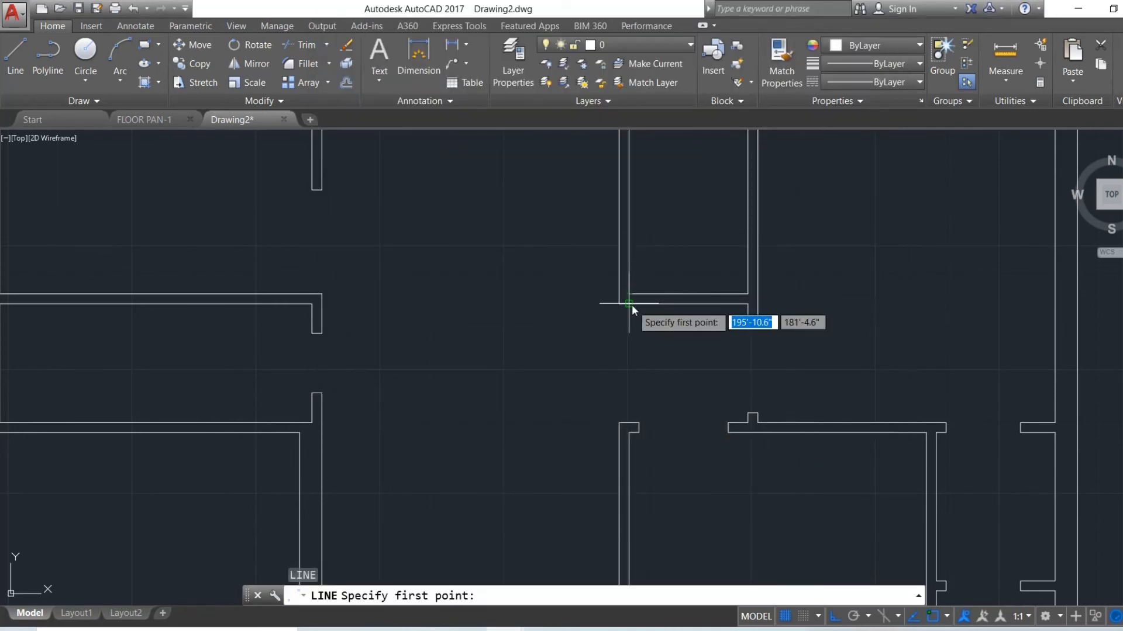
{"action": "left_click", "coordinate": [632, 304]}
{"action": "key", "text": "Escape"}
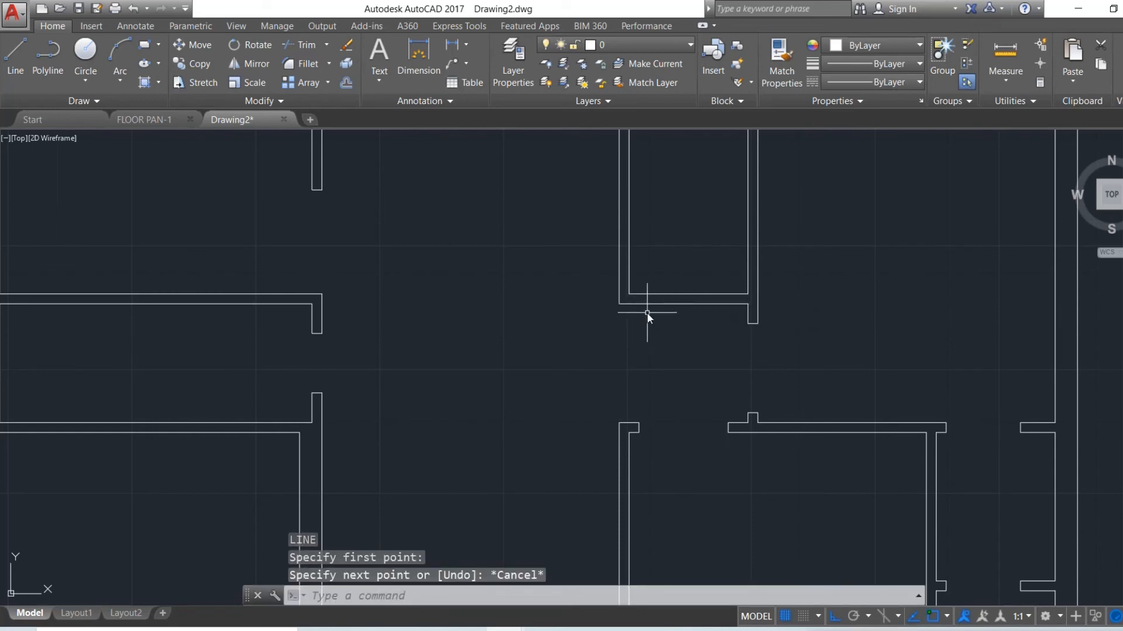
Draw a short vertical line across the upper TOI's bottom wall, from the room's inner lower-left corner down to the wall's outer line.
{"action": "key", "text": "Return"}
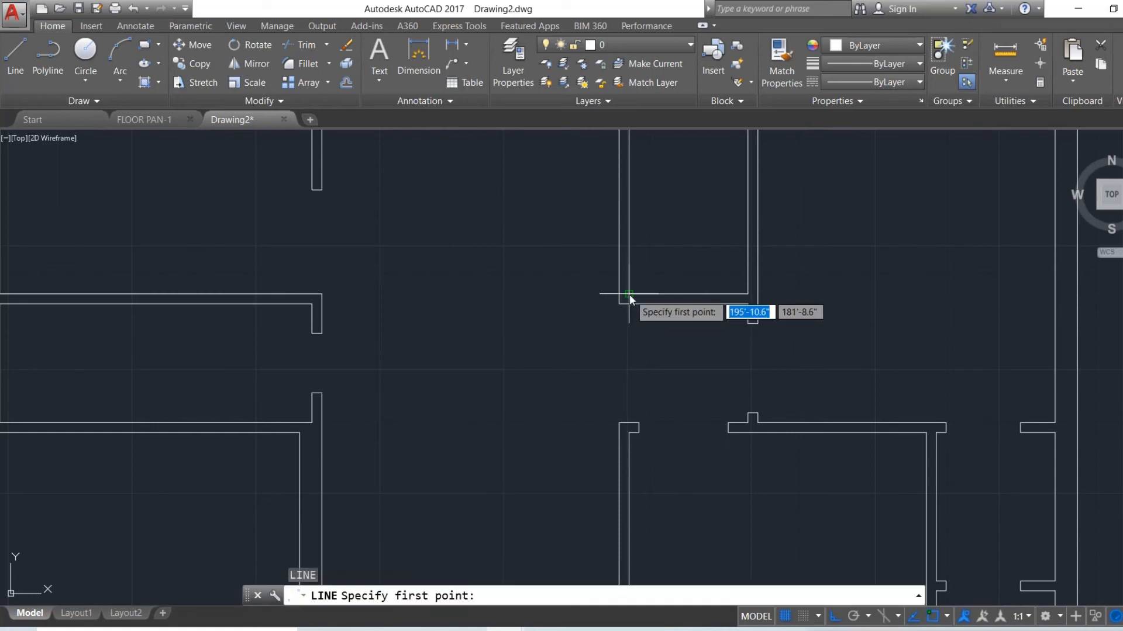
{"action": "left_click", "coordinate": [629, 294]}
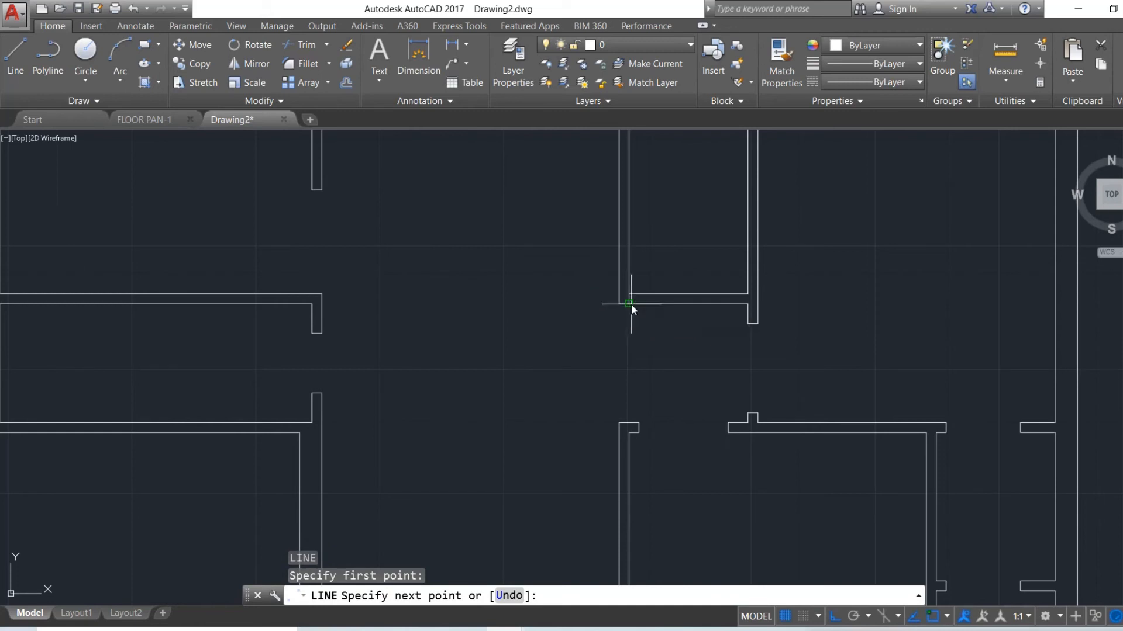
{"action": "key", "text": "Escape"}
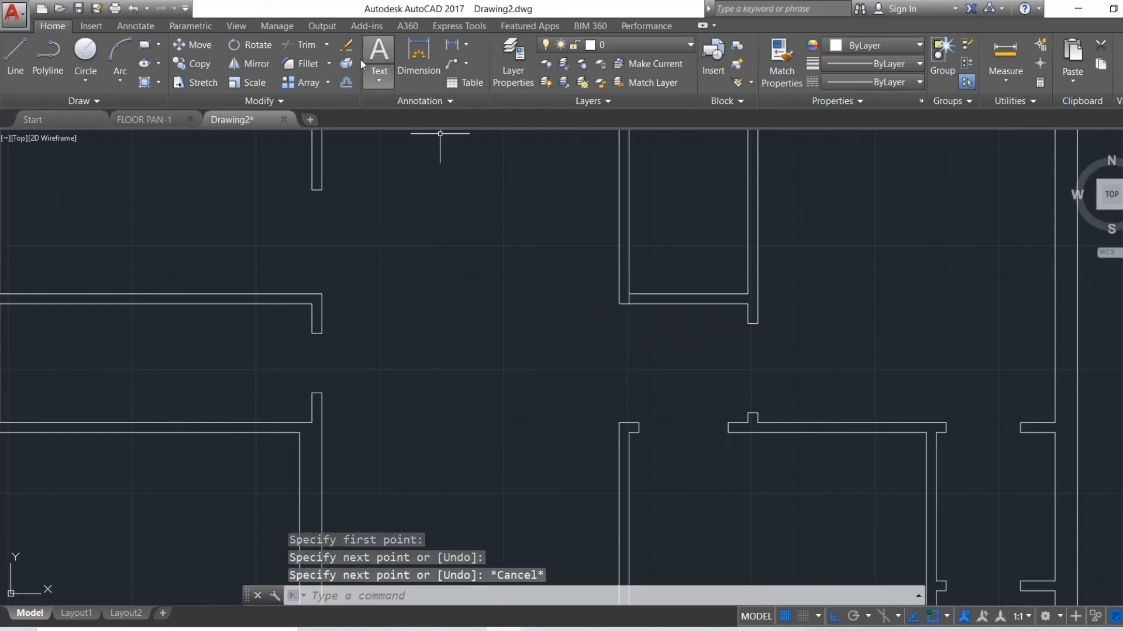
Try to move the short line across the upper TOI's bottom wall 4" to the right from its midpoint, and undo the move.
{"action": "left_click", "coordinate": [629, 299]}
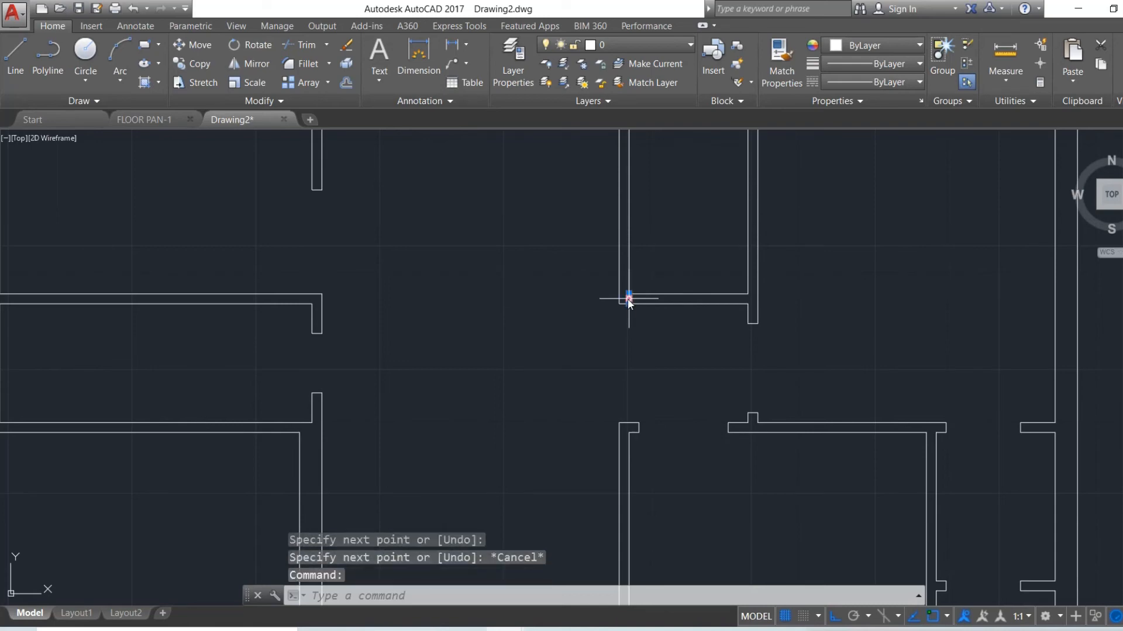
{"action": "type", "text": "m"}
{"action": "key", "text": "Return"}
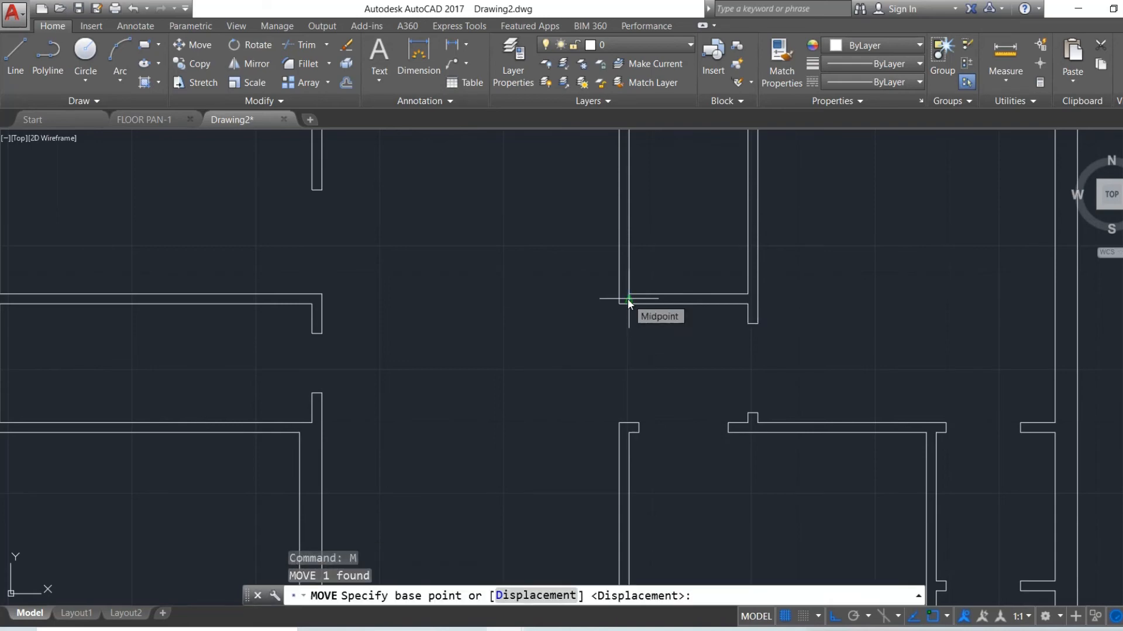
{"action": "left_click", "coordinate": [627, 299]}
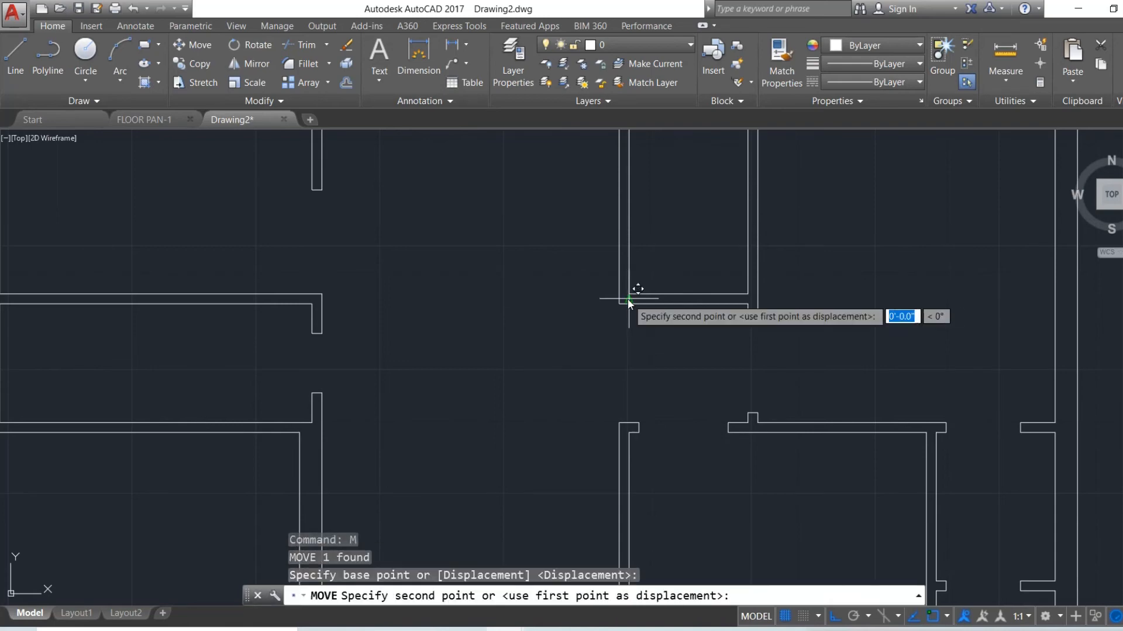
{"action": "type", "text": "4\""}
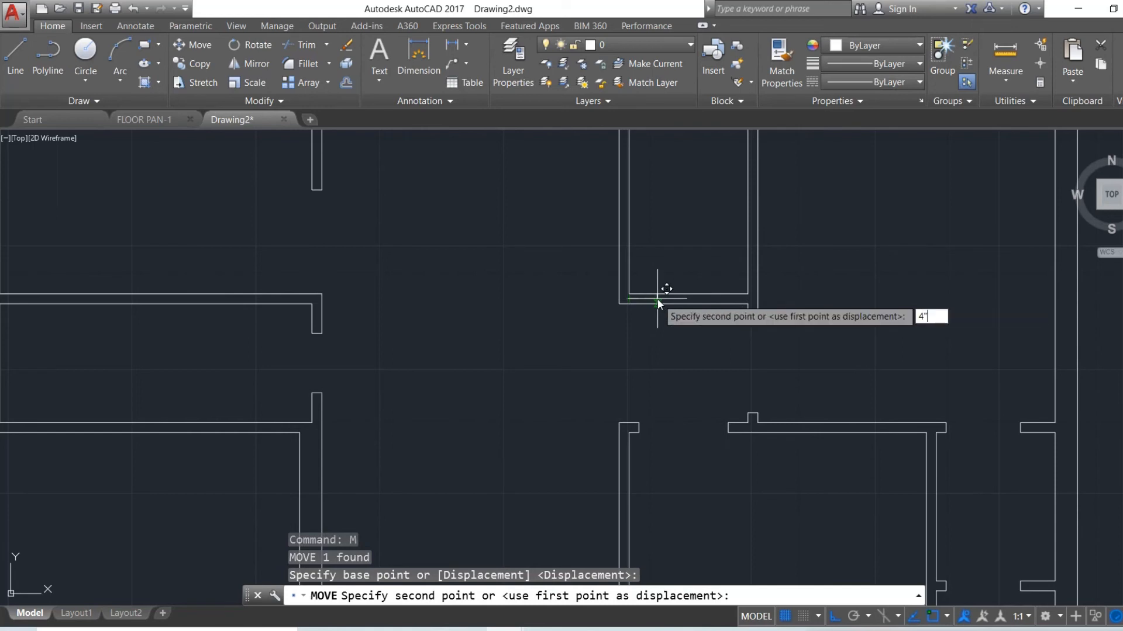
{"action": "key", "text": "Return"}
{"action": "key", "text": "Escape"}
{"action": "scroll", "coordinate": [660, 326], "scroll_direction": "up", "scroll_amount": 5}
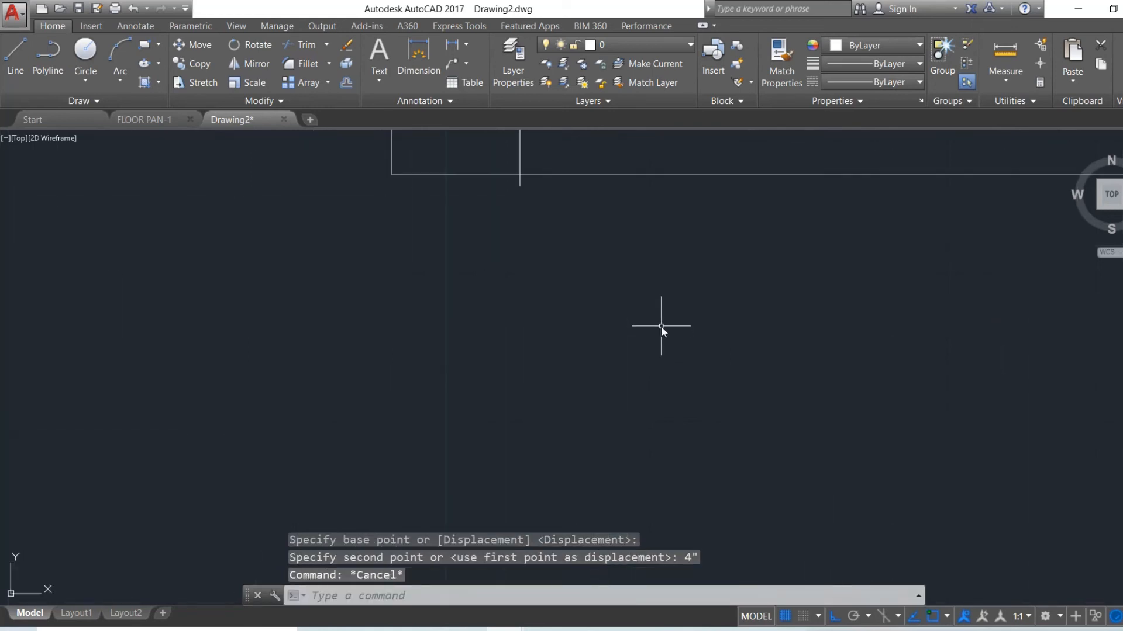
{"action": "scroll", "coordinate": [548, 225], "scroll_direction": "down", "scroll_amount": 2}
{"action": "key", "text": "ctrl+z"}
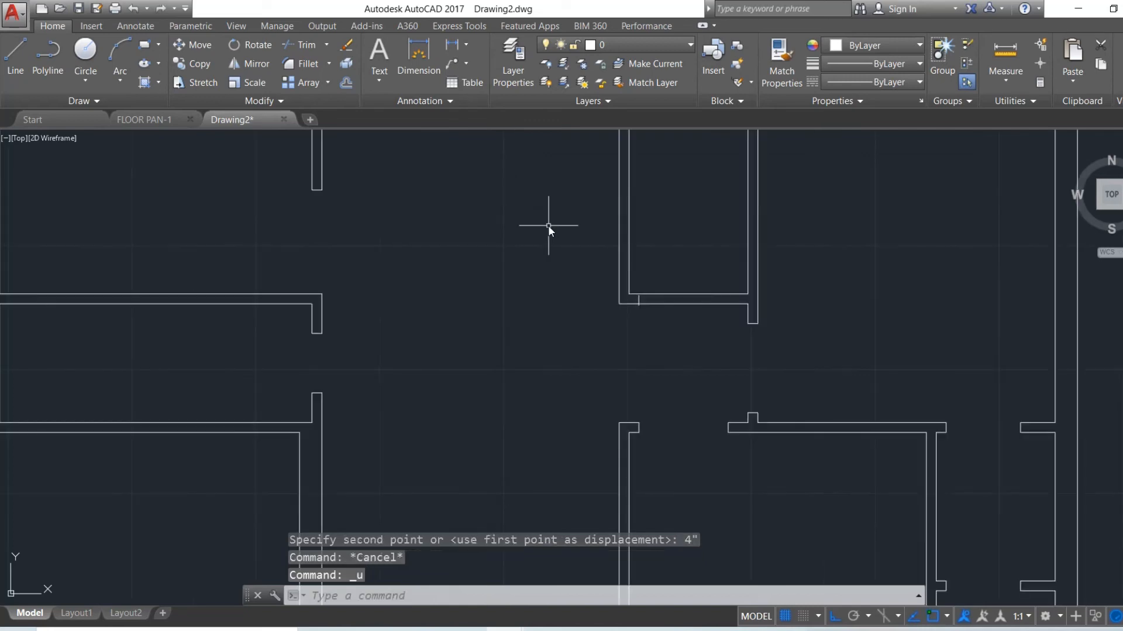
{"action": "key", "text": "ctrl+z"}
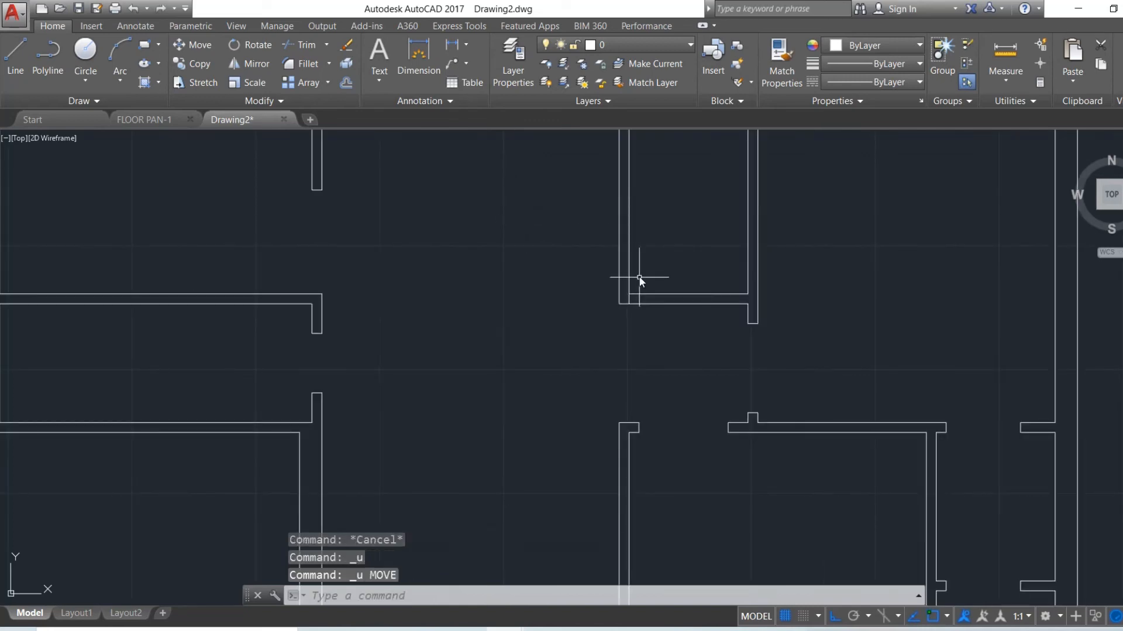
Move the short line across the upper TOI's bottom wall 4" to the right, using its upper endpoint as base point.
{"action": "scroll", "coordinate": [641, 298], "scroll_direction": "up", "scroll_amount": 8}
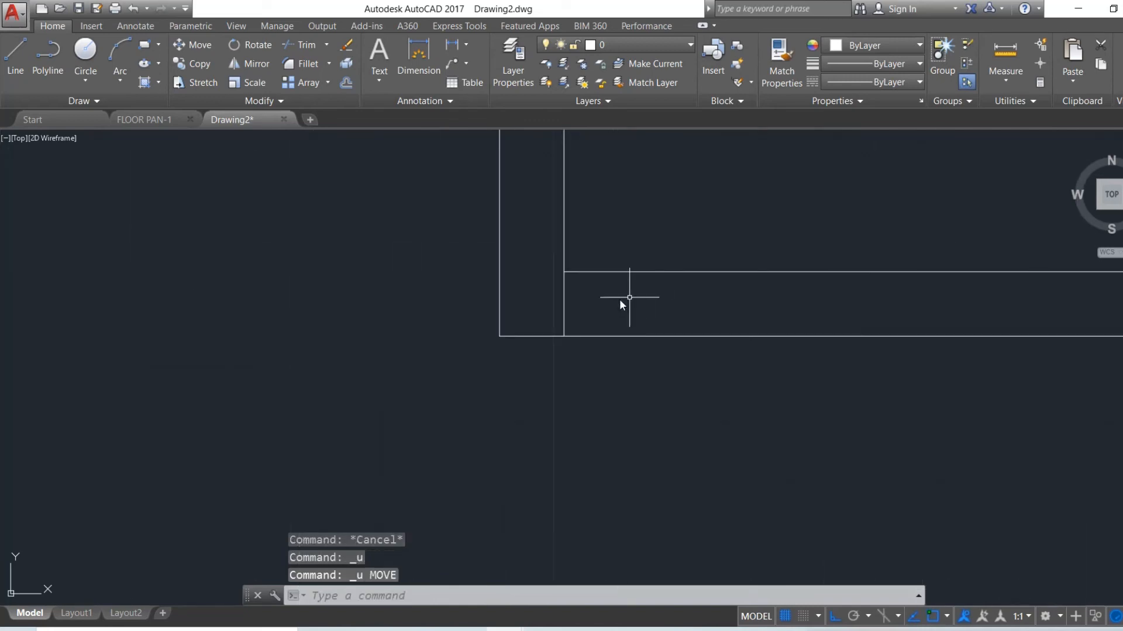
{"action": "type", "text": "m"}
{"action": "key", "text": "Return"}
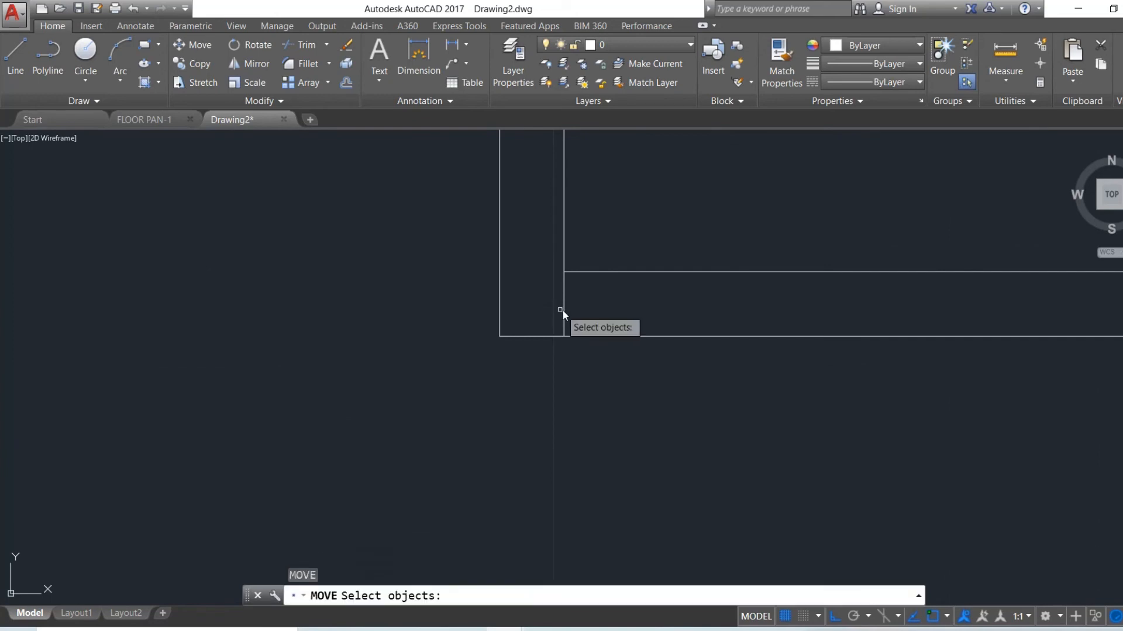
{"action": "left_click", "coordinate": [565, 312]}
{"action": "key", "text": "Return"}
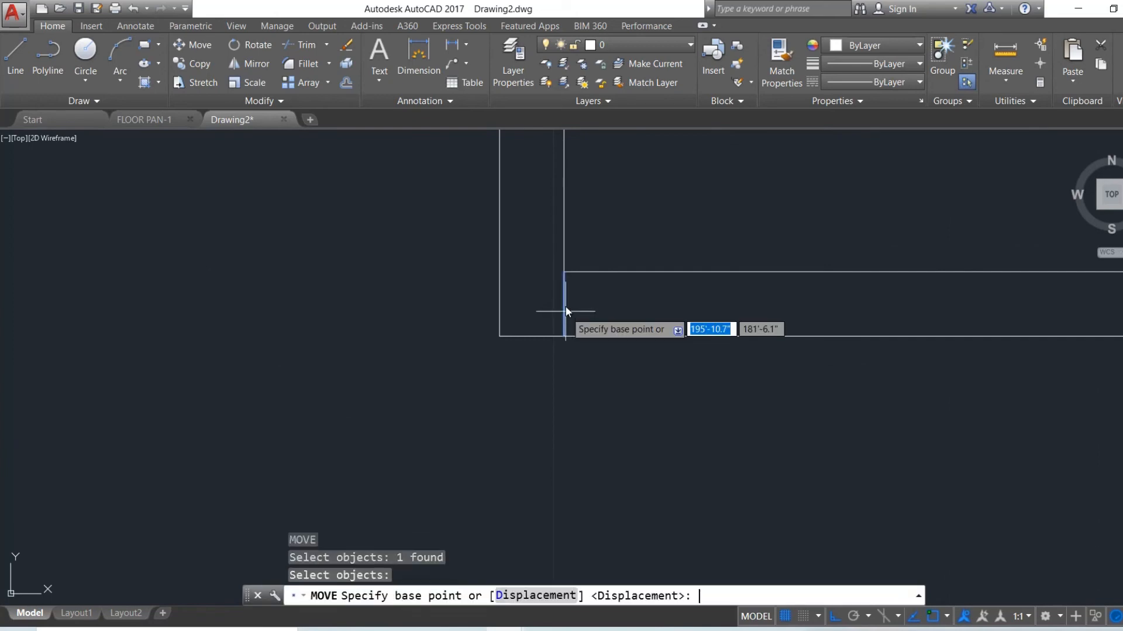
{"action": "left_click", "coordinate": [564, 270]}
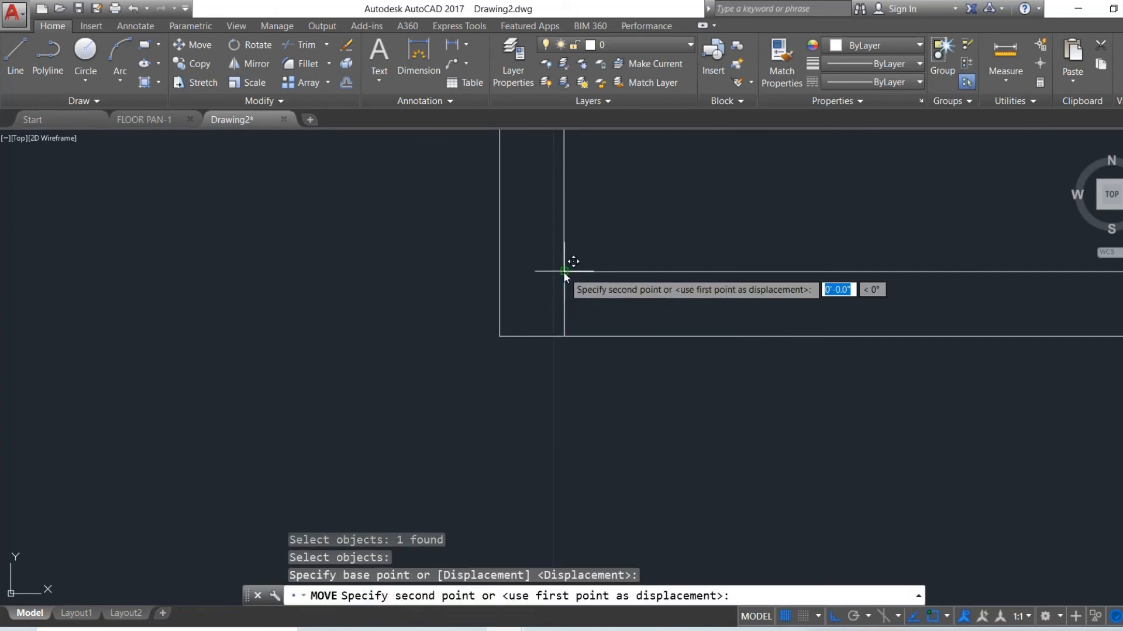
{"action": "type", "text": "4\""}
{"action": "key", "text": "Return"}
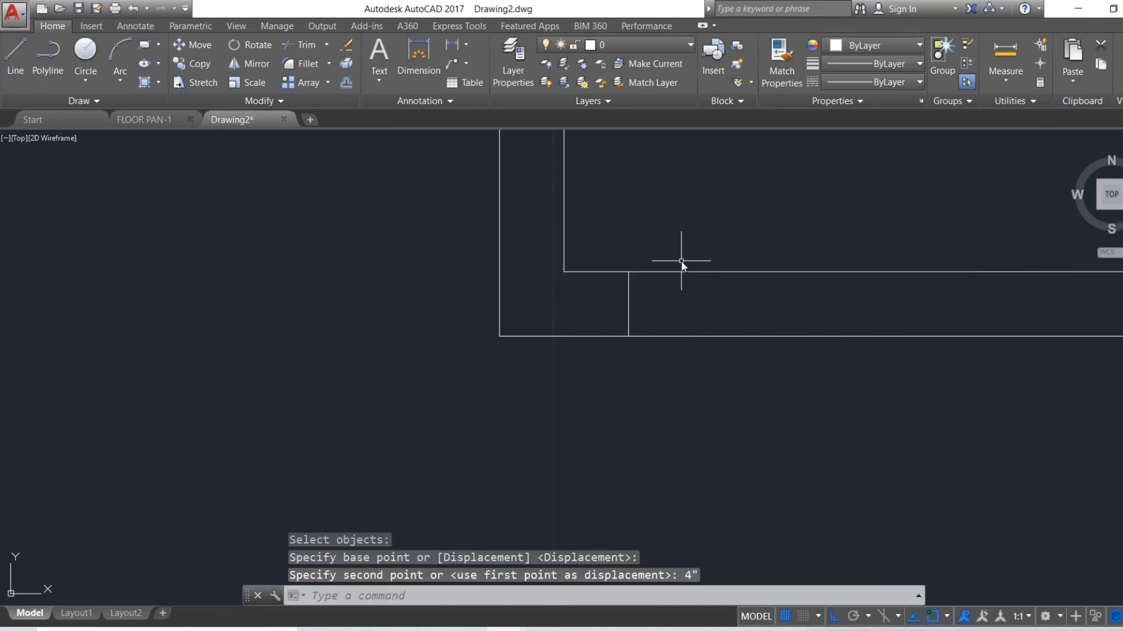
{"action": "key", "text": "Escape"}
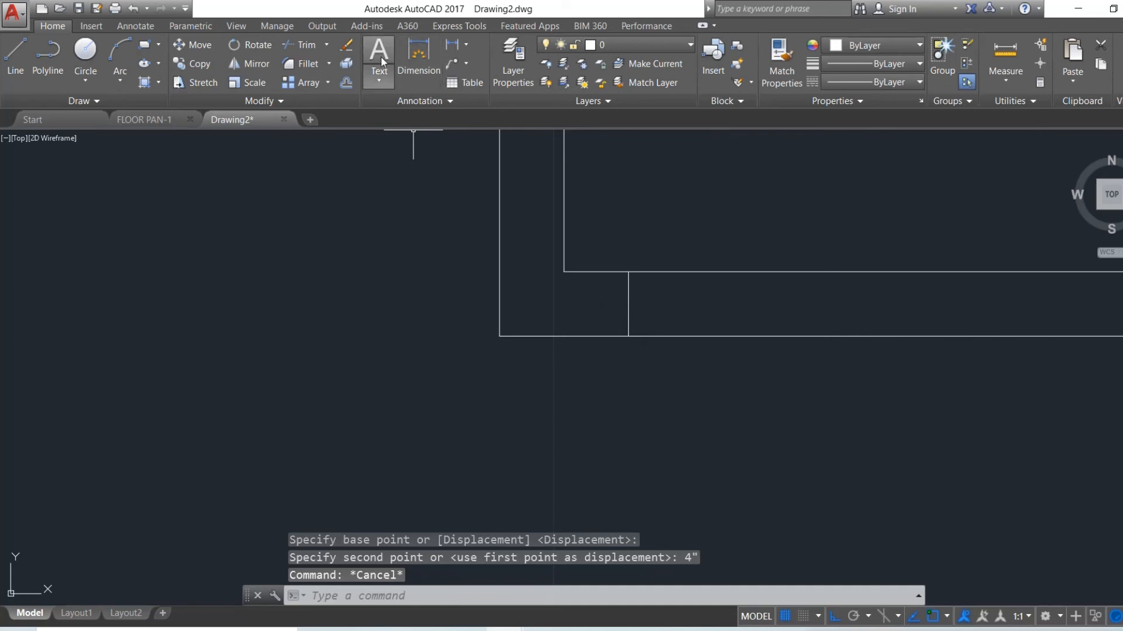
Offset the jamb line in the upper TOI's bottom wall 2'6" to the right.
{"action": "left_click", "coordinate": [347, 82]}
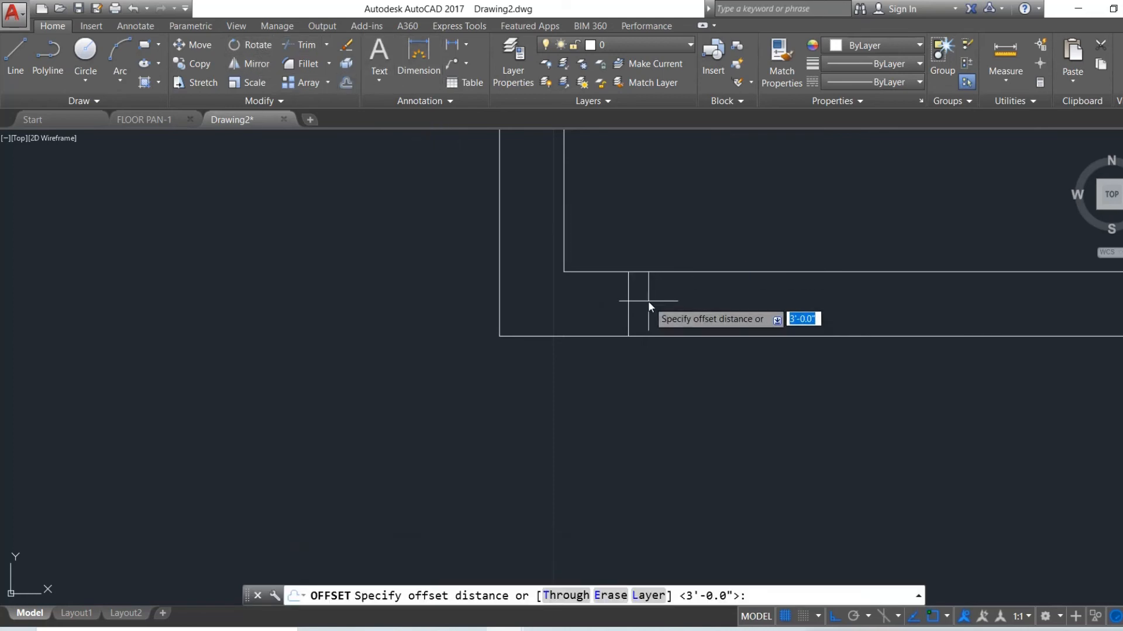
{"action": "type", "text": "2'6\""}
{"action": "key", "text": "Return"}
{"action": "left_click", "coordinate": [629, 299]}
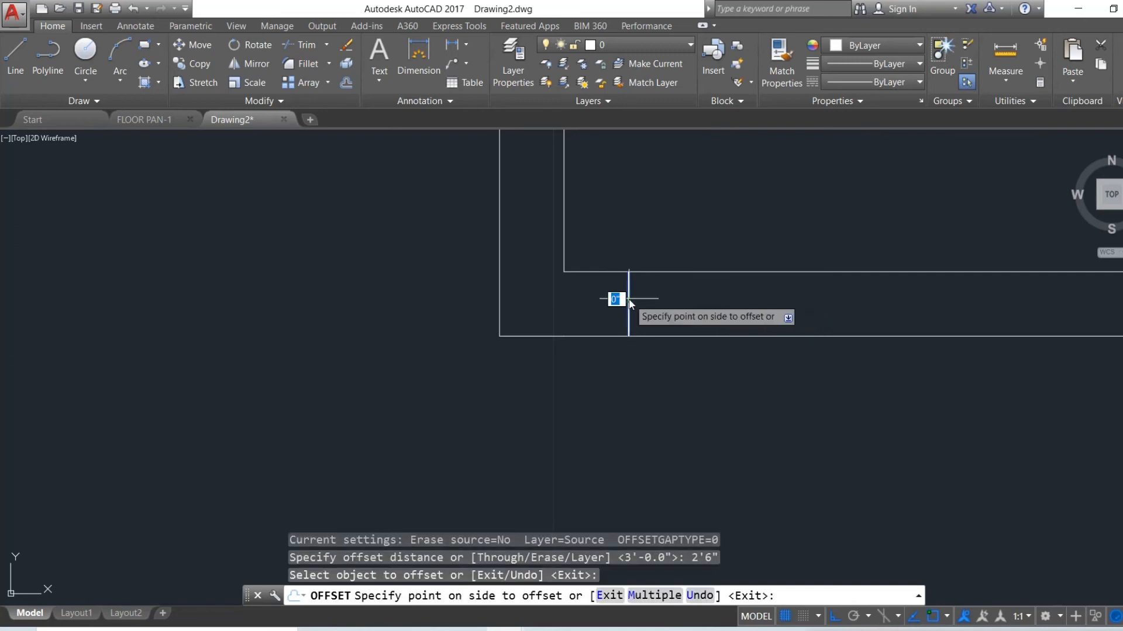
{"action": "left_click", "coordinate": [756, 299]}
{"action": "scroll", "coordinate": [756, 298], "scroll_direction": "down", "scroll_amount": 4}
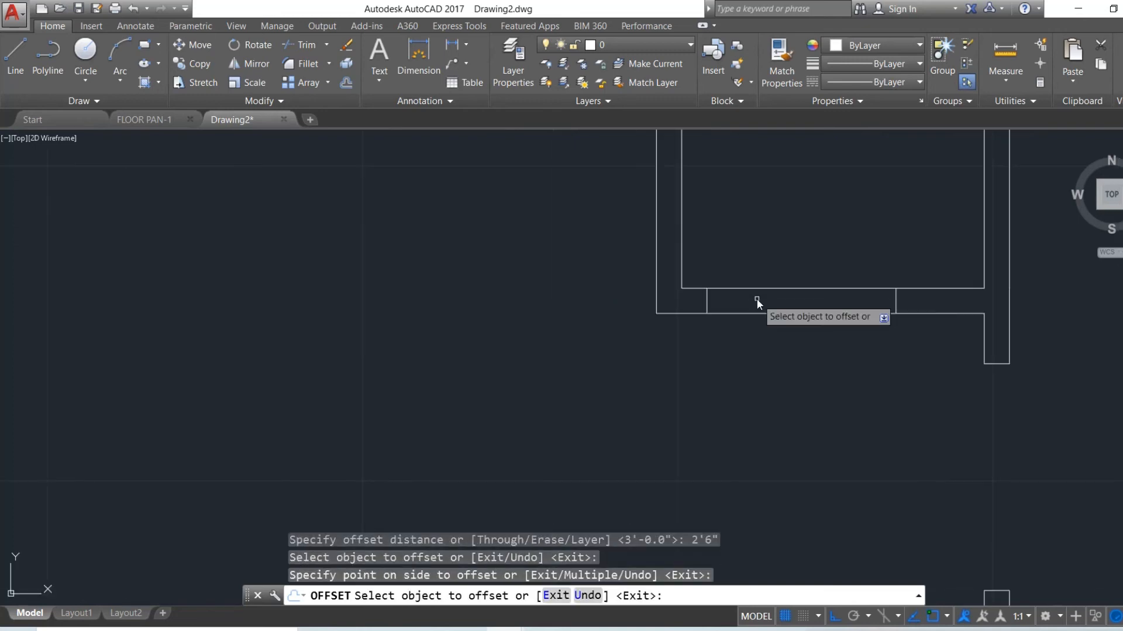
{"action": "key", "text": "Escape"}
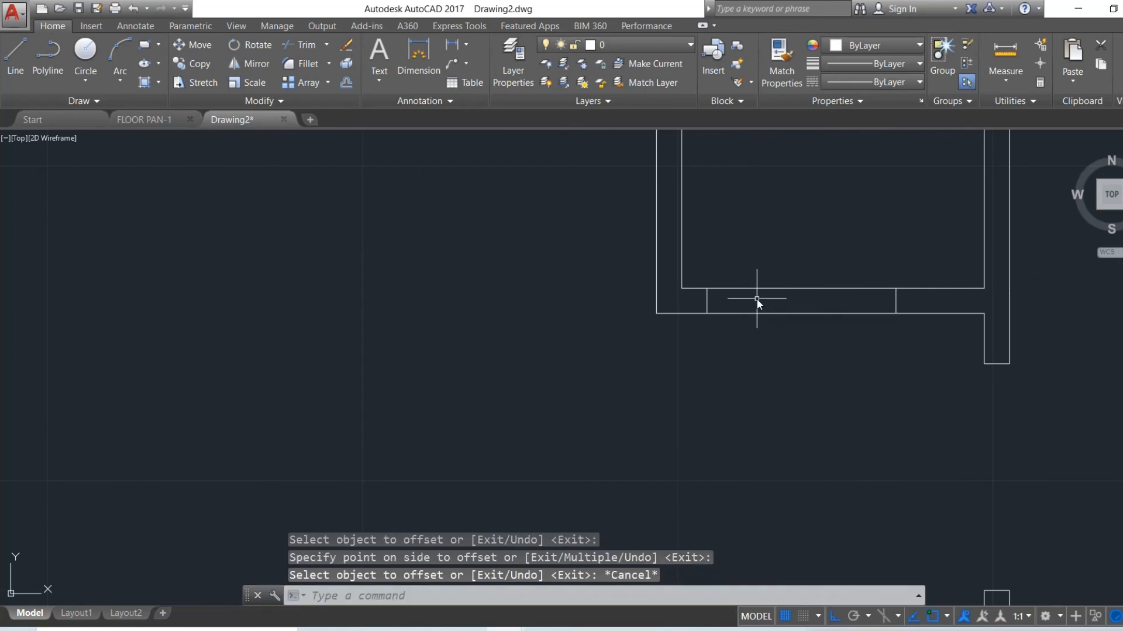
Trim the upper TOI's bottom wall lines between the two jamb lines to open the doorway.
{"action": "left_click", "coordinate": [301, 44]}
{"action": "key", "text": "Return"}
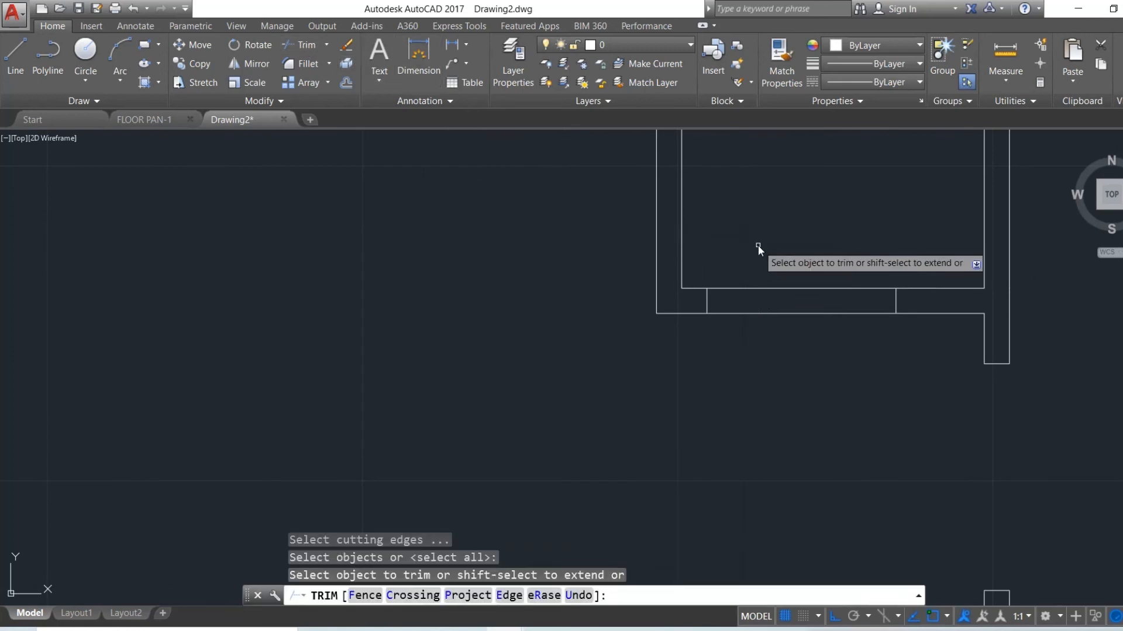
{"action": "left_click", "coordinate": [775, 255]}
{"action": "left_click", "coordinate": [752, 332]}
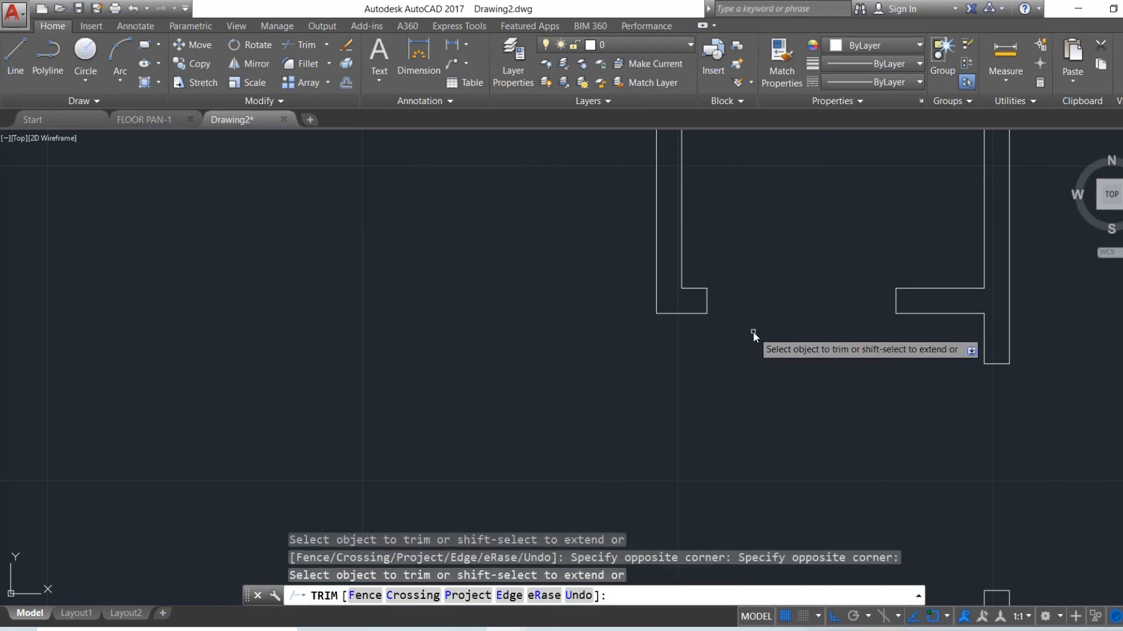
Trim the bottom outer wall's inner line between the two faces of the partition separating the HALL from CH.BED.
{"action": "scroll", "coordinate": [753, 331], "scroll_direction": "down", "scroll_amount": 3}
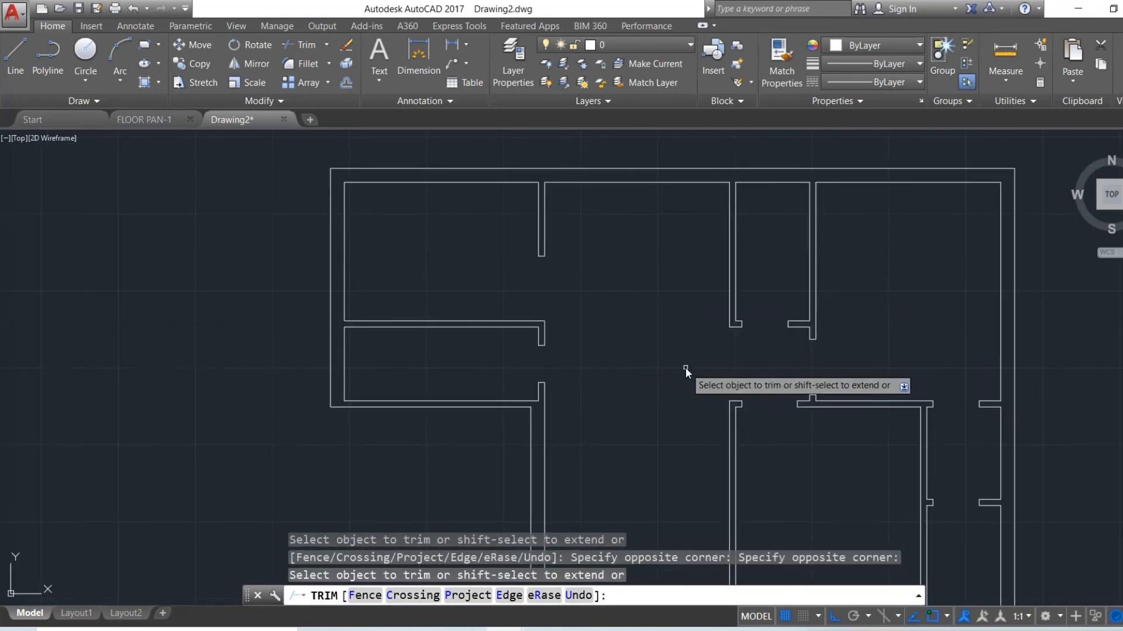
{"action": "scroll", "coordinate": [685, 367], "scroll_direction": "down", "scroll_amount": 2}
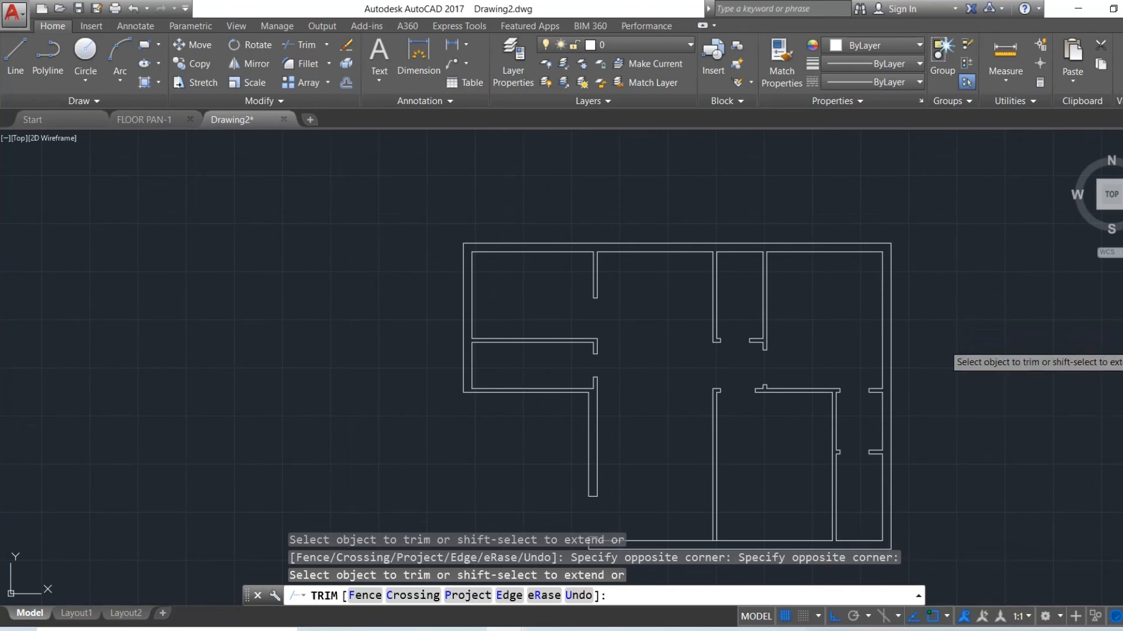
{"action": "left_click", "coordinate": [1121, 328]}
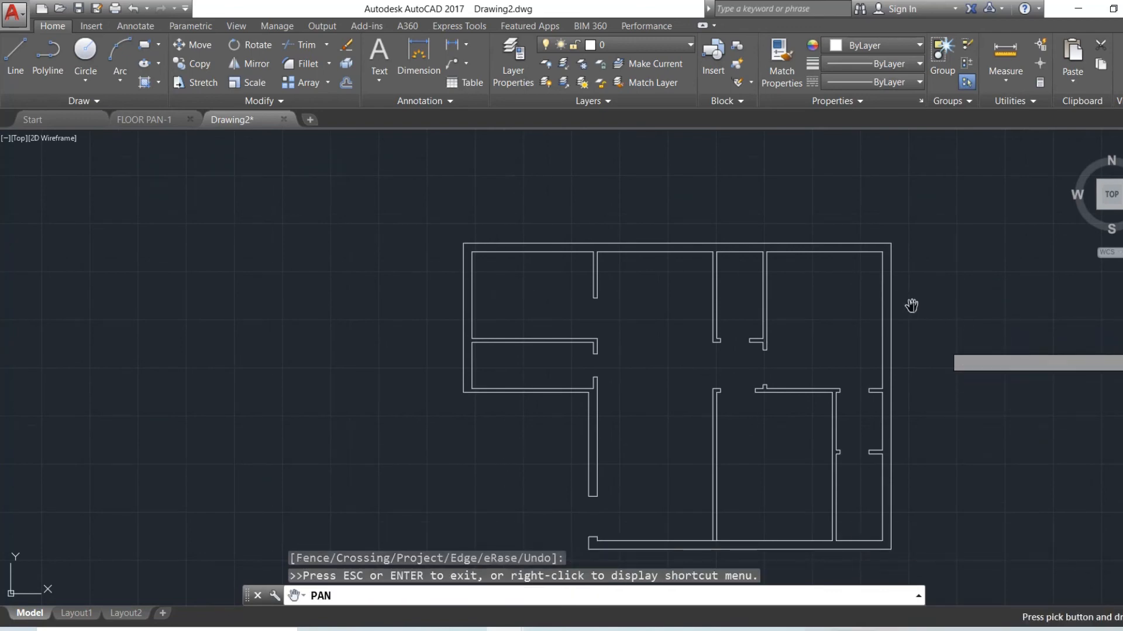
{"action": "left_click_drag", "start_coordinate": [824, 297], "coordinate": [737, 278]}
{"action": "key", "text": "Escape"}
{"action": "key", "text": "Escape"}
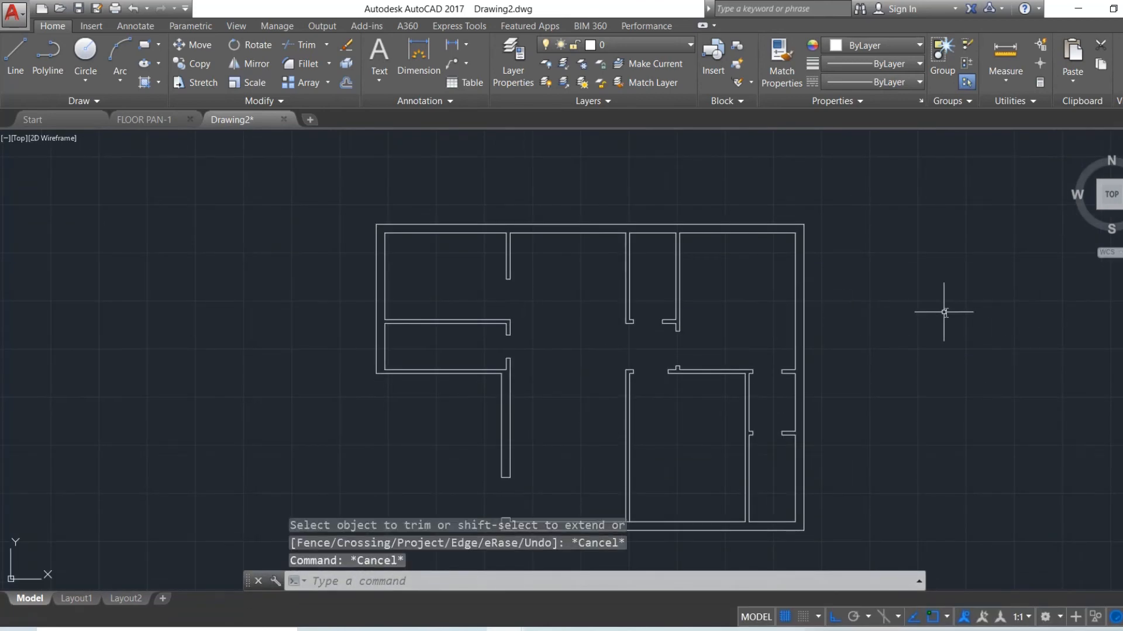
{"action": "type", "text": "P"}
{"action": "key", "text": "Return"}
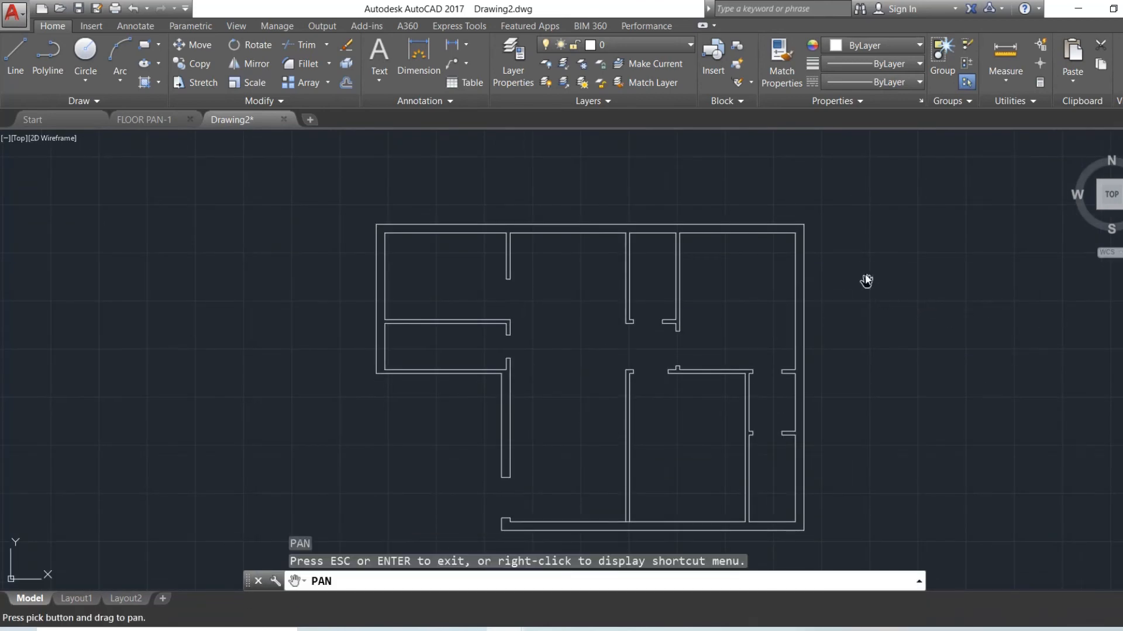
{"action": "left_click_drag", "start_coordinate": [846, 270], "coordinate": [719, 237]}
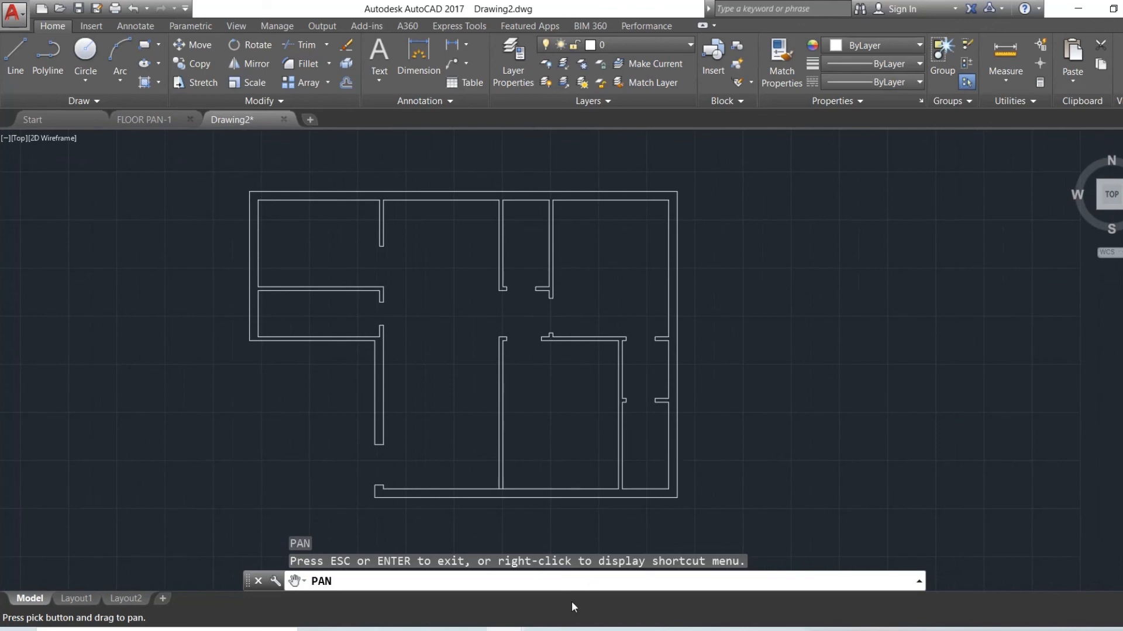
{"action": "scroll", "coordinate": [522, 542], "scroll_direction": "up", "scroll_amount": 3}
{"action": "key", "text": "Escape"}
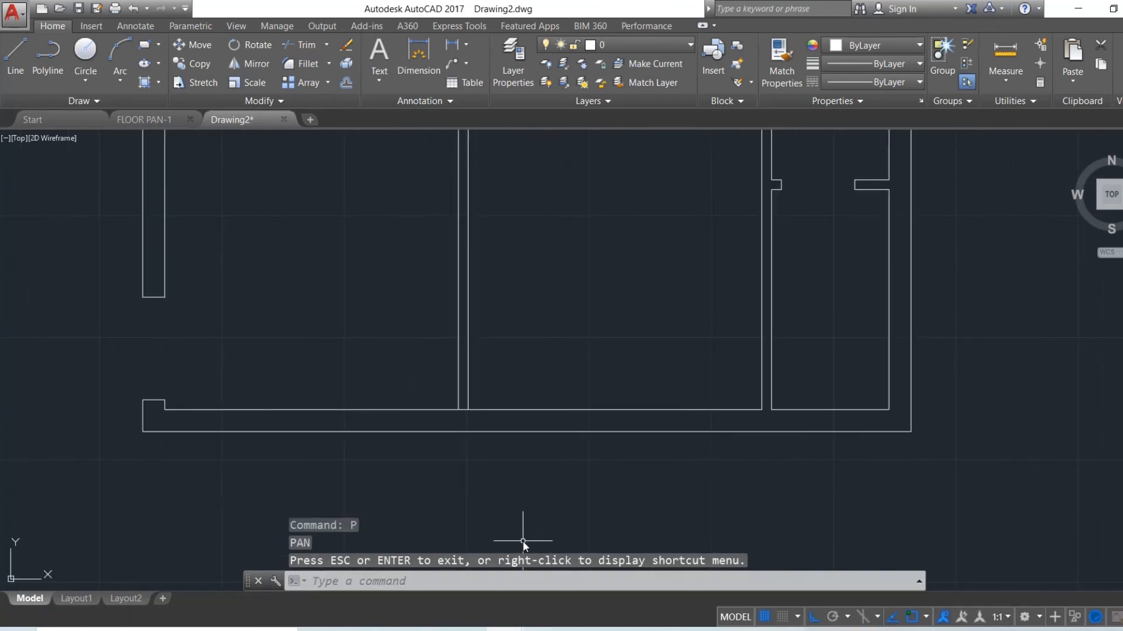
{"action": "left_click", "coordinate": [288, 46]}
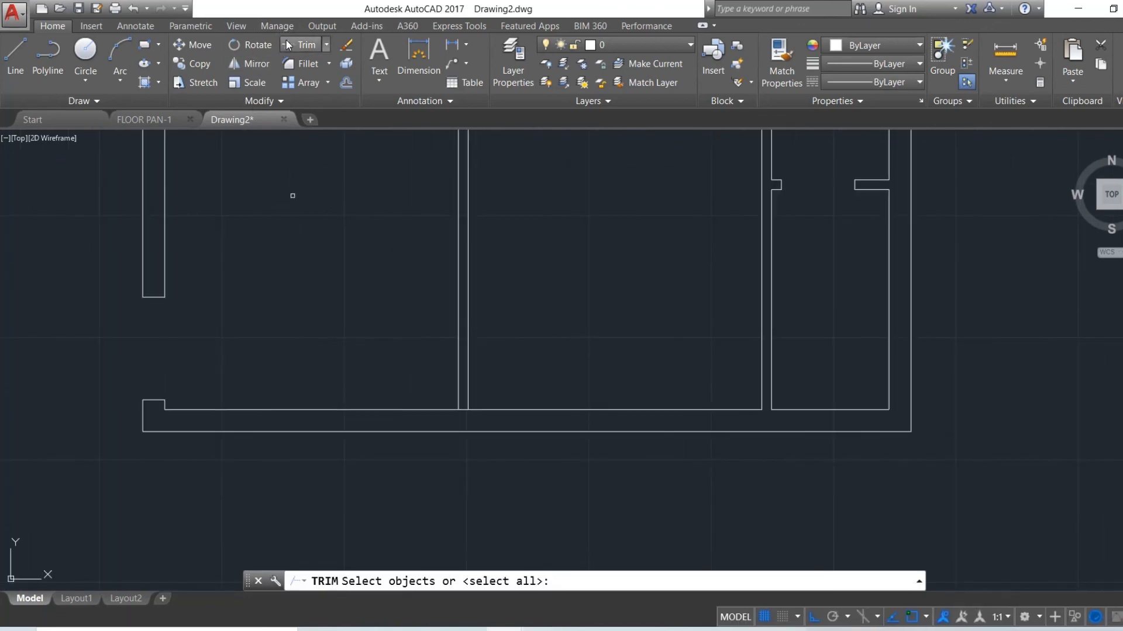
{"action": "key", "text": "Return"}
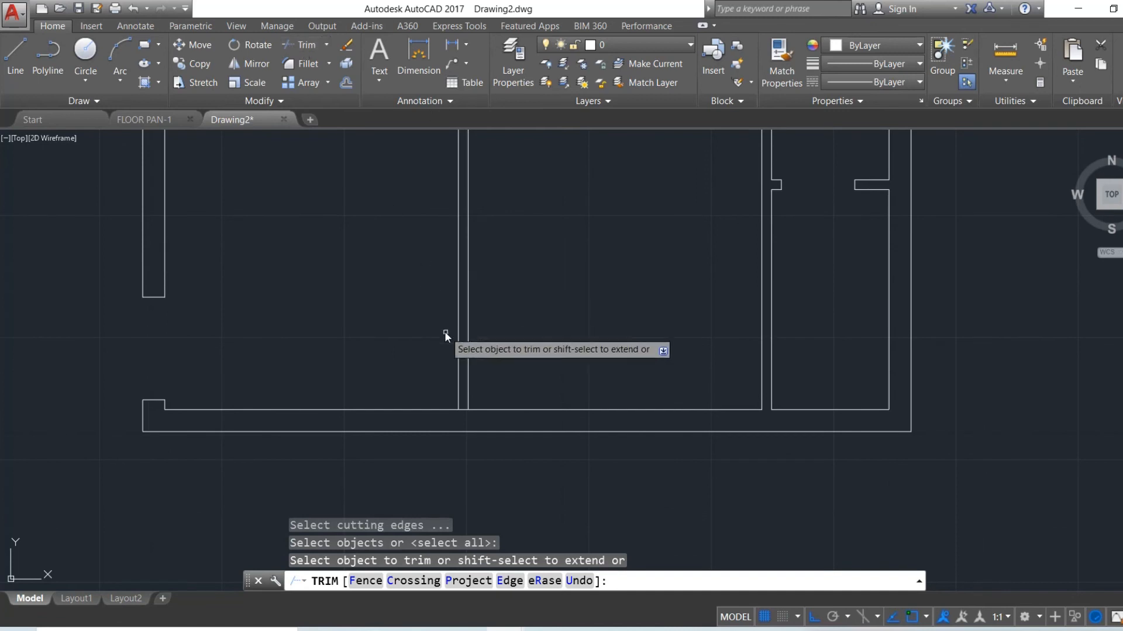
{"action": "left_click", "coordinate": [464, 408]}
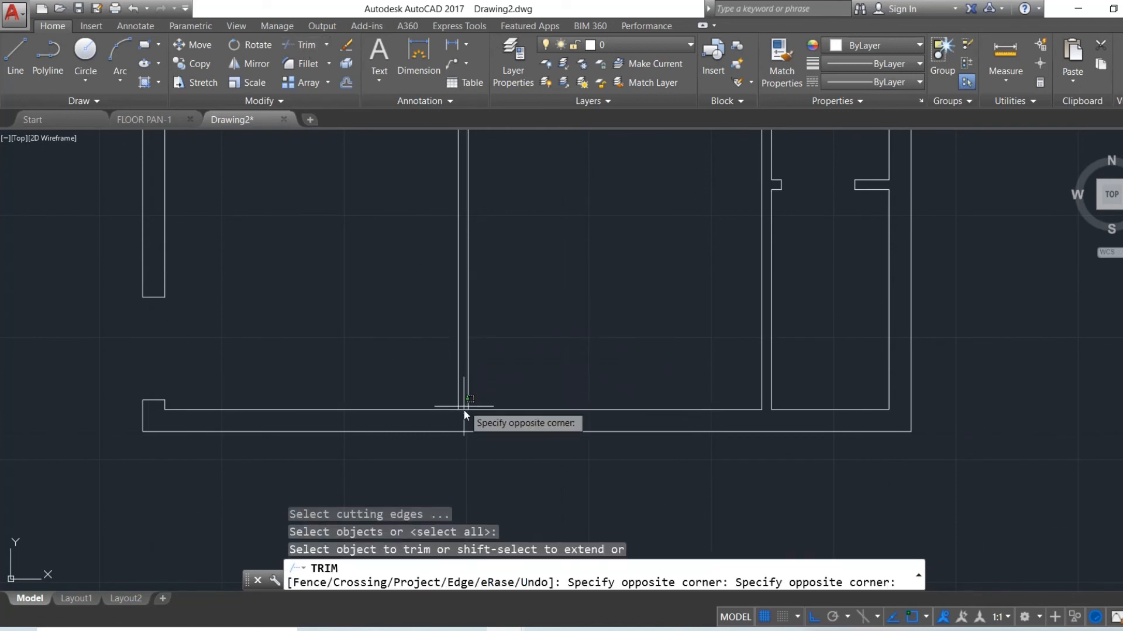
{"action": "left_click", "coordinate": [459, 419]}
{"action": "key", "text": "Escape"}
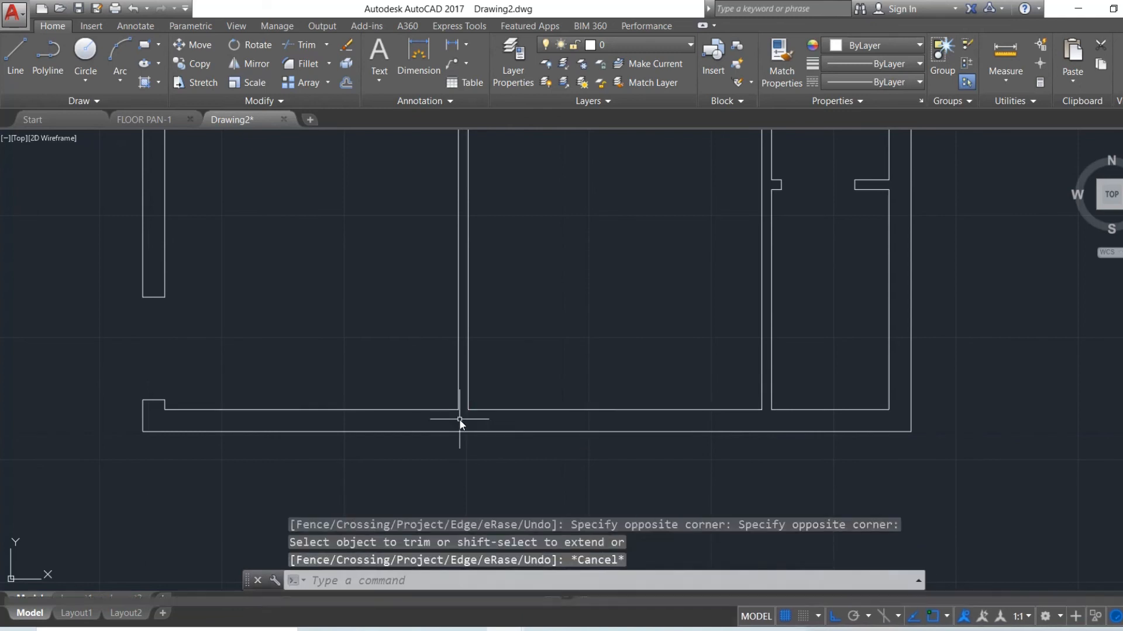
Review the whole plan and compare its walls and openings with the reference image plan2.jpg in Photos, then return to AutoCAD.
{"action": "scroll", "coordinate": [541, 374], "scroll_direction": "down", "scroll_amount": 5}
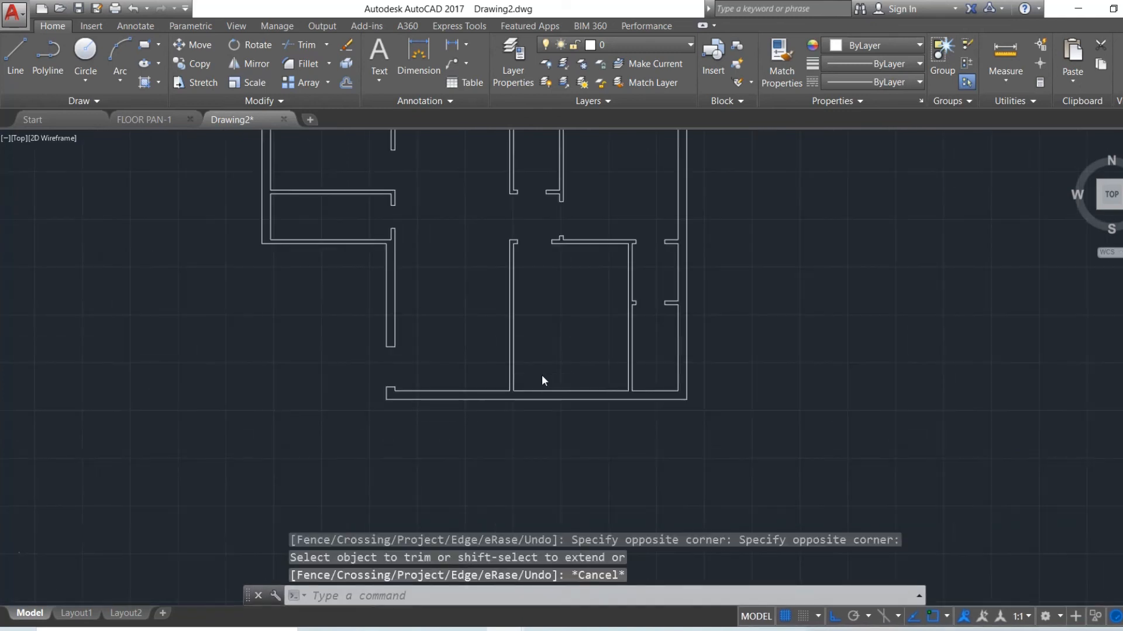
{"action": "scroll", "coordinate": [541, 374], "scroll_direction": "down", "scroll_amount": 4}
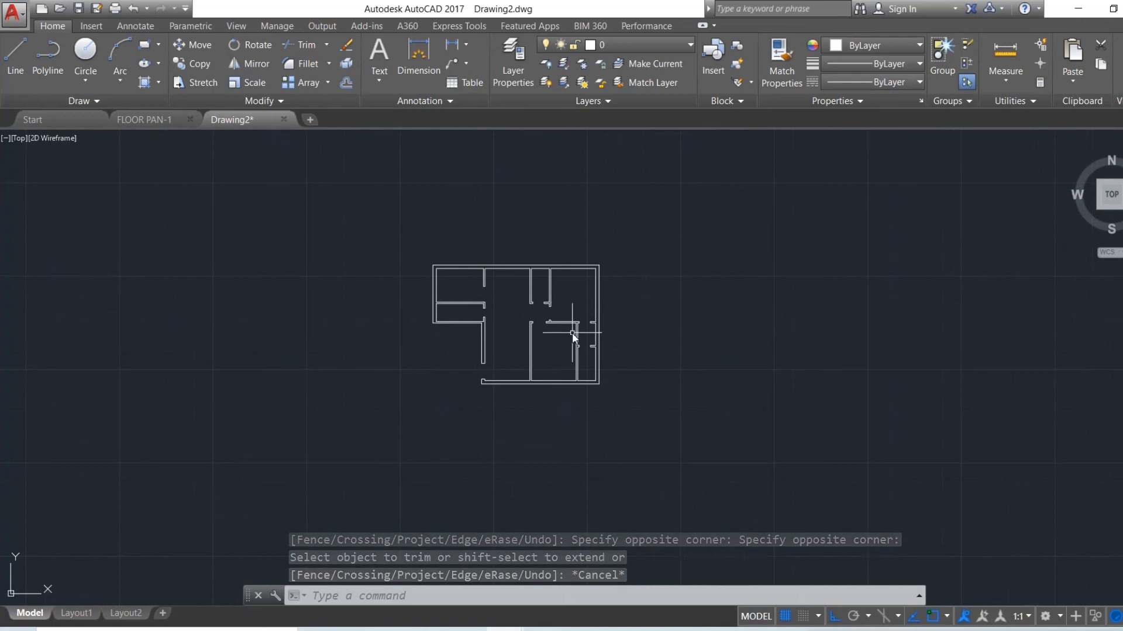
{"action": "scroll", "coordinate": [572, 332], "scroll_direction": "up", "scroll_amount": 6}
{"action": "scroll", "coordinate": [572, 332], "scroll_direction": "down", "scroll_amount": 3}
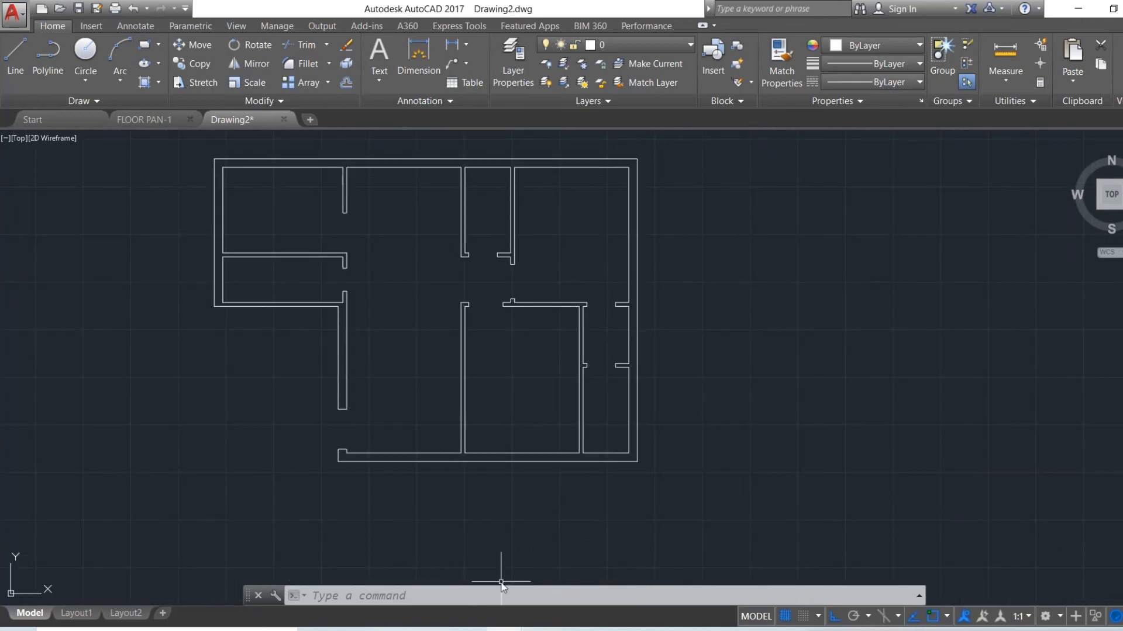
{"action": "key", "text": "alt+Tab"}
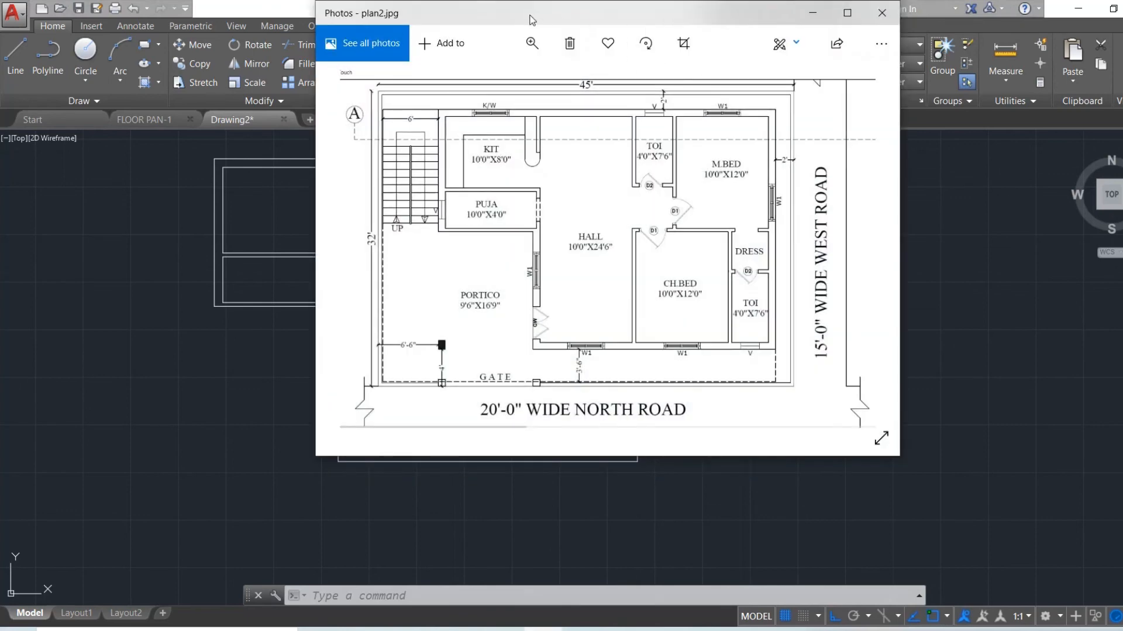
{"action": "left_click_drag", "start_coordinate": [553, 10], "coordinate": [802, 110]}
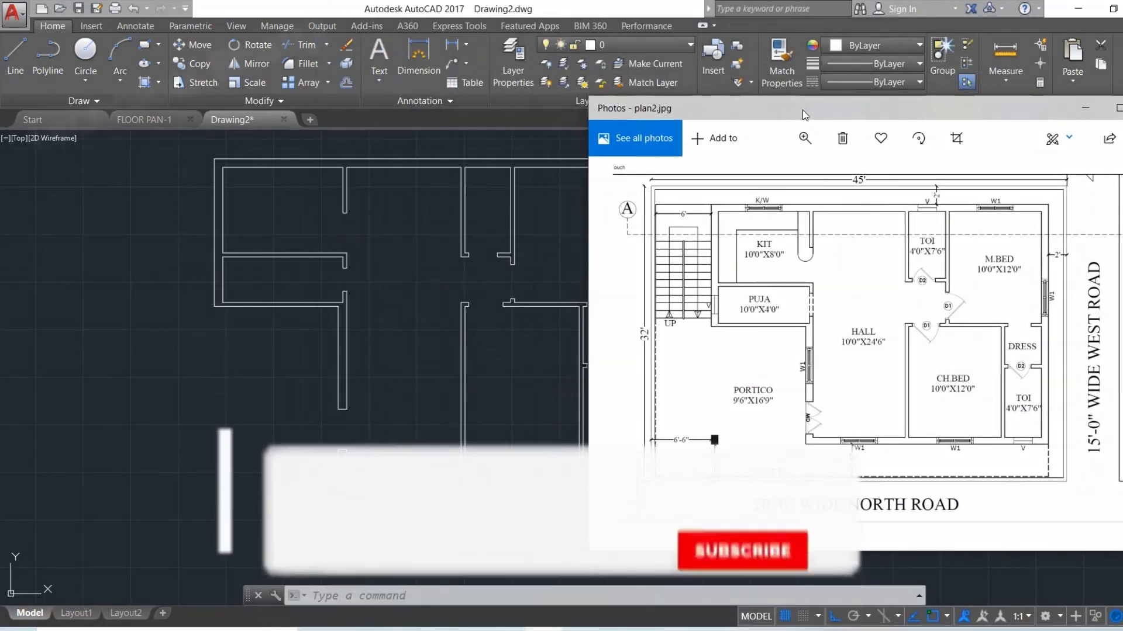
{"action": "left_click_drag", "start_coordinate": [803, 110], "coordinate": [721, 135]}
{"action": "left_click", "coordinate": [318, 286]}
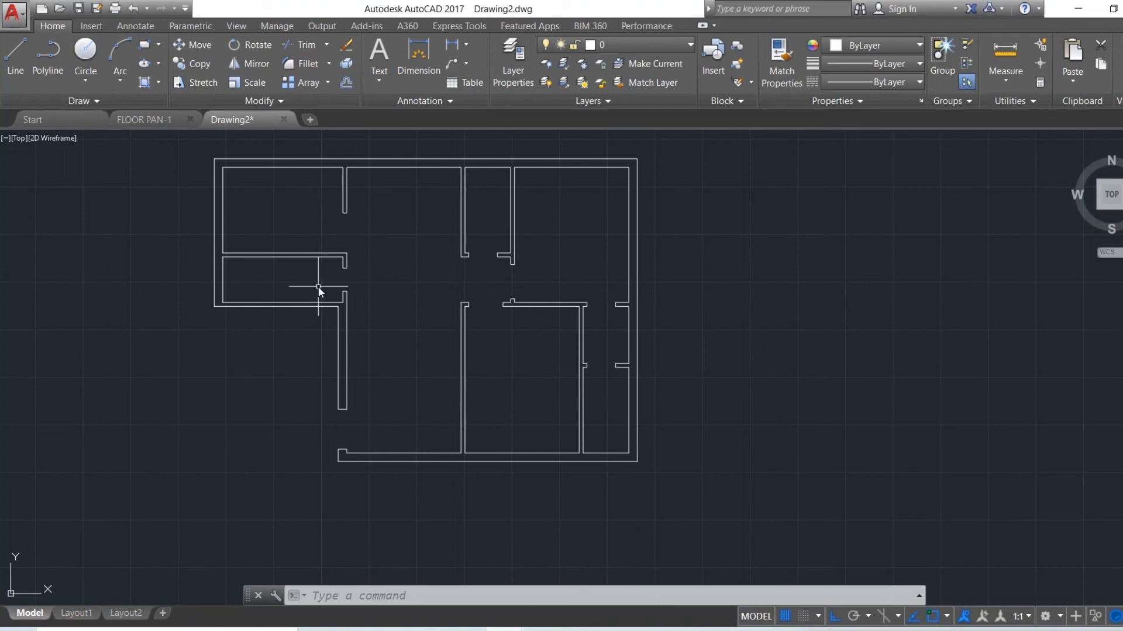
Make the Defpoints layer current in the layer properties and rename it WALLS.
{"action": "left_click", "coordinate": [509, 64]}
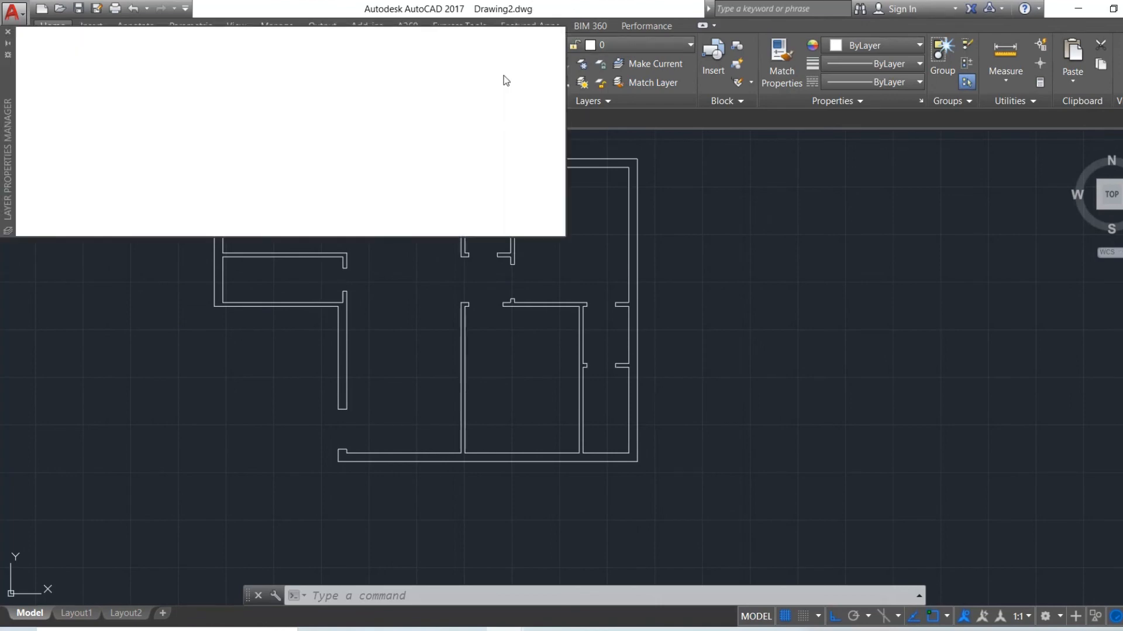
{"action": "double_click", "coordinate": [159, 95]}
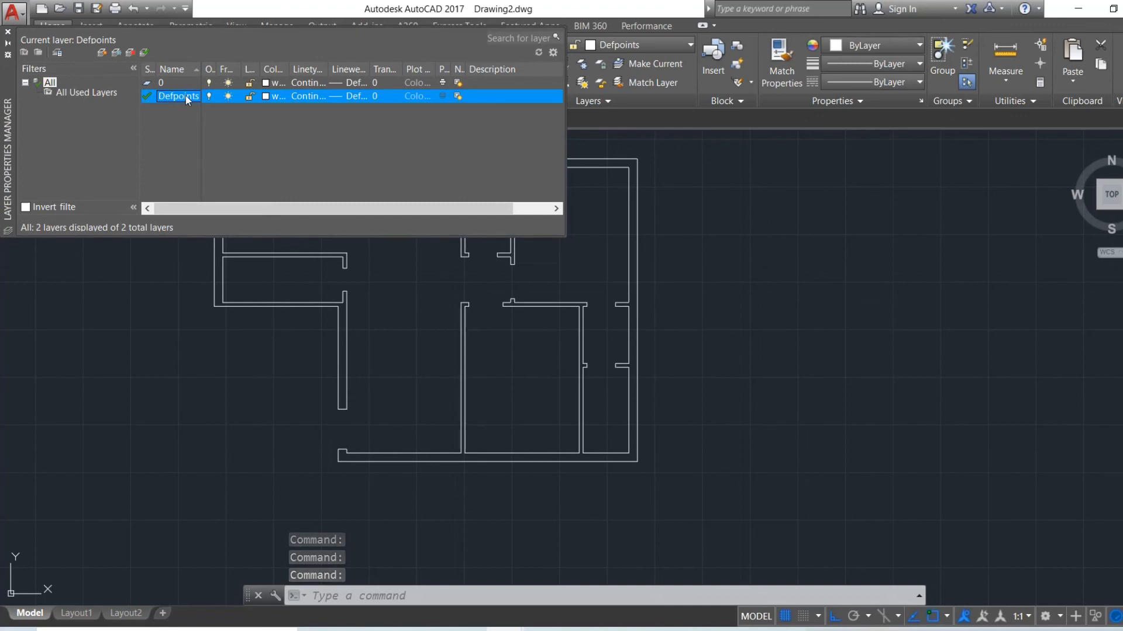
{"action": "right_click", "coordinate": [185, 96]}
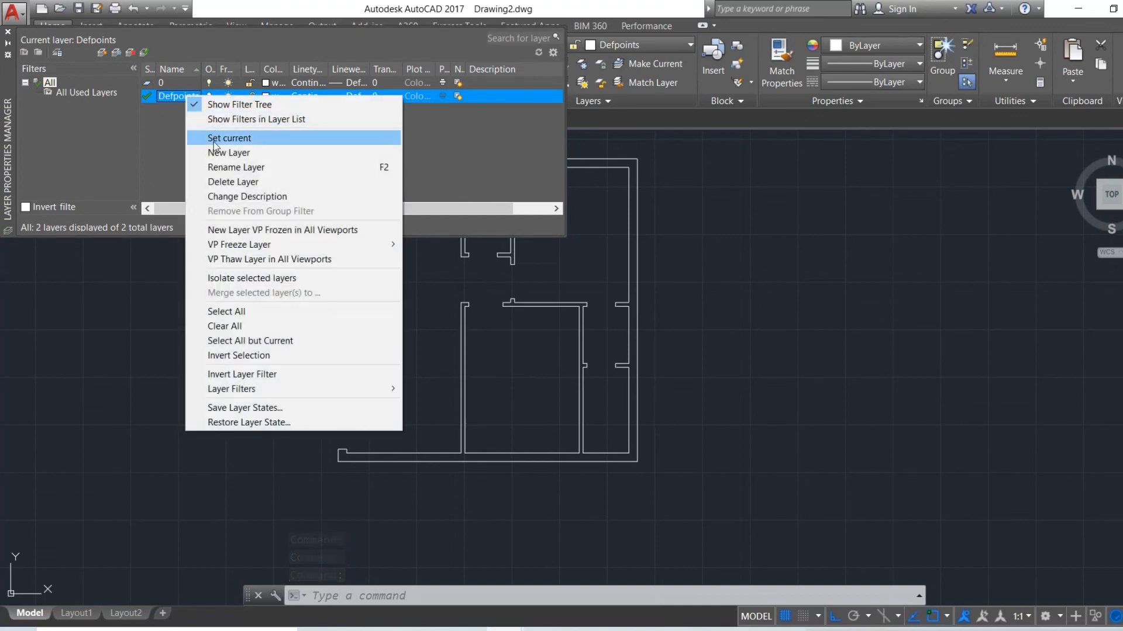
{"action": "left_click", "coordinate": [216, 168]}
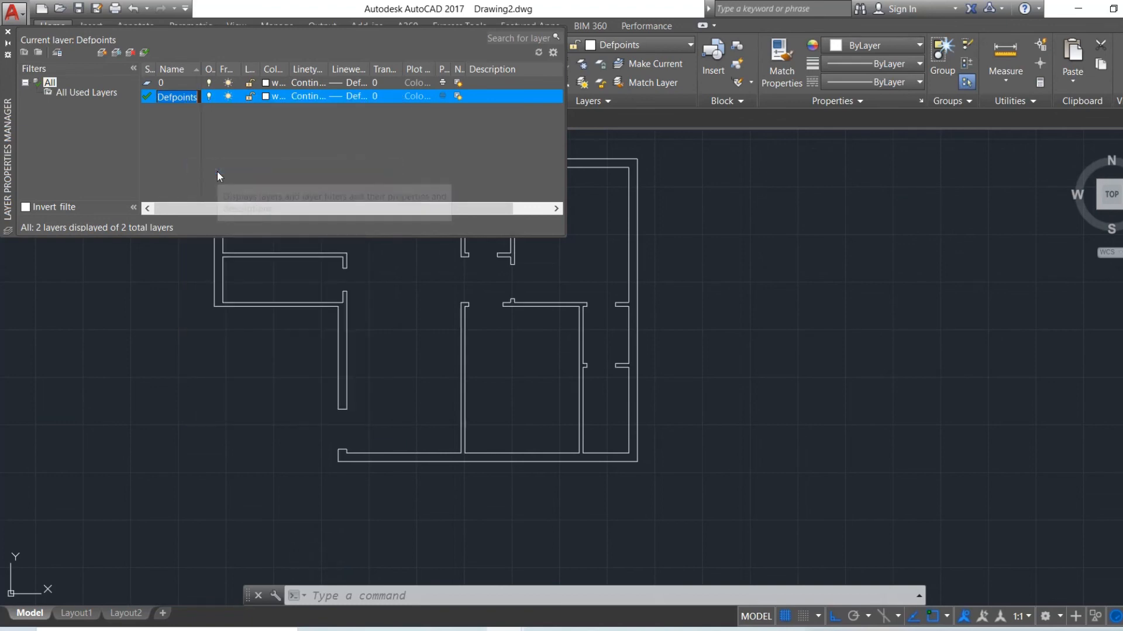
{"action": "type", "text": "WALLS"}
{"action": "key", "text": "Return"}
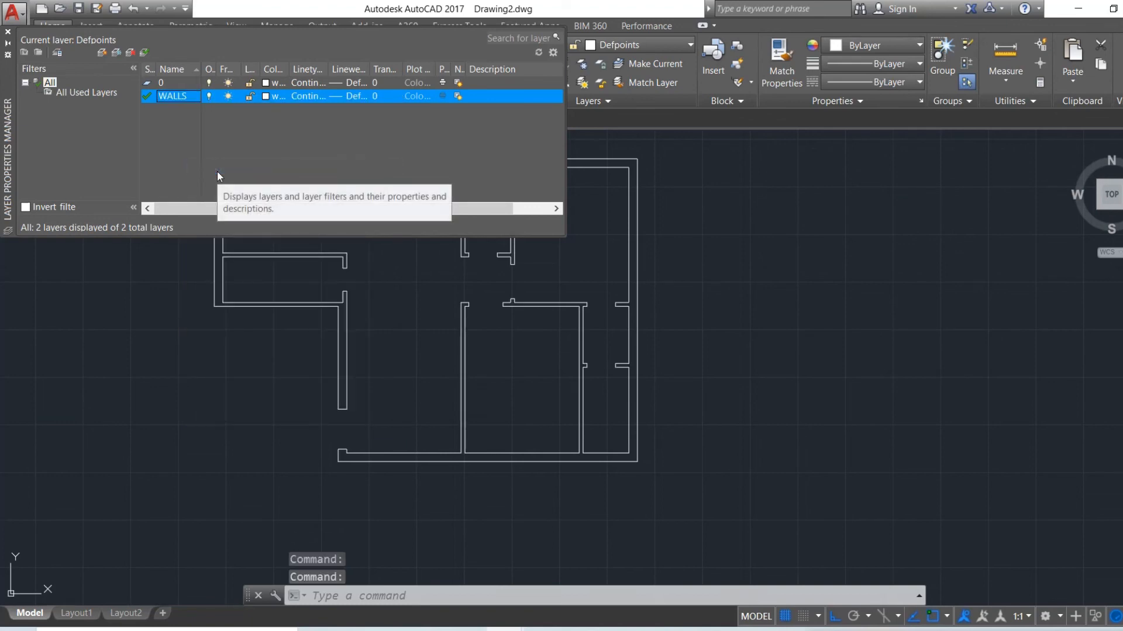
Set the WALLS layer's color to red, index color 10.
{"action": "left_click", "coordinate": [266, 98]}
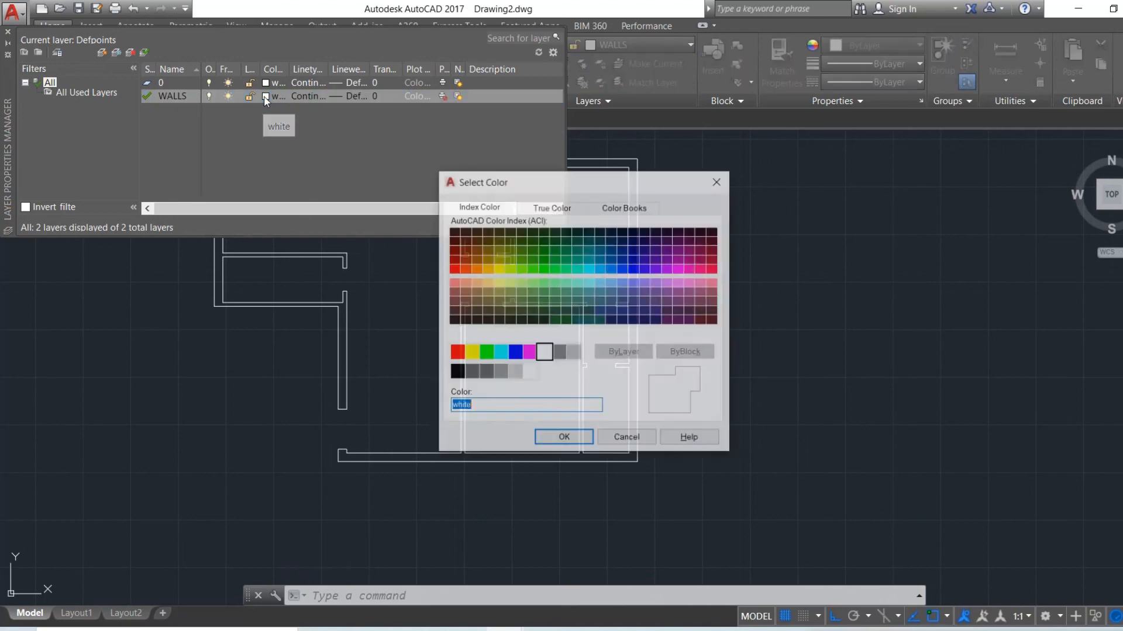
{"action": "left_click", "coordinate": [455, 261]}
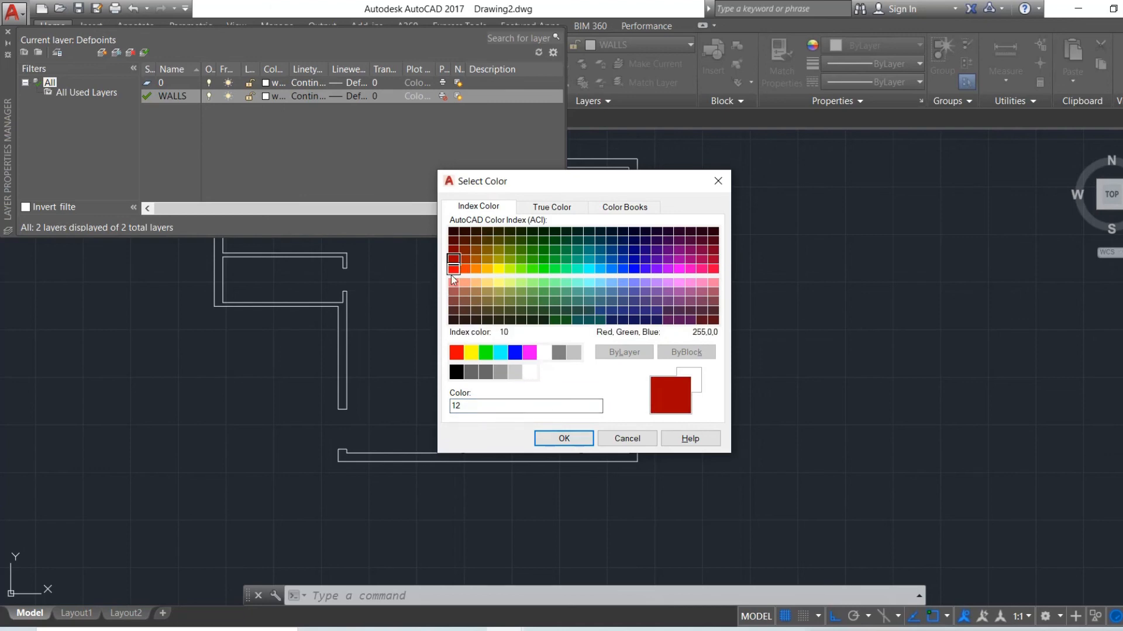
{"action": "left_click", "coordinate": [455, 270]}
{"action": "left_click", "coordinate": [566, 439]}
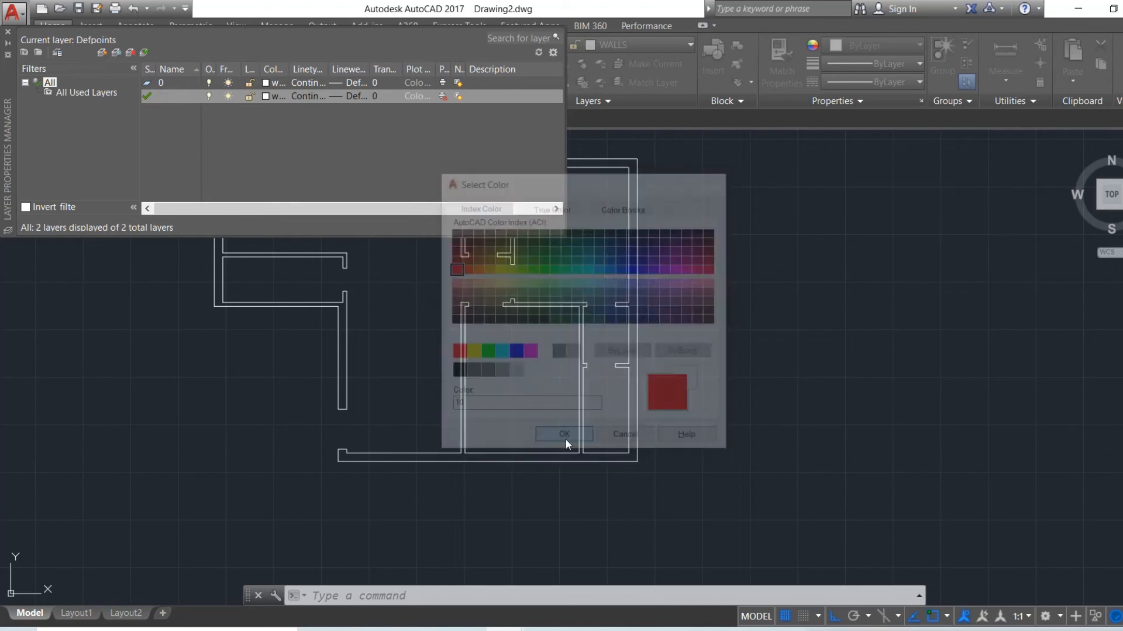
Add a new layer named WINDOWS and set its color to yellow-green, index color 60.
{"action": "left_click", "coordinate": [107, 49]}
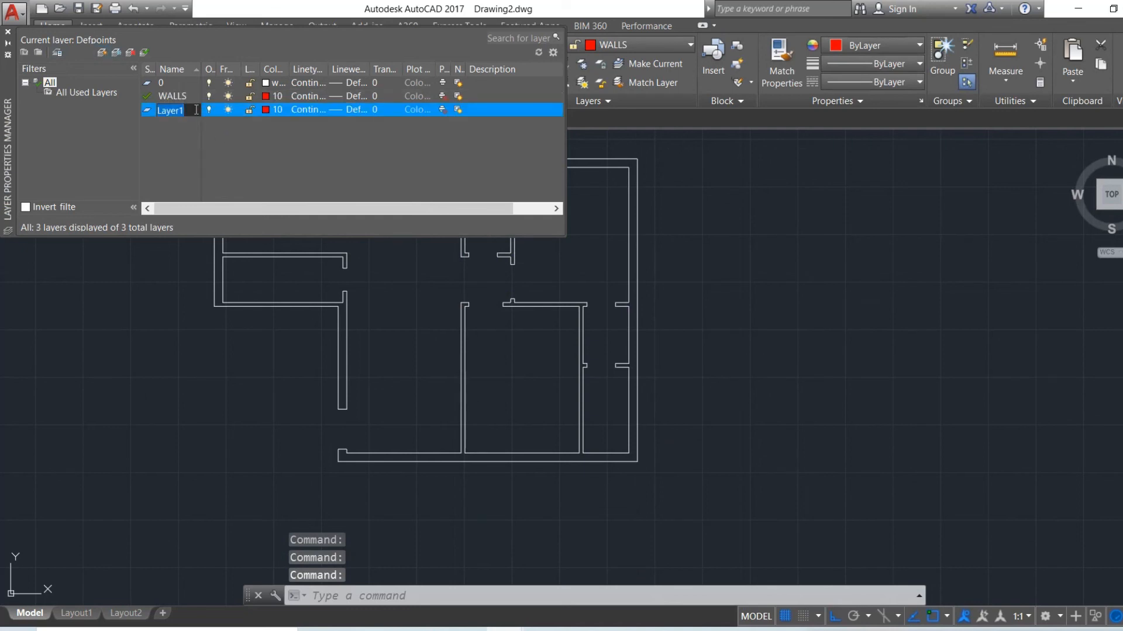
{"action": "type", "text": "WIN"}
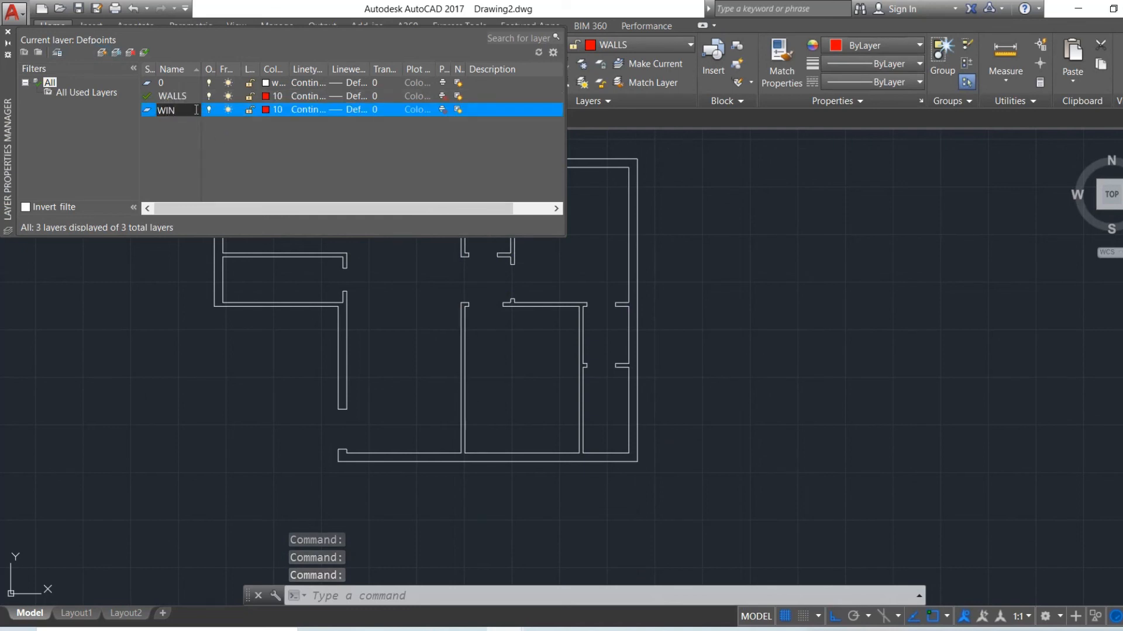
{"action": "type", "text": "DOWS"}
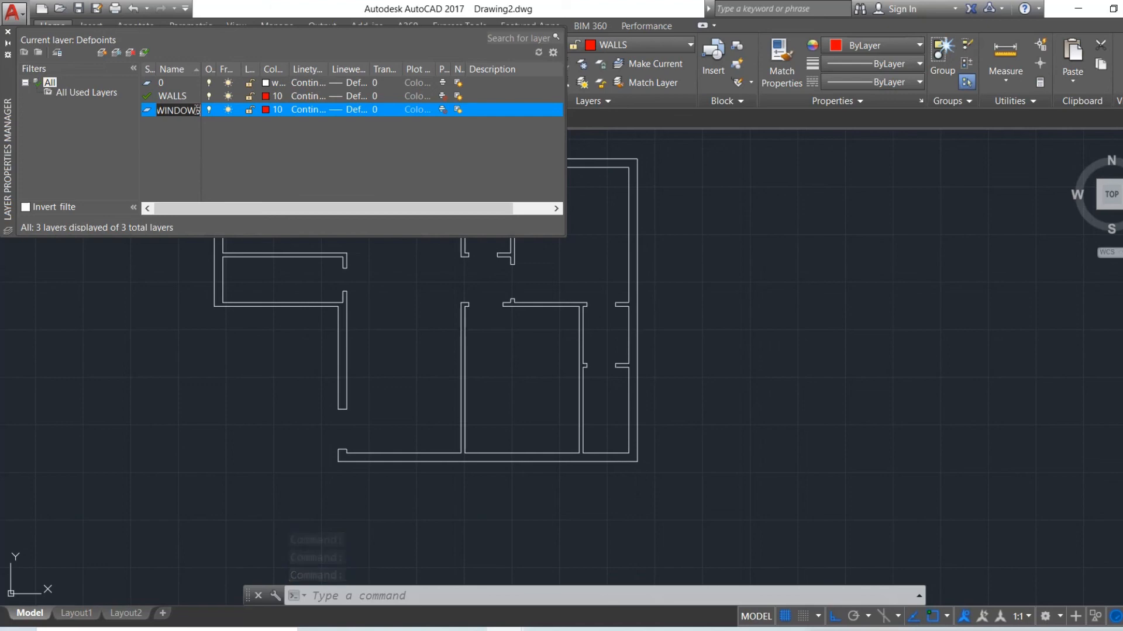
{"action": "key", "text": "Return"}
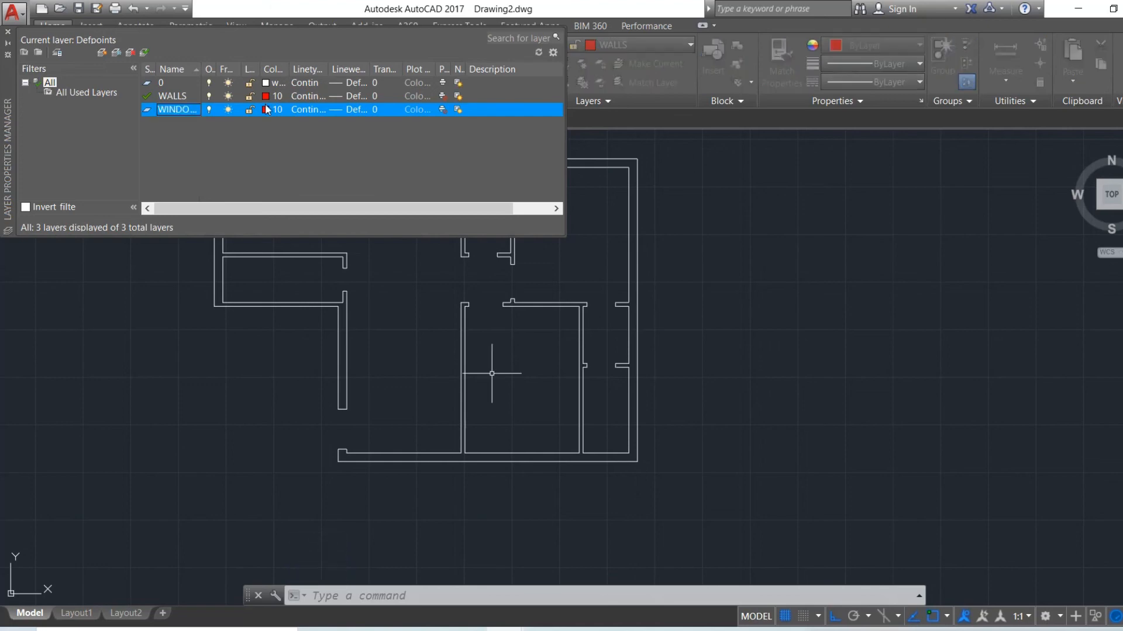
{"action": "left_click", "coordinate": [266, 109]}
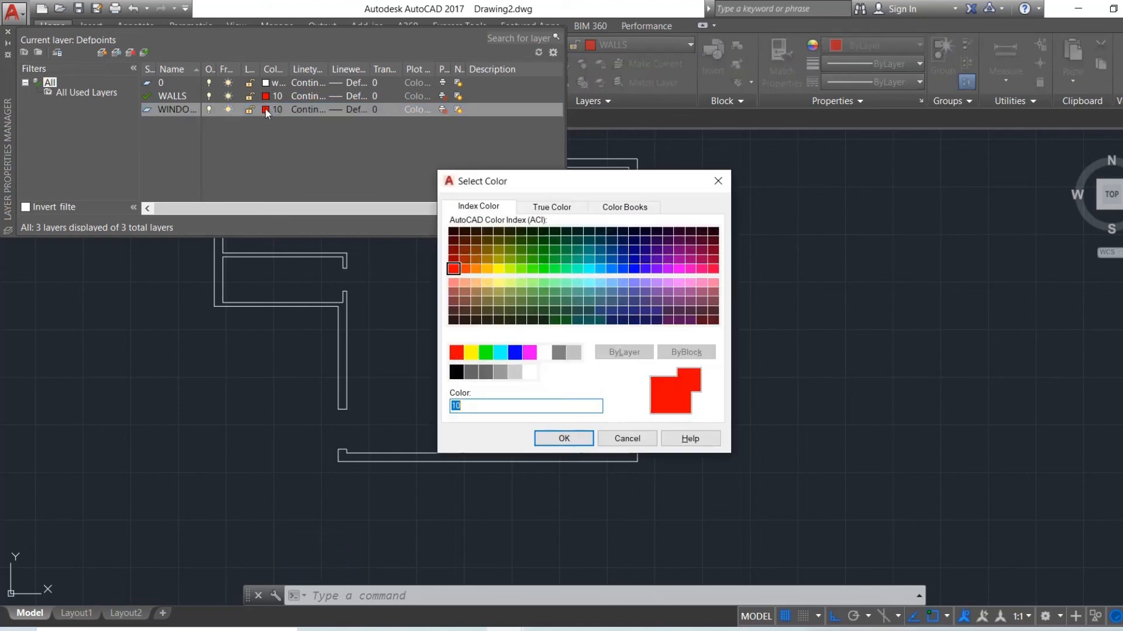
{"action": "left_click", "coordinate": [508, 270]}
{"action": "left_click", "coordinate": [558, 442]}
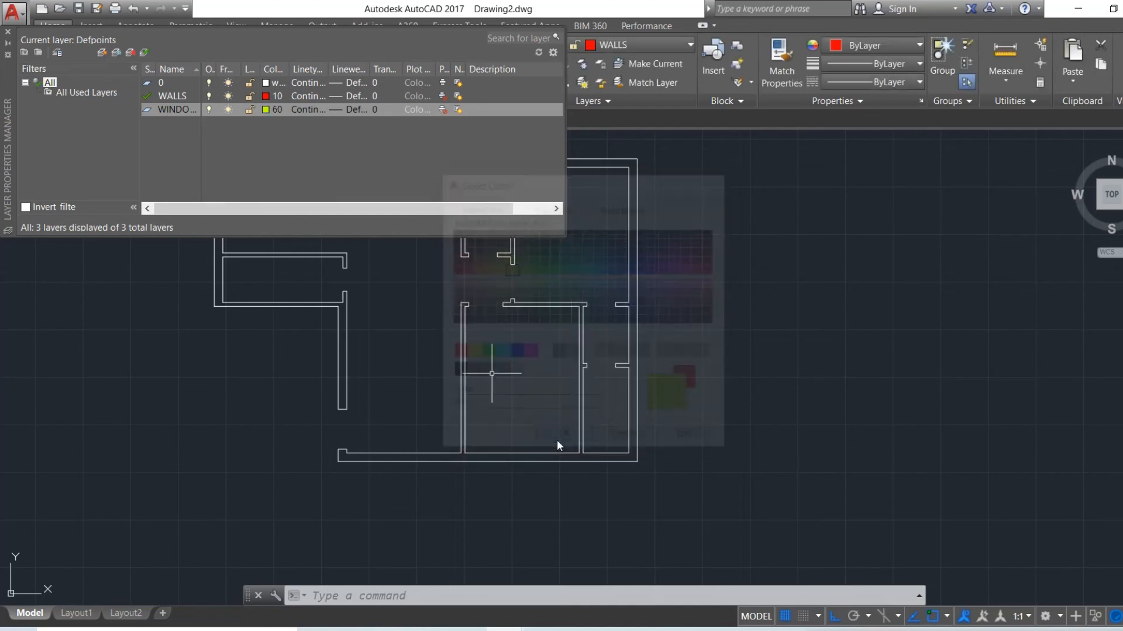
Set the WALLS layer's lineweight to 0.05 mm.
{"action": "left_click", "coordinate": [338, 95]}
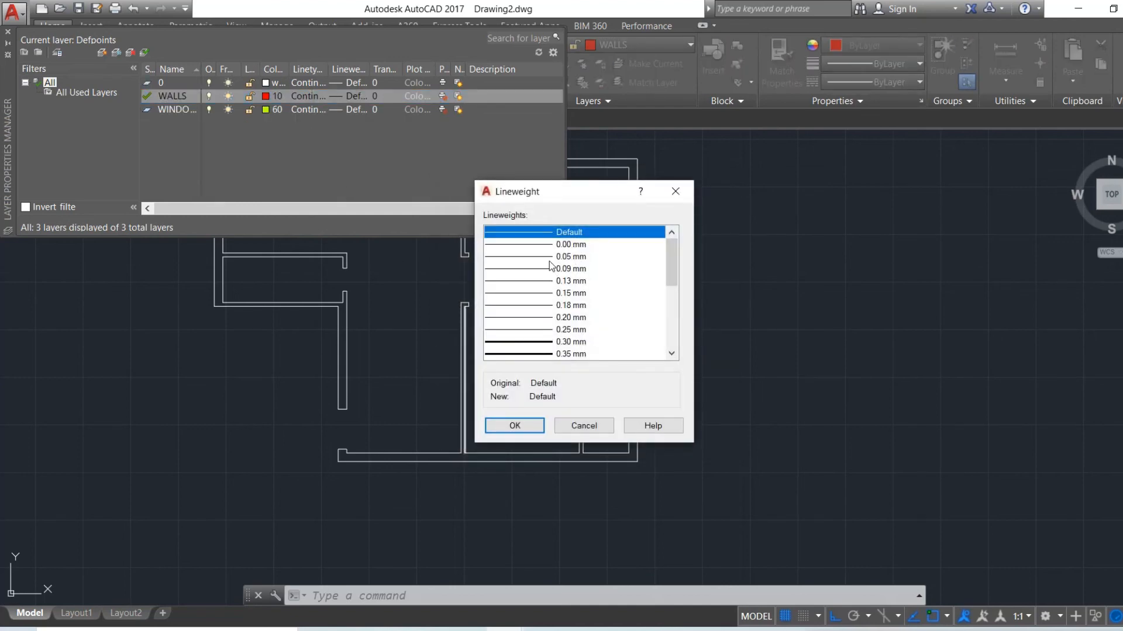
{"action": "left_click", "coordinate": [551, 257]}
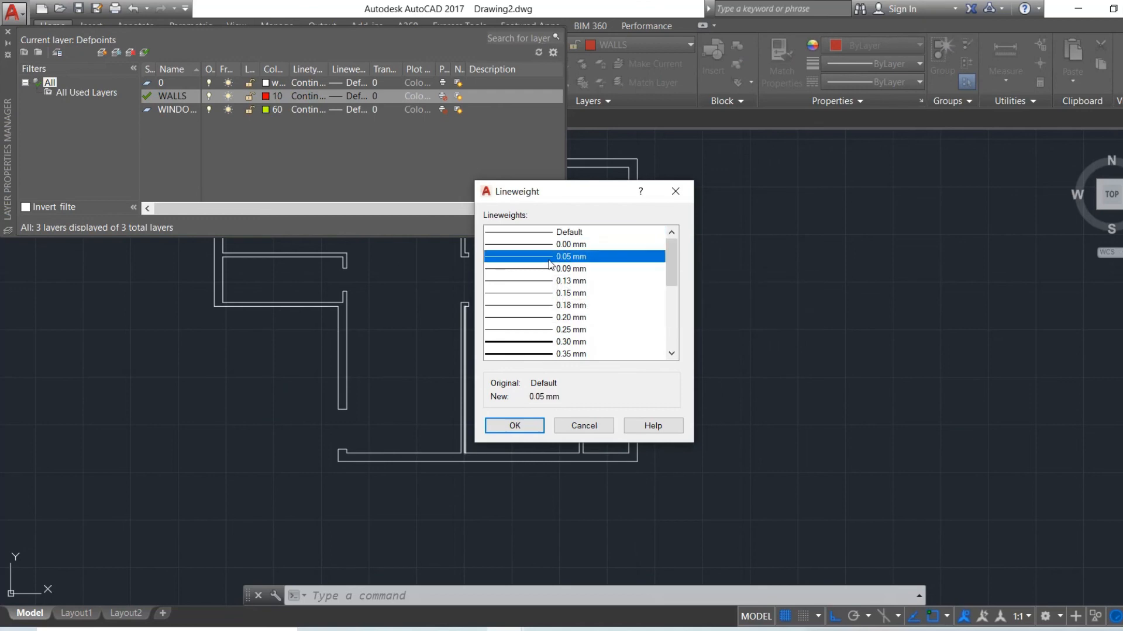
{"action": "left_click", "coordinate": [515, 426]}
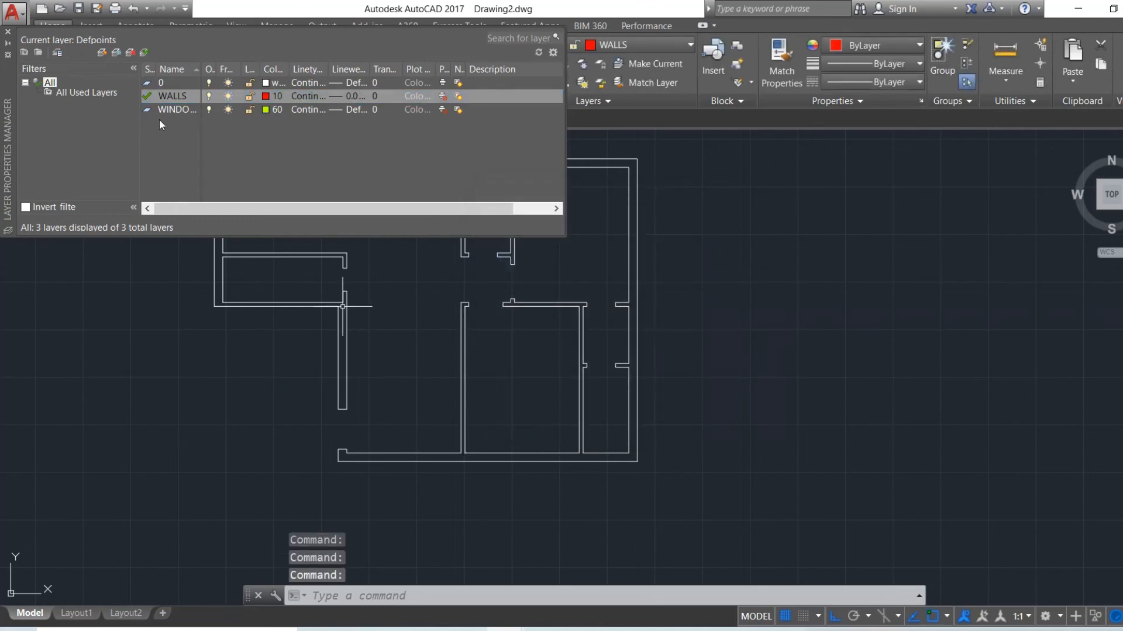
Add a new layer named DOORS and set its color to dark green, index color 94.
{"action": "left_click", "coordinate": [104, 51]}
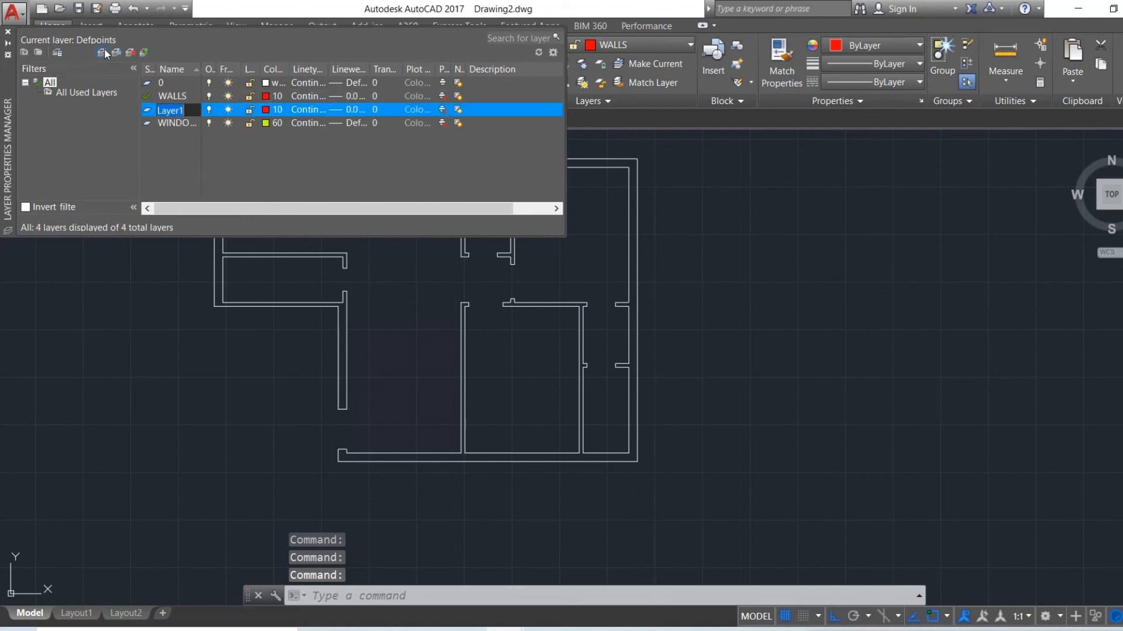
{"action": "type", "text": "DOORS"}
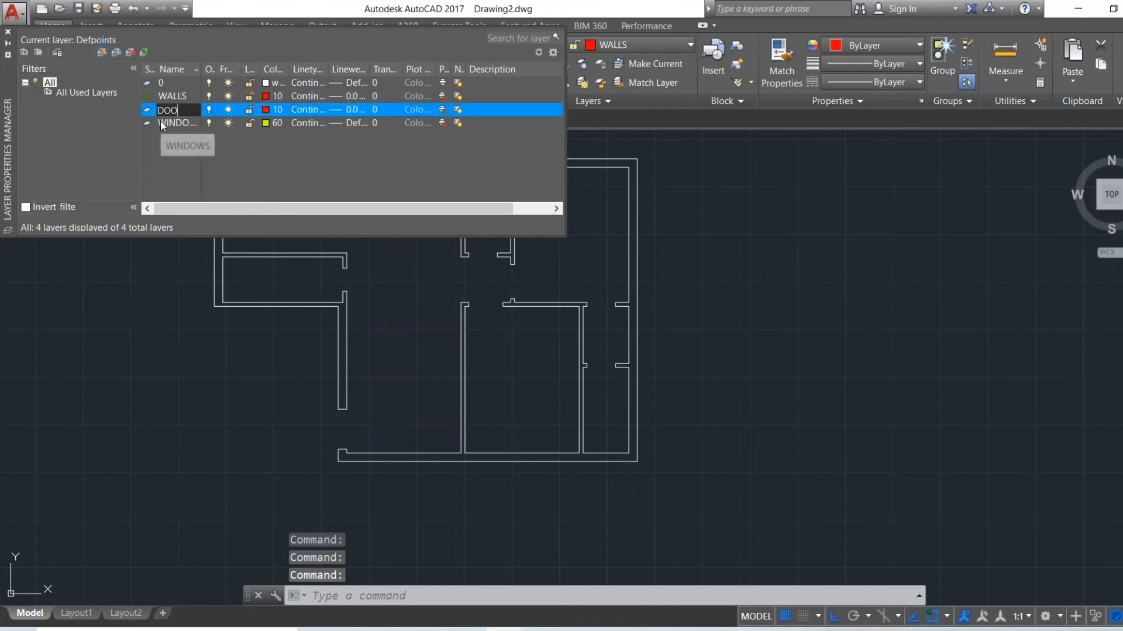
{"action": "left_click", "coordinate": [266, 110]}
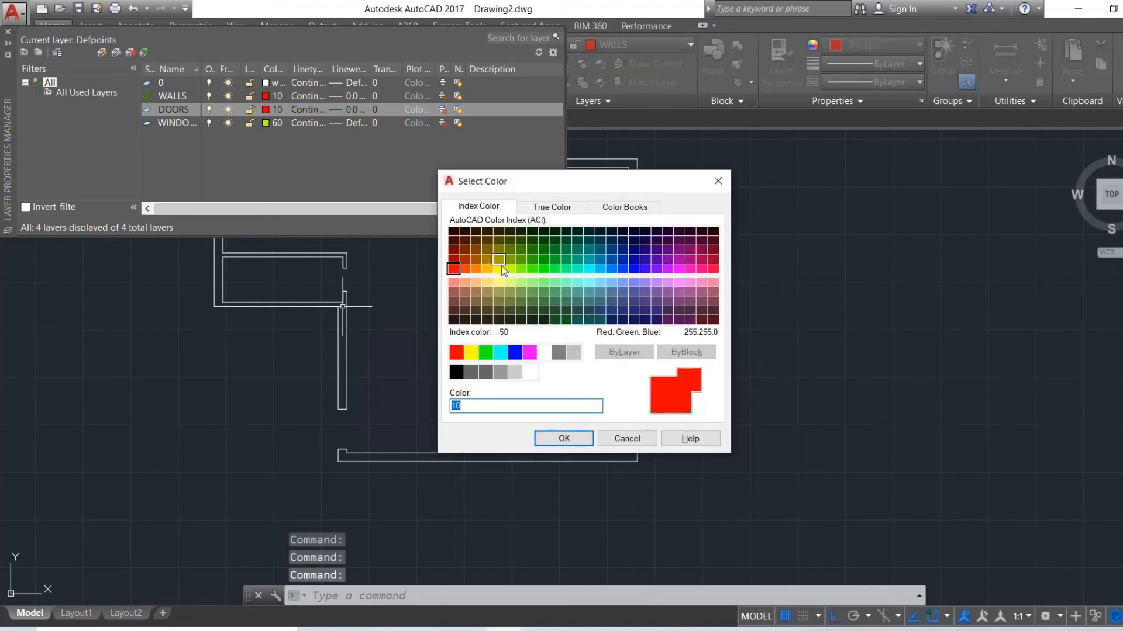
{"action": "left_click", "coordinate": [544, 250]}
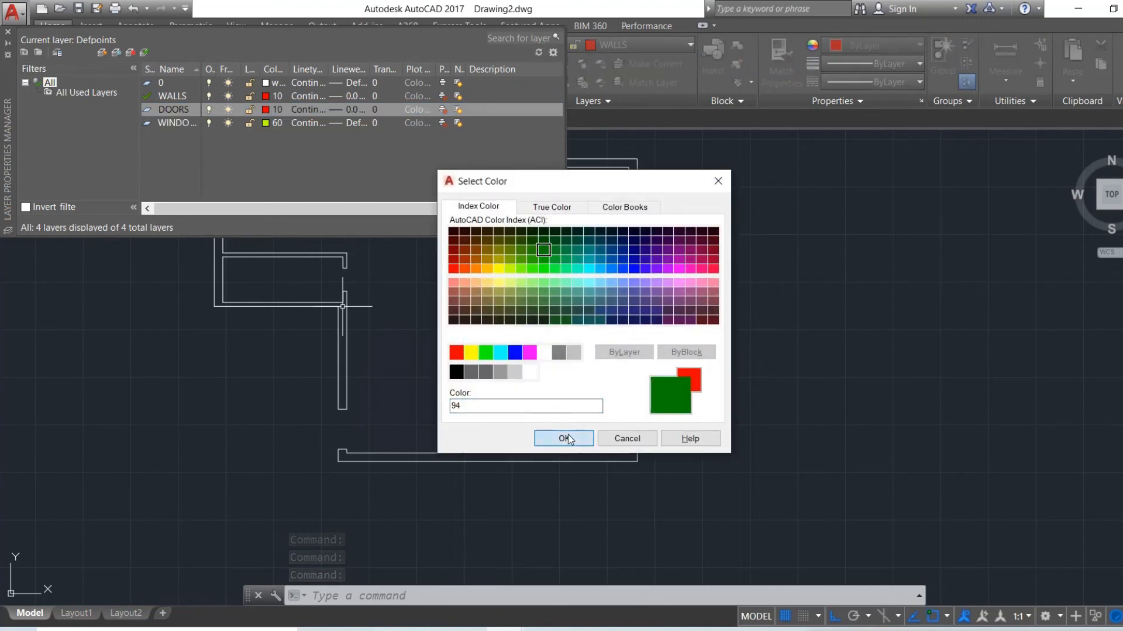
{"action": "left_click", "coordinate": [567, 435]}
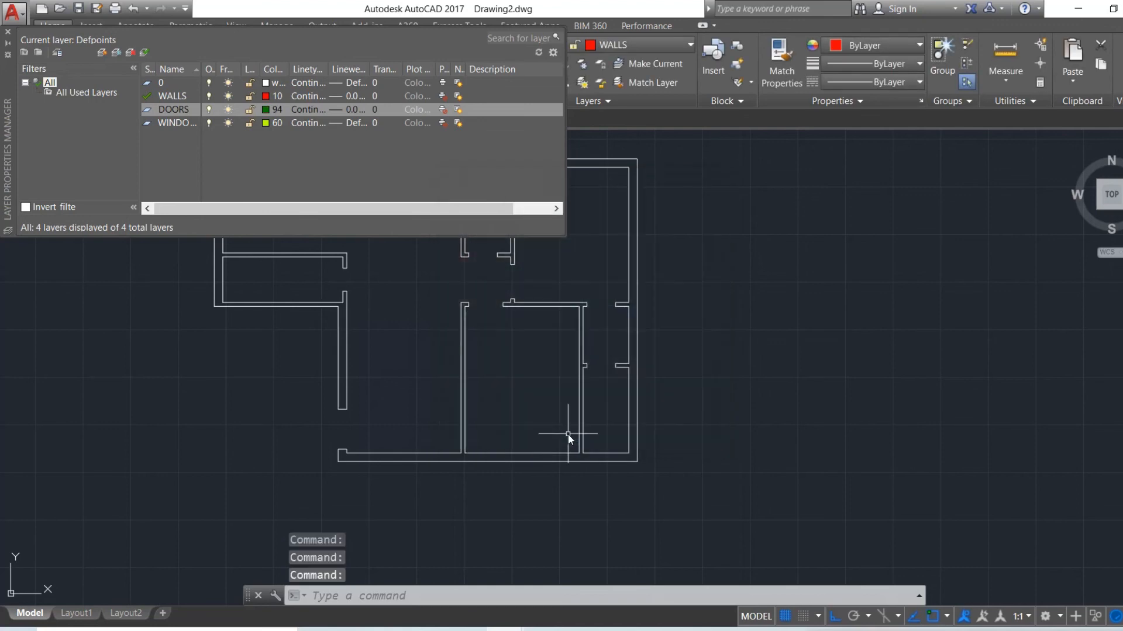
Set the DOORS layer's lineweight to Default and close the layer properties.
{"action": "left_click", "coordinate": [357, 111]}
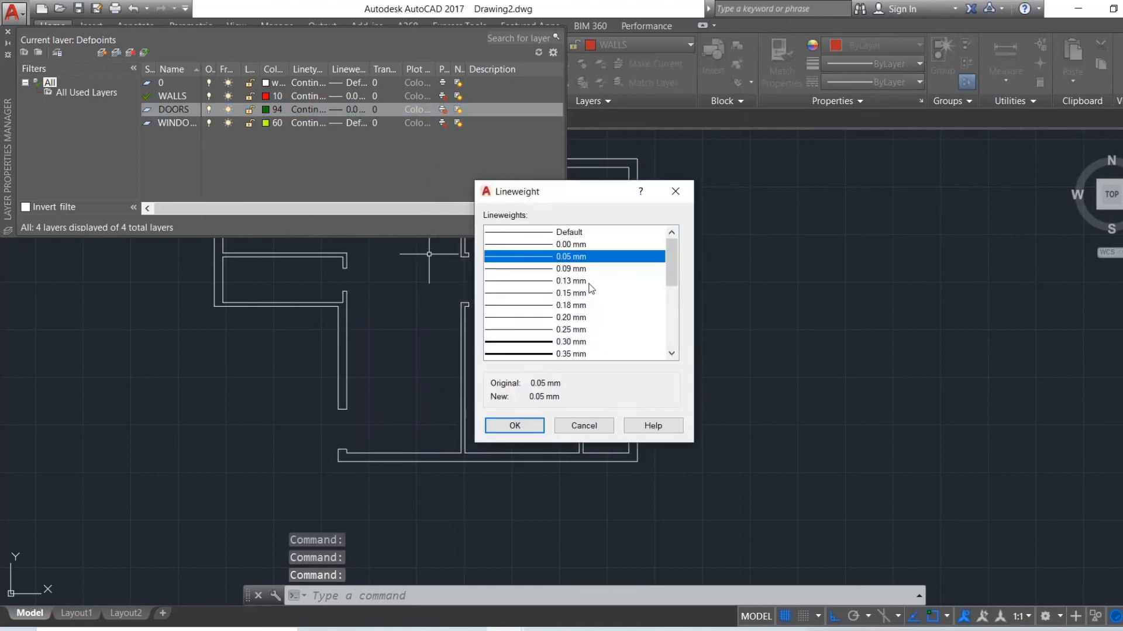
{"action": "left_click", "coordinate": [570, 232]}
{"action": "left_click", "coordinate": [523, 424]}
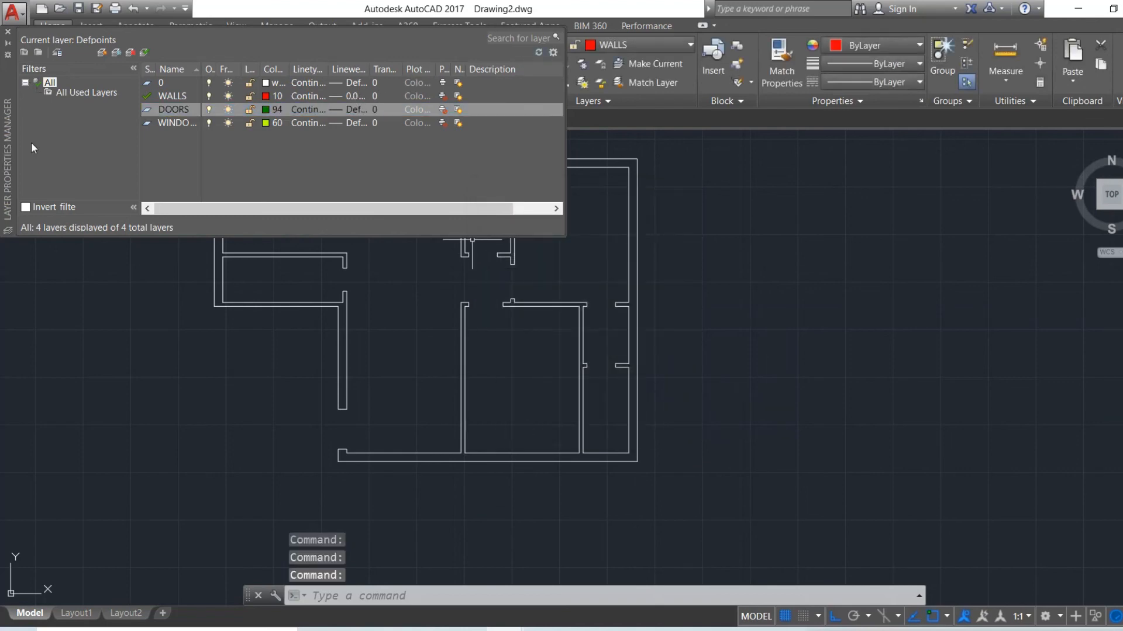
{"action": "left_click", "coordinate": [7, 31]}
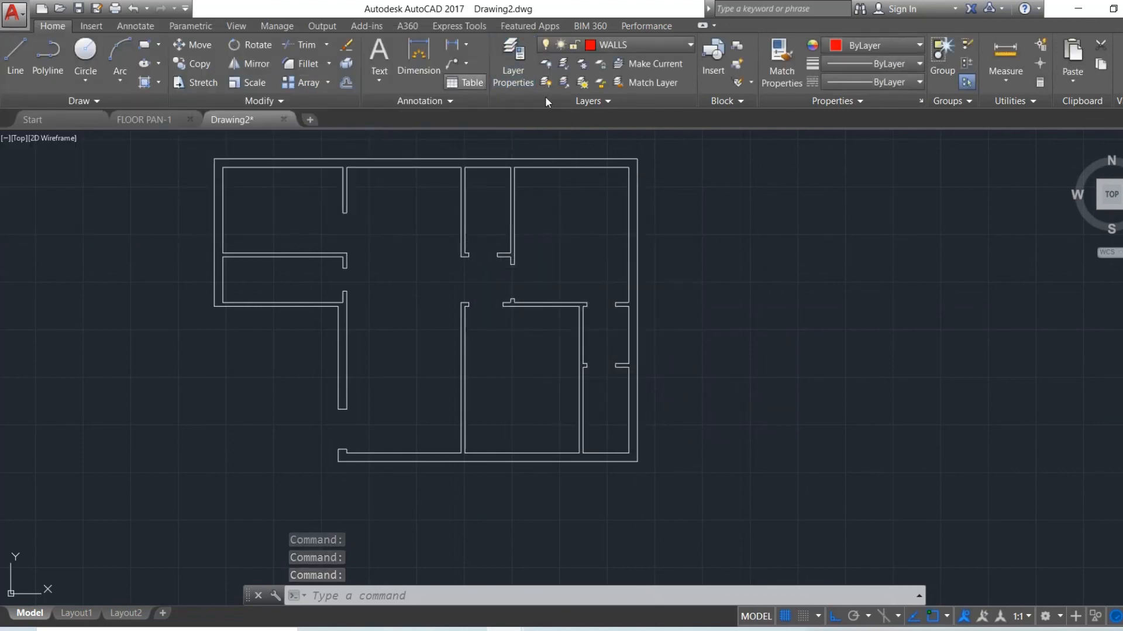
Select all the wall lines of the floor plan, assign them to the WALLS layer and clear the selection.
{"action": "left_click", "coordinate": [644, 42]}
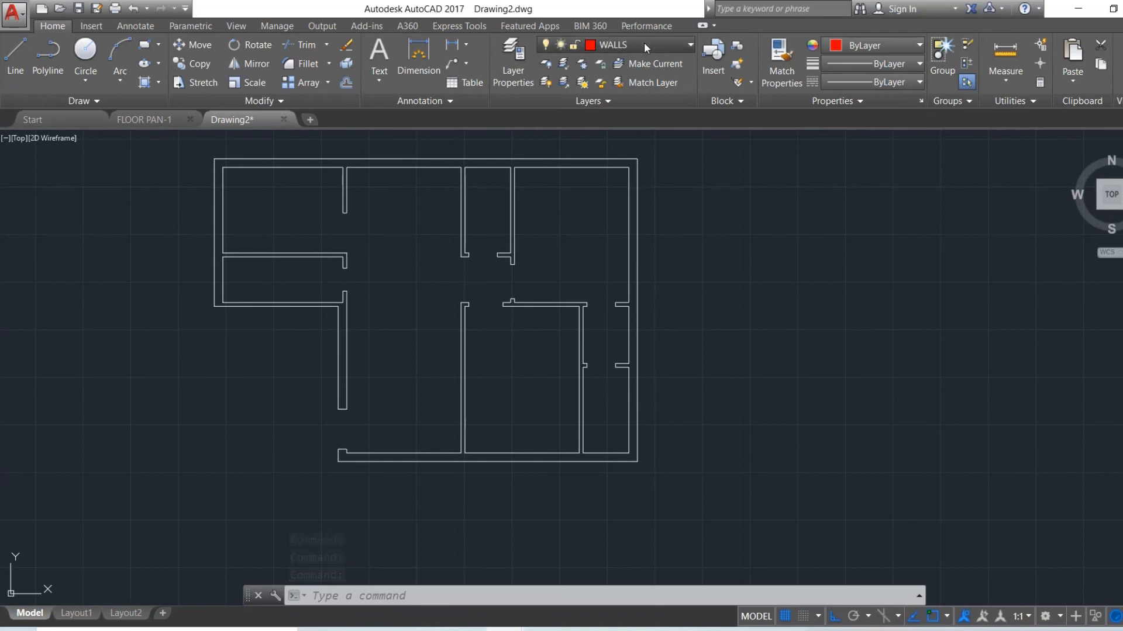
{"action": "left_click", "coordinate": [630, 97]}
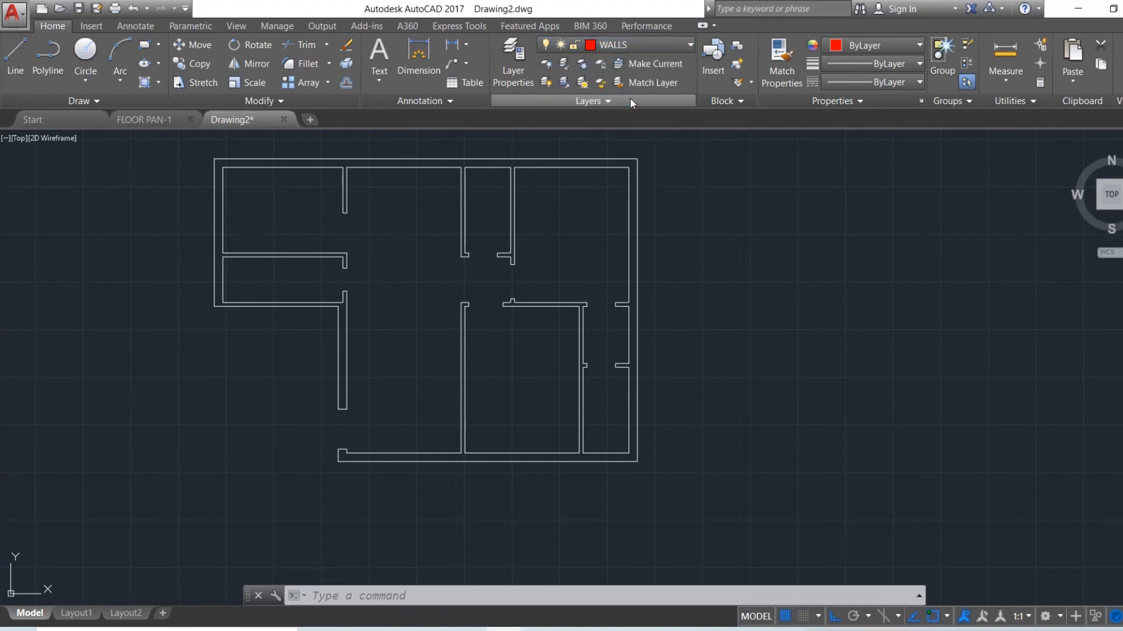
{"action": "mouse_move", "coordinate": [772, 454]}
{"action": "left_mouse_down"}
{"action": "mouse_move", "coordinate": [503, 476]}
{"action": "mouse_move", "coordinate": [243, 251]}
{"action": "mouse_move", "coordinate": [576, 134]}
{"action": "mouse_move", "coordinate": [672, 142]}
{"action": "left_mouse_up"}
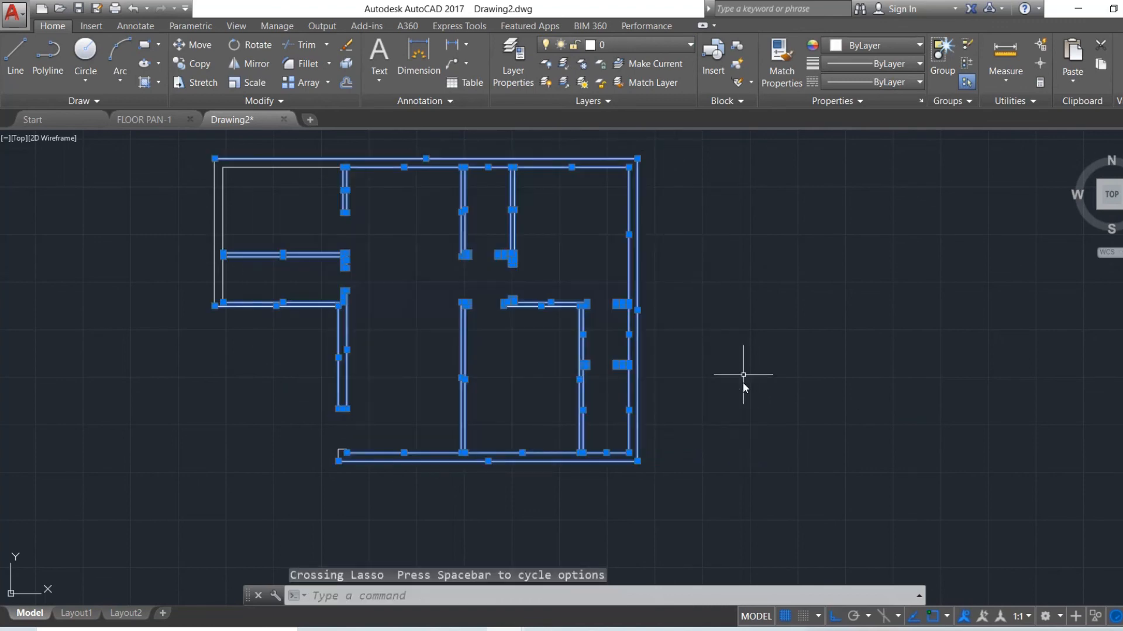
{"action": "mouse_move", "coordinate": [722, 469]}
{"action": "left_mouse_down"}
{"action": "mouse_move", "coordinate": [2, 420]}
{"action": "mouse_move", "coordinate": [371, 212]}
{"action": "mouse_move", "coordinate": [339, 155]}
{"action": "mouse_move", "coordinate": [228, 129]}
{"action": "mouse_move", "coordinate": [142, 203]}
{"action": "mouse_move", "coordinate": [141, 219]}
{"action": "left_mouse_up"}
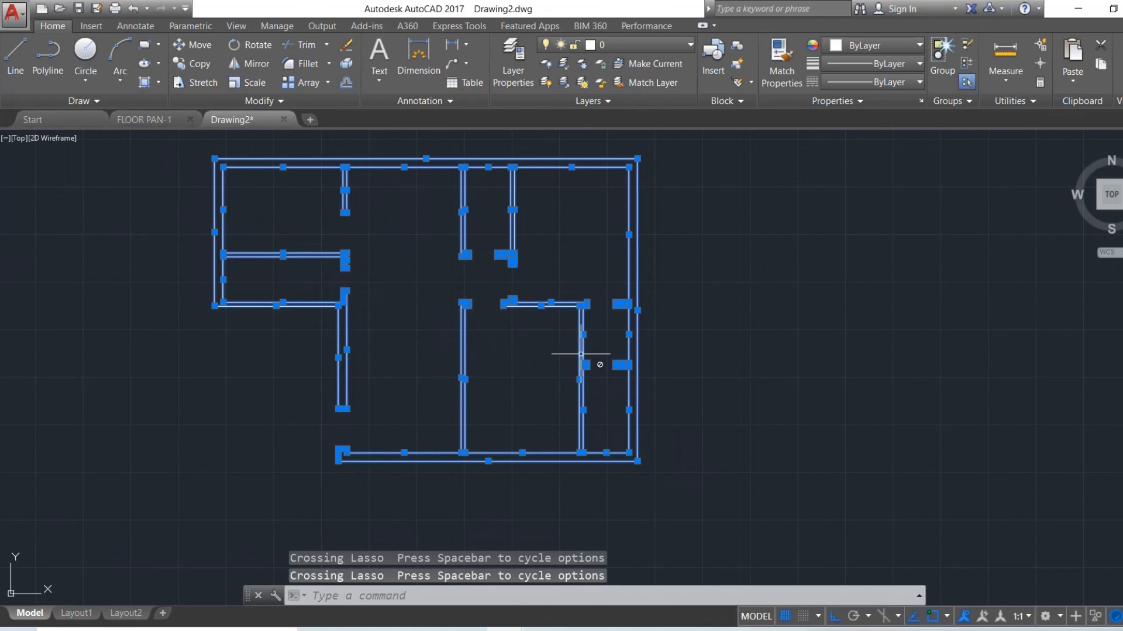
{"action": "left_click", "coordinate": [697, 179]}
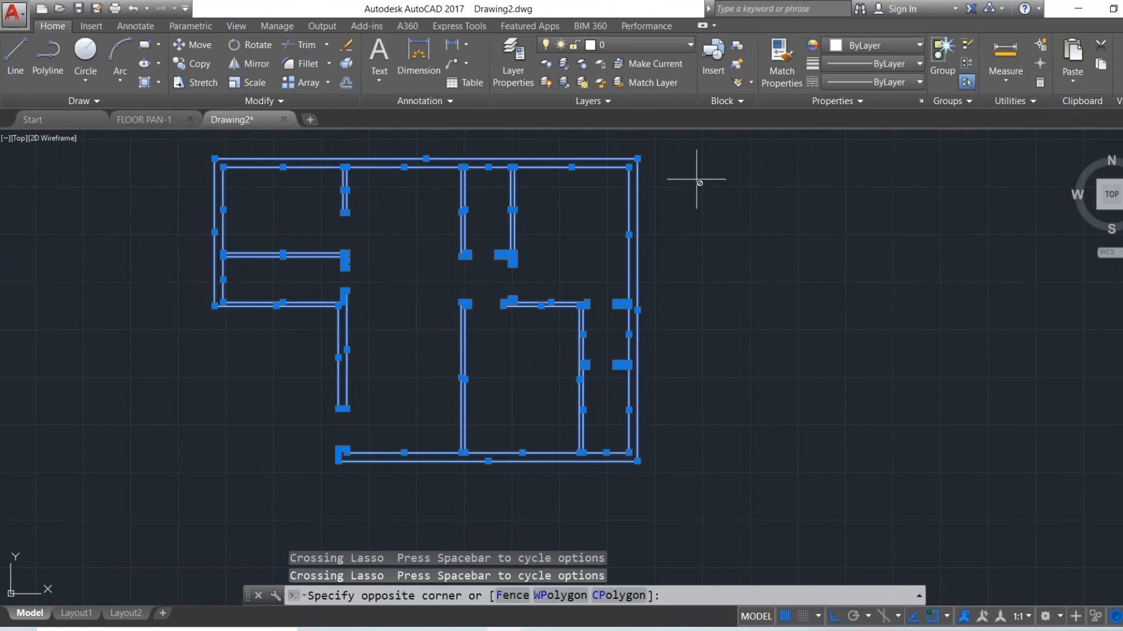
{"action": "left_click", "coordinate": [183, 546]}
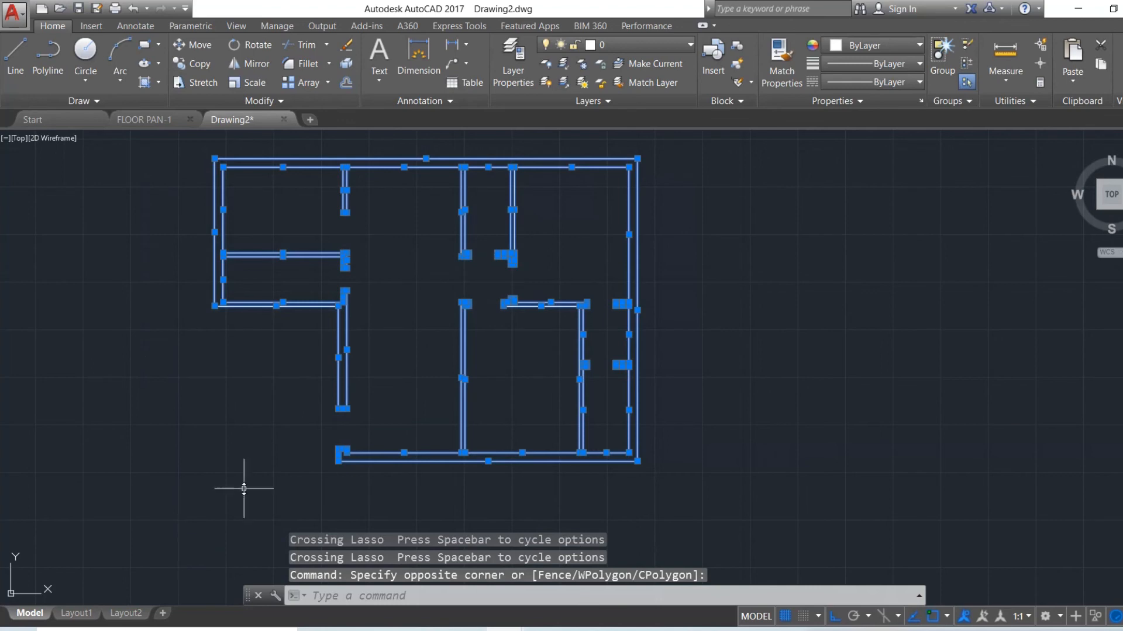
{"action": "left_click", "coordinate": [644, 45]}
{"action": "left_click", "coordinate": [626, 99]}
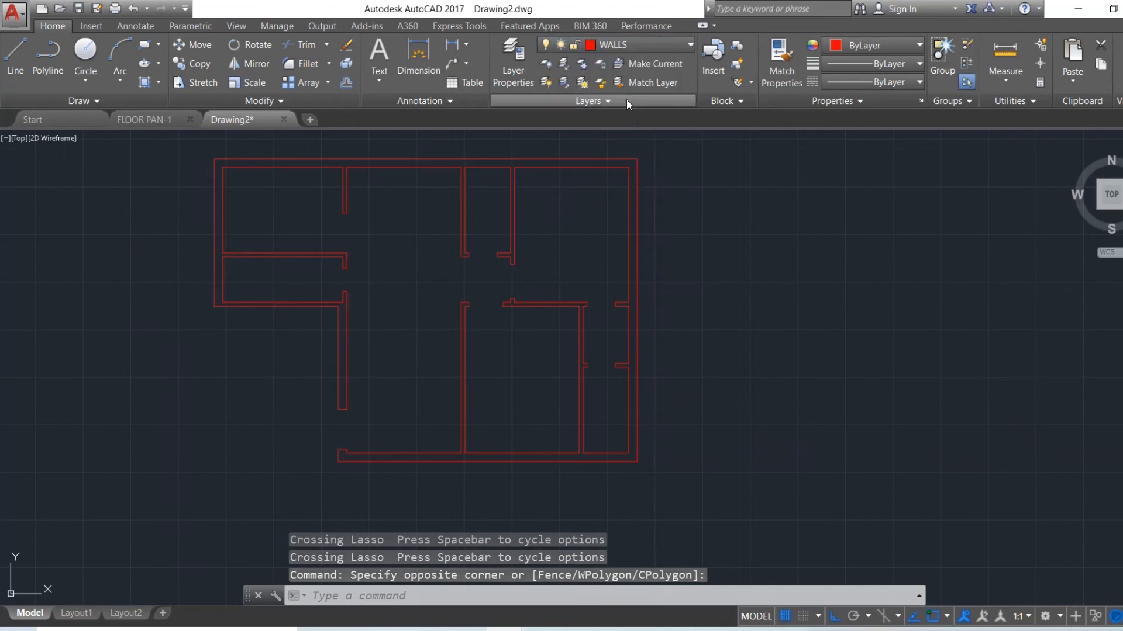
{"action": "scroll", "coordinate": [598, 307], "scroll_direction": "down", "scroll_amount": 2}
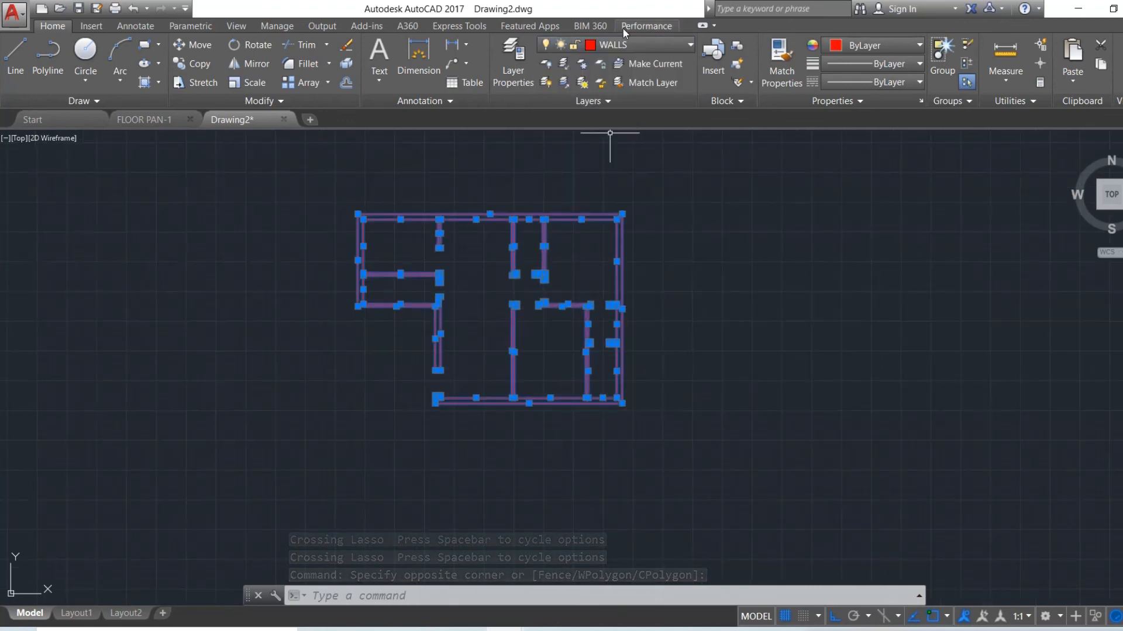
{"action": "left_click", "coordinate": [732, 256]}
{"action": "key", "text": "Escape"}
{"action": "key", "text": "Escape"}
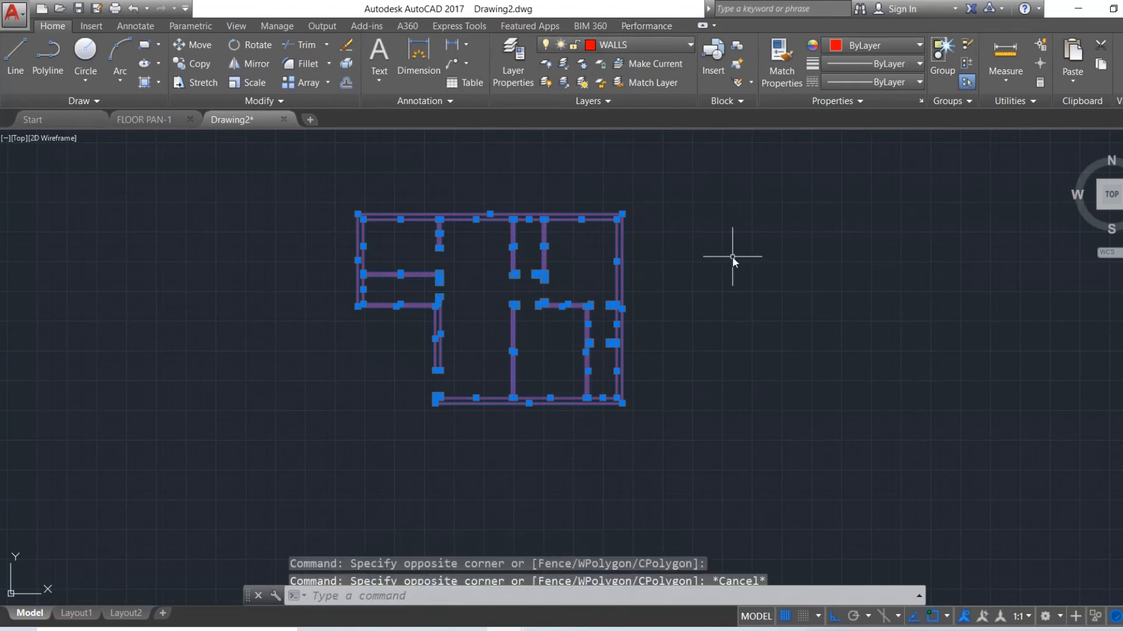
Change the WALLS layer's color to green, index color 90.
{"action": "left_click", "coordinate": [629, 46]}
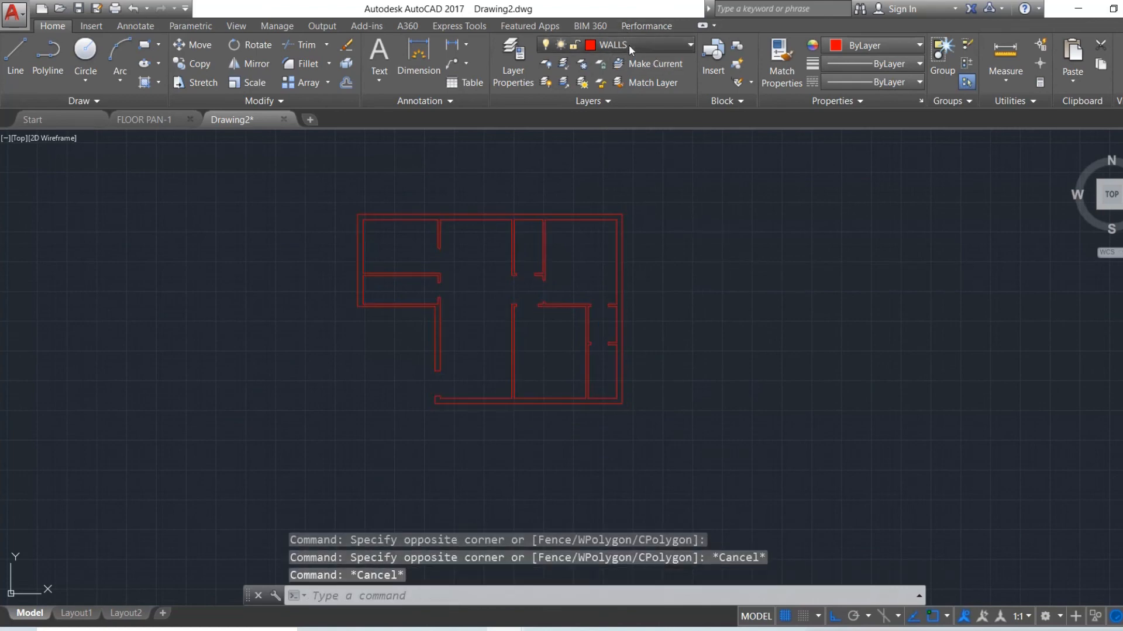
{"action": "left_click", "coordinate": [594, 99]}
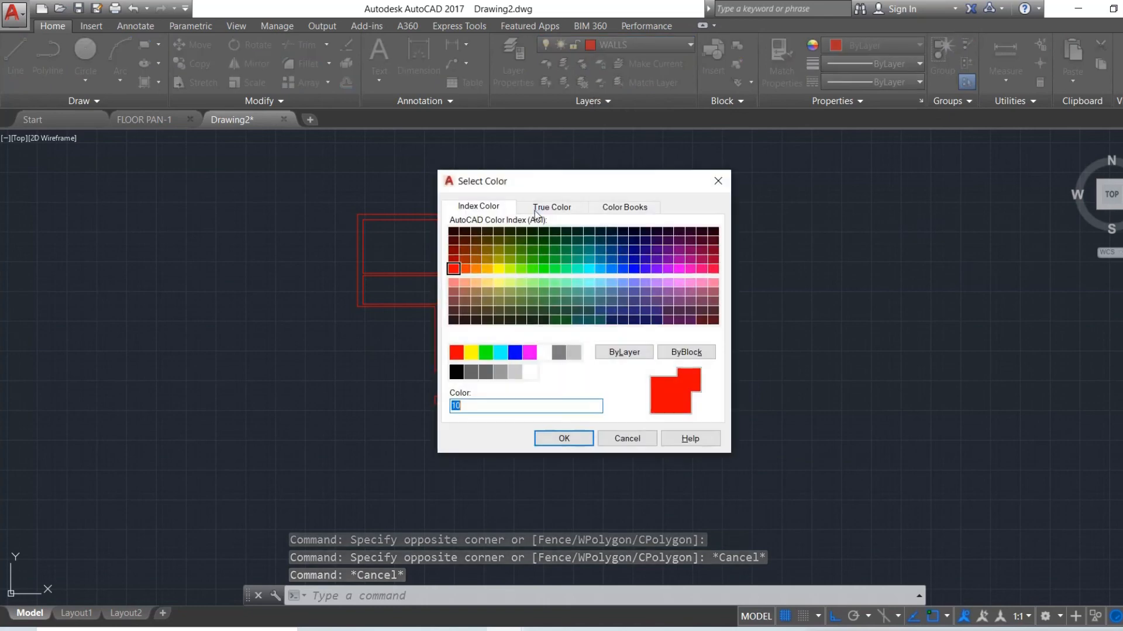
{"action": "left_click", "coordinate": [543, 275]}
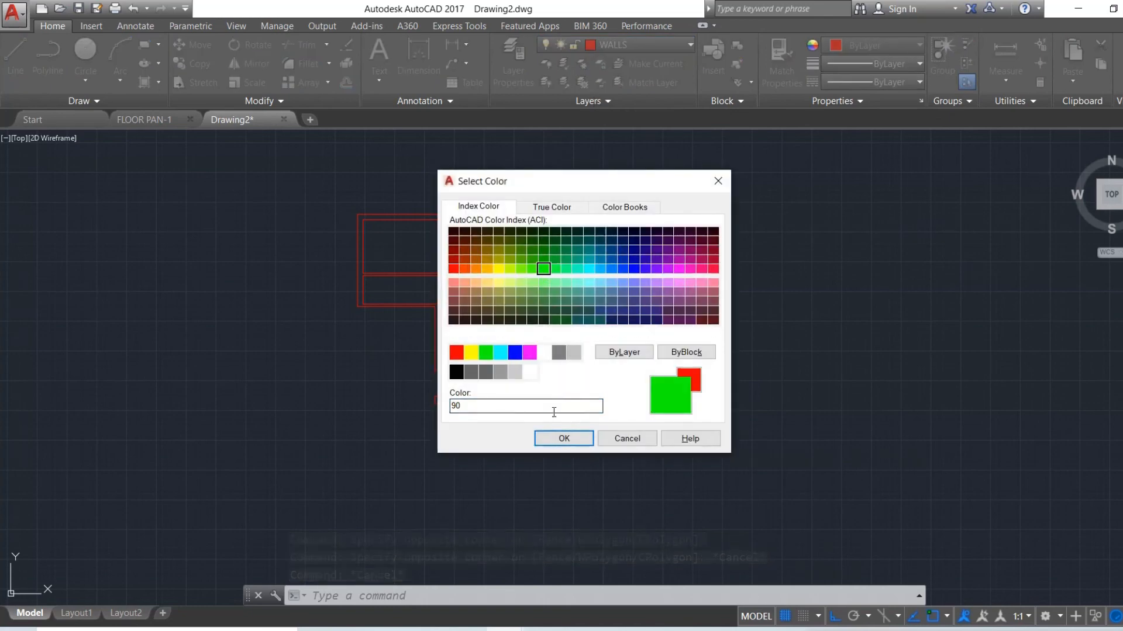
{"action": "left_click", "coordinate": [564, 439]}
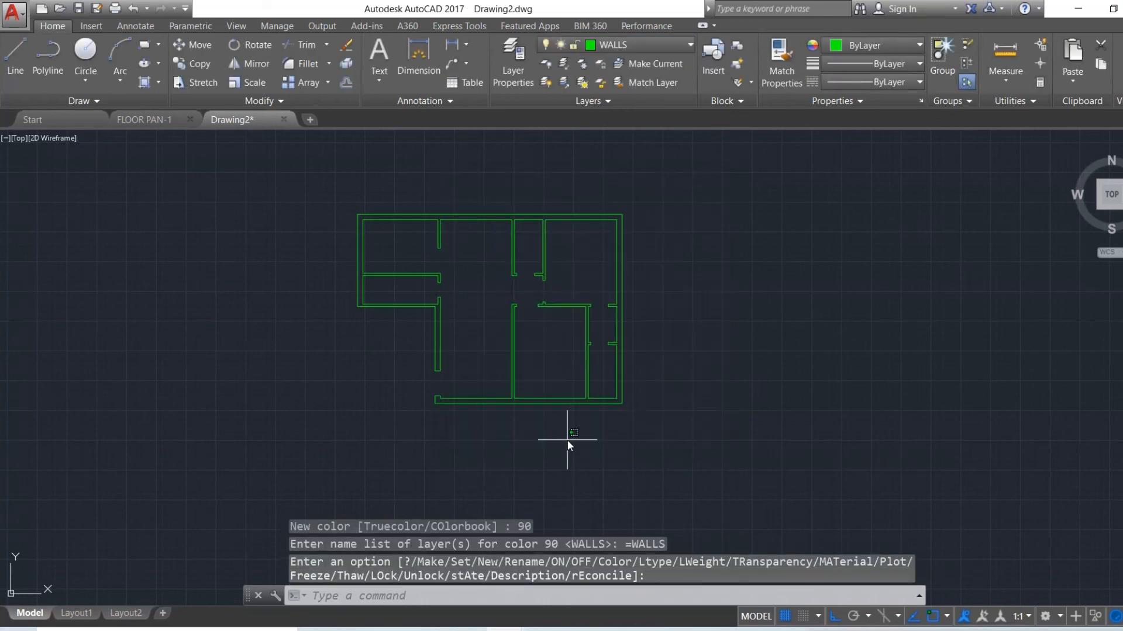
{"action": "left_click", "coordinate": [567, 440]}
{"action": "key", "text": "Escape"}
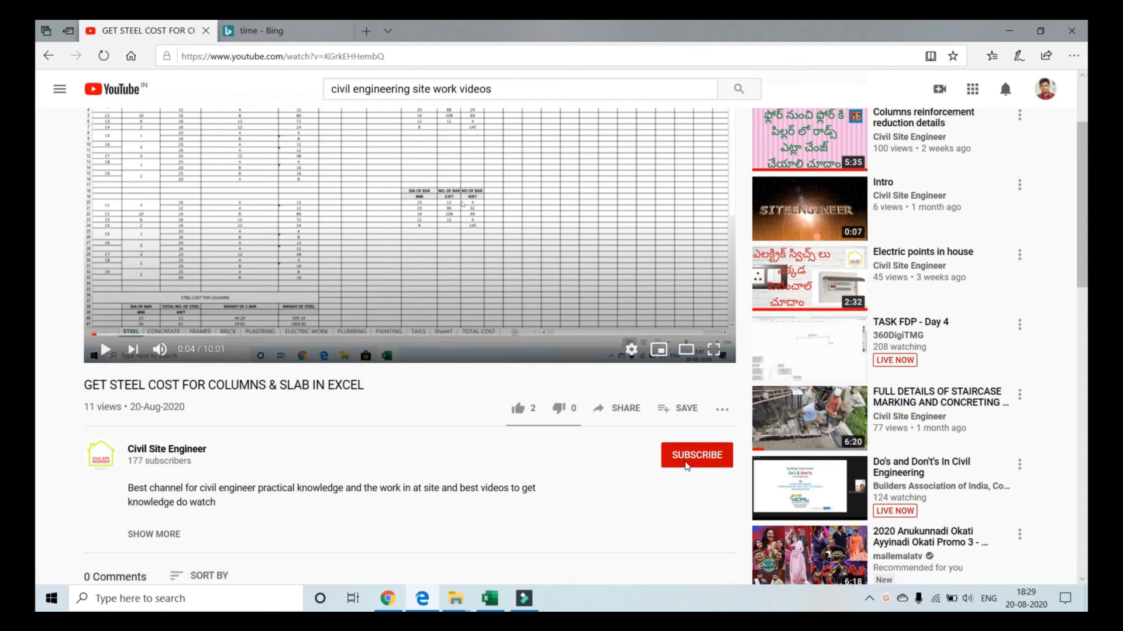
On the YouTube video page, subscribe to the Civil Site Engineer channel and set its notifications to All.
{"action": "left_click", "coordinate": [704, 462]}
{"action": "left_click", "coordinate": [722, 455]}
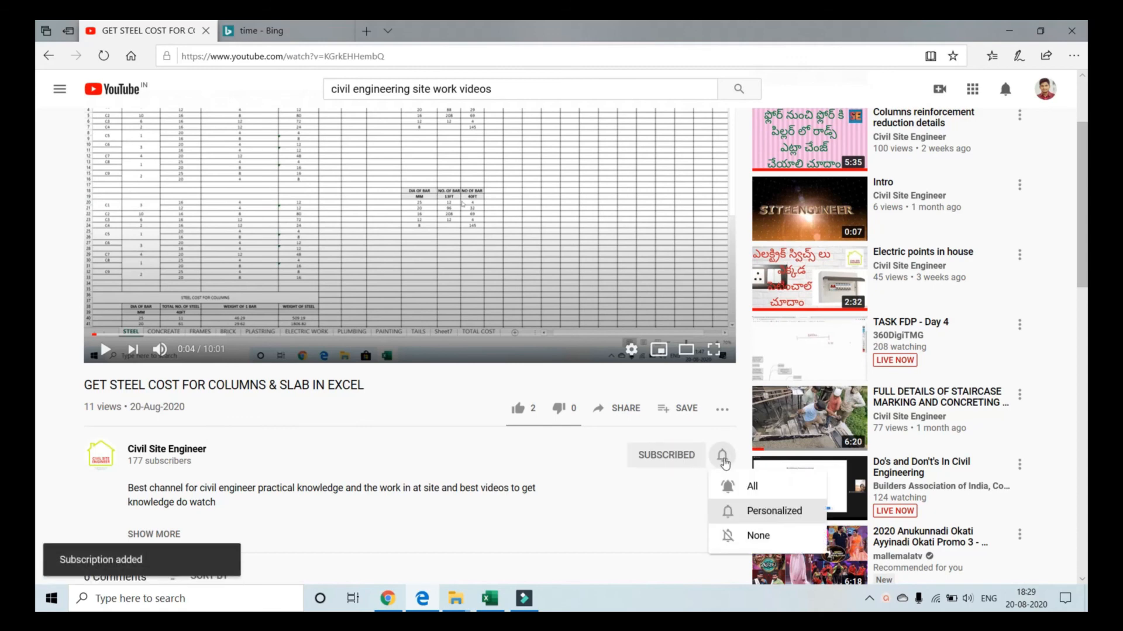
{"action": "left_click", "coordinate": [753, 484]}
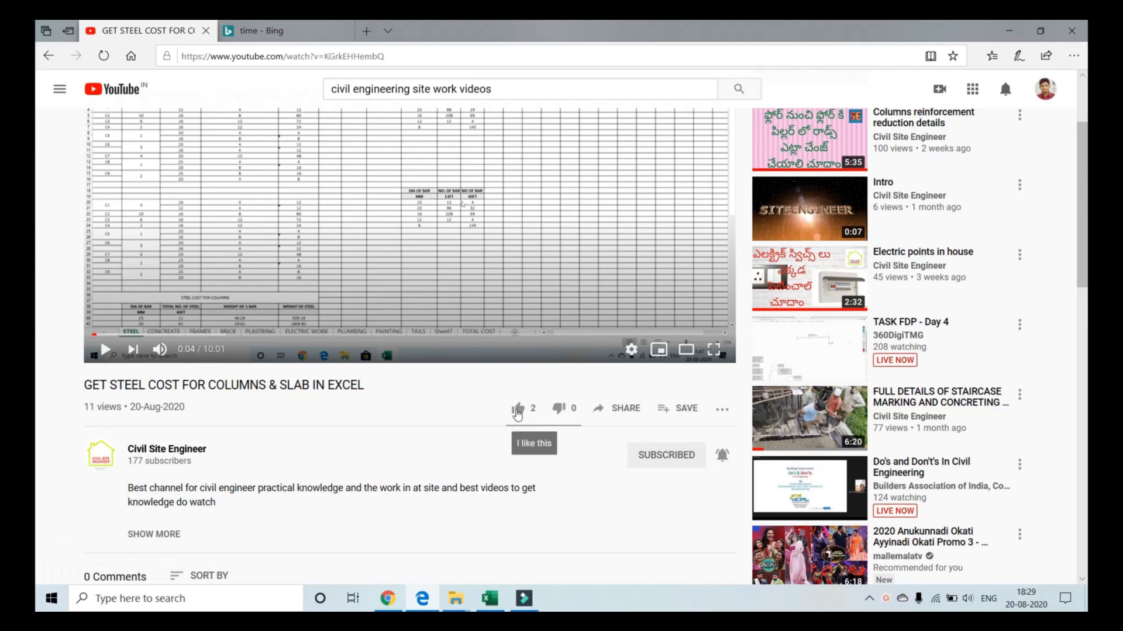